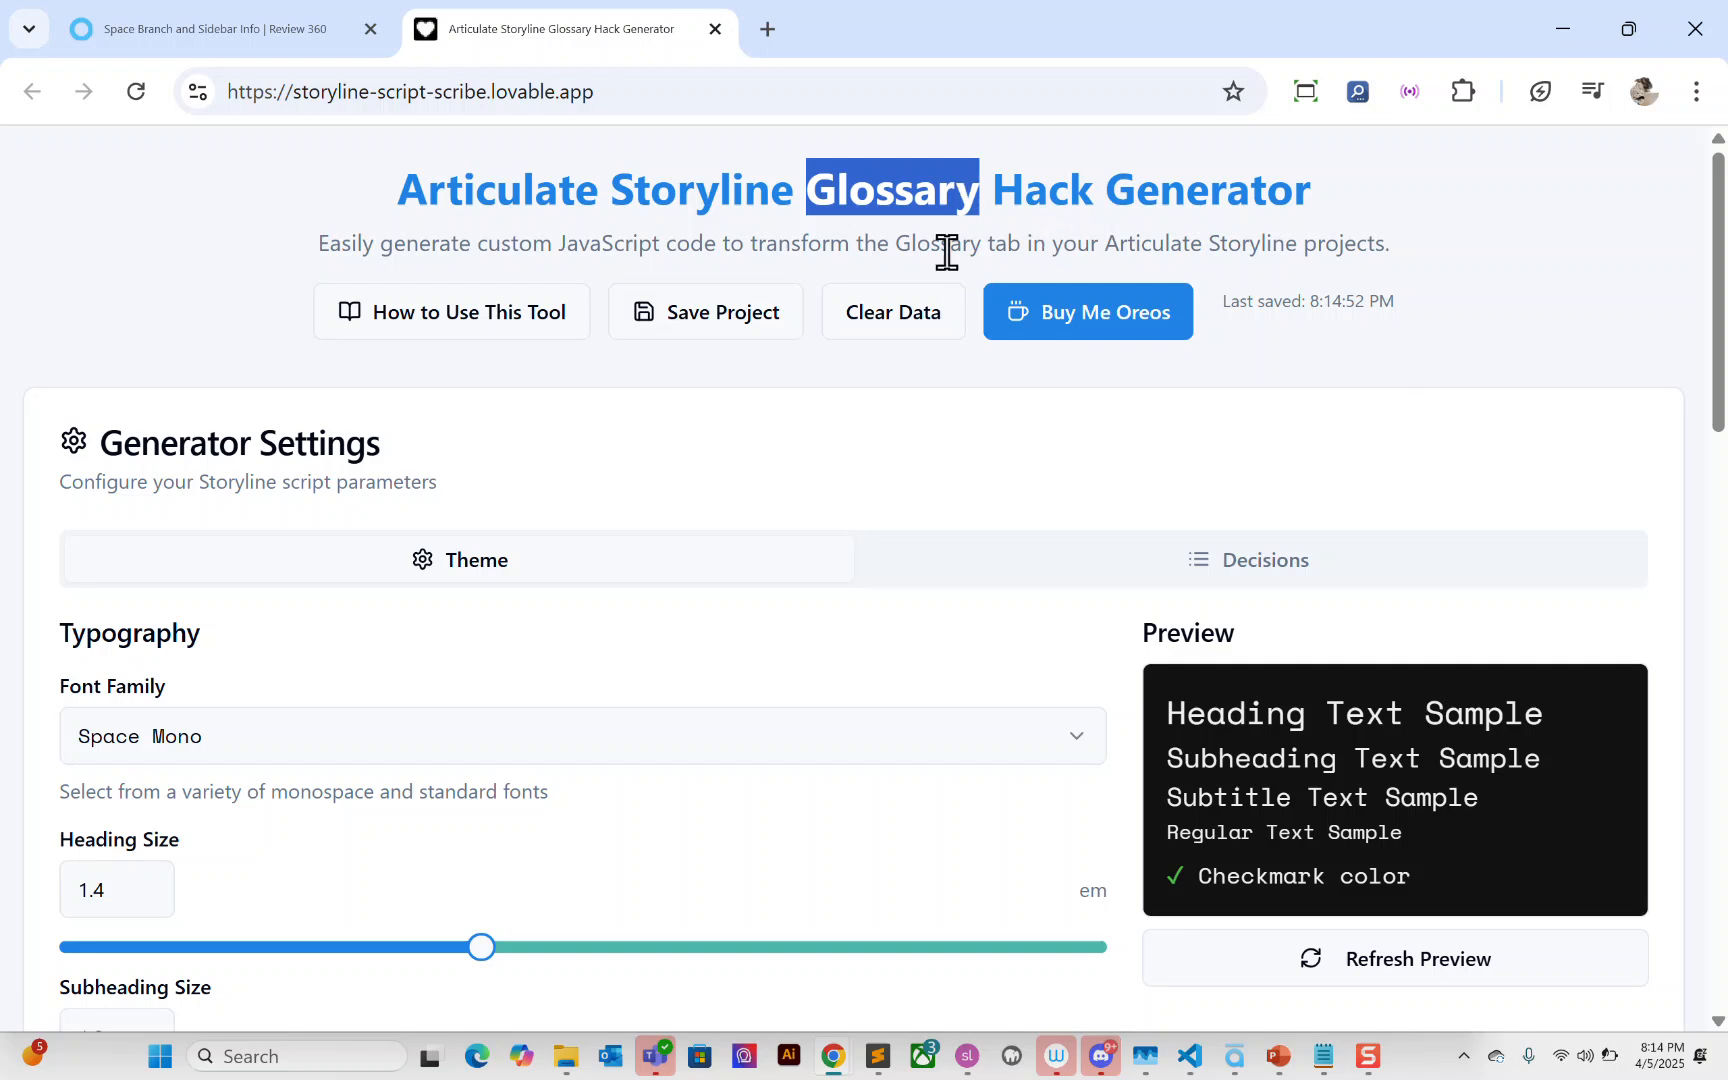
drag(806, 183, 975, 190)
click(980, 185)
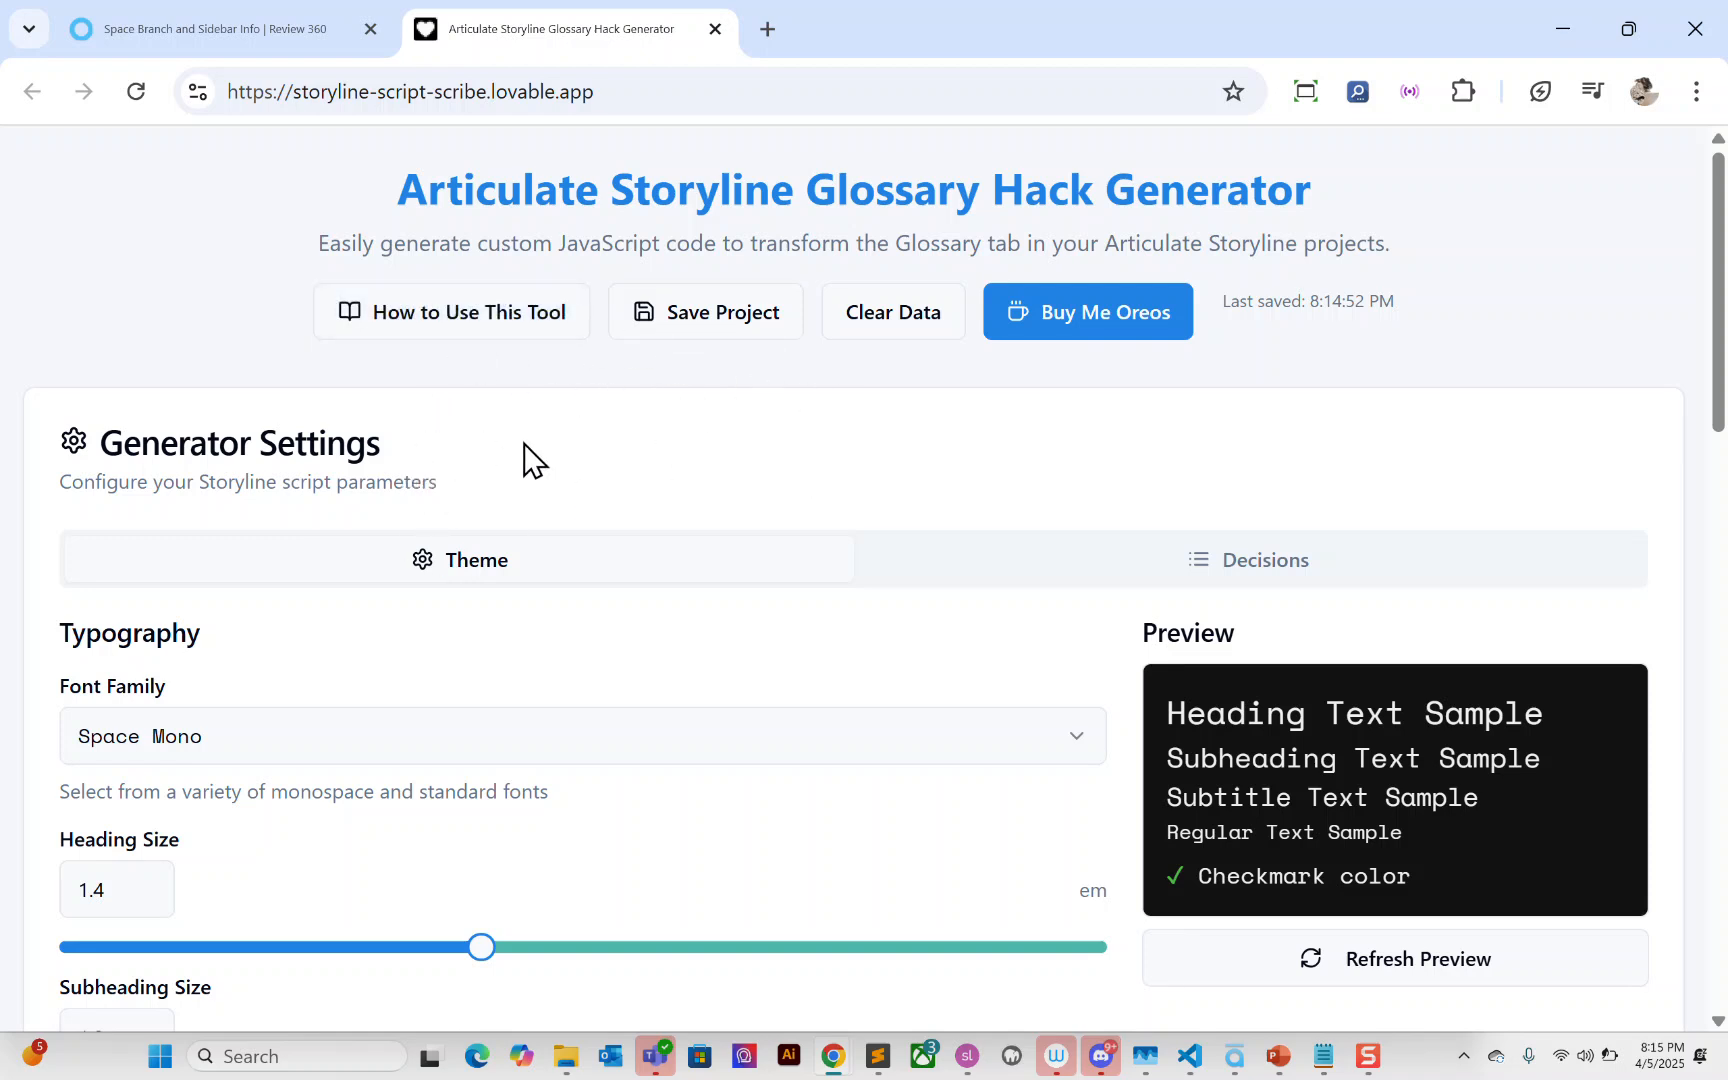
Step: Go to the Space Branch and Sidebar Info review and page back to the mission preparation question, examining the decisions log
click(211, 40)
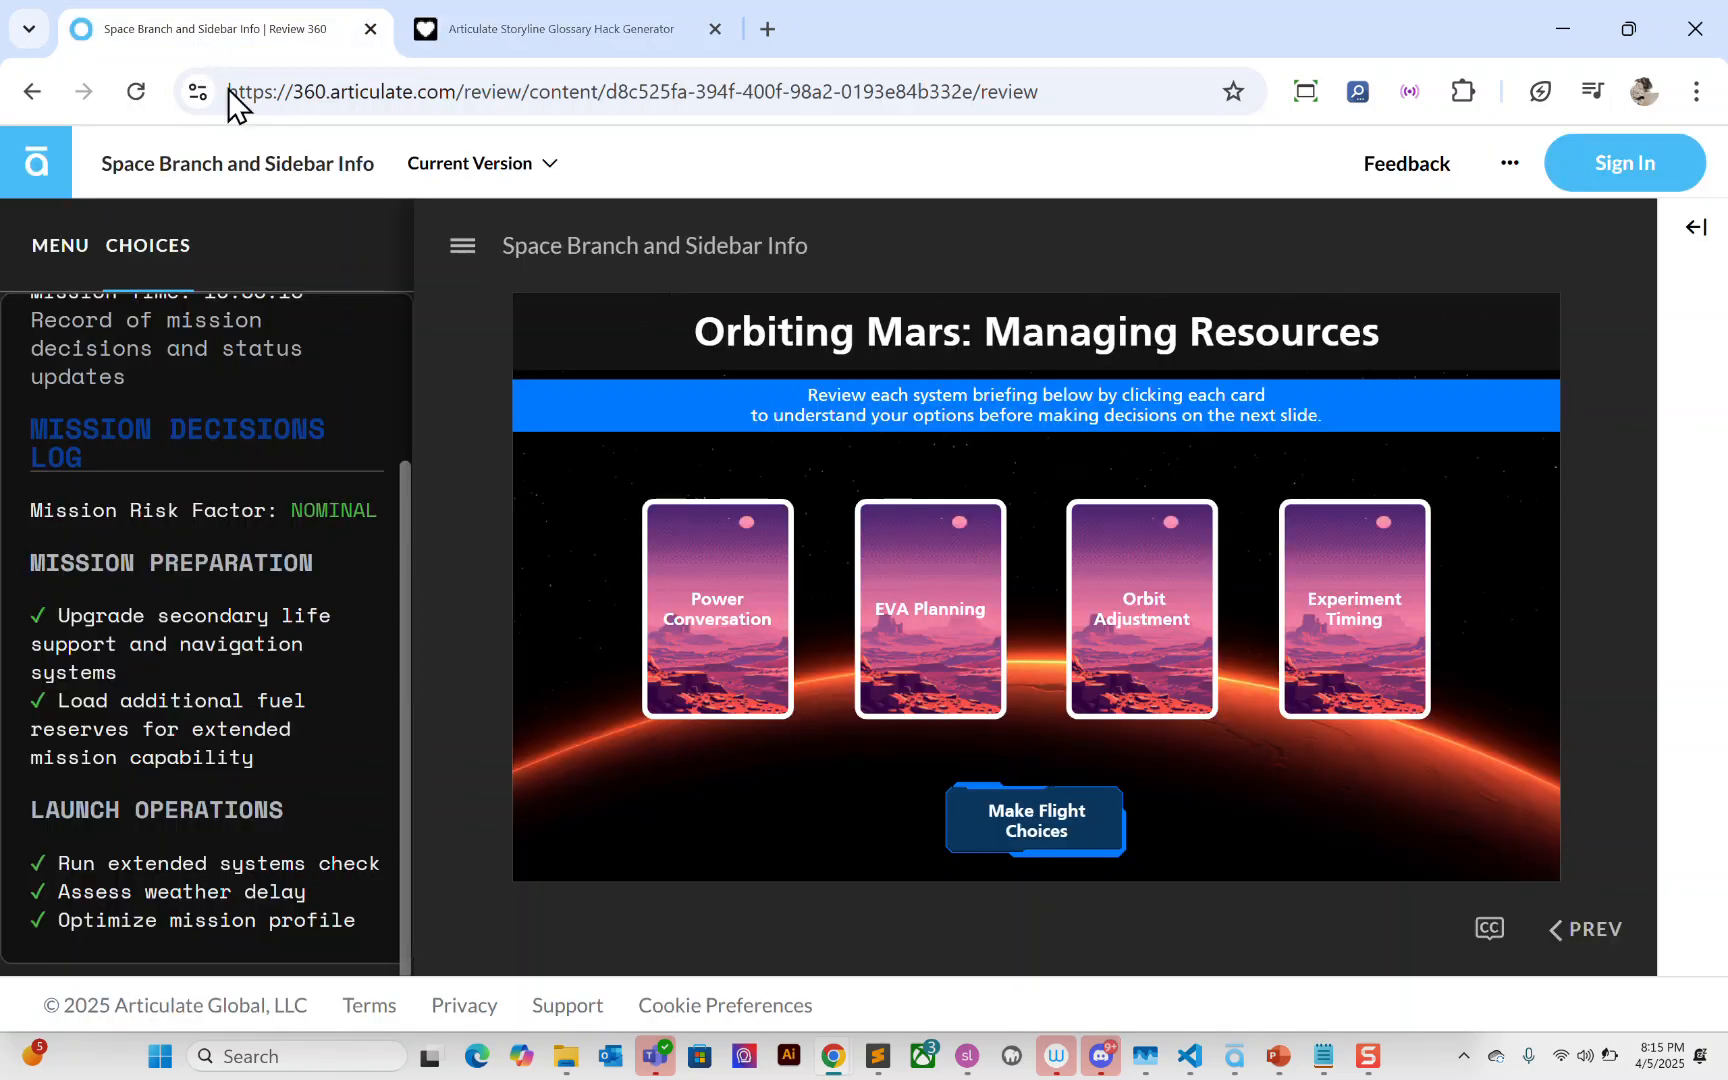
drag(404, 508, 390, 608)
click(1590, 935)
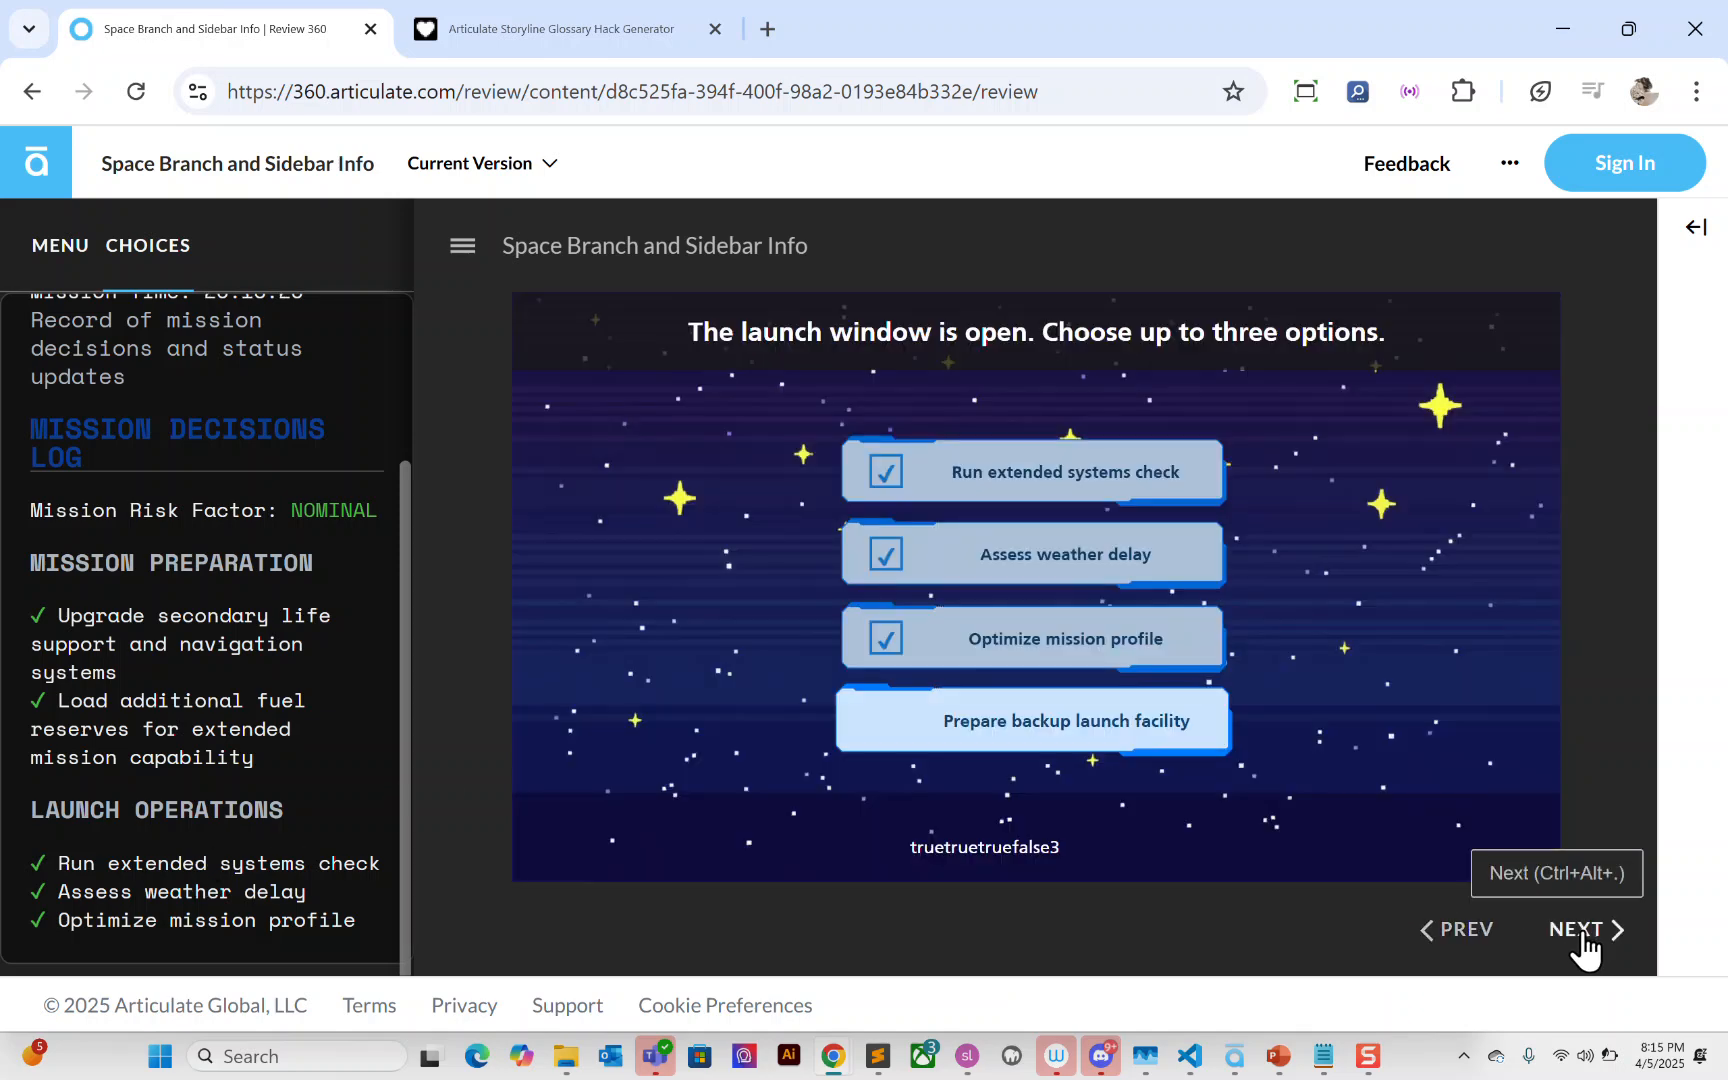
click(1466, 940)
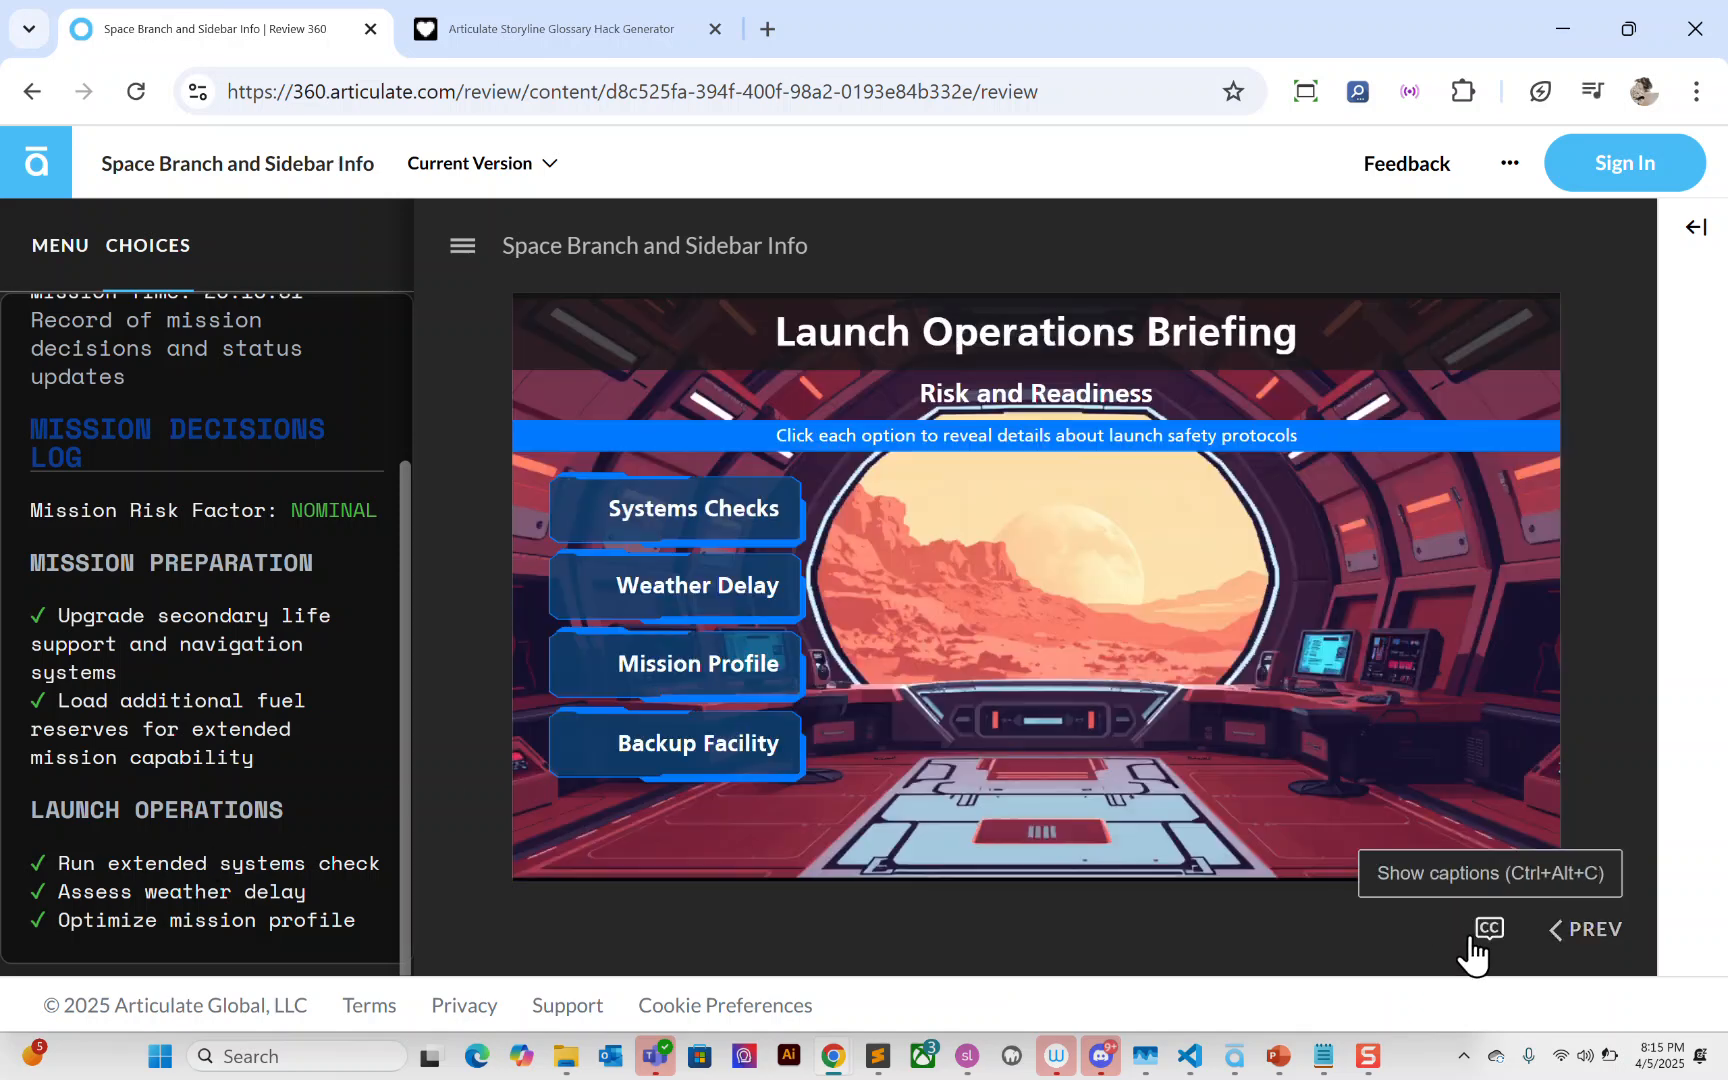
click(1581, 937)
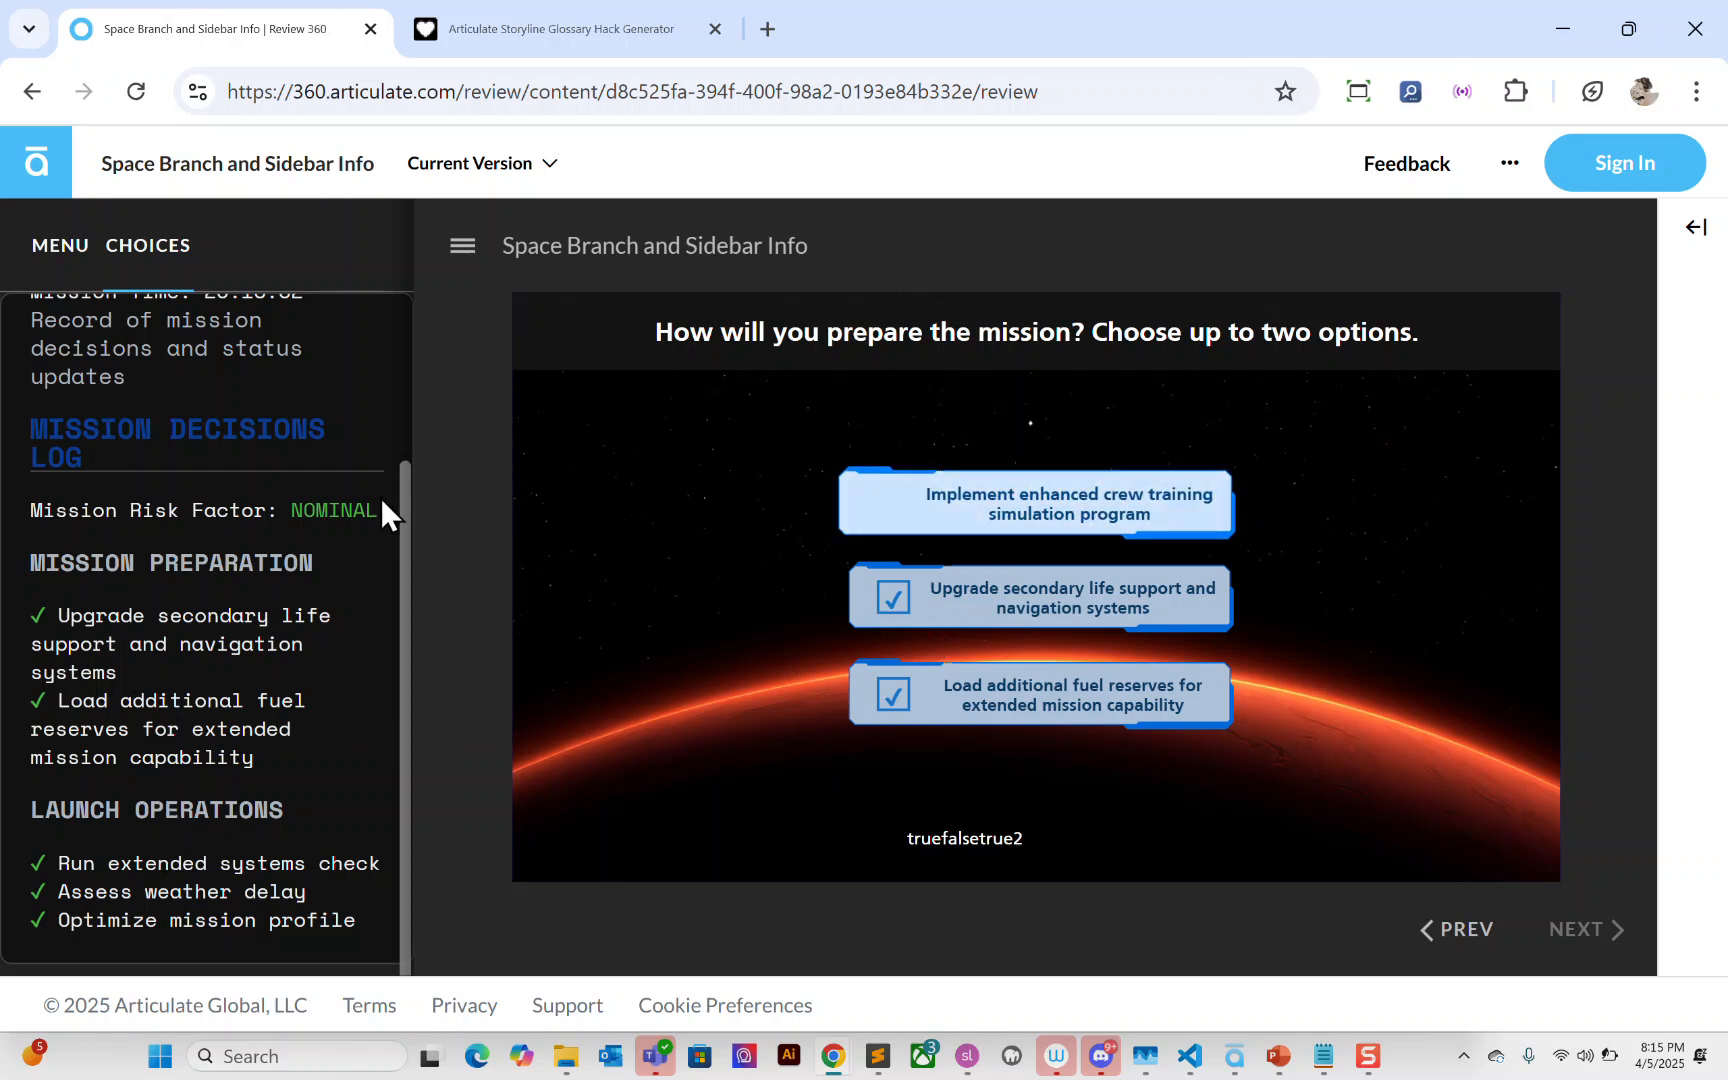
drag(406, 527, 398, 572)
Step: Switch to Articulate Storyline and open the script of the glossary hack layer's last Execute JavaScript trigger in an enlarged editor
click(561, 37)
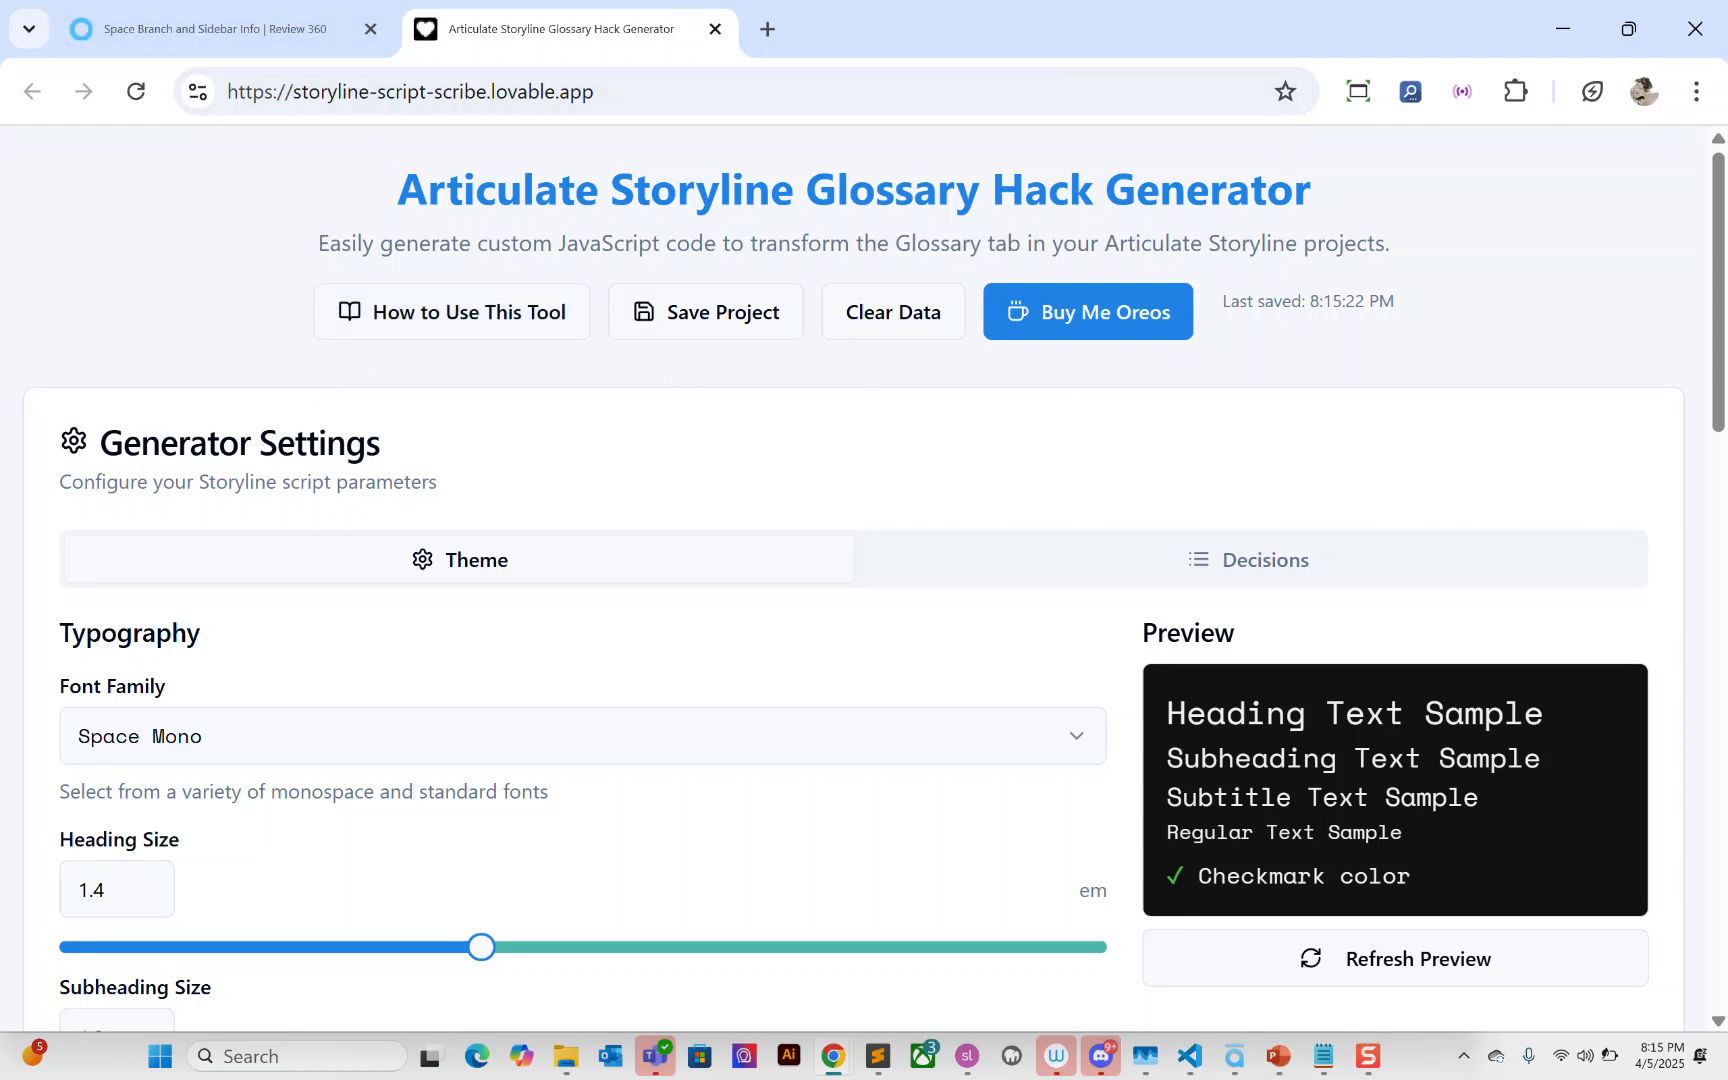
key(super+d)
key(alt+Tab)
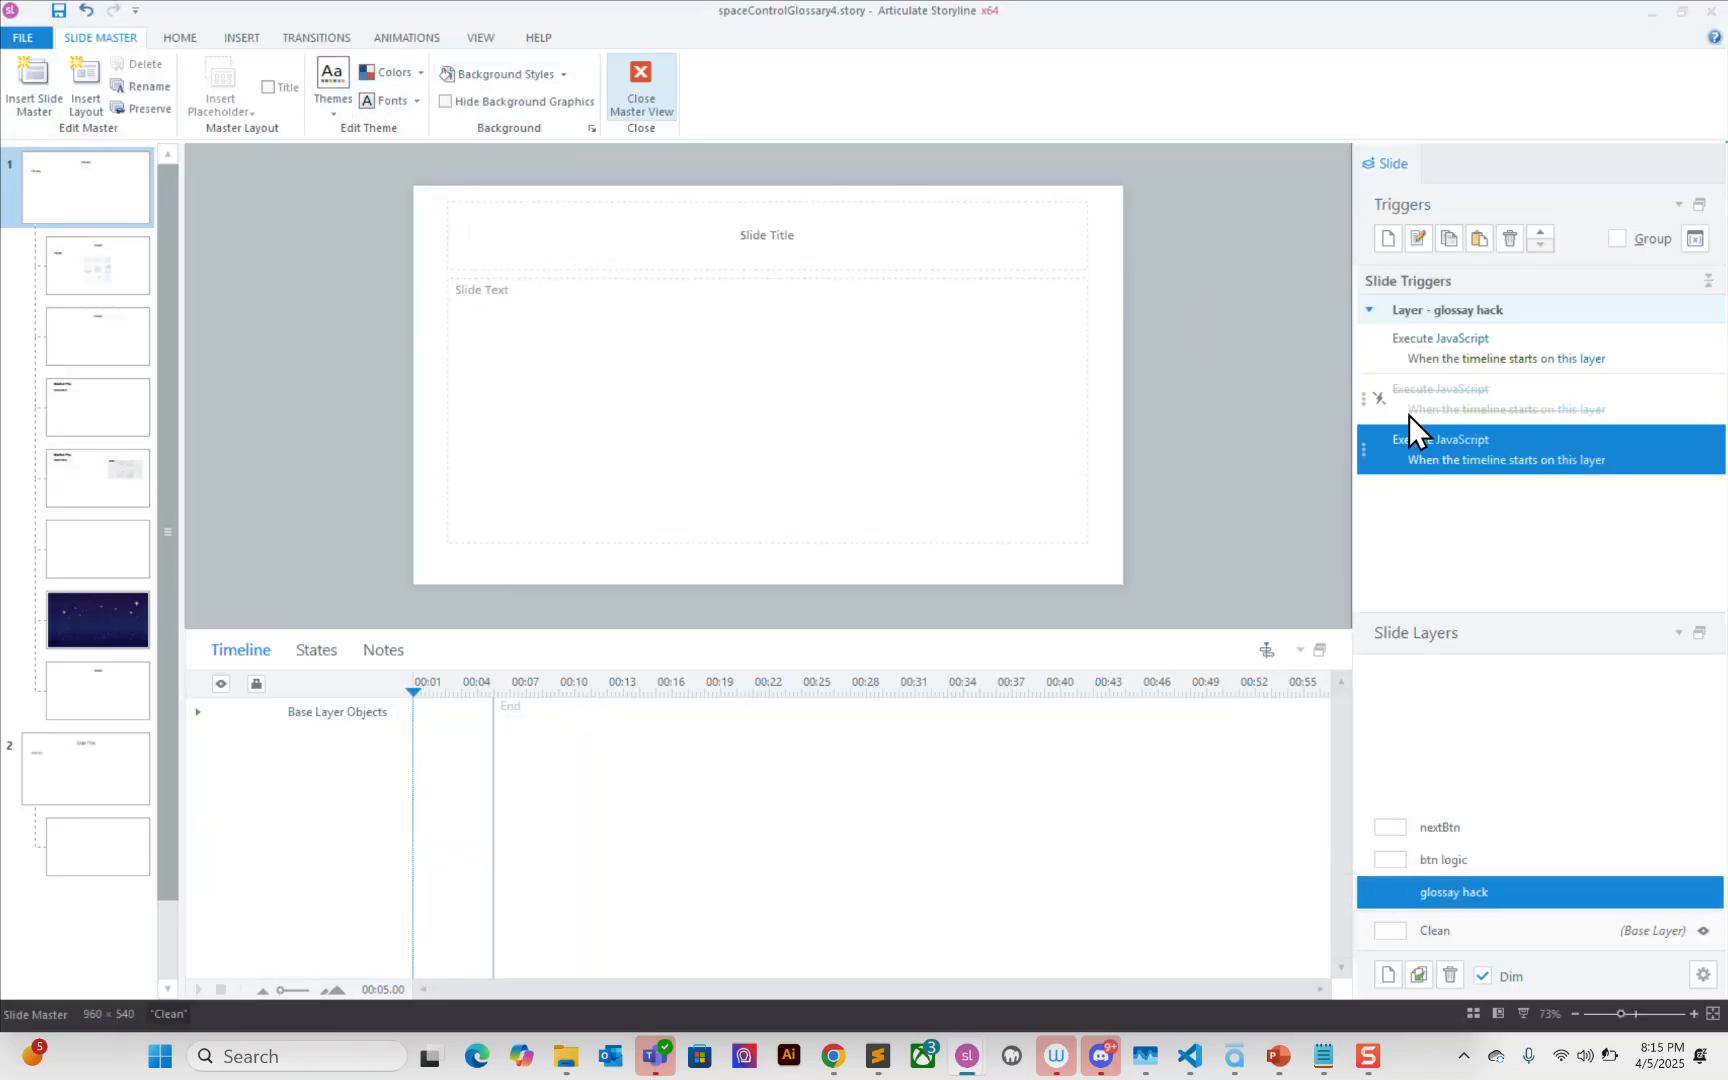
click(1470, 441)
drag(1134, 386, 1158, 328)
drag(1061, 240, 1061, 8)
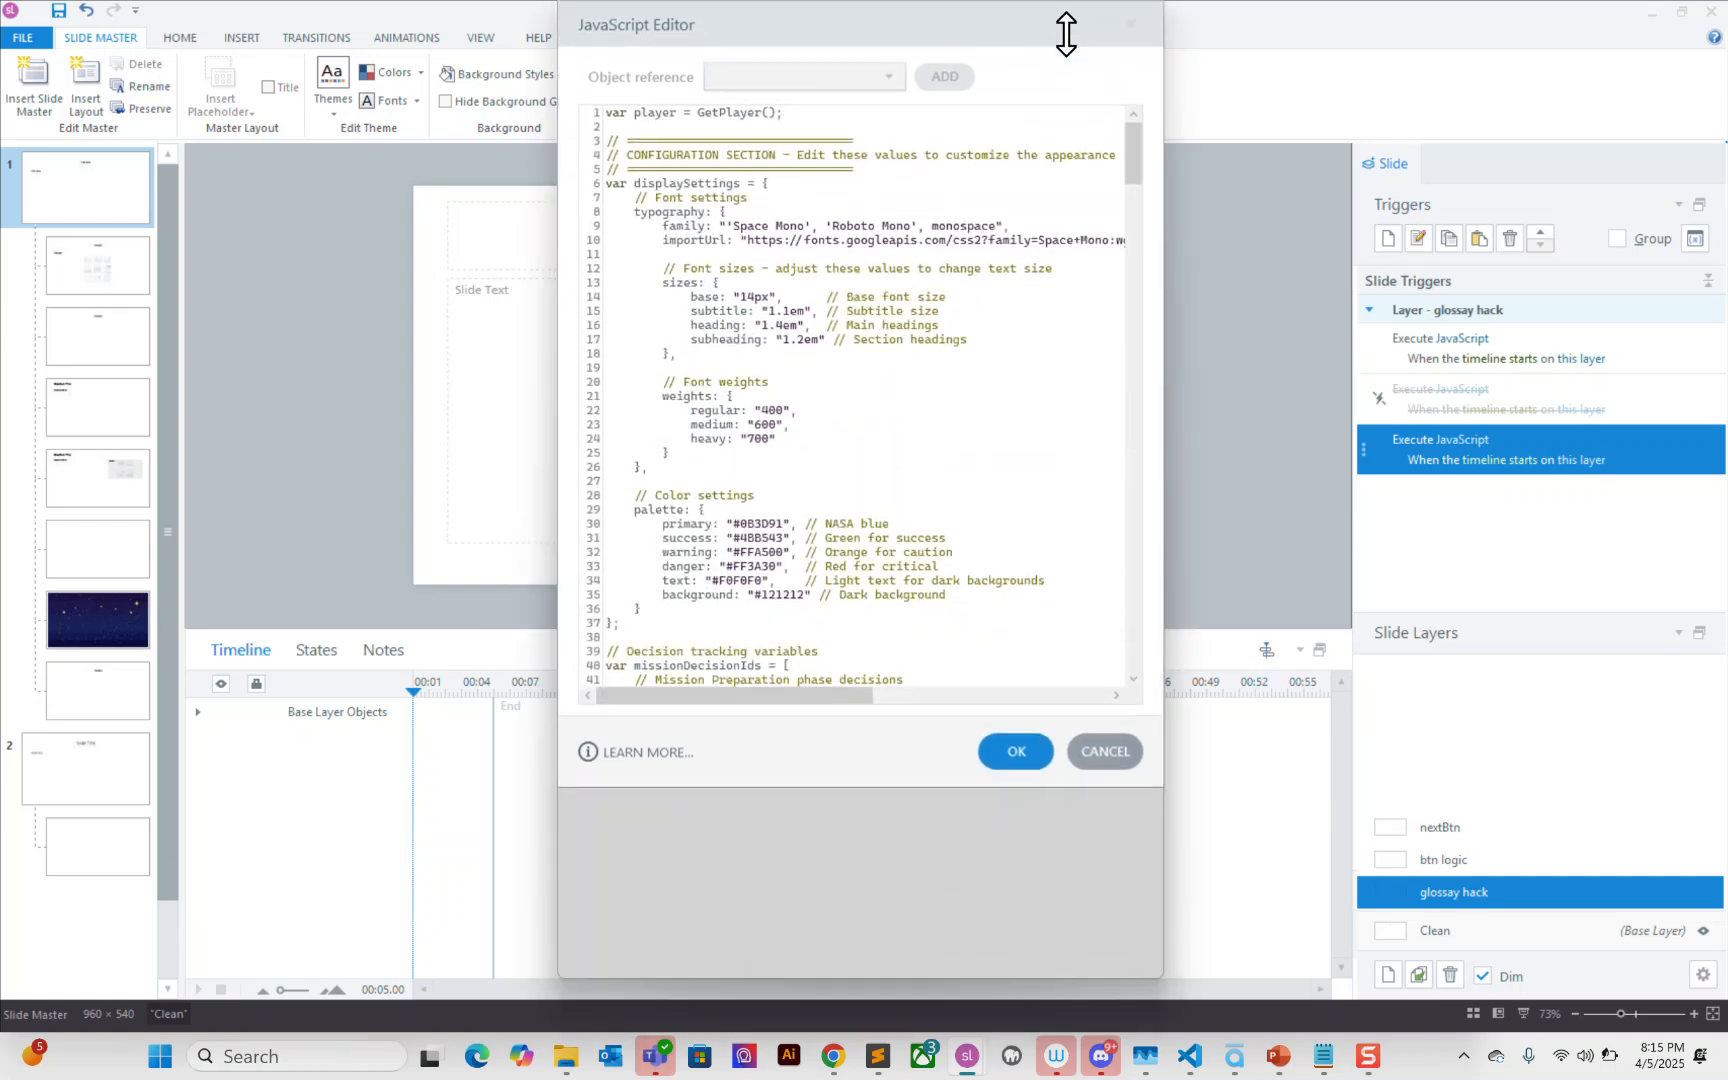
drag(1163, 495, 1462, 468)
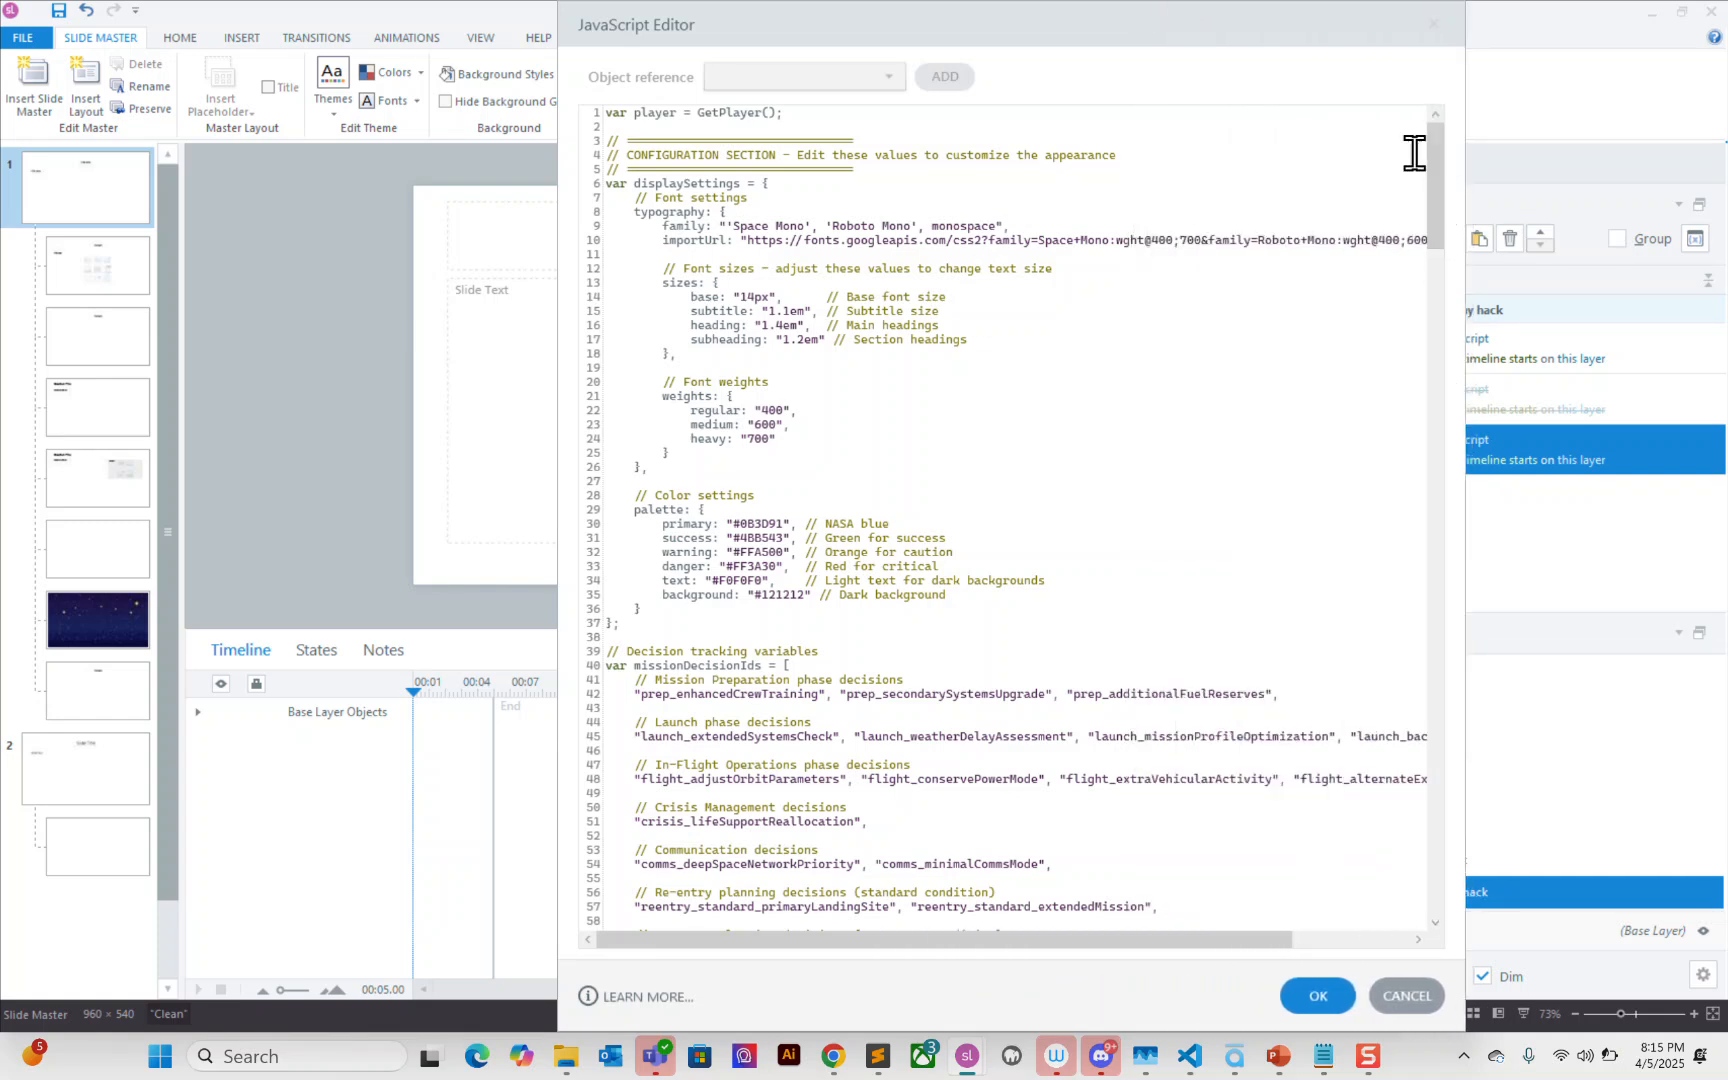
Step: Examine the script's configuration section, including the font sizes, font weights and color settings
drag(1440, 209, 1444, 163)
drag(632, 620, 597, 145)
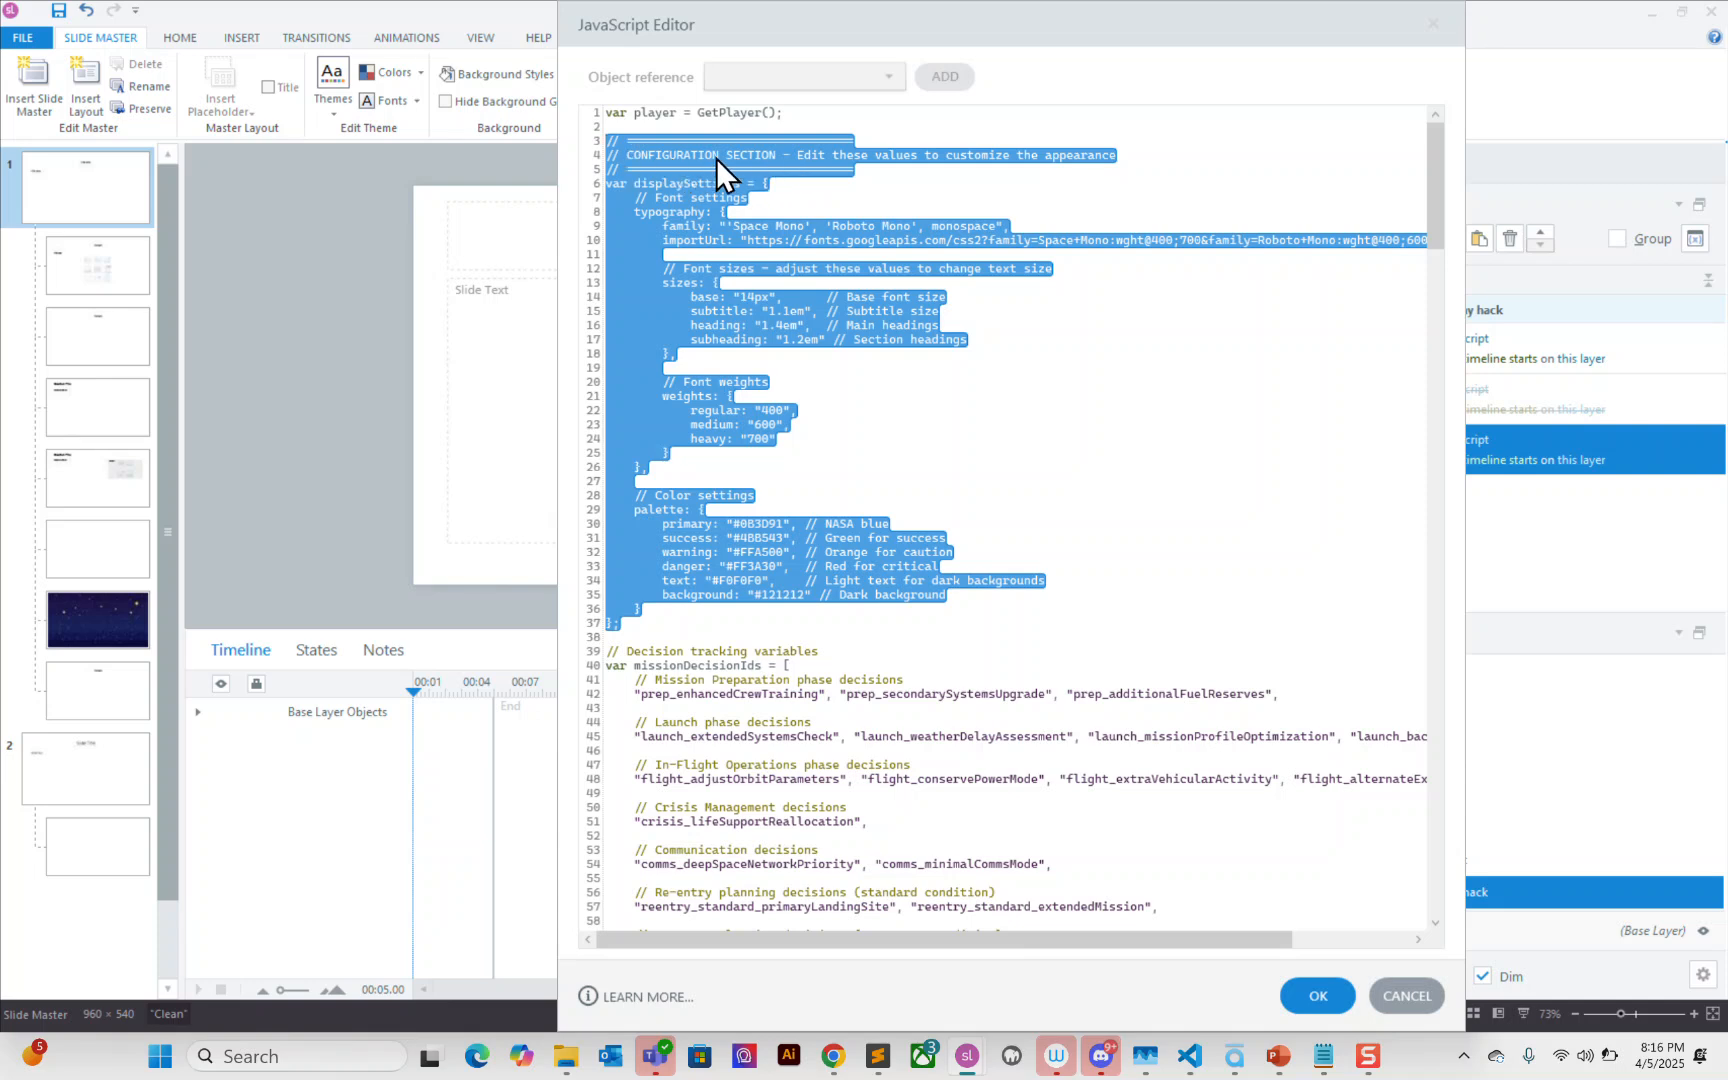
click(790, 162)
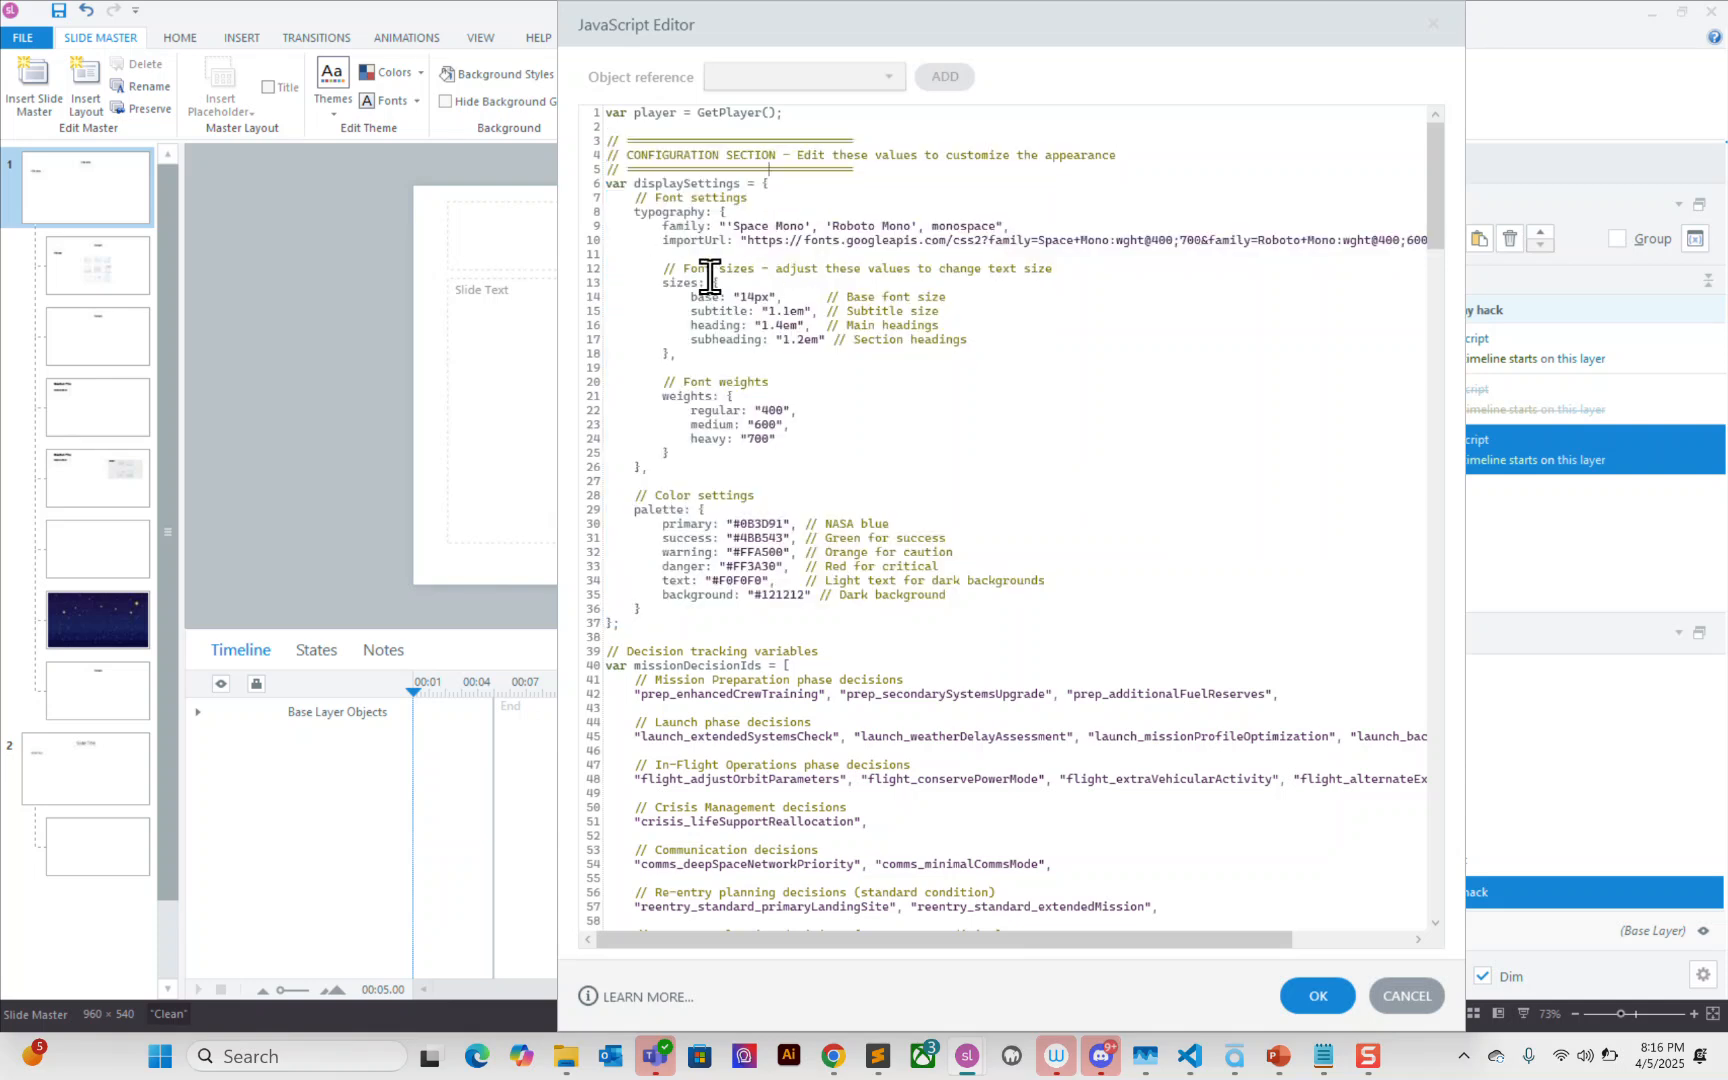
drag(680, 271, 833, 282)
drag(671, 381, 774, 387)
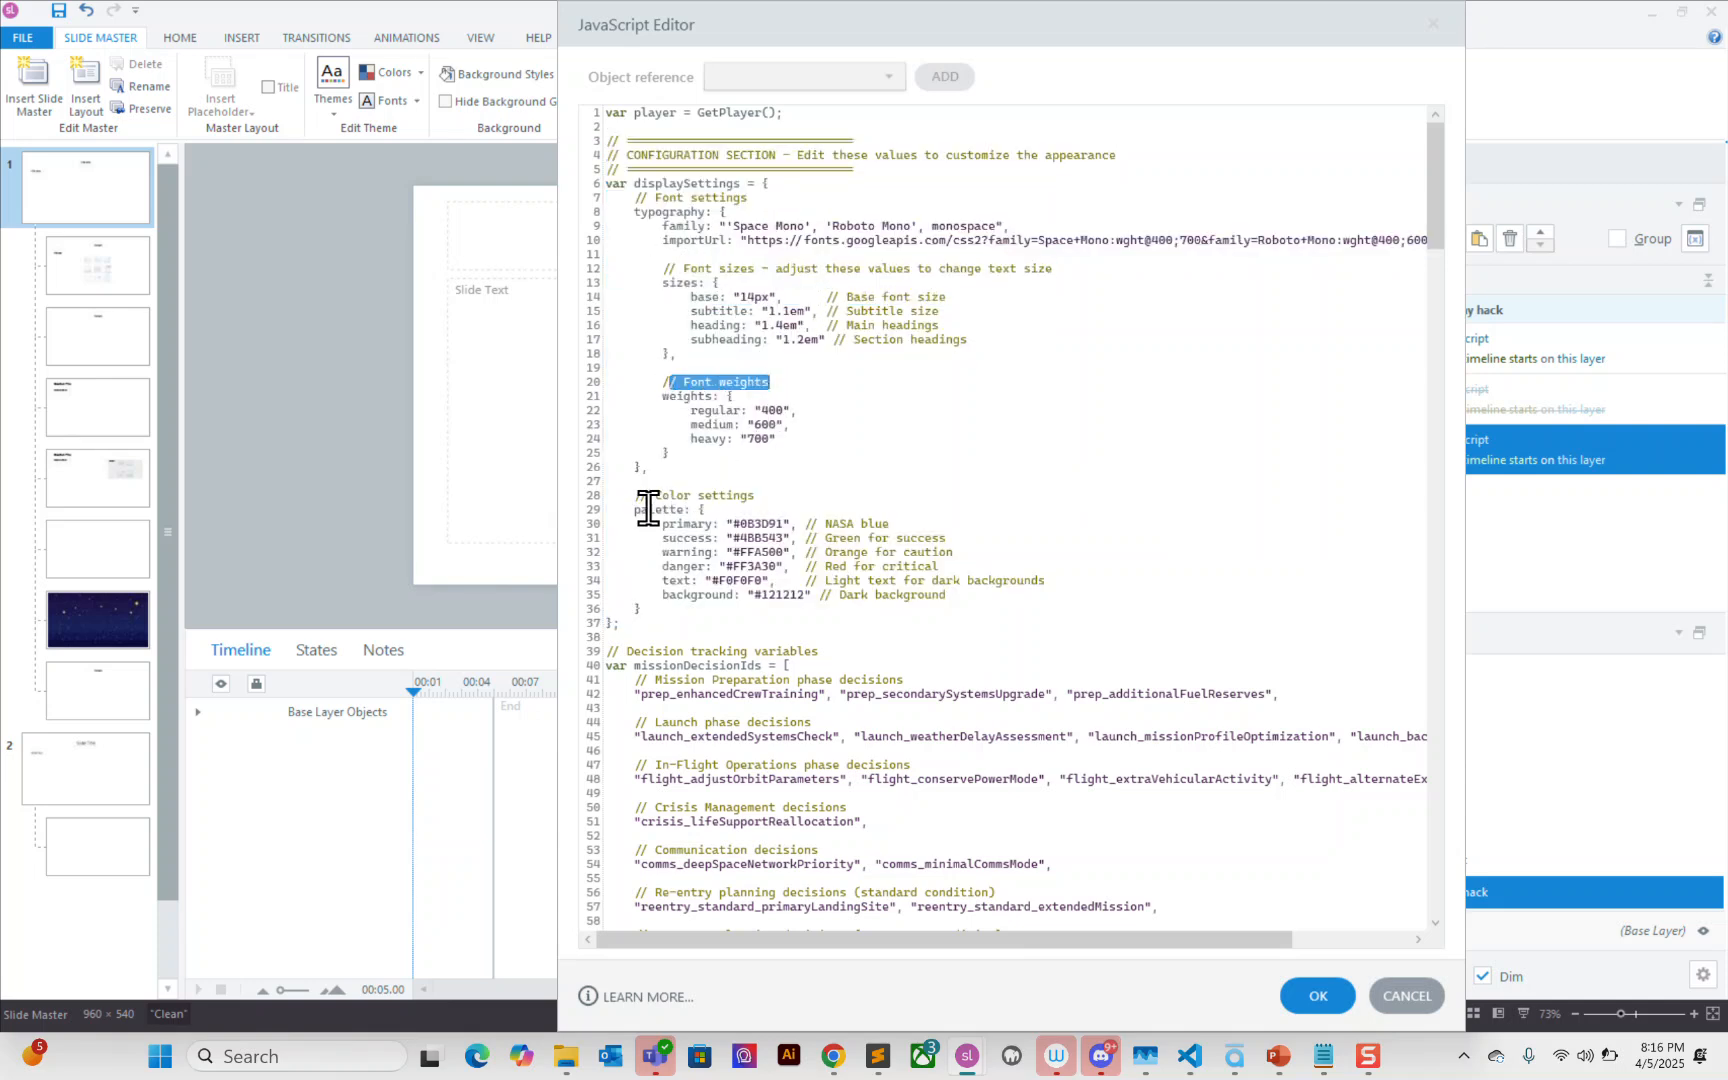
drag(650, 495, 761, 495)
click(782, 598)
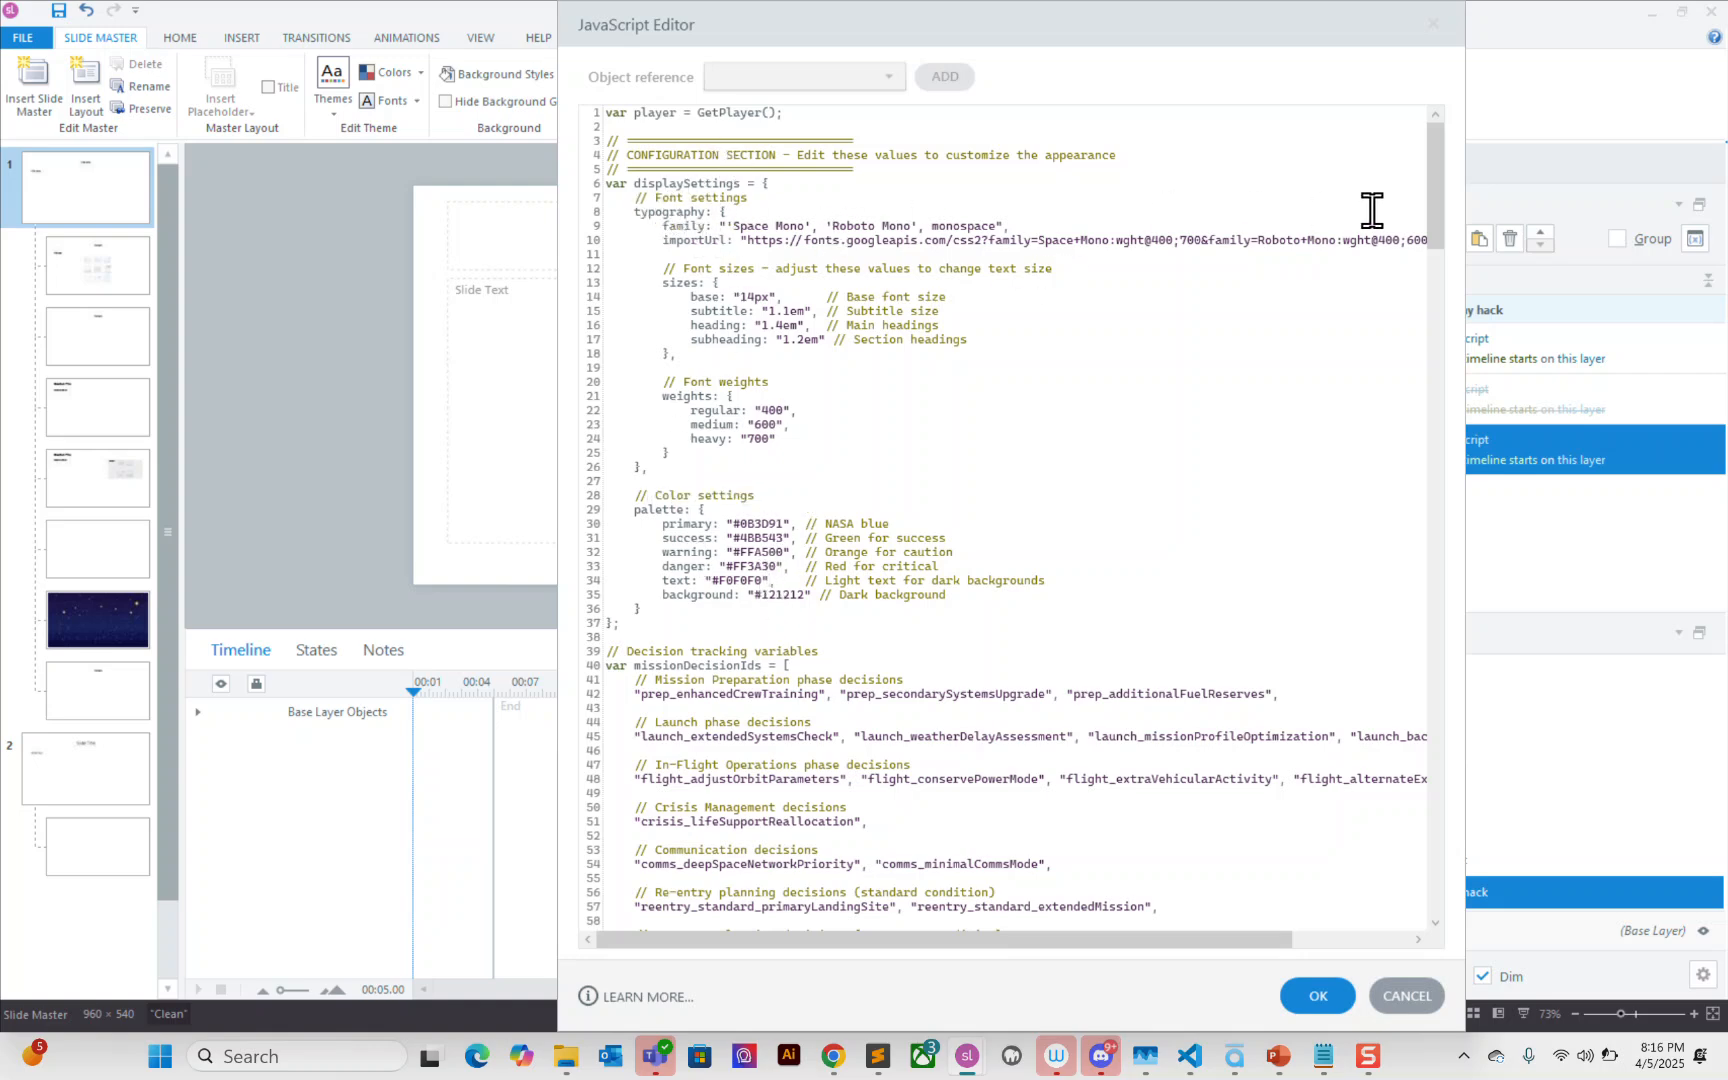
Step: Review the decision tracking variables, highlighting the mission preparation phase entries
drag(1436, 180, 1435, 224)
drag(641, 358, 1277, 339)
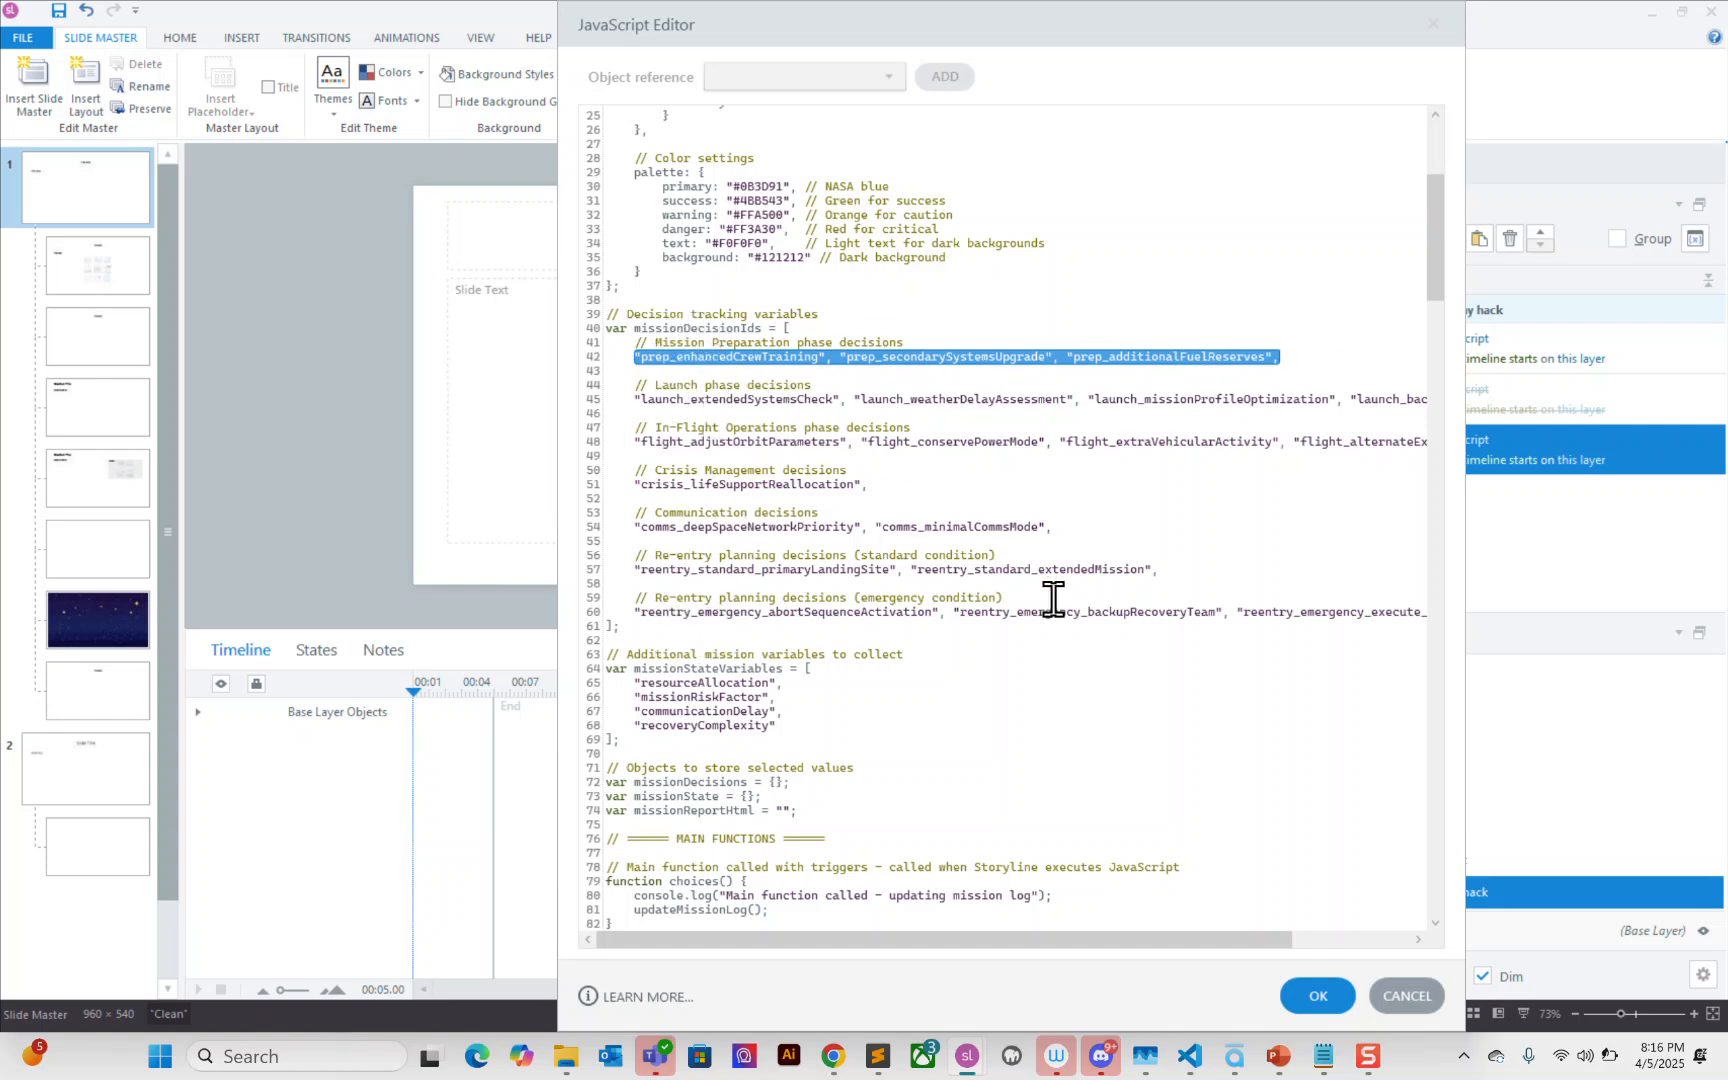
scroll(1432, 300, down, 10)
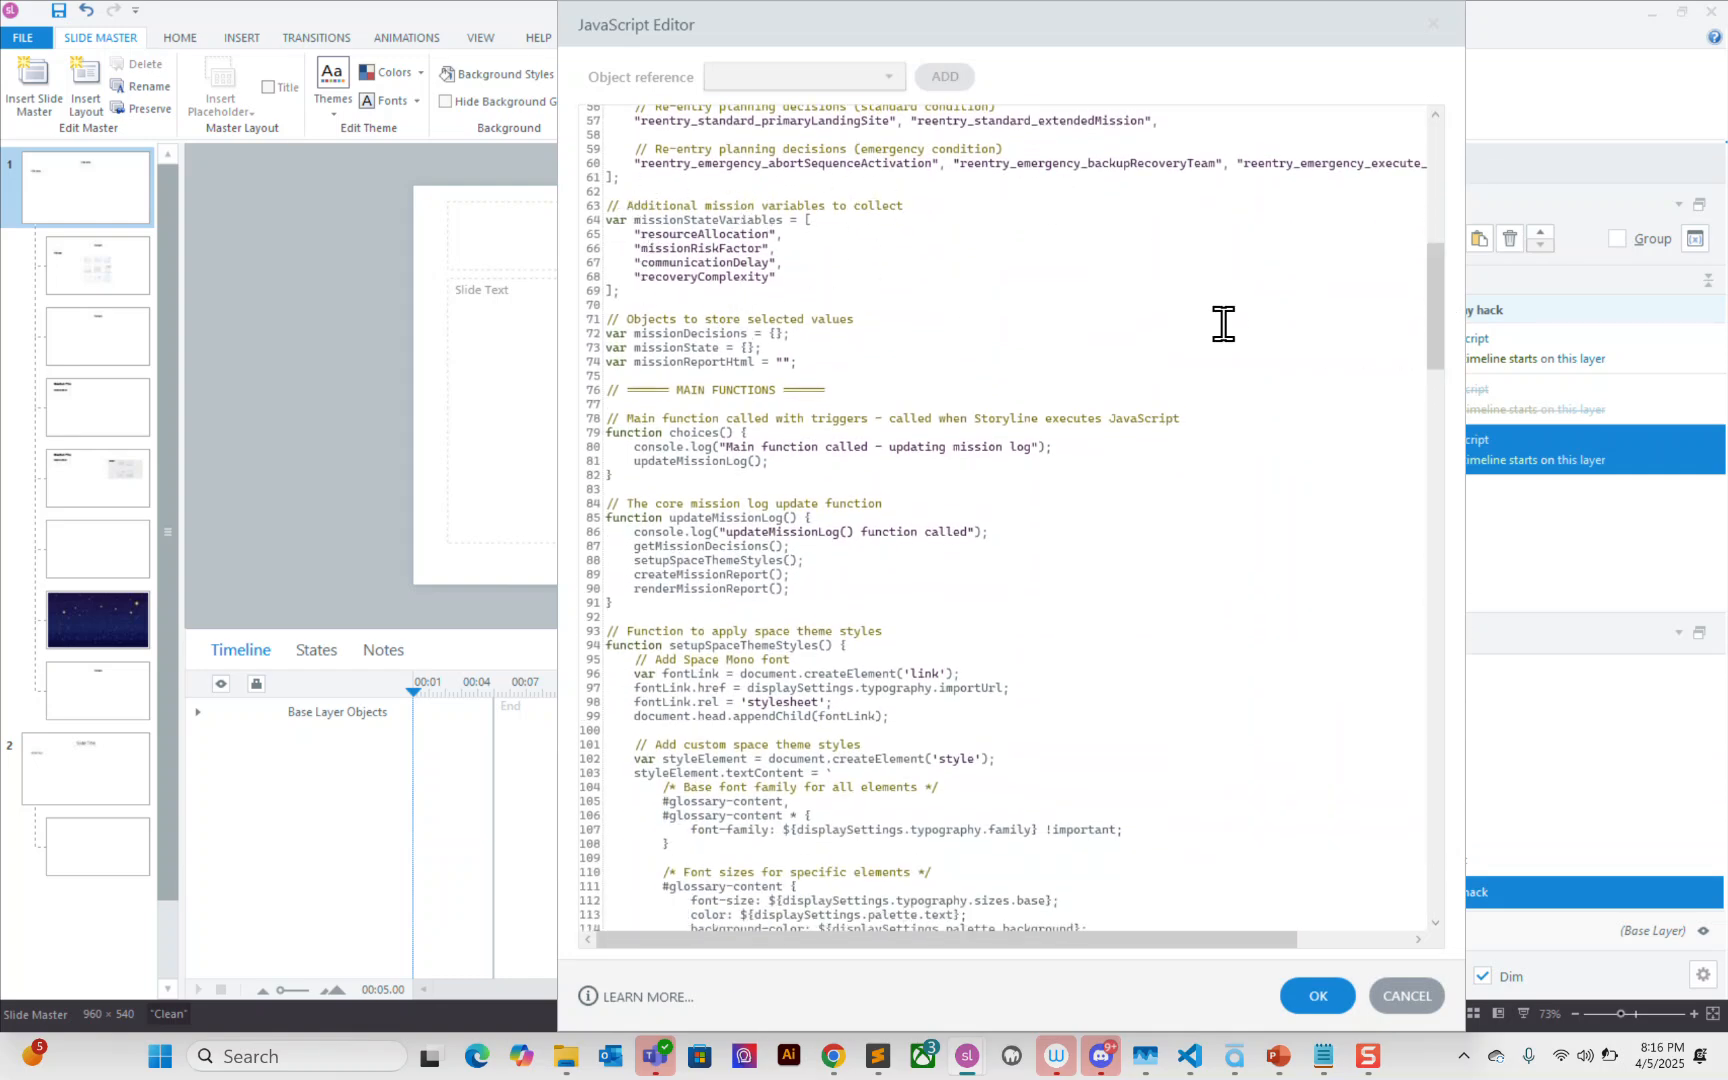
Step: Examine the missionPhases definitions and the display texts assigned to the mission preparation decision variables
drag(1436, 281, 1405, 576)
drag(729, 366, 1299, 366)
click(933, 362)
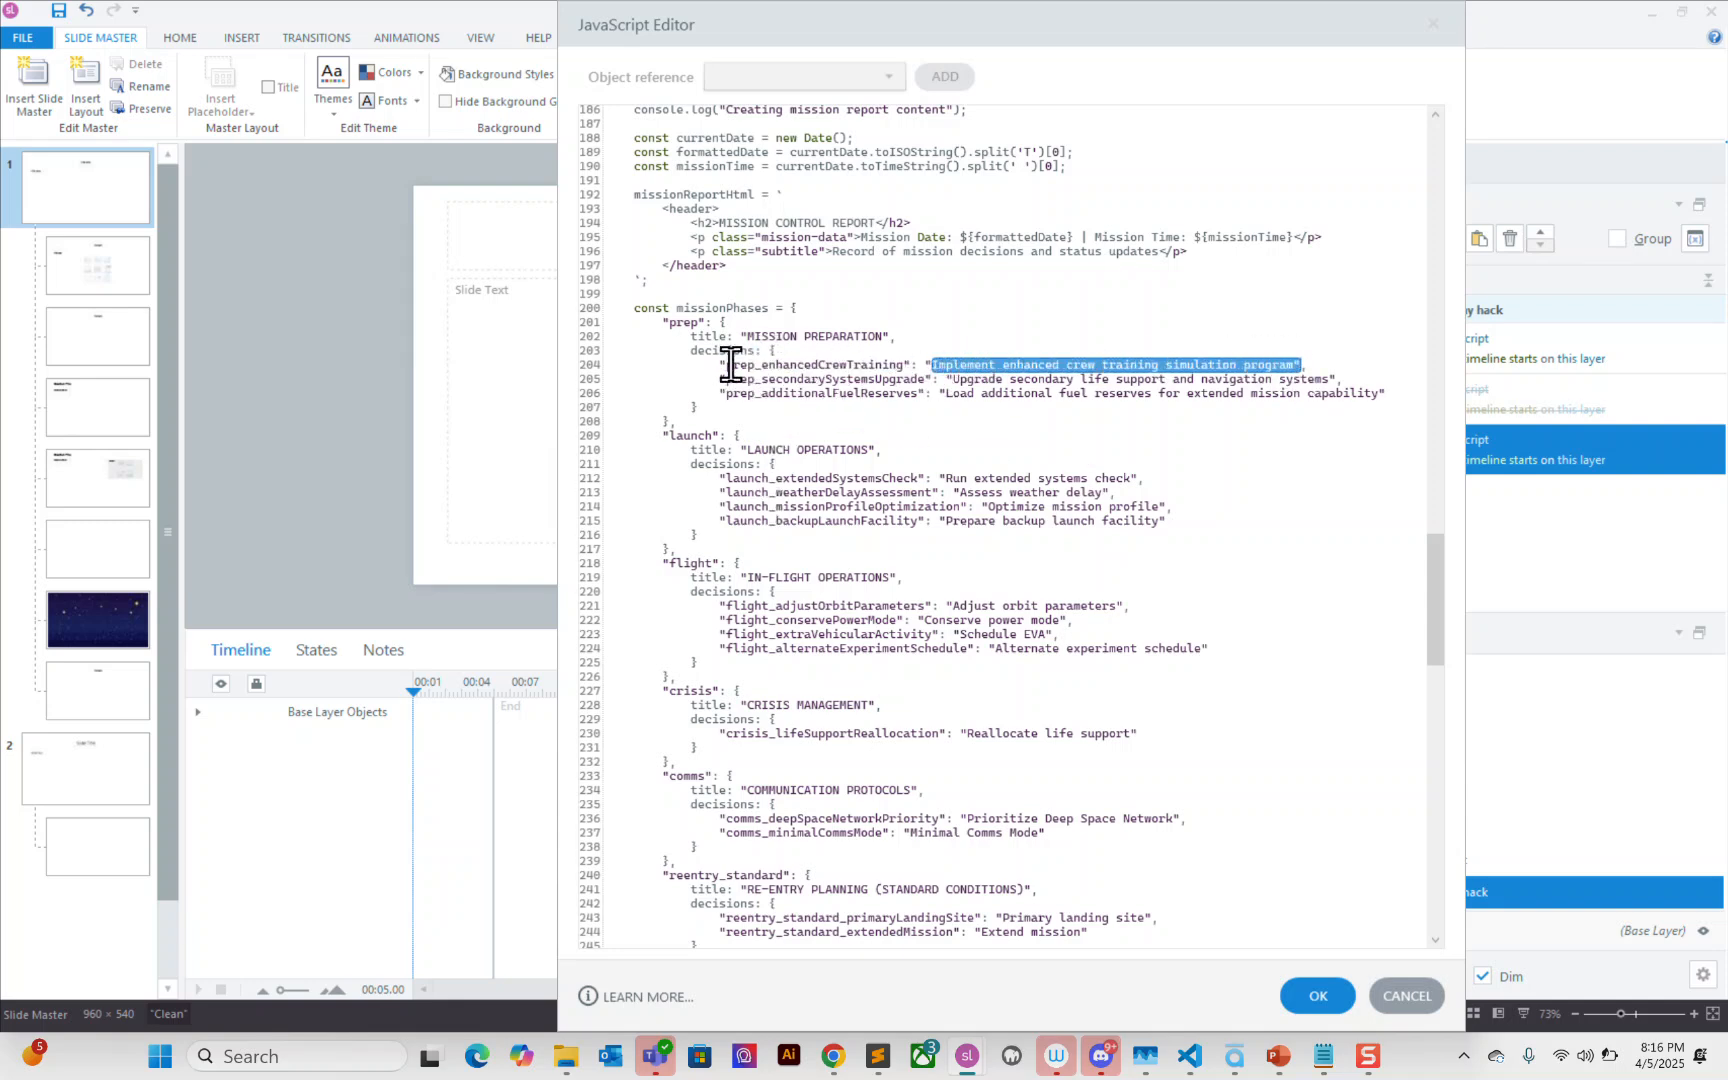
click(948, 393)
drag(948, 393, 1381, 393)
click(958, 420)
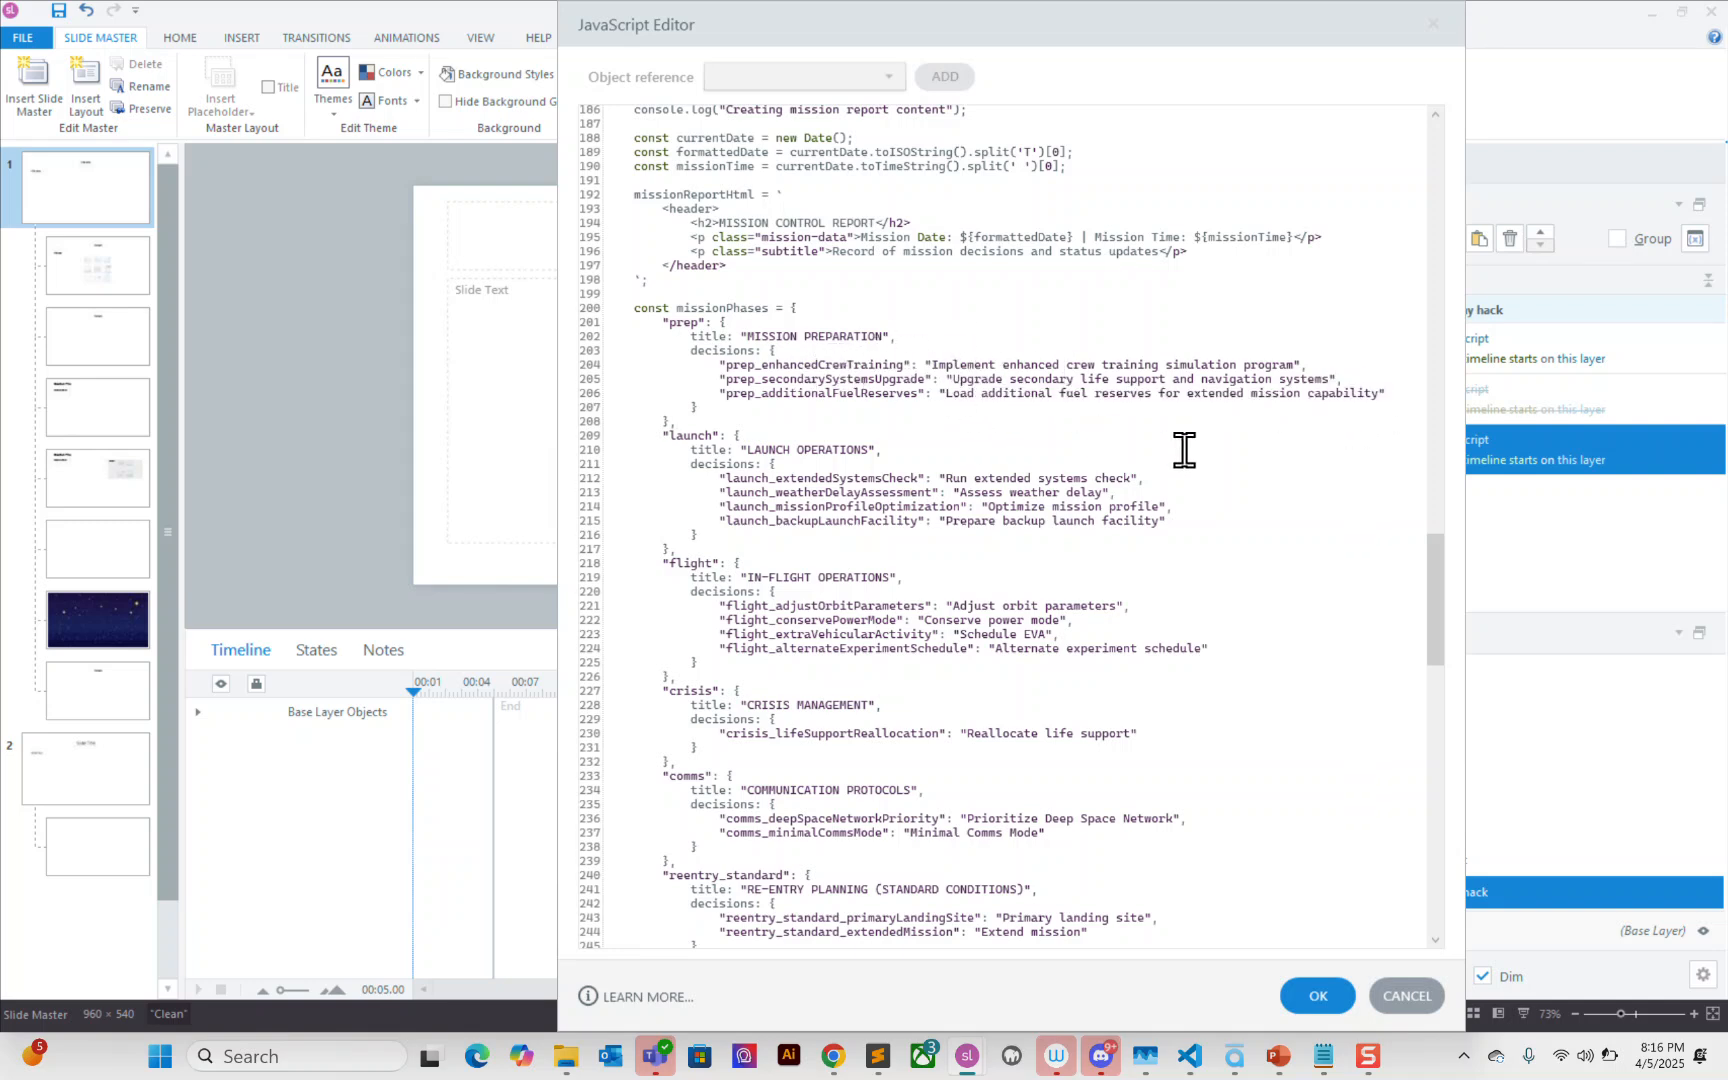
Step: Look through the rest of the script, cancel the JavaScript editor and return to the Glossary Hack Generator in the browser
drag(1436, 547, 1419, 911)
click(1401, 997)
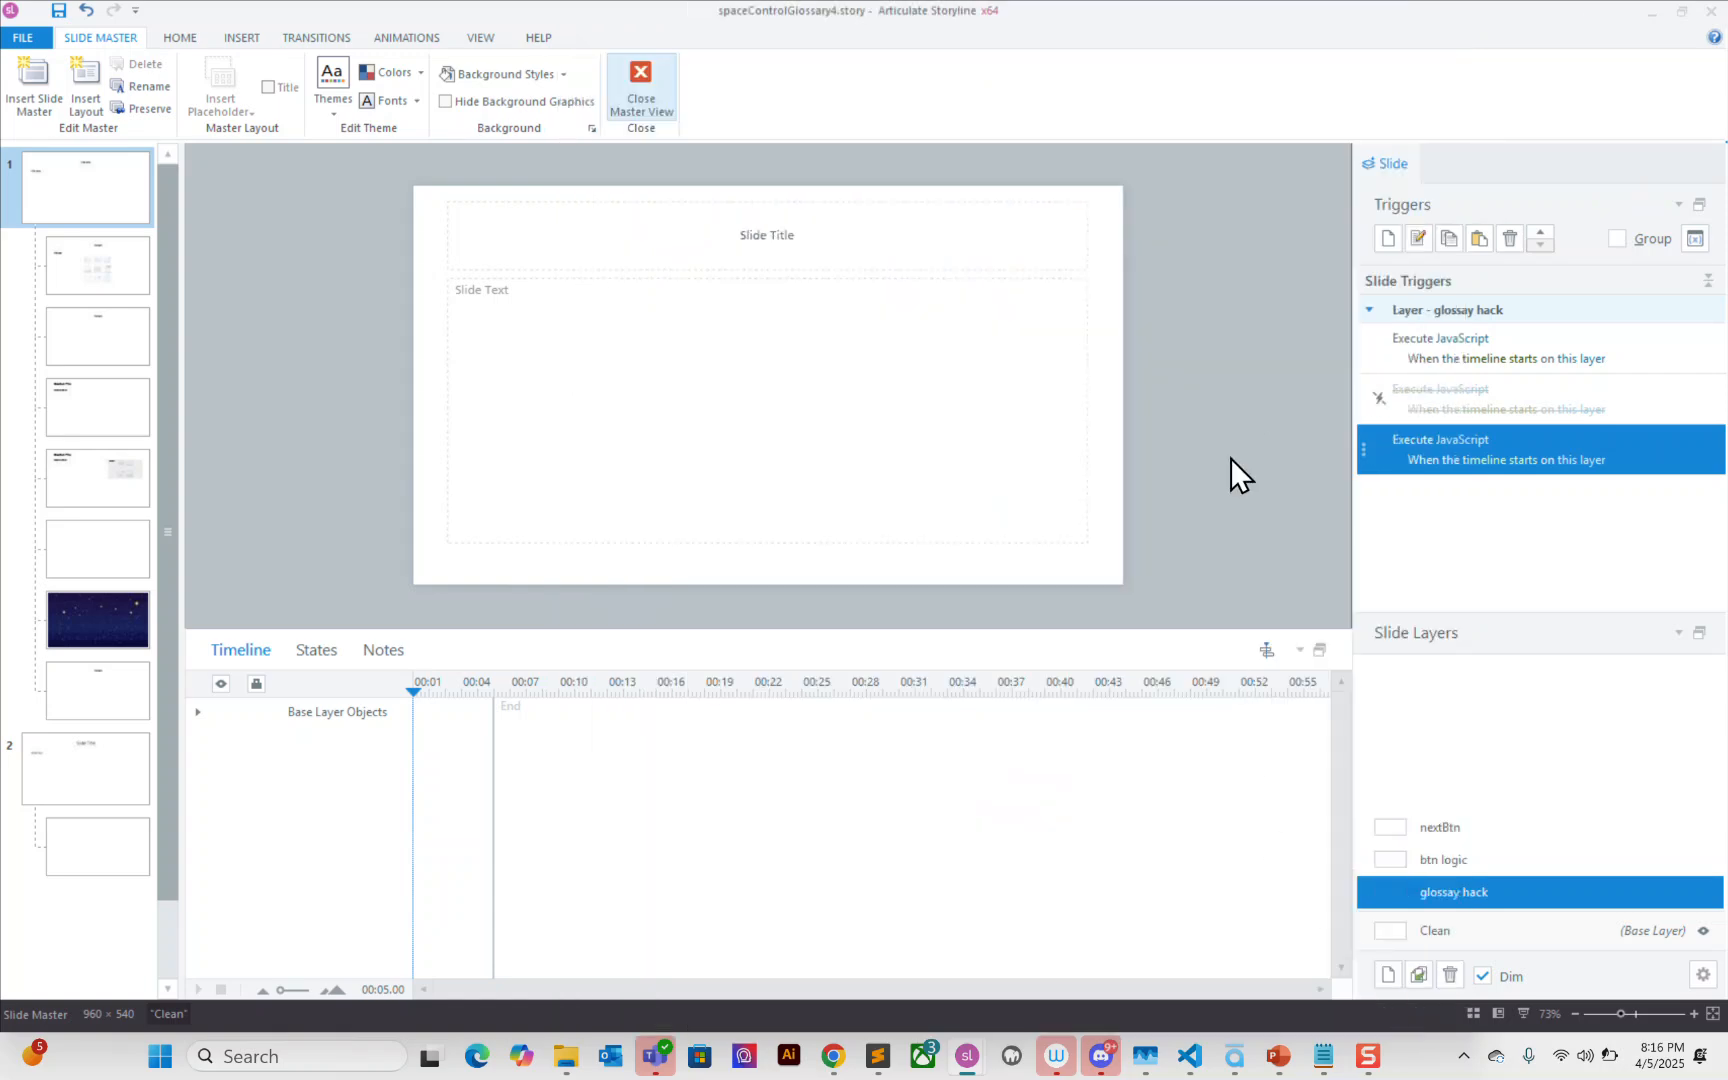
click(1652, 12)
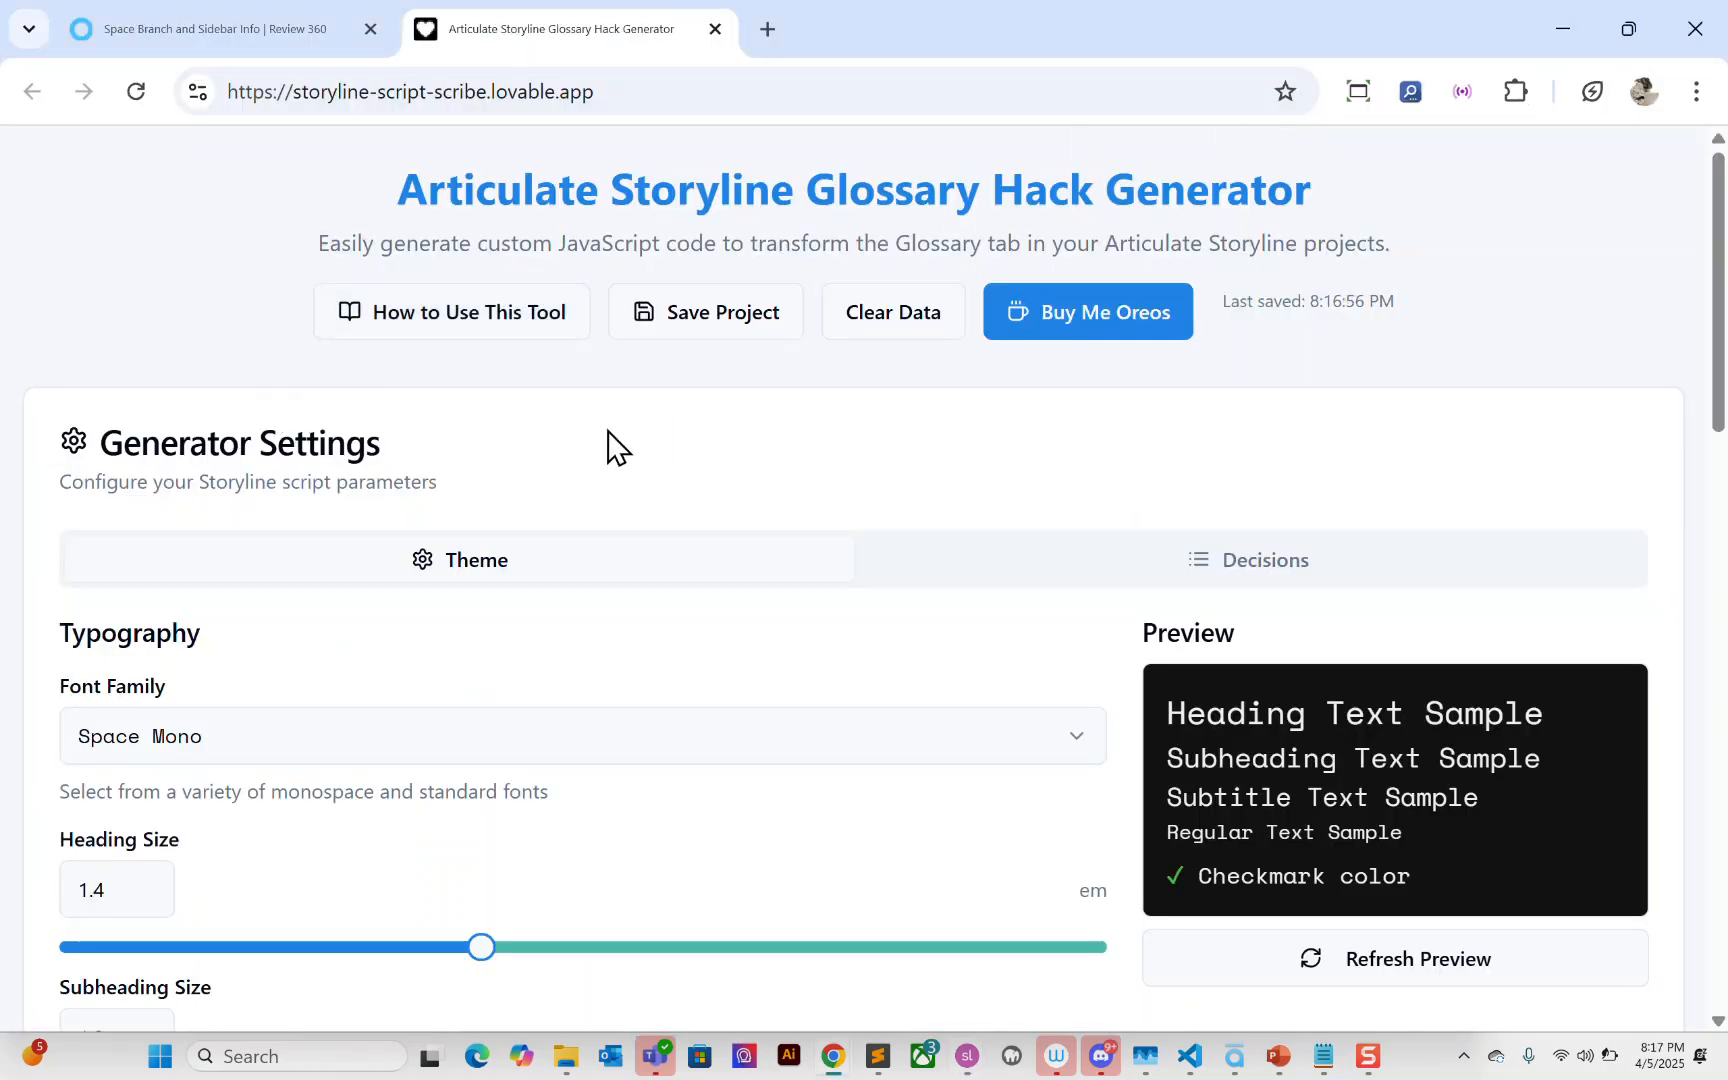
Step: Set the theme's font family to VT323
scroll(580, 450, down, 3)
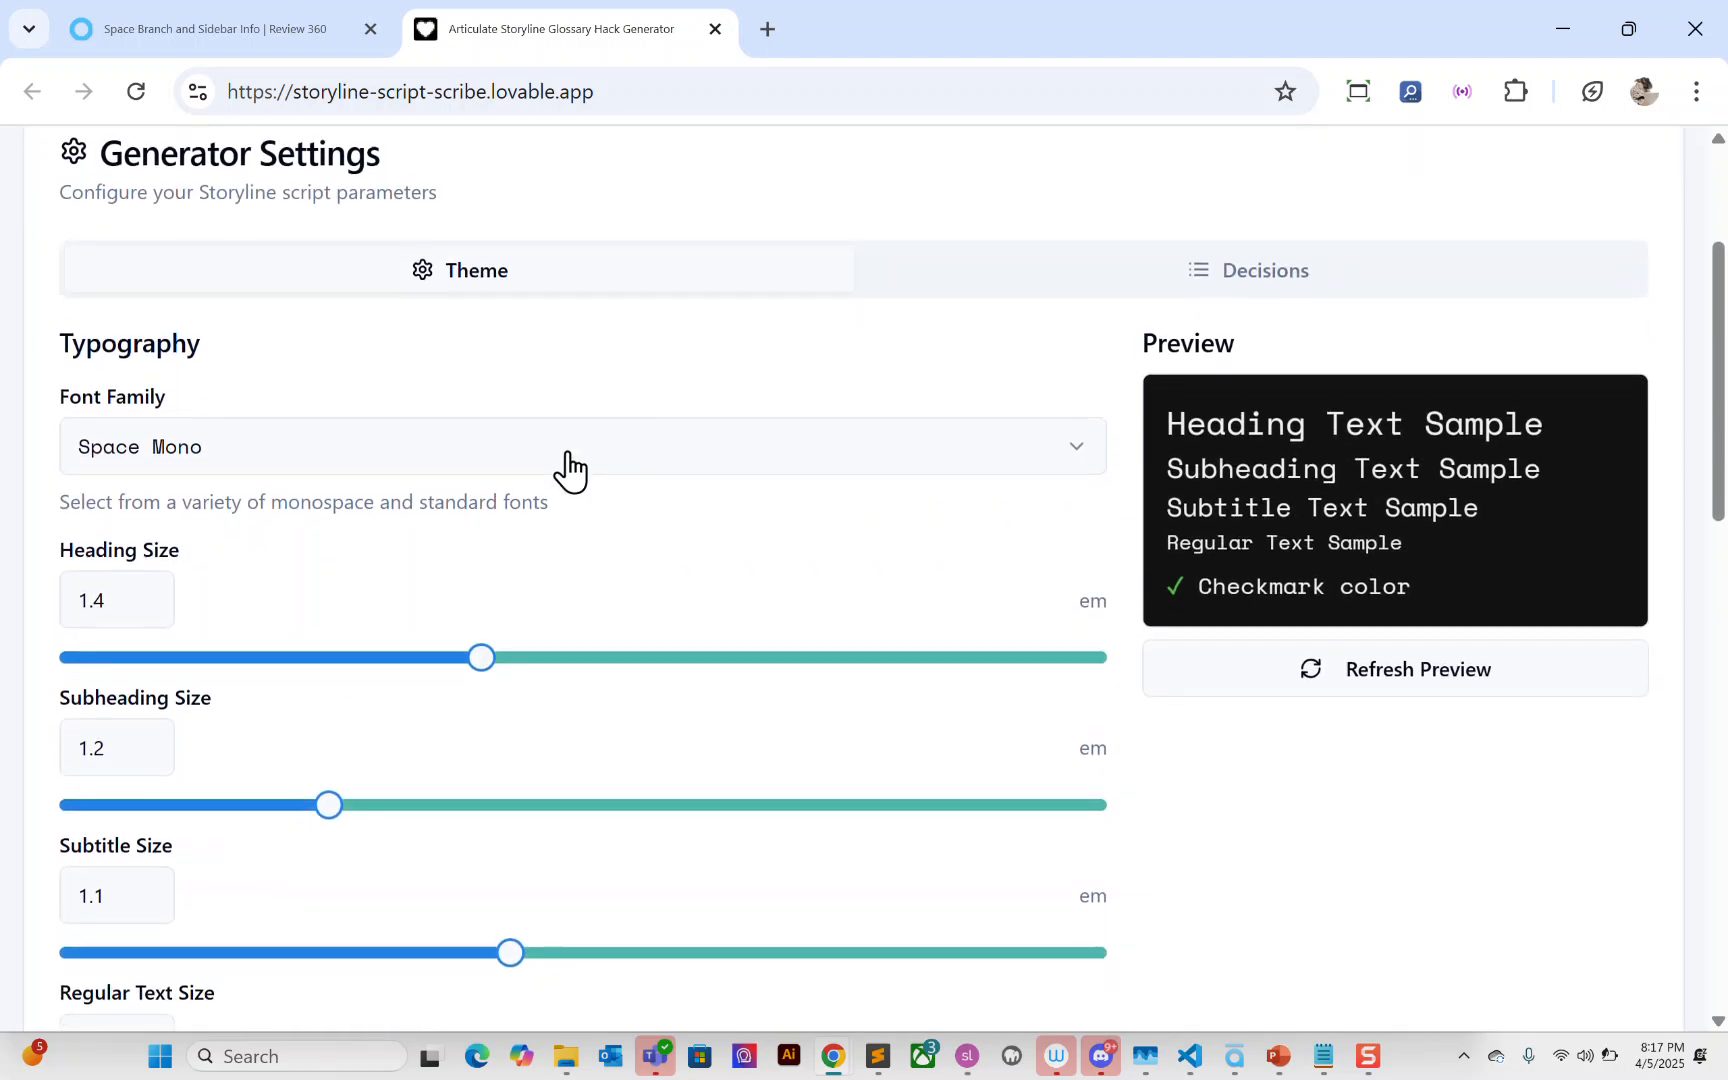
scroll(629, 400, up, 3)
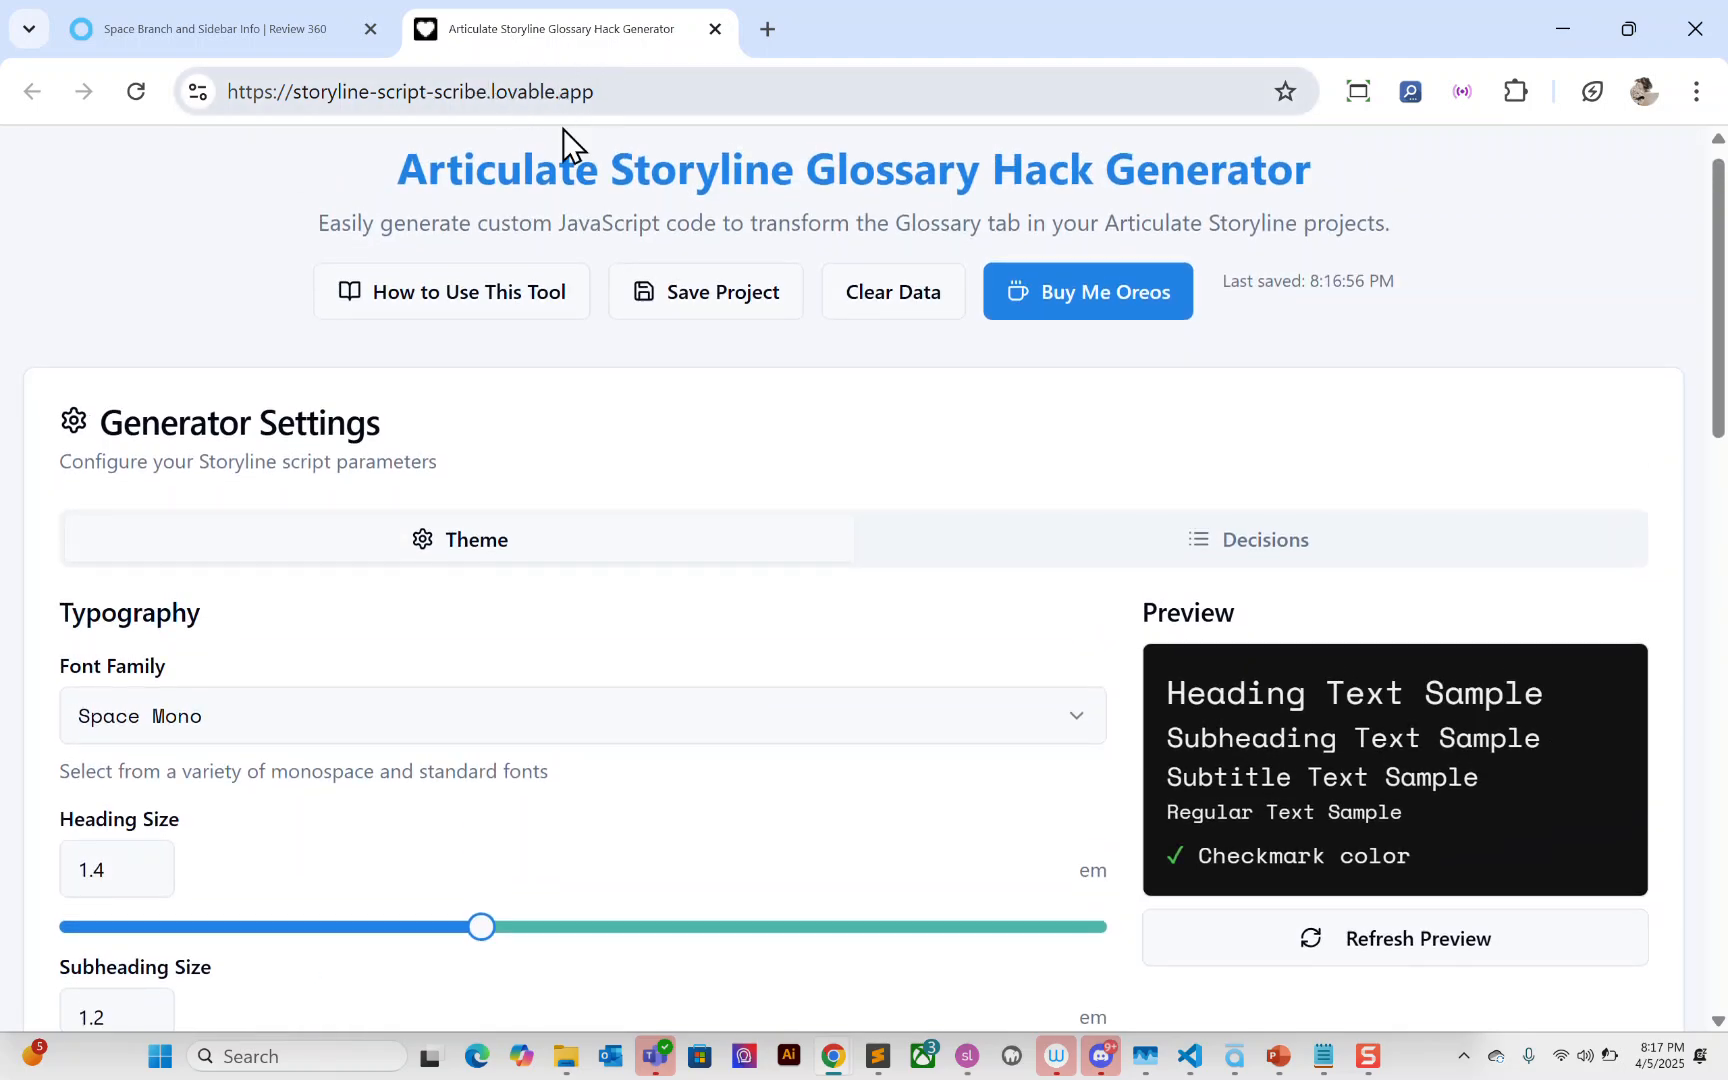
scroll(374, 595, down, 3)
click(1019, 430)
scroll(548, 582, down, 4)
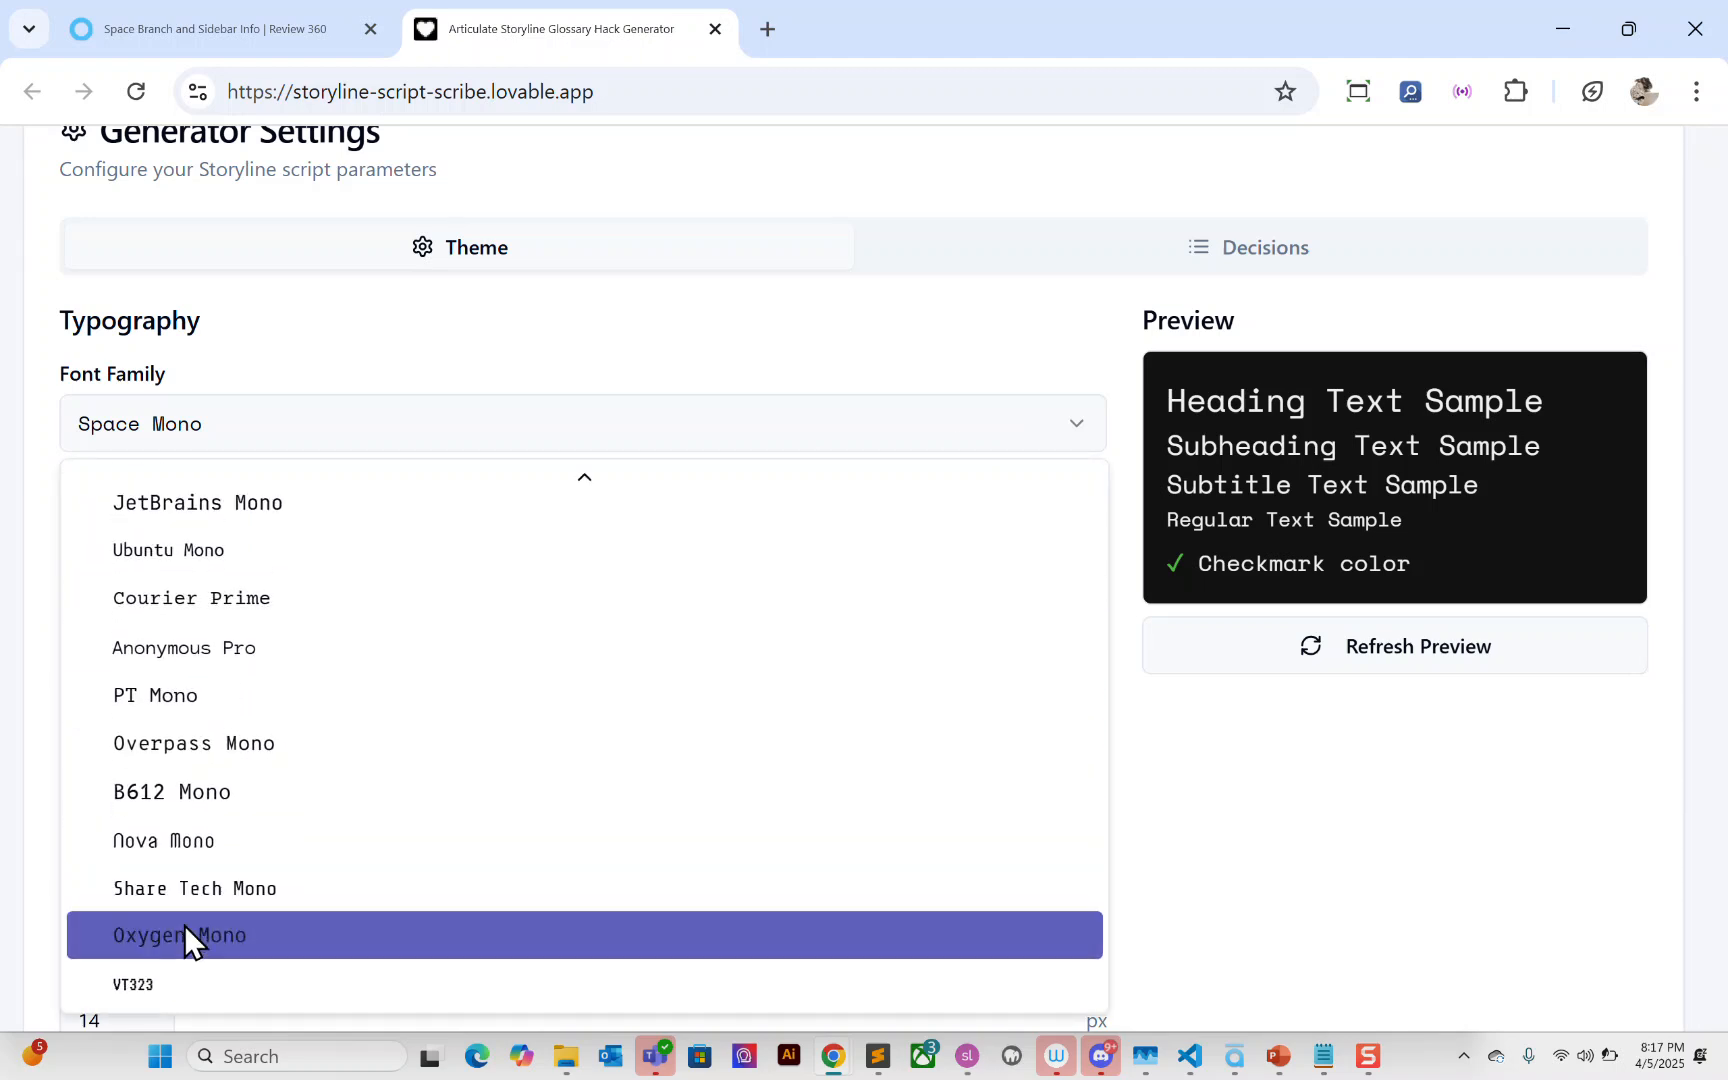
click(150, 982)
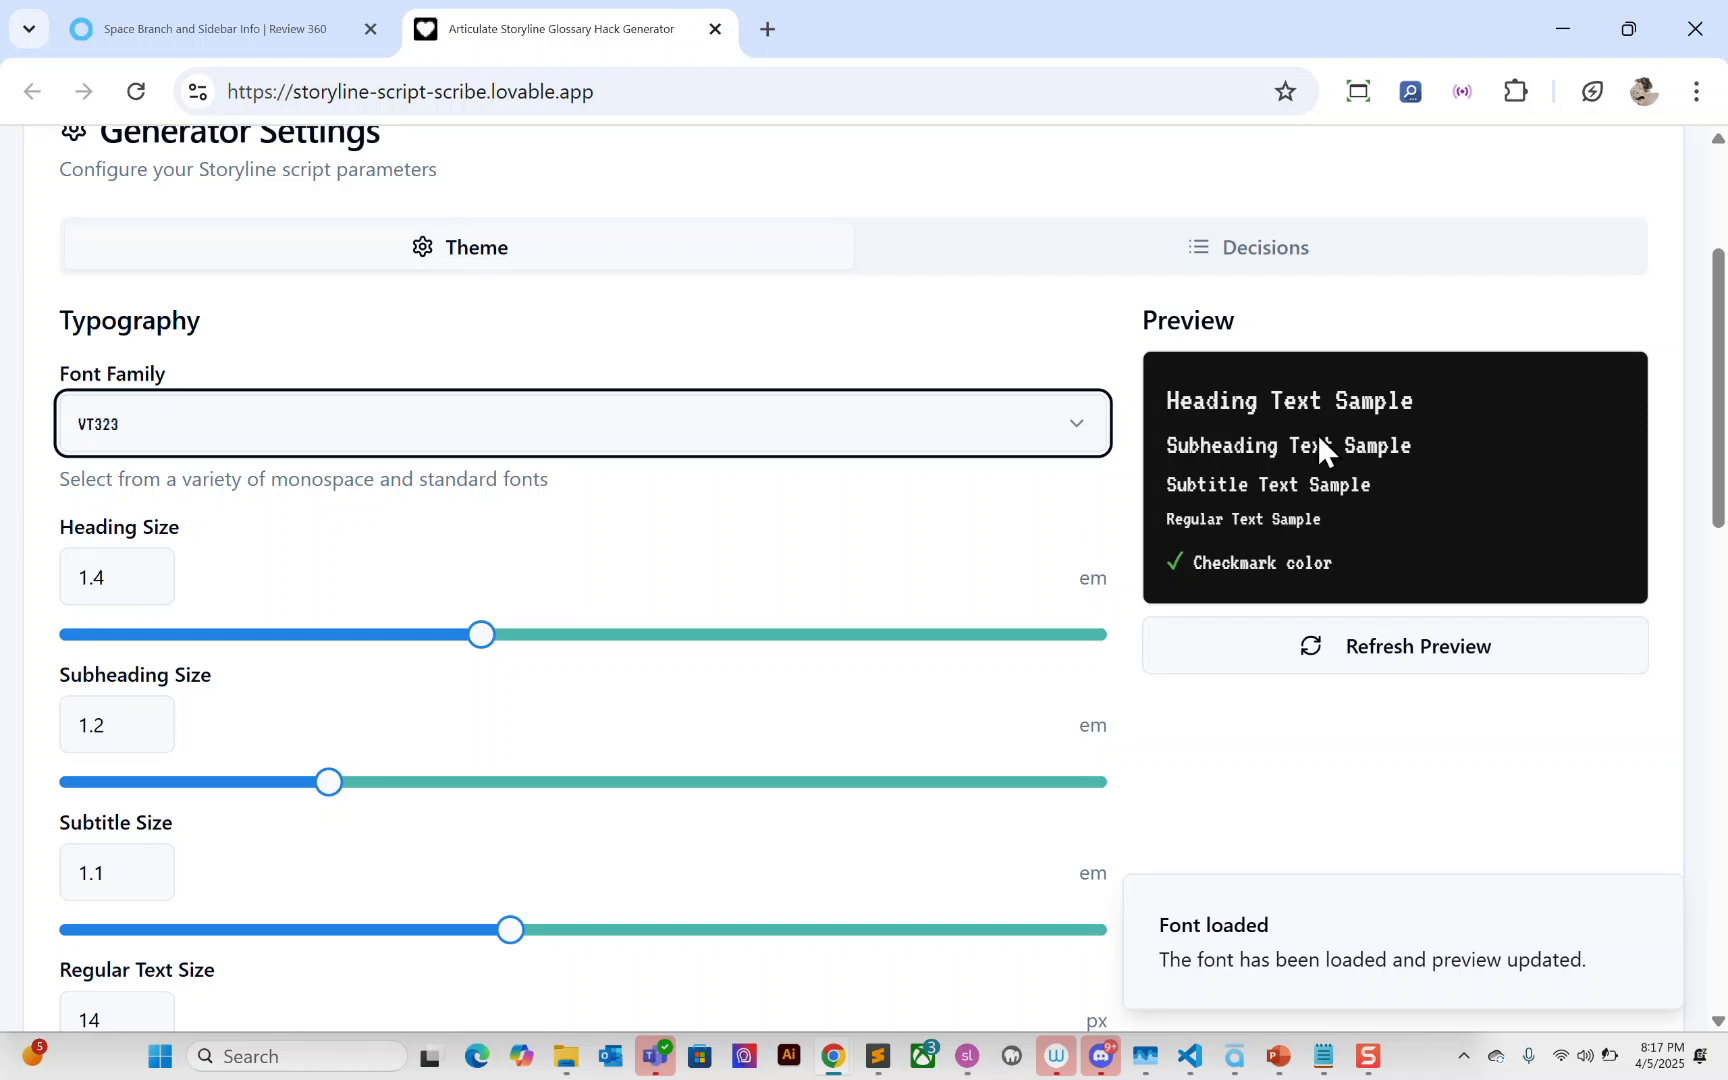
Step: Set the heading size to 1.5 em, the subtitle size to 0.9 em and the regular text size to 13 px
scroll(540, 580, down, 2)
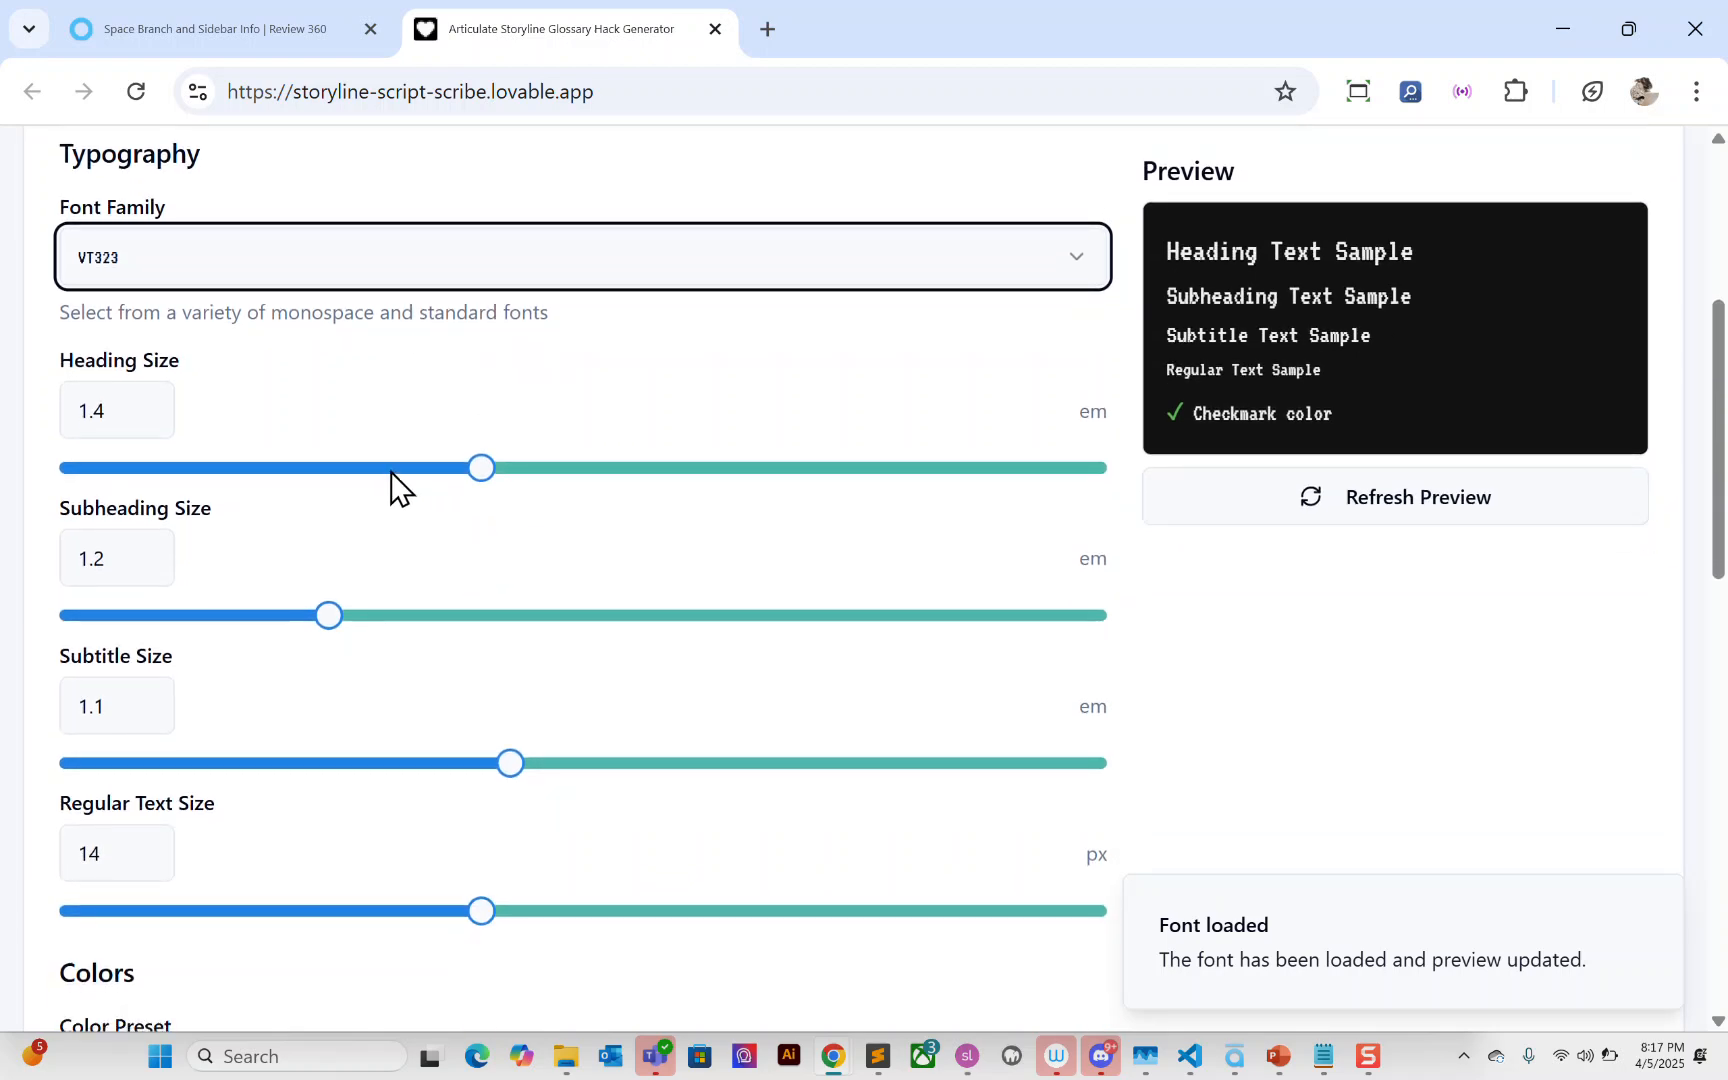
drag(501, 455, 583, 452)
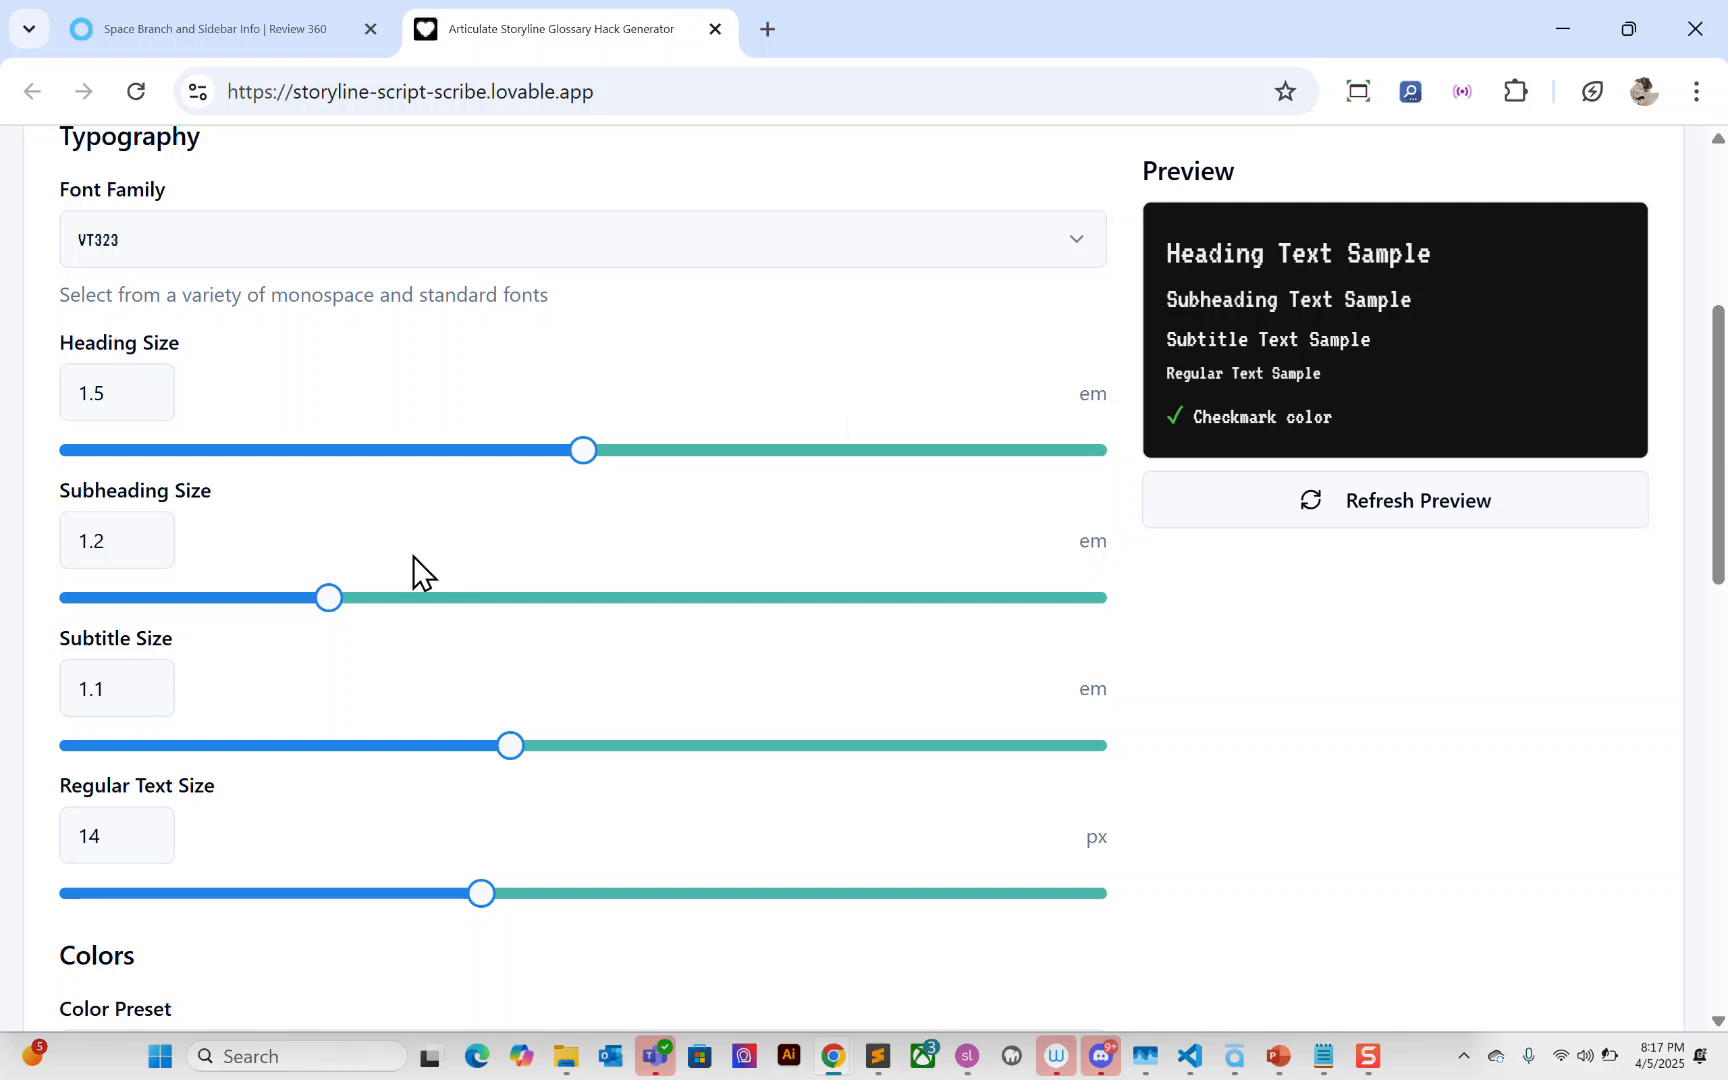
mouse_move(329, 599)
mouse_down()
mouse_move(211, 599)
mouse_move(319, 601)
mouse_up()
drag(512, 742, 204, 739)
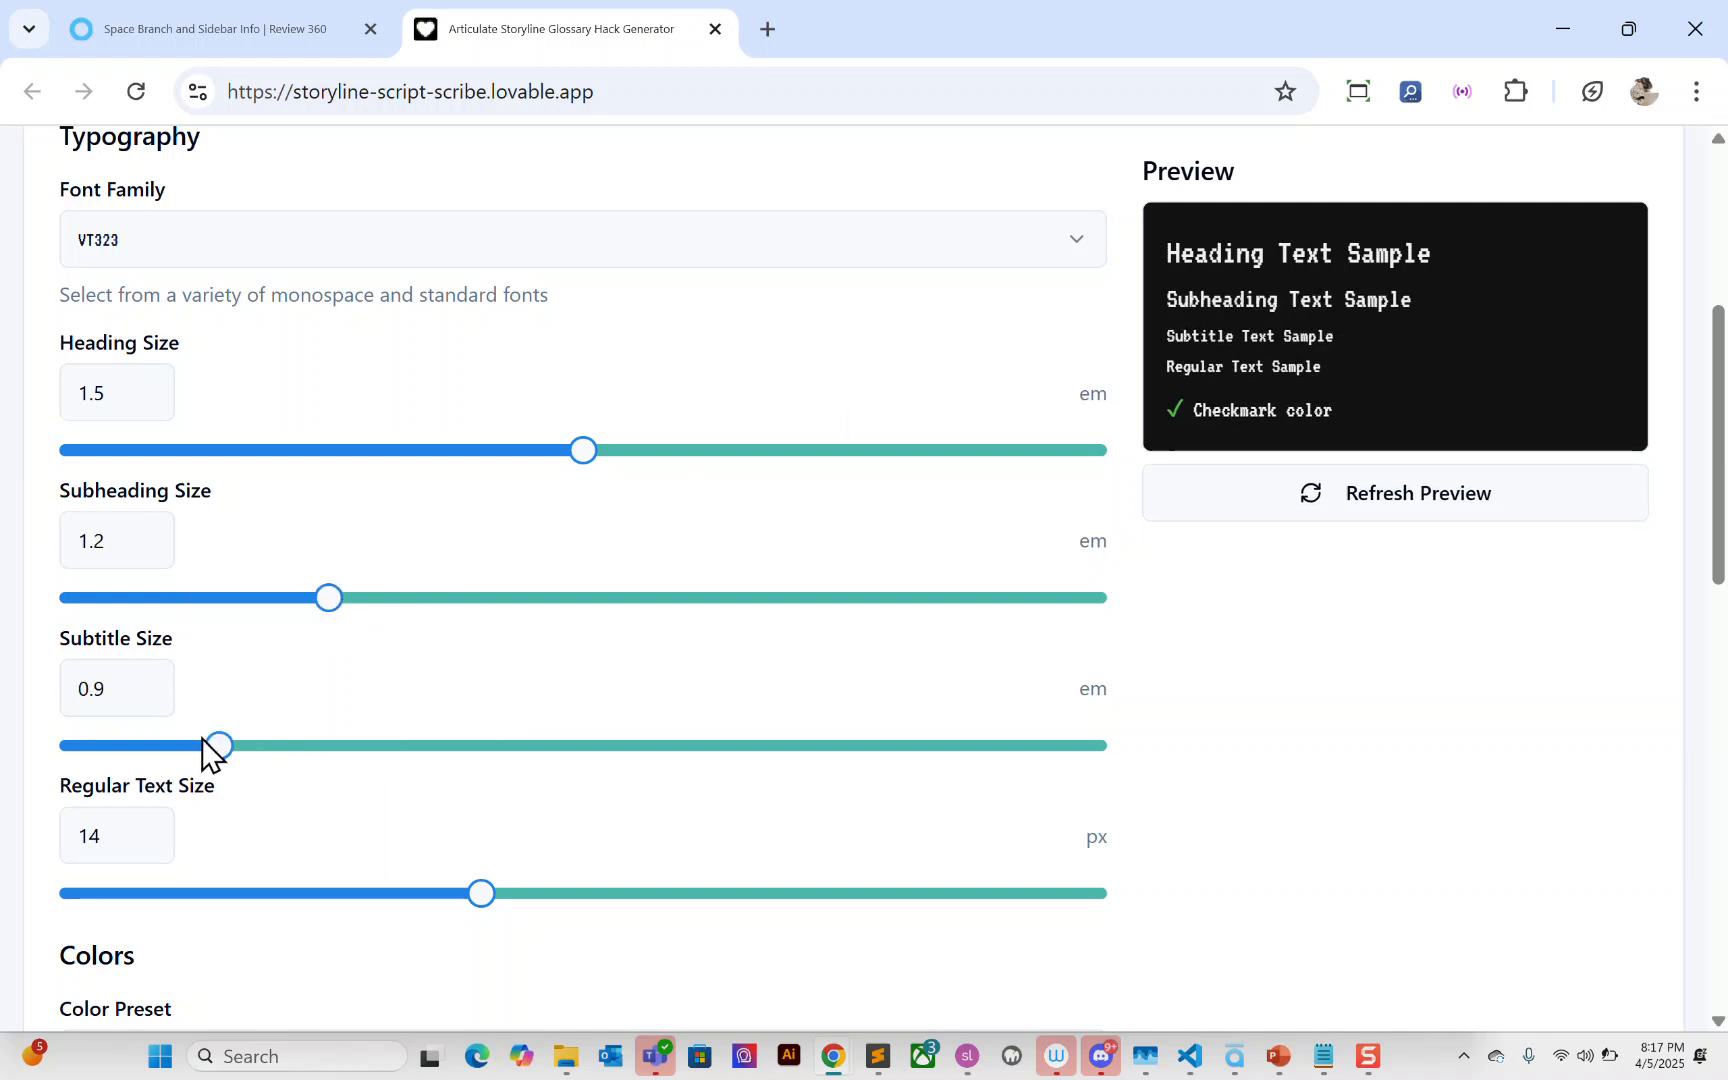
scroll(390, 672, down, 1)
drag(480, 755, 357, 761)
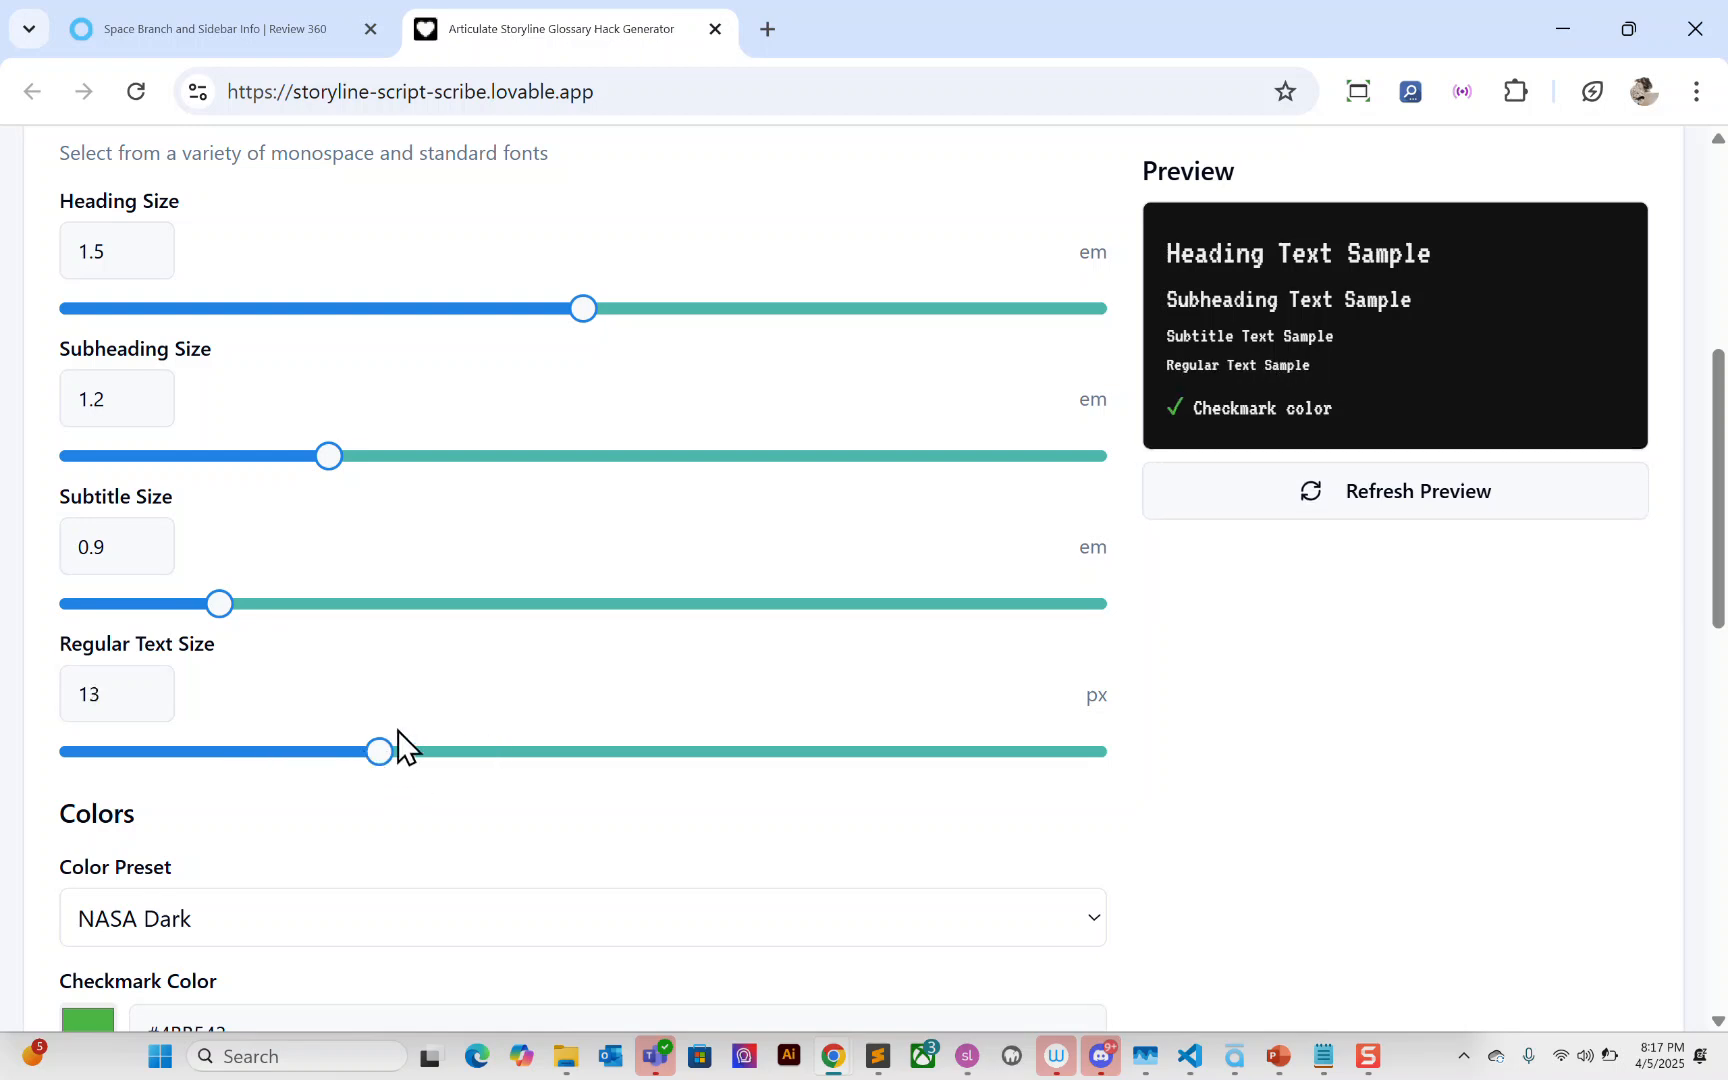
Step: Try the Terminal Green color preset and compare it with the Space Branch and Sidebar Info review
scroll(391, 740, down, 4)
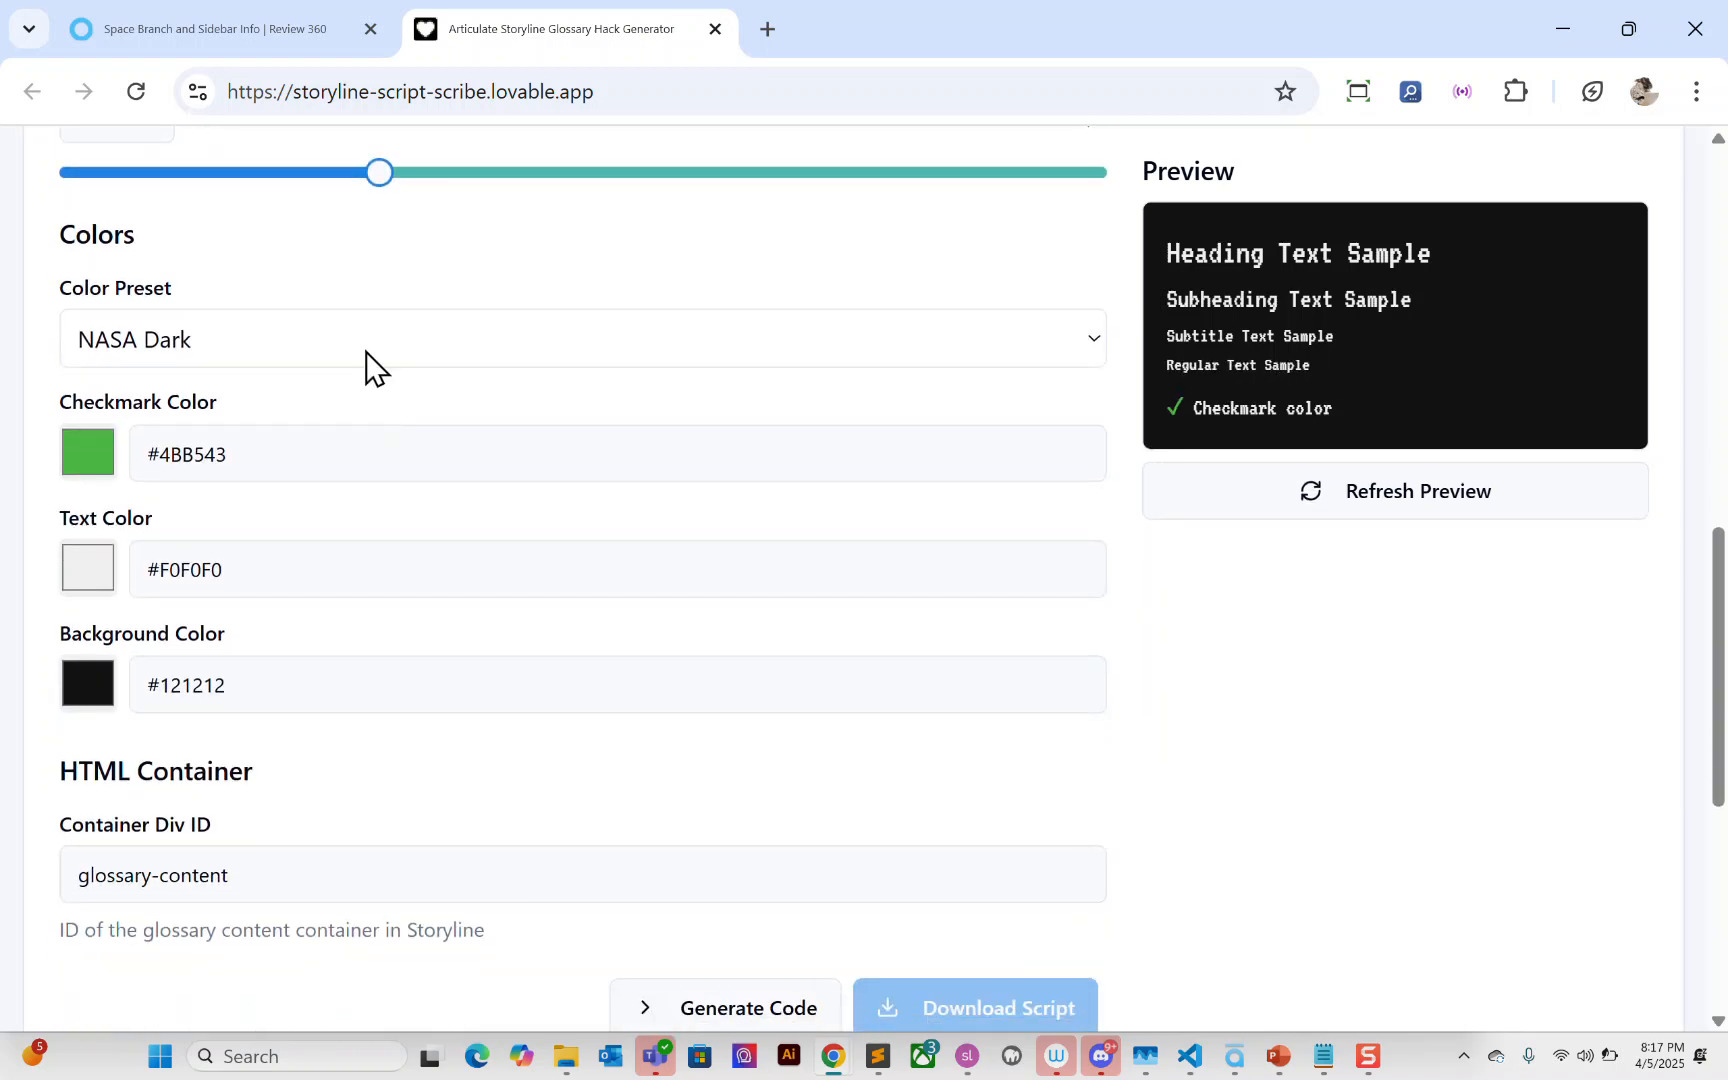
click(367, 360)
click(225, 432)
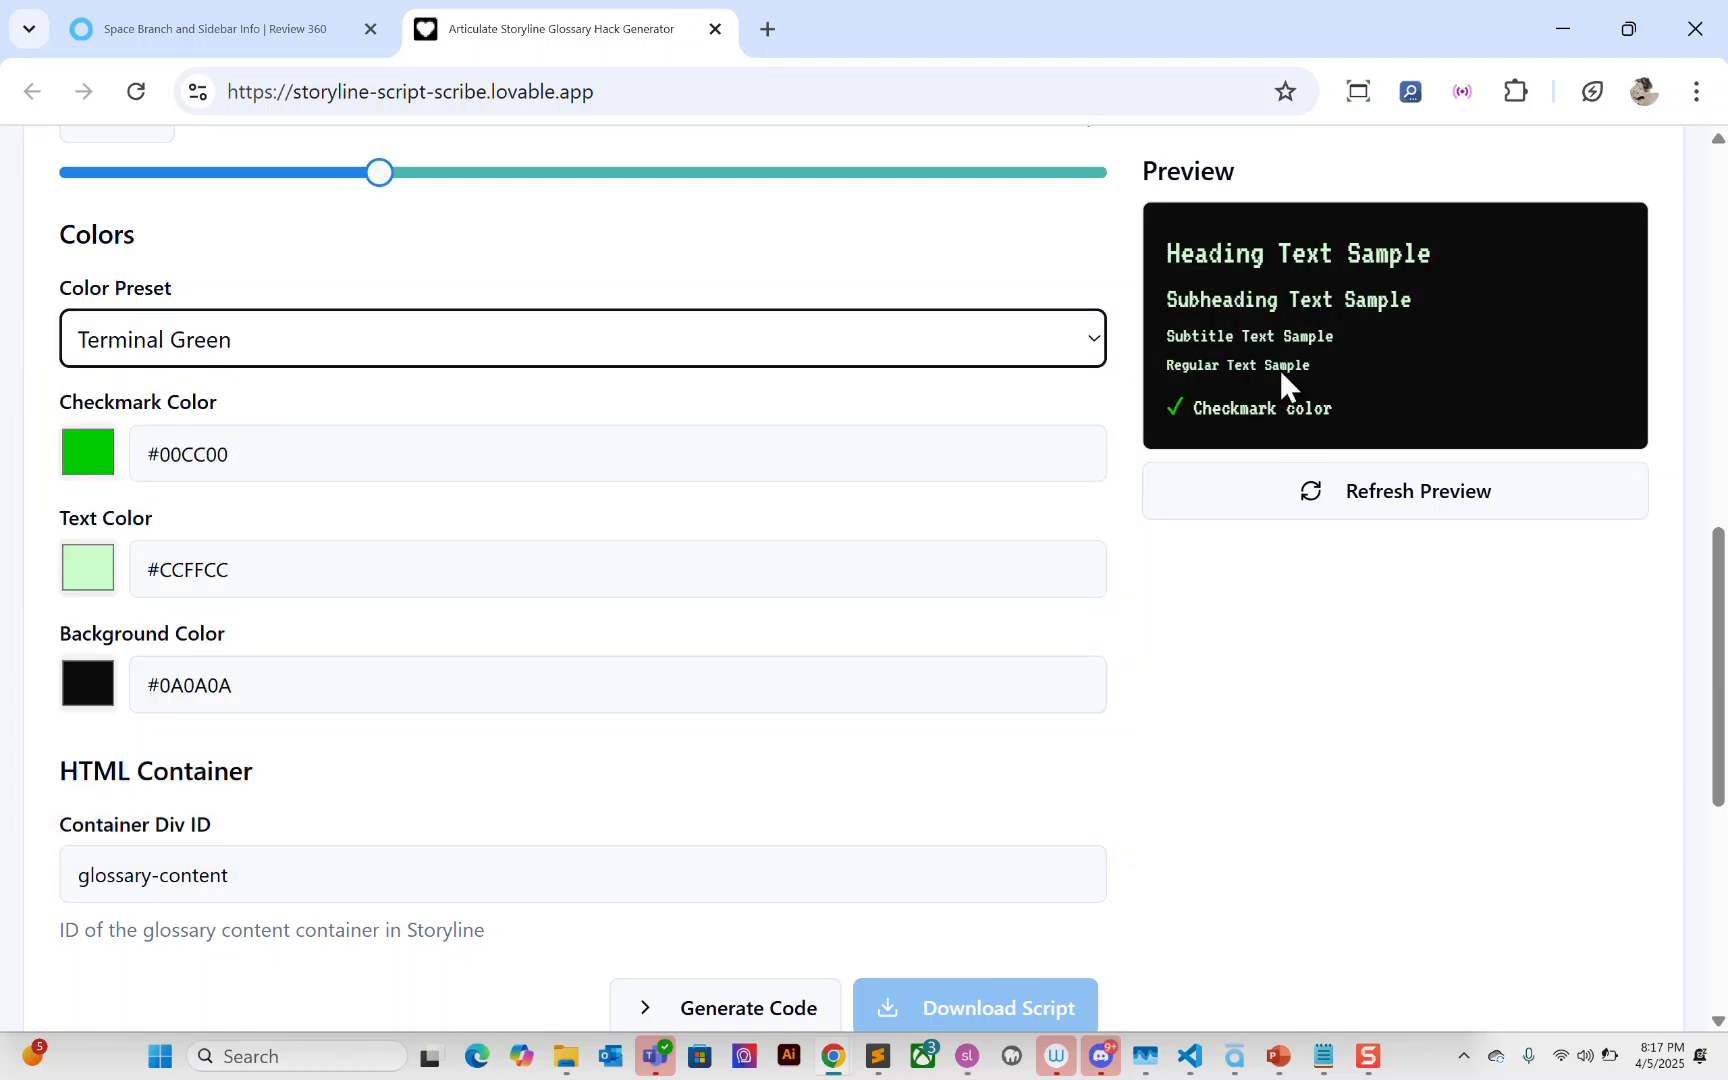
click(270, 33)
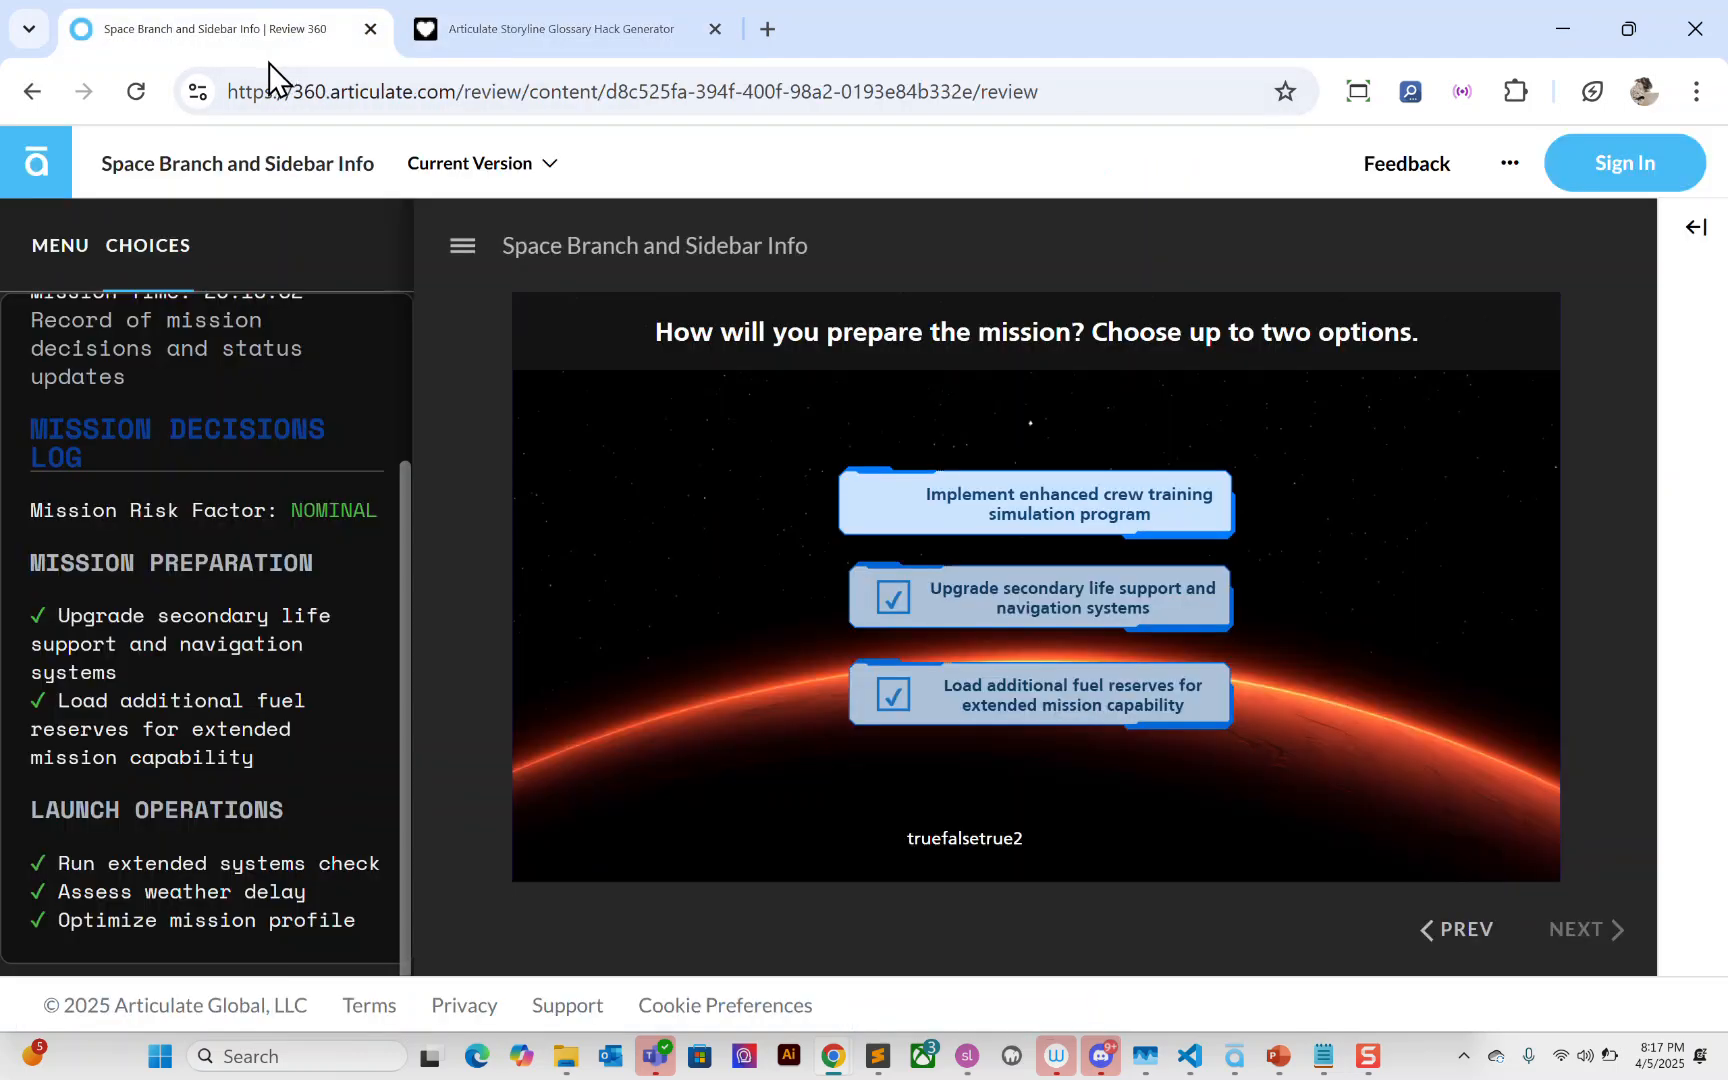
click(495, 35)
Step: Set the color preset back to NASA Dark
scroll(324, 567, down, 4)
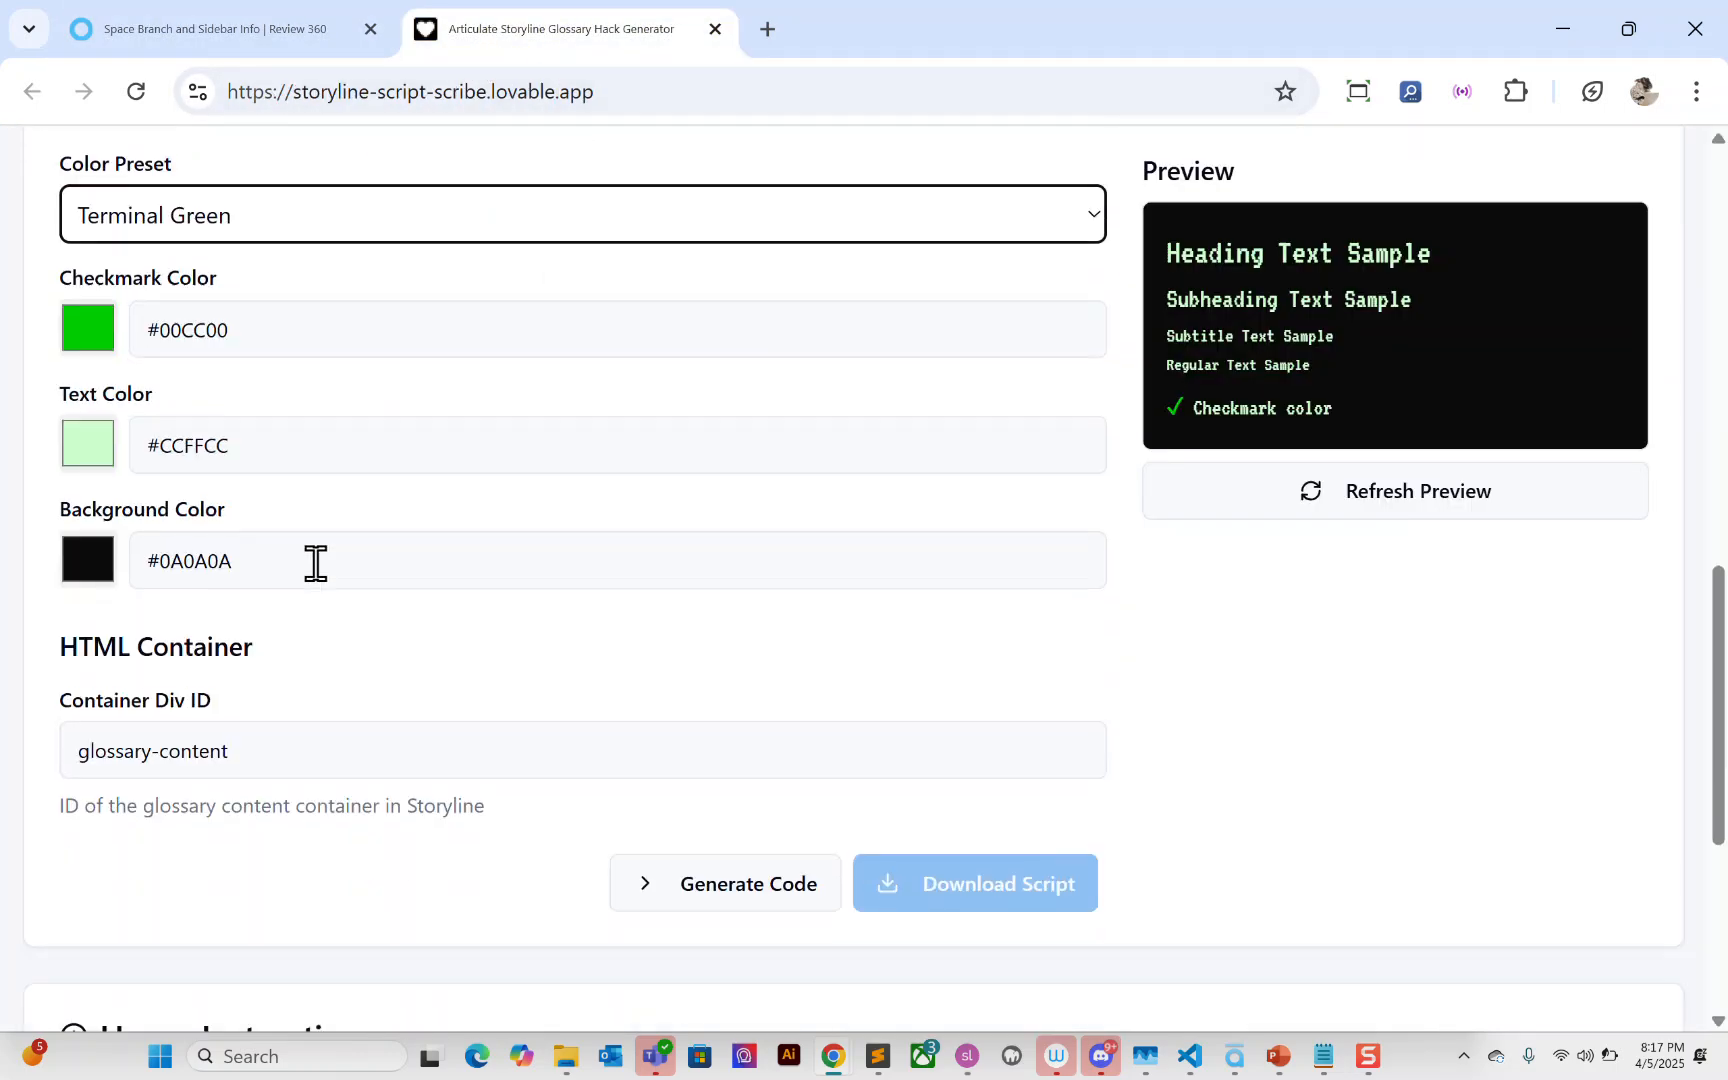
scroll(324, 555, up, 3)
scroll(366, 428, down, 1)
scroll(505, 343, up, 2)
click(467, 350)
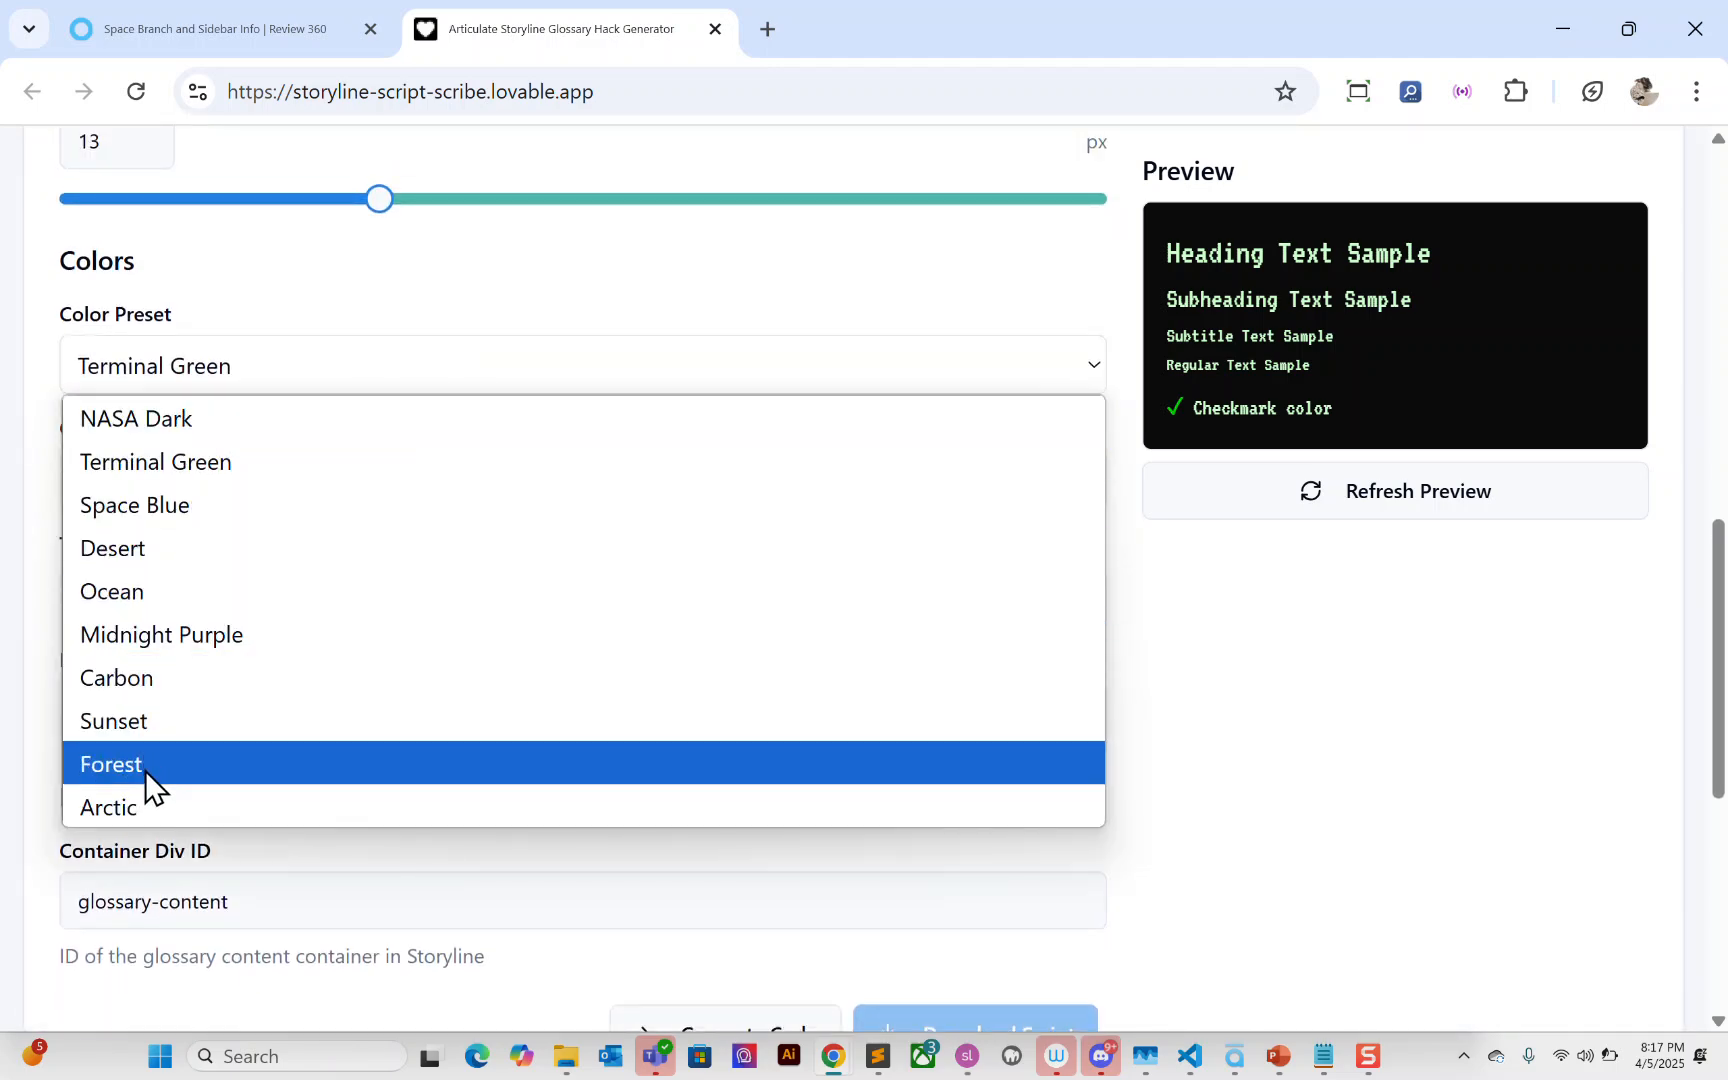
click(177, 414)
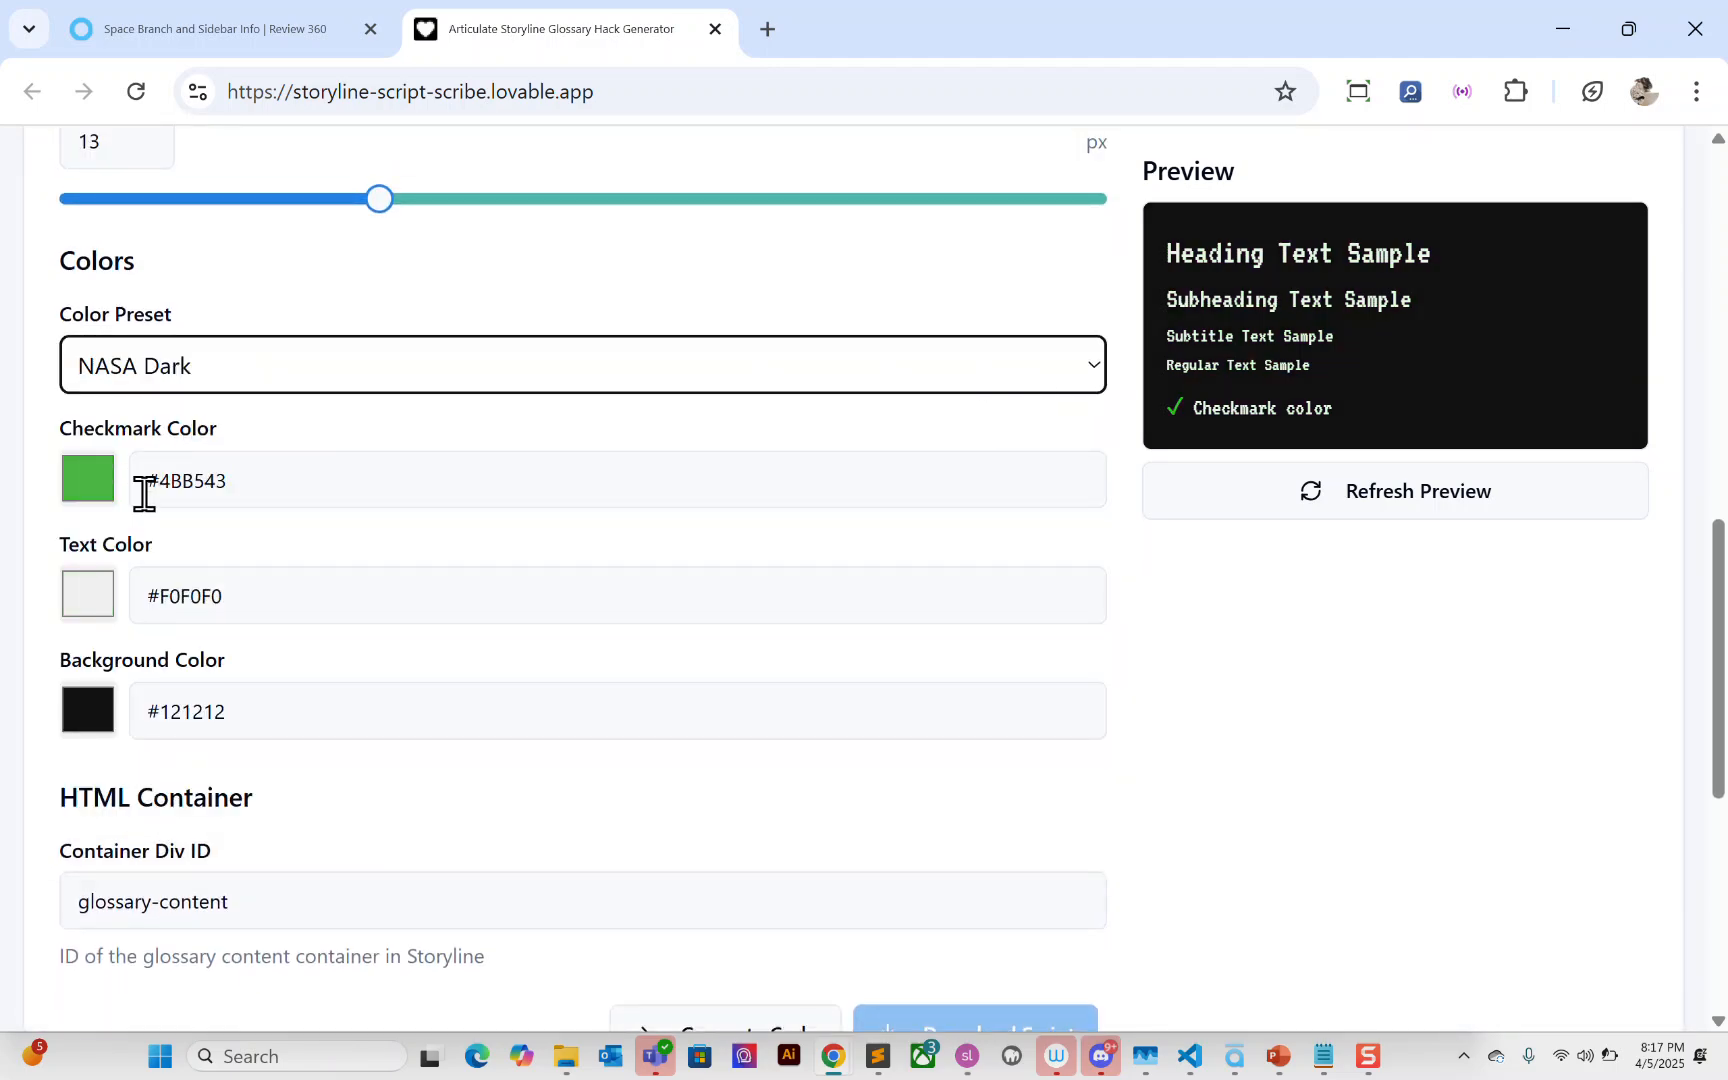
Step: Examine the container div ID used for the glossary's HTML container
scroll(405, 544, down, 3)
drag(280, 643, 39, 664)
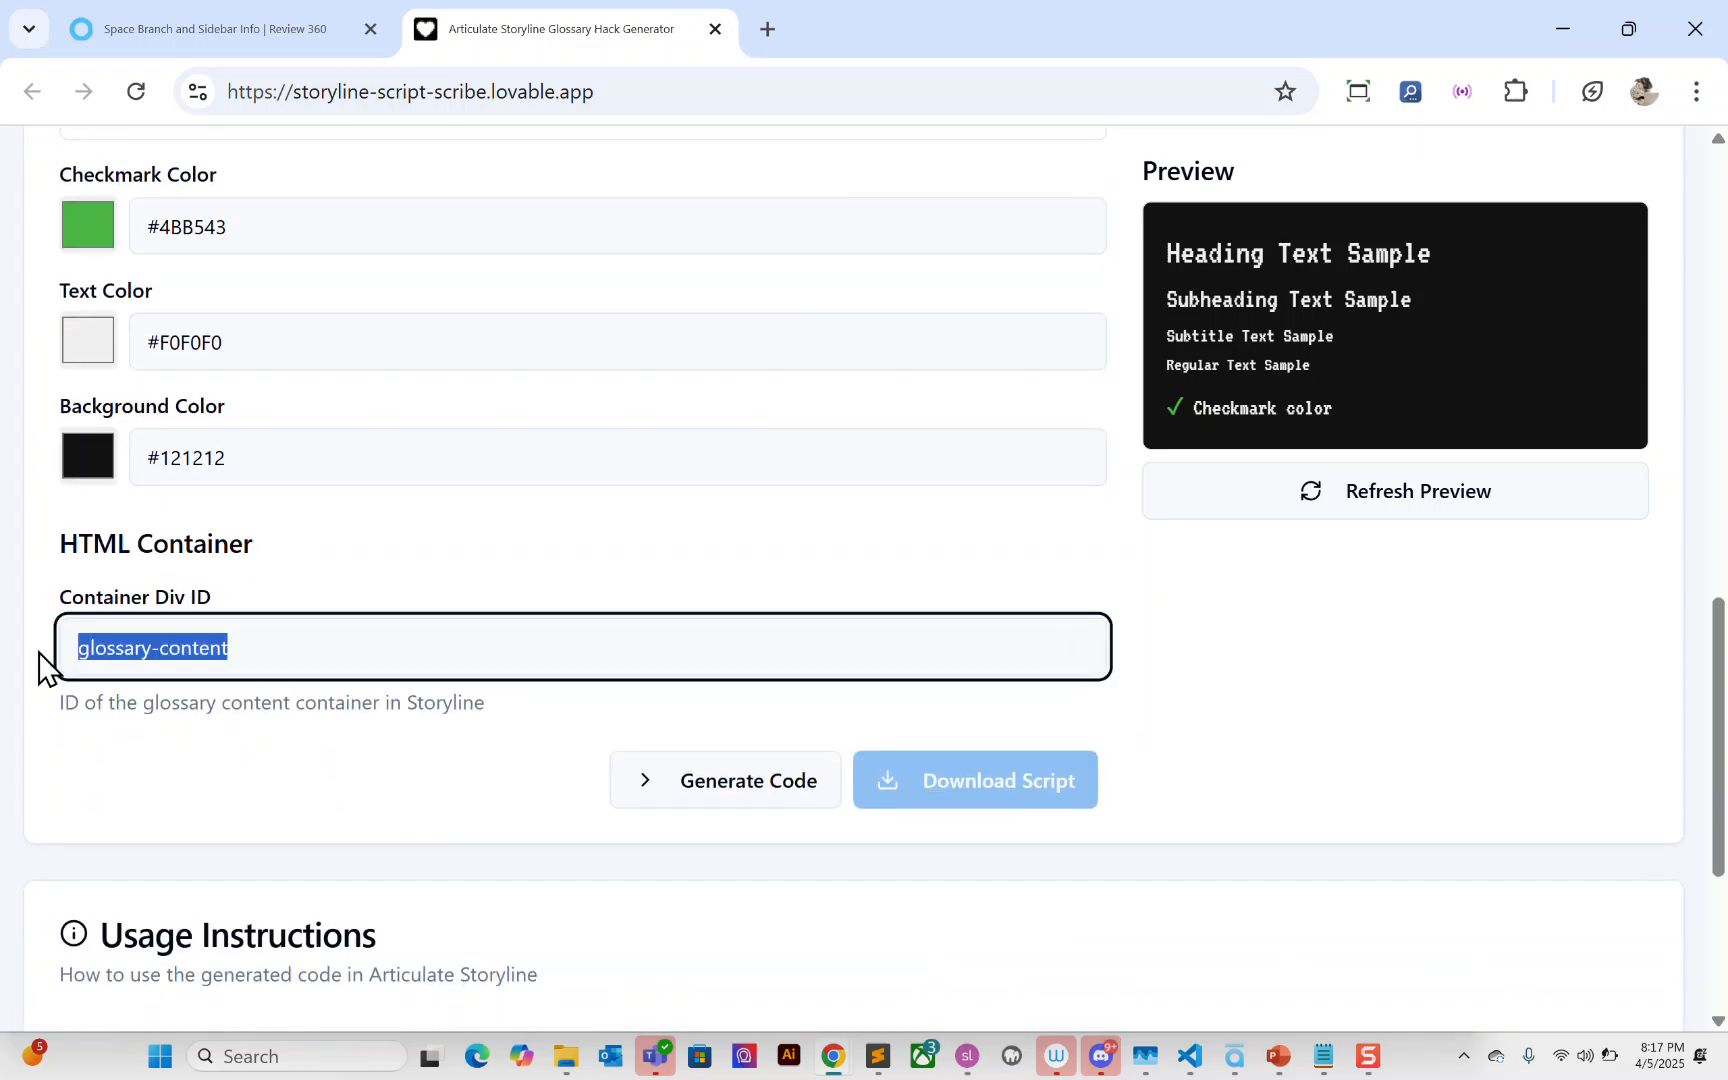
click(301, 668)
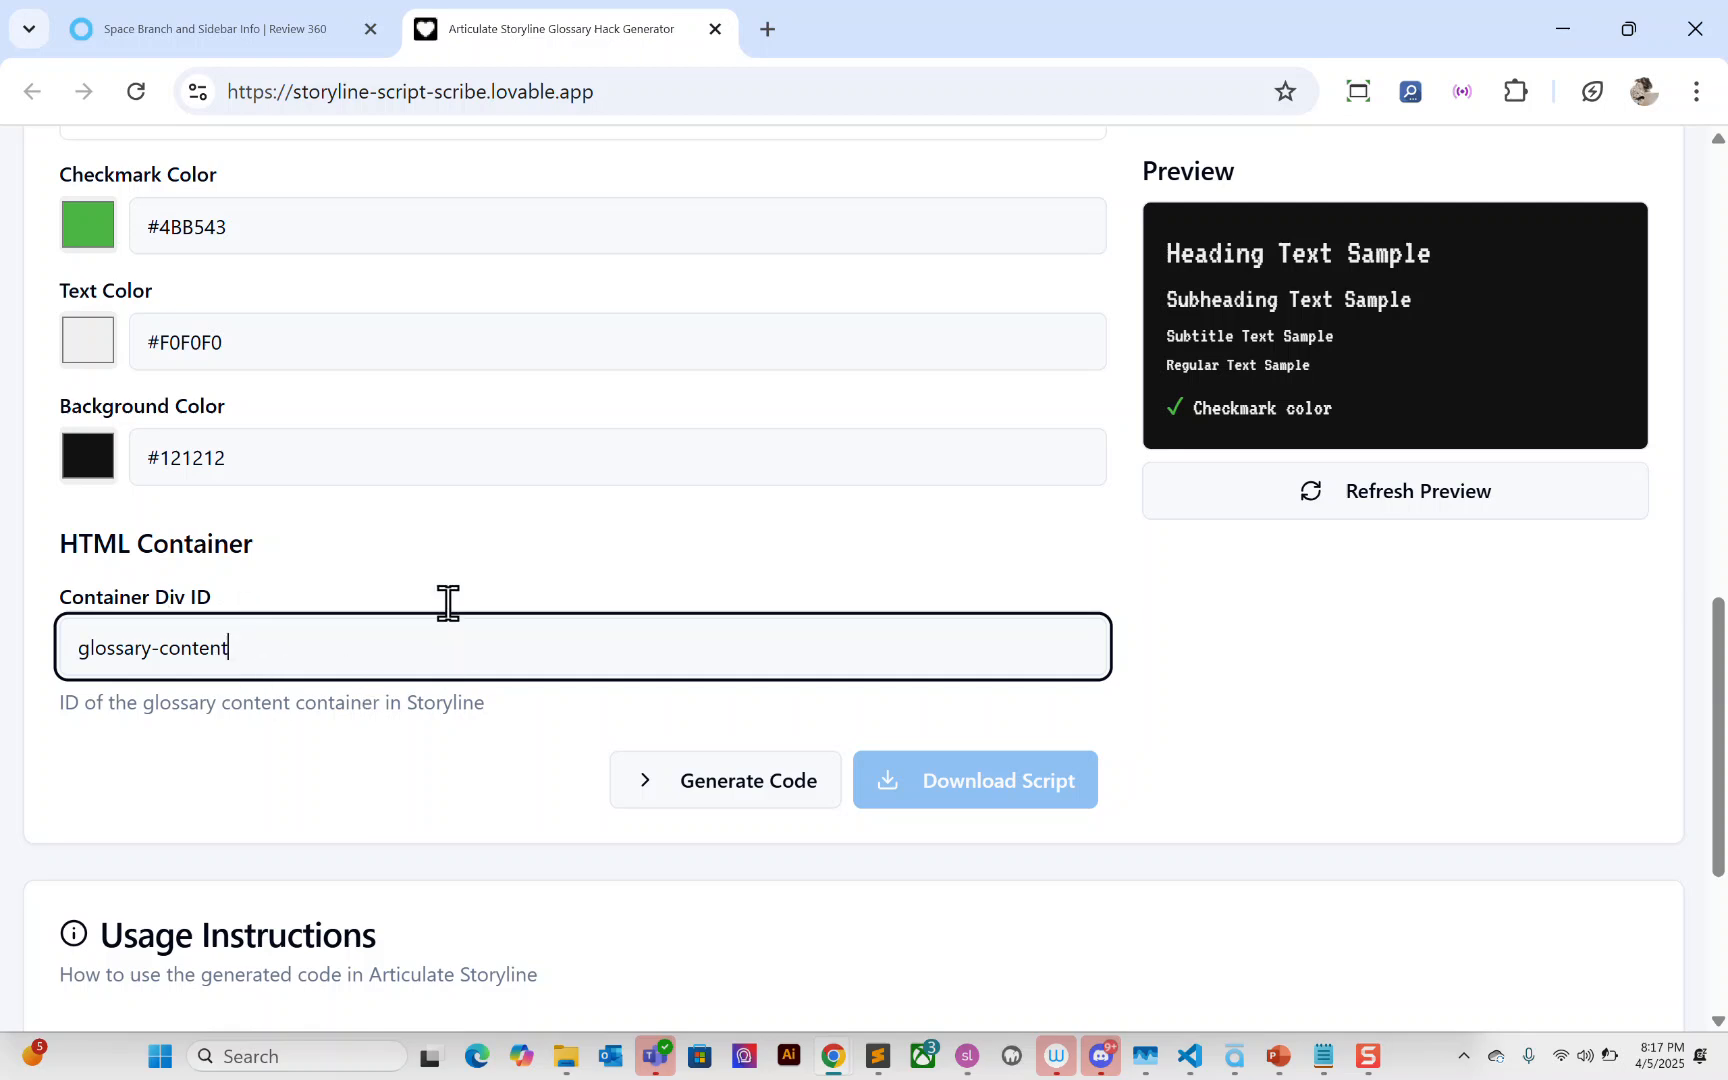
Step: Open the Decisions settings and delete the PHASE 3 content category
scroll(188, 648, down, 3)
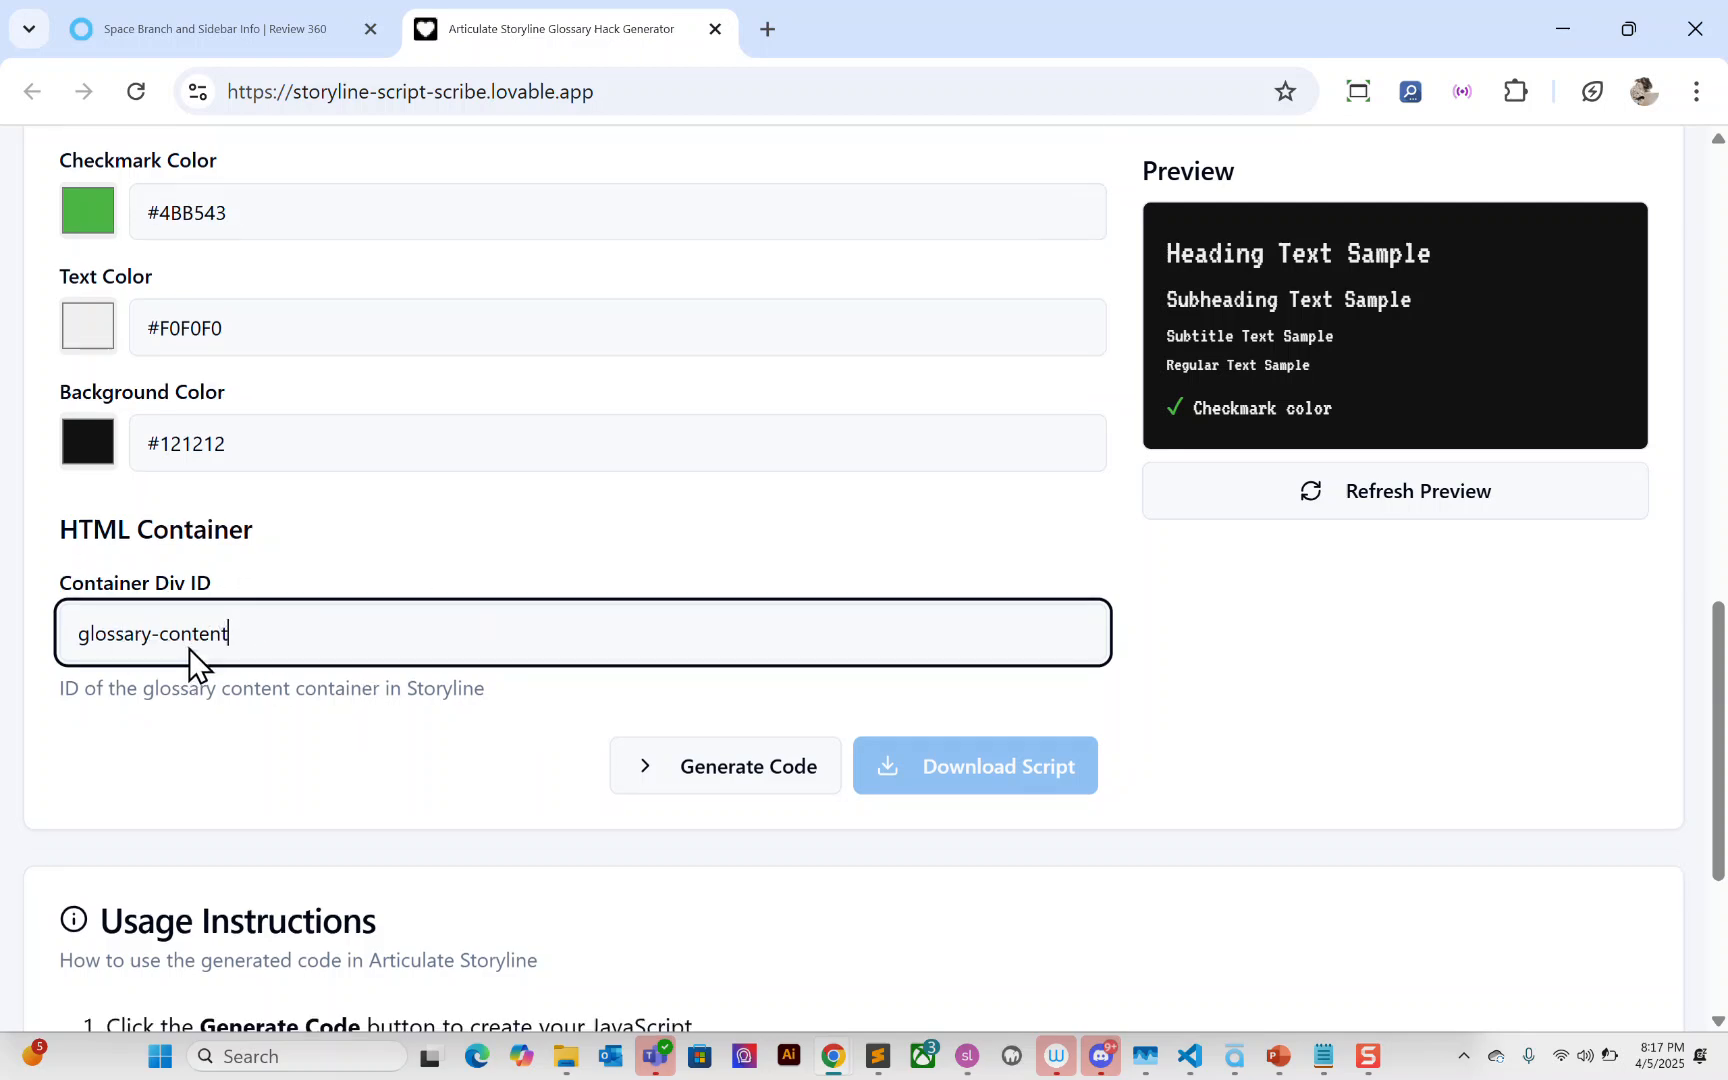
scroll(293, 648, up, 2)
scroll(366, 472, up, 8)
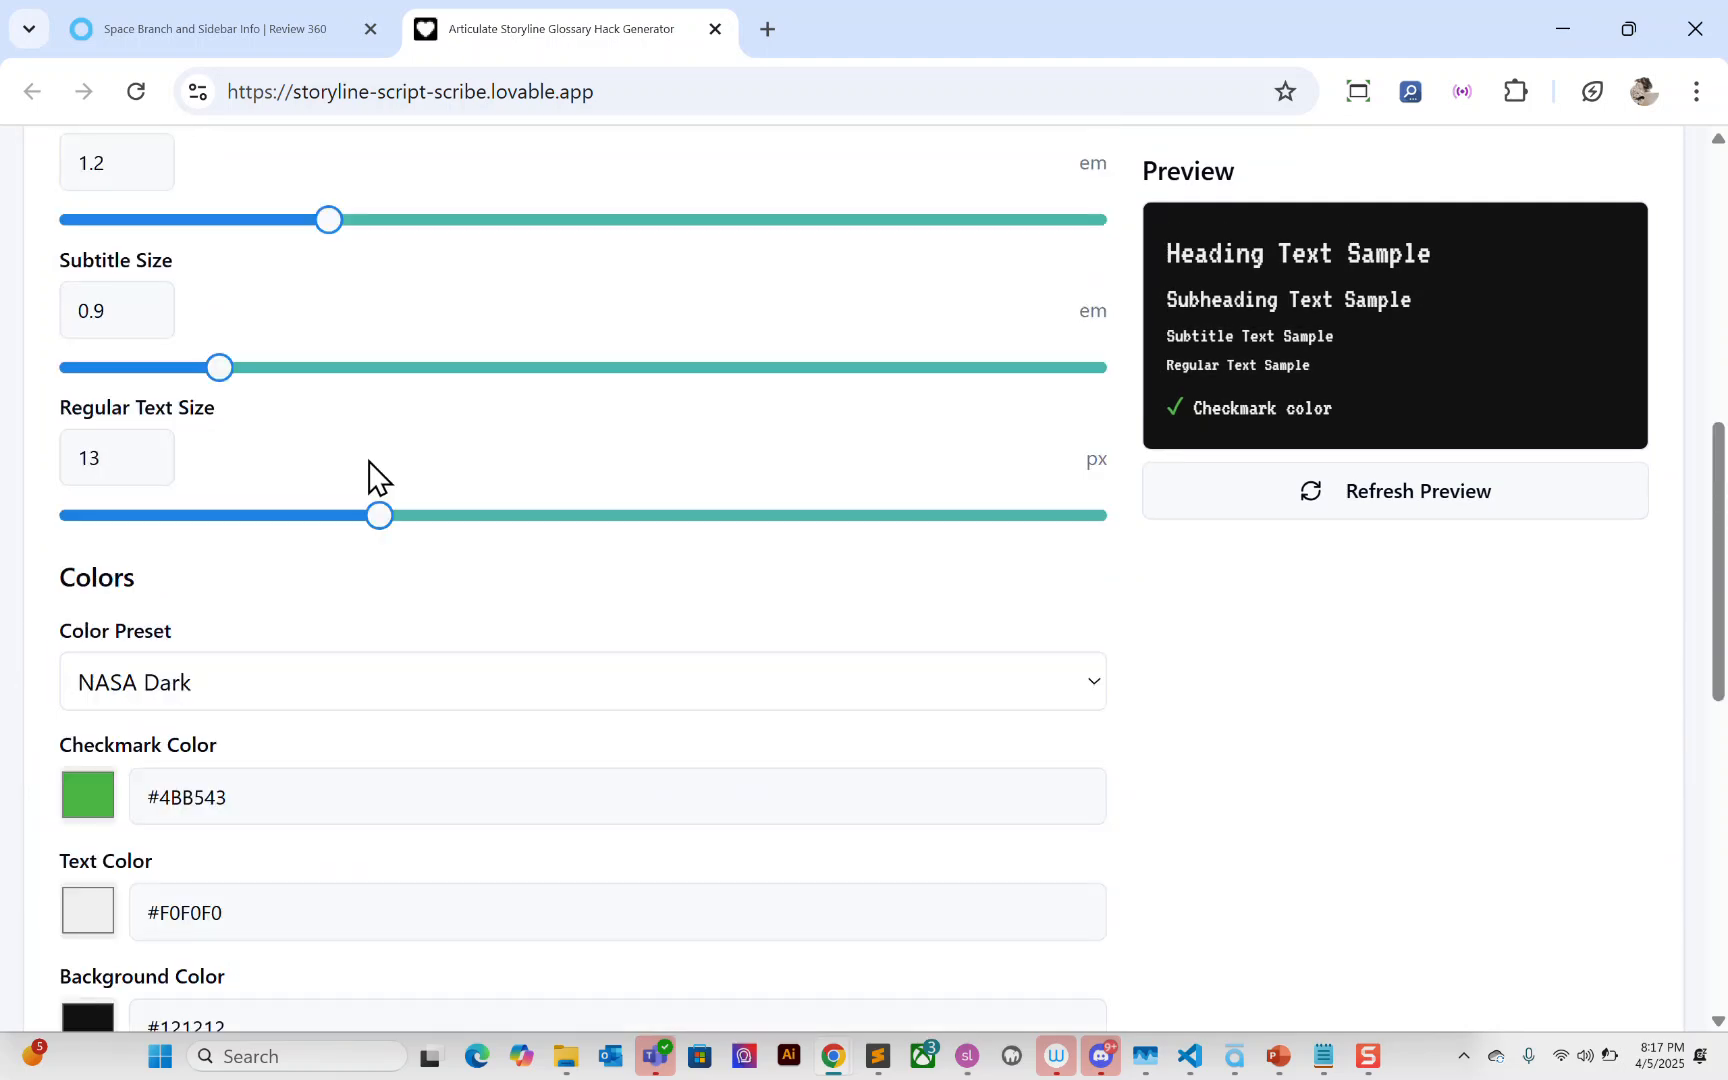
scroll(547, 500, up, 2)
scroll(570, 485, up, 2)
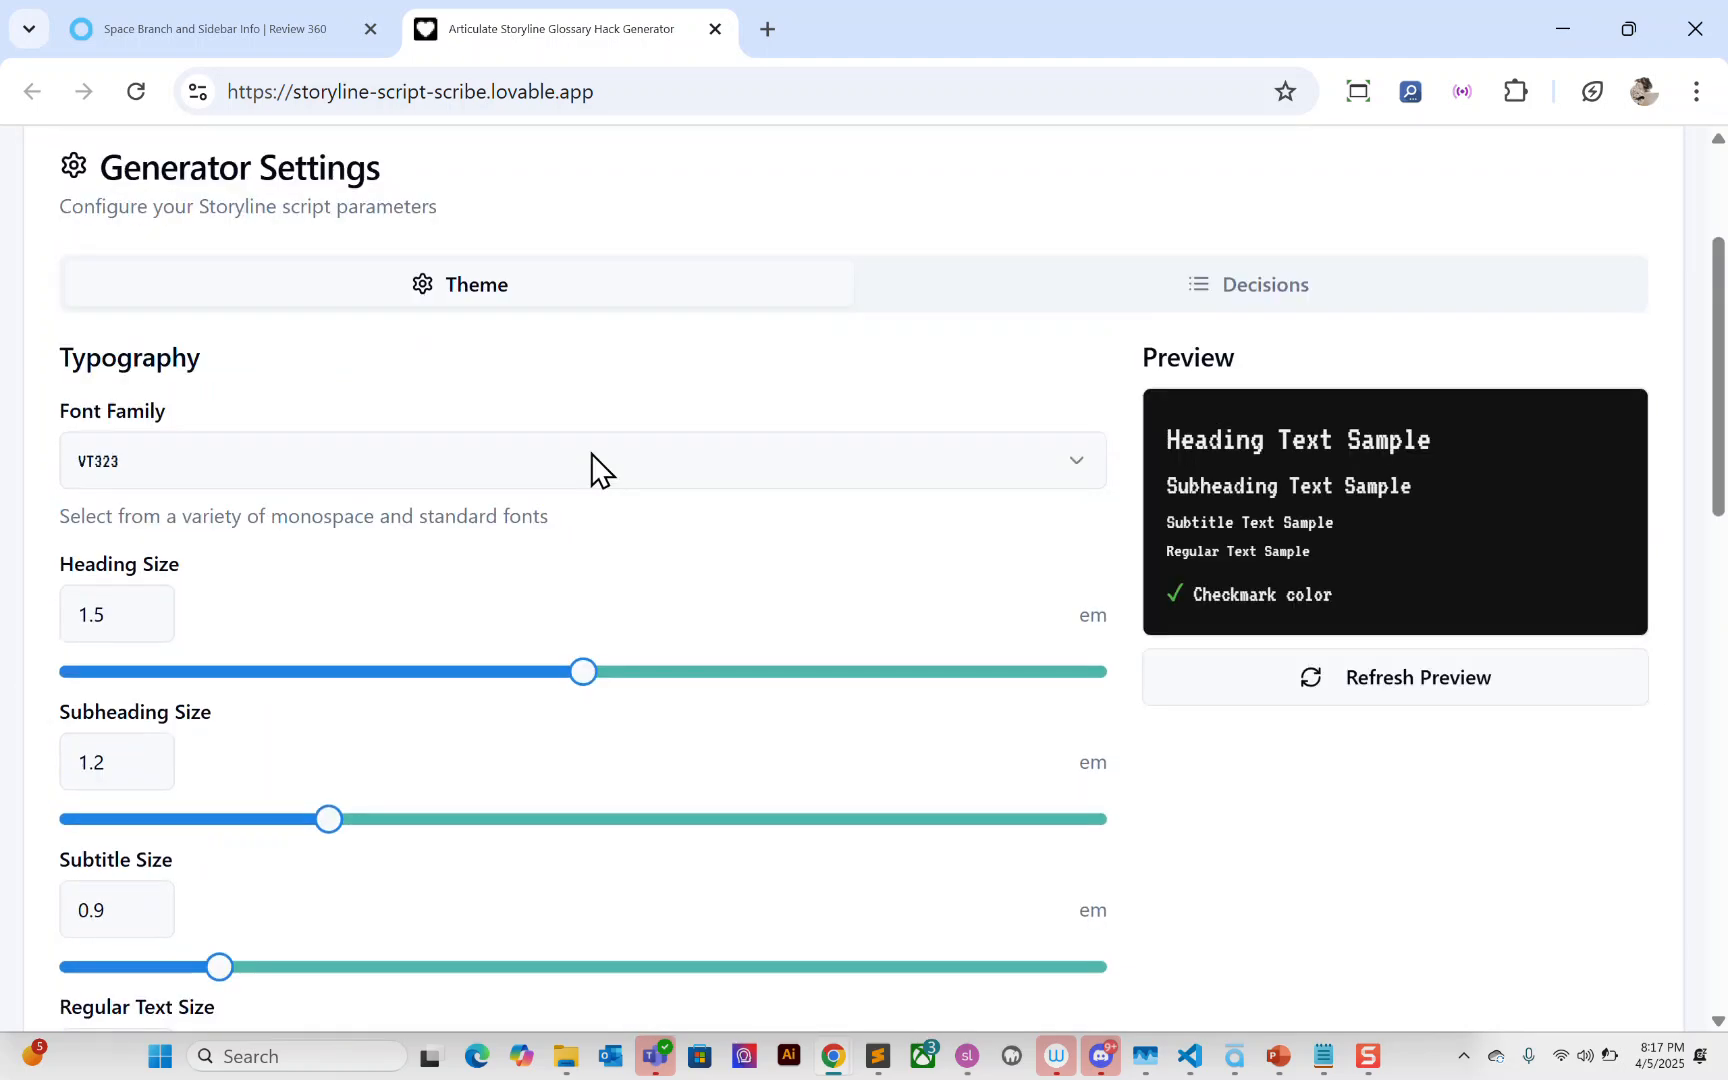
click(1134, 310)
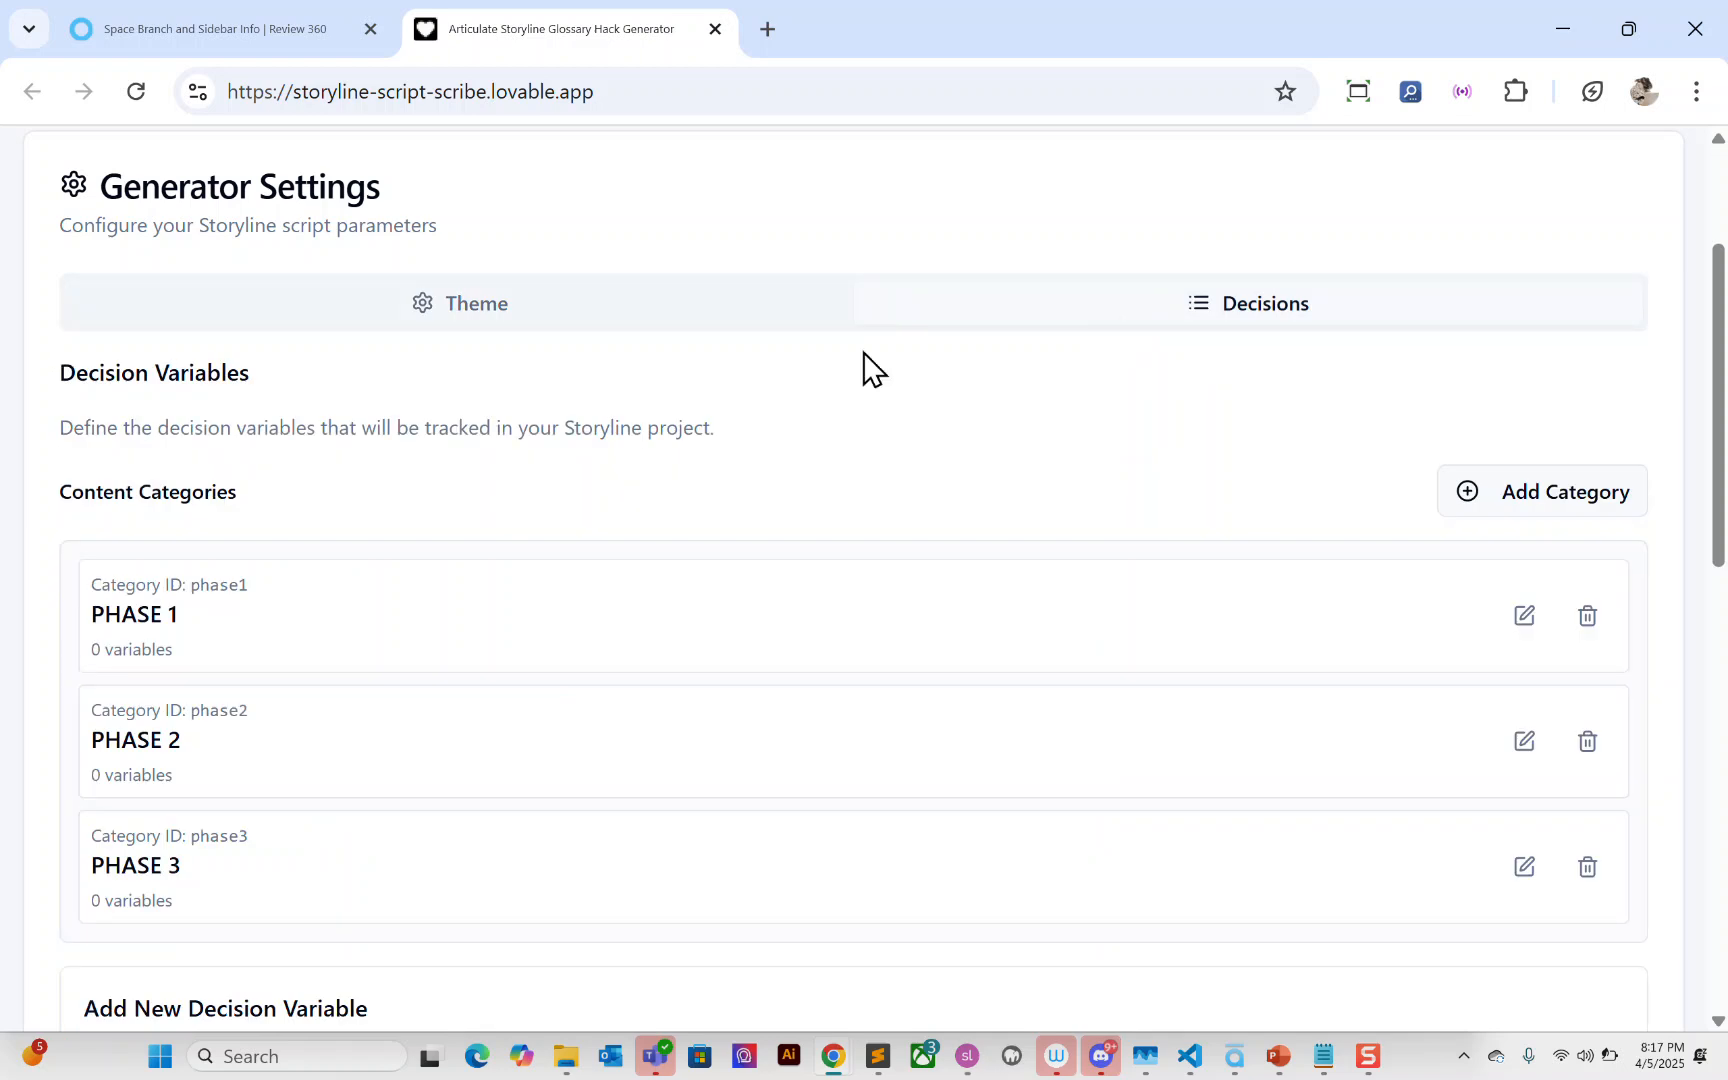
scroll(374, 521, down, 3)
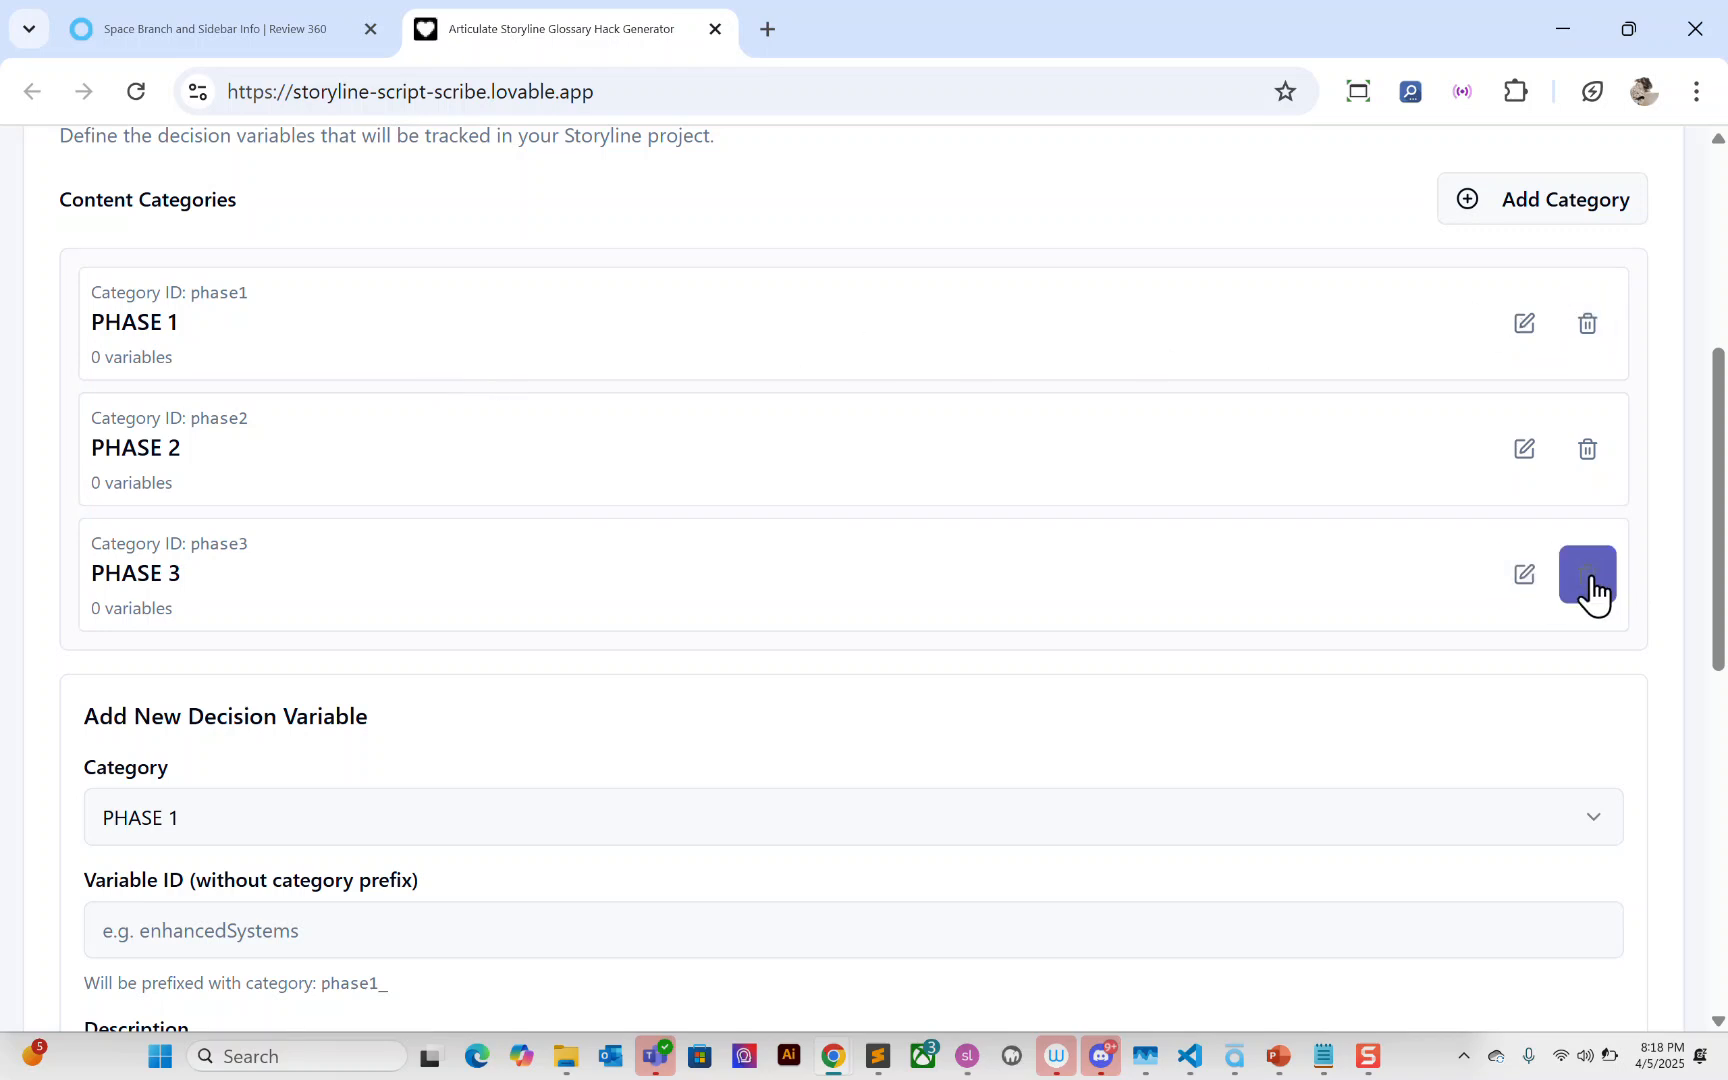
click(1590, 582)
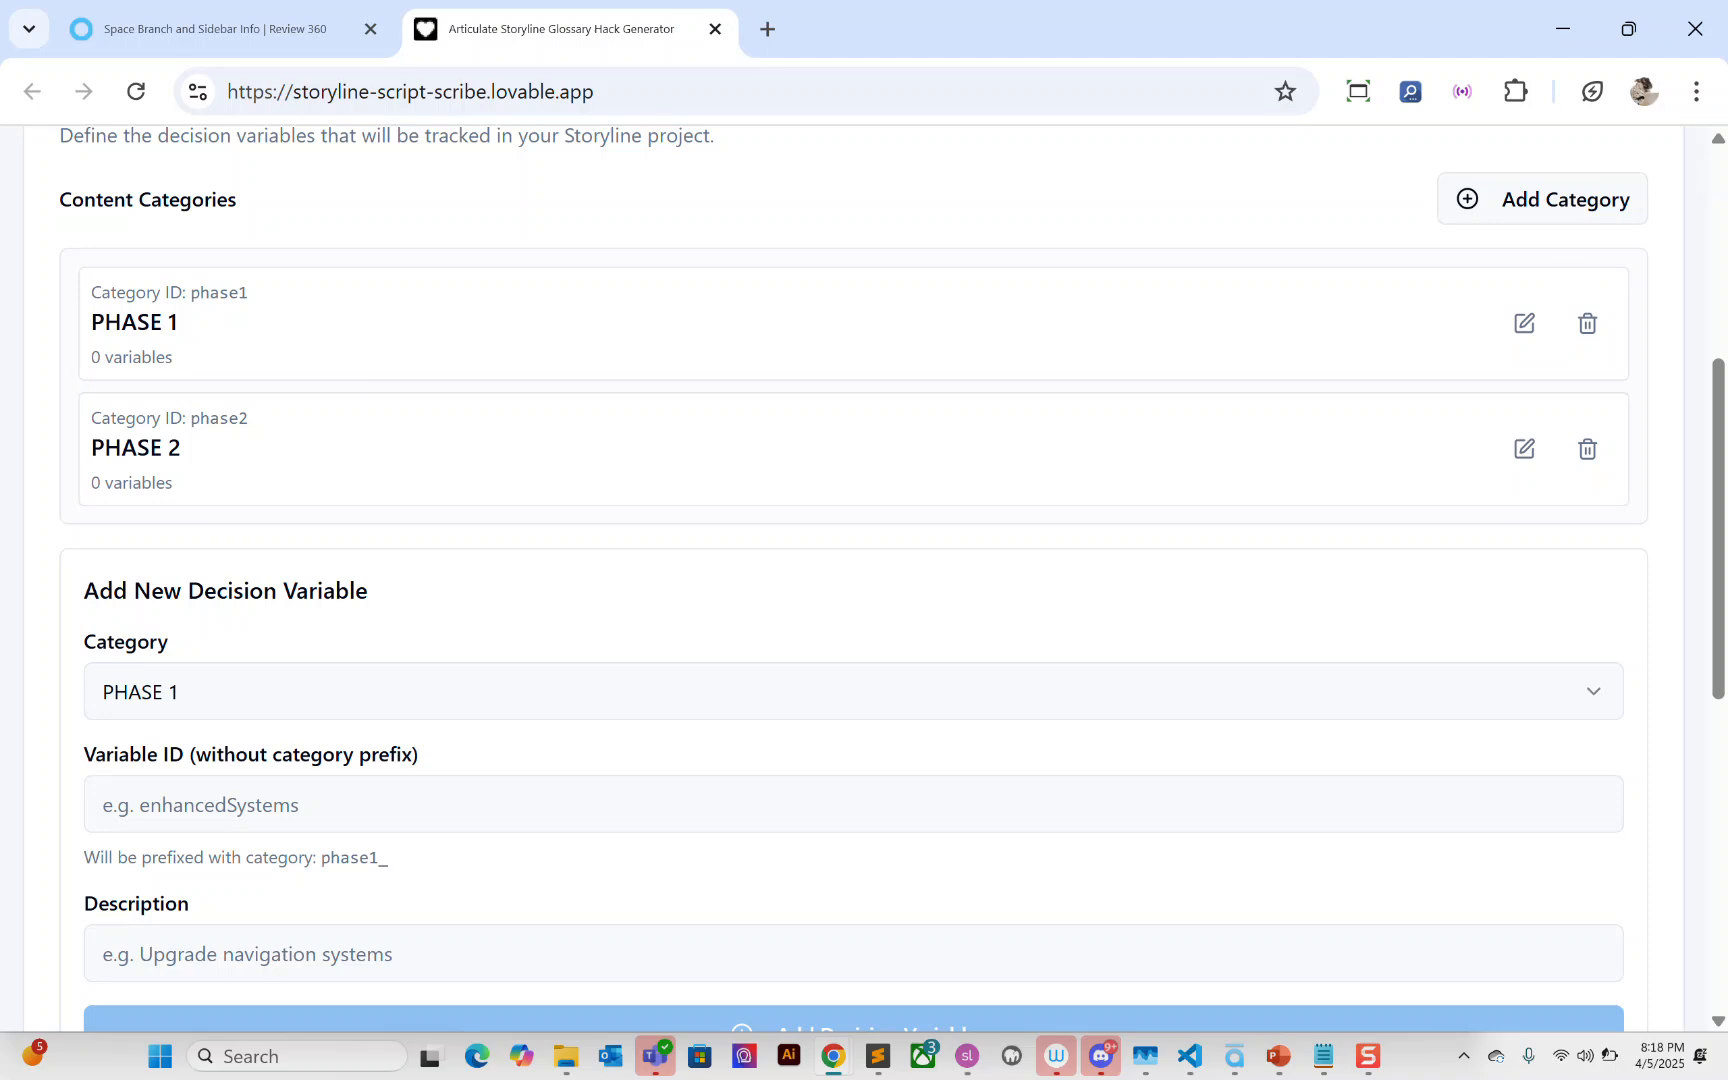
Step: Change the PHASE 1 category's ID to briefing and its title to Mission Briefing, and save it
key(alt+Tab)
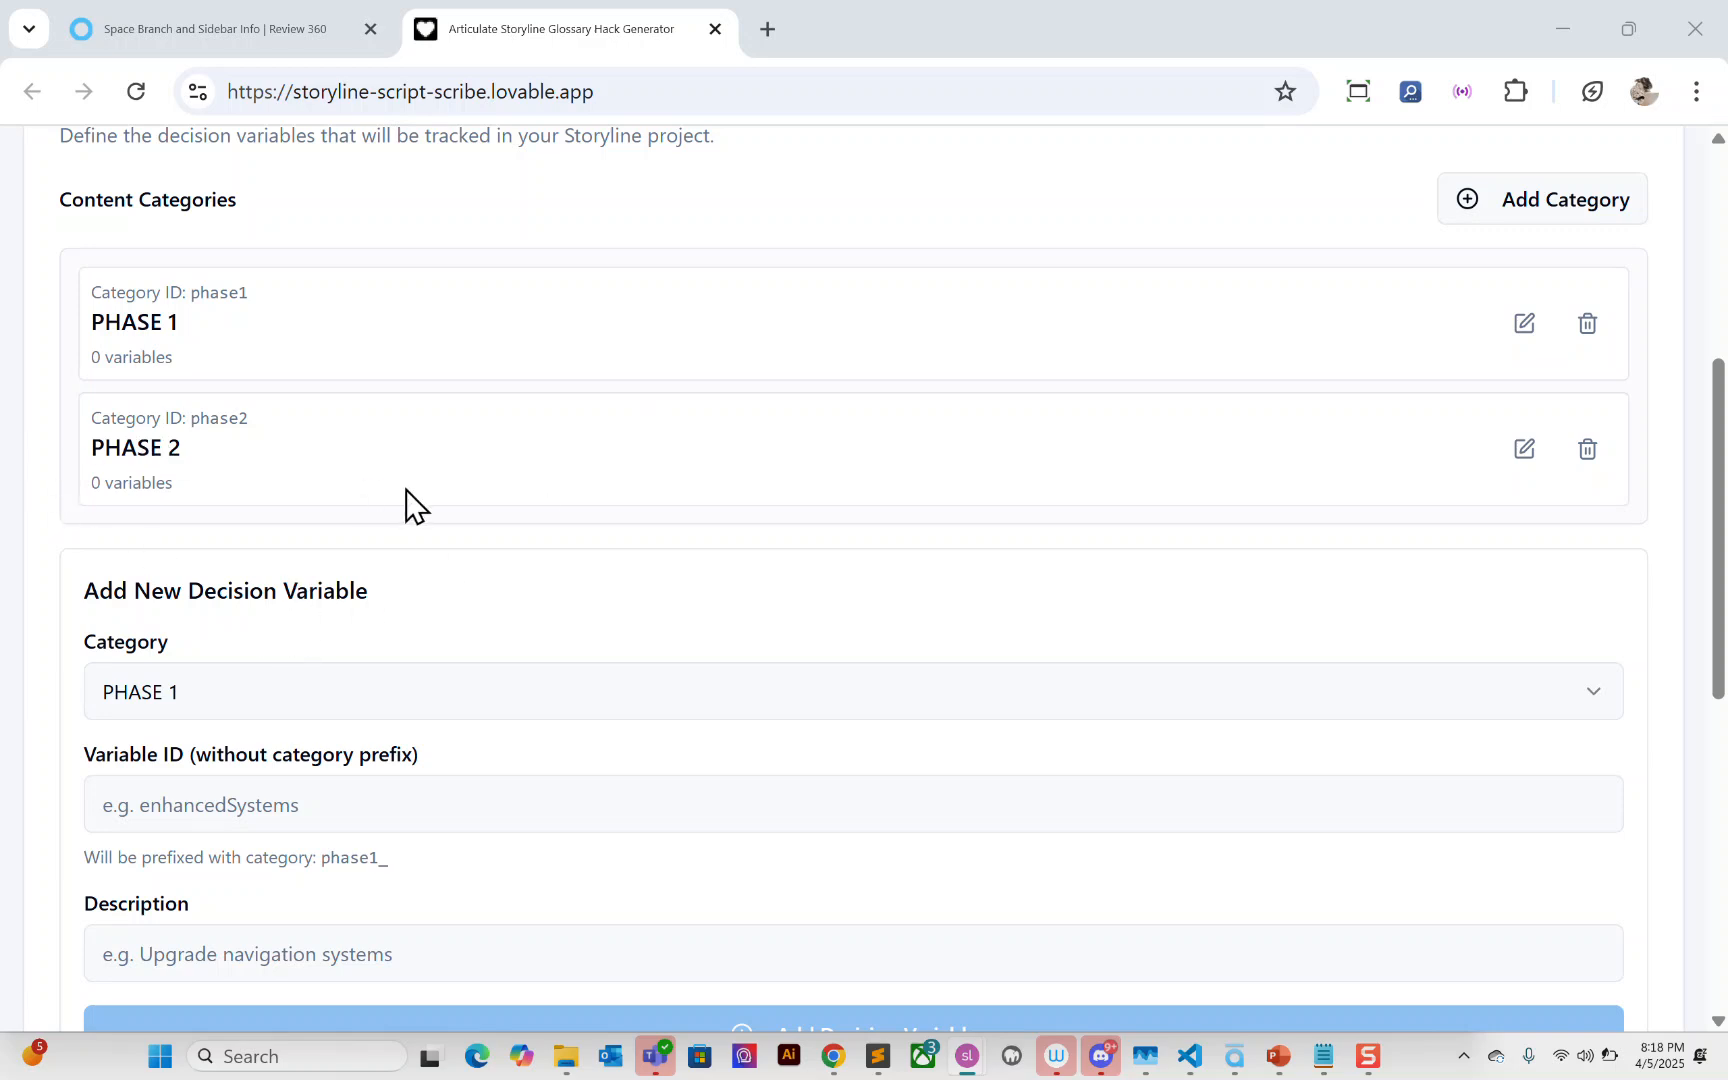
scroll(409, 505, up, 1)
scroll(344, 506, up, 2)
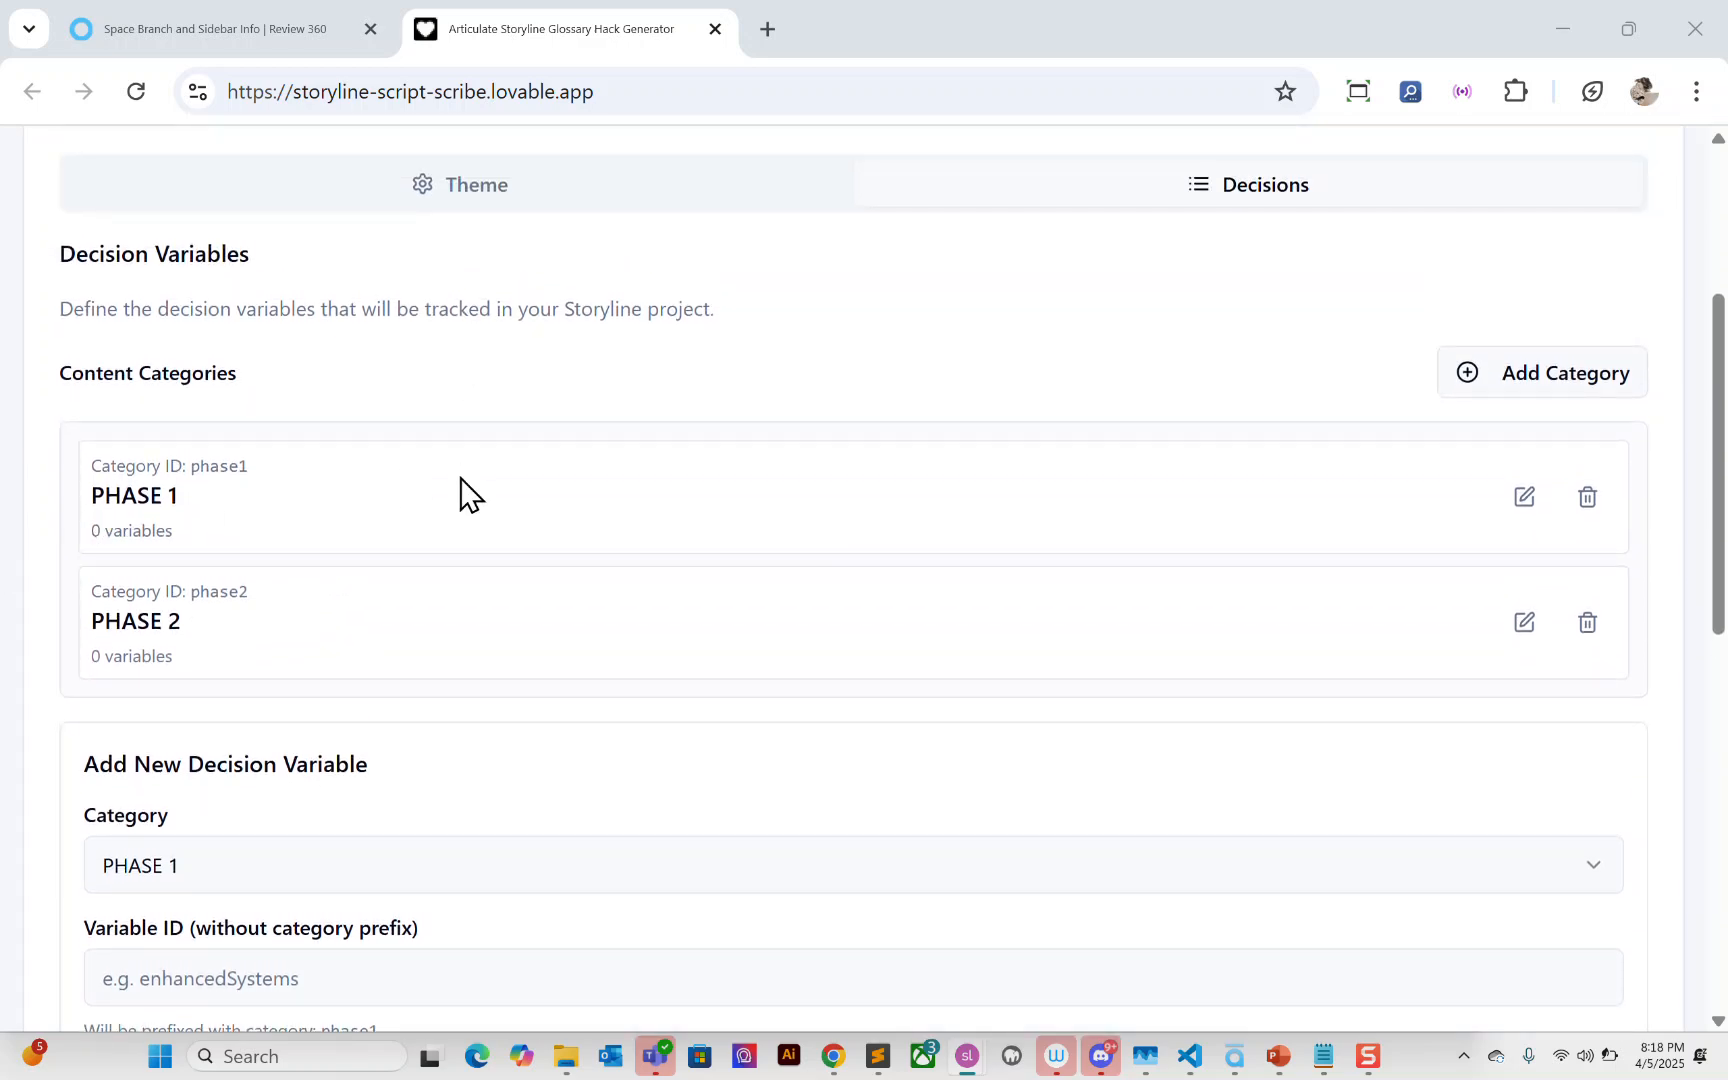
scroll(142, 585, down, 3)
scroll(455, 528, up, 1)
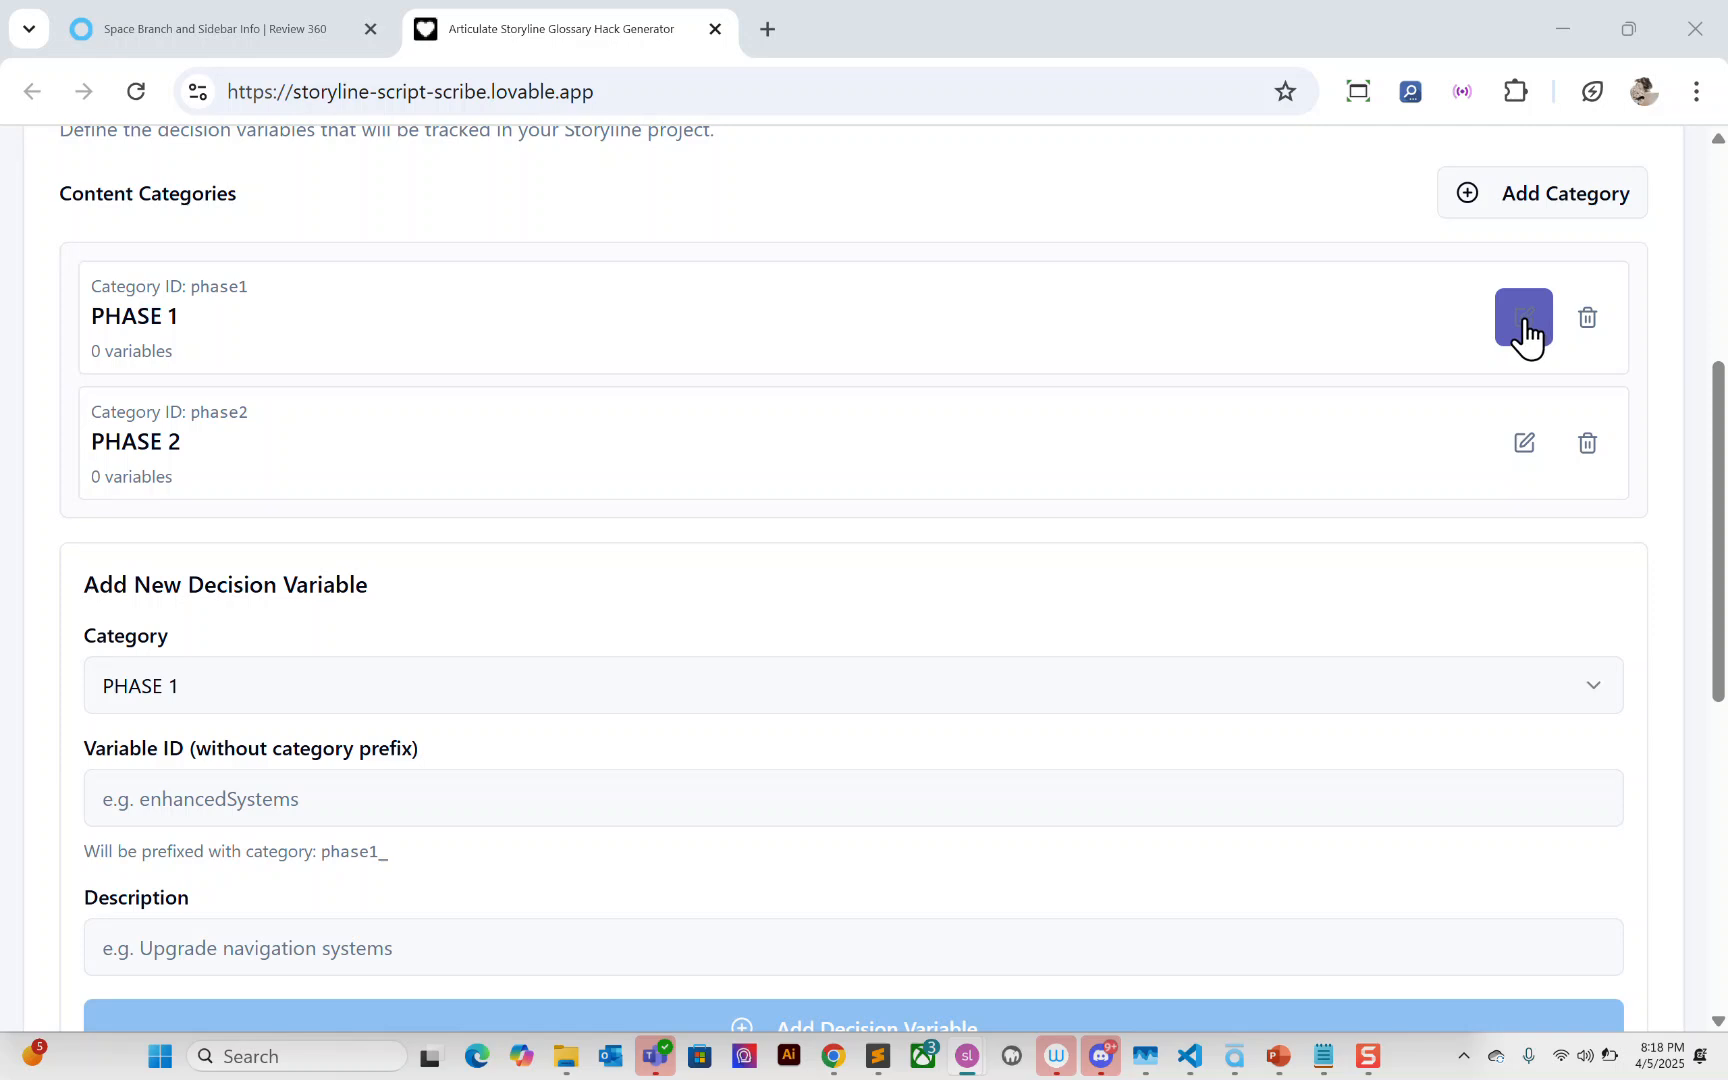
click(1522, 318)
drag(239, 301, 77, 301)
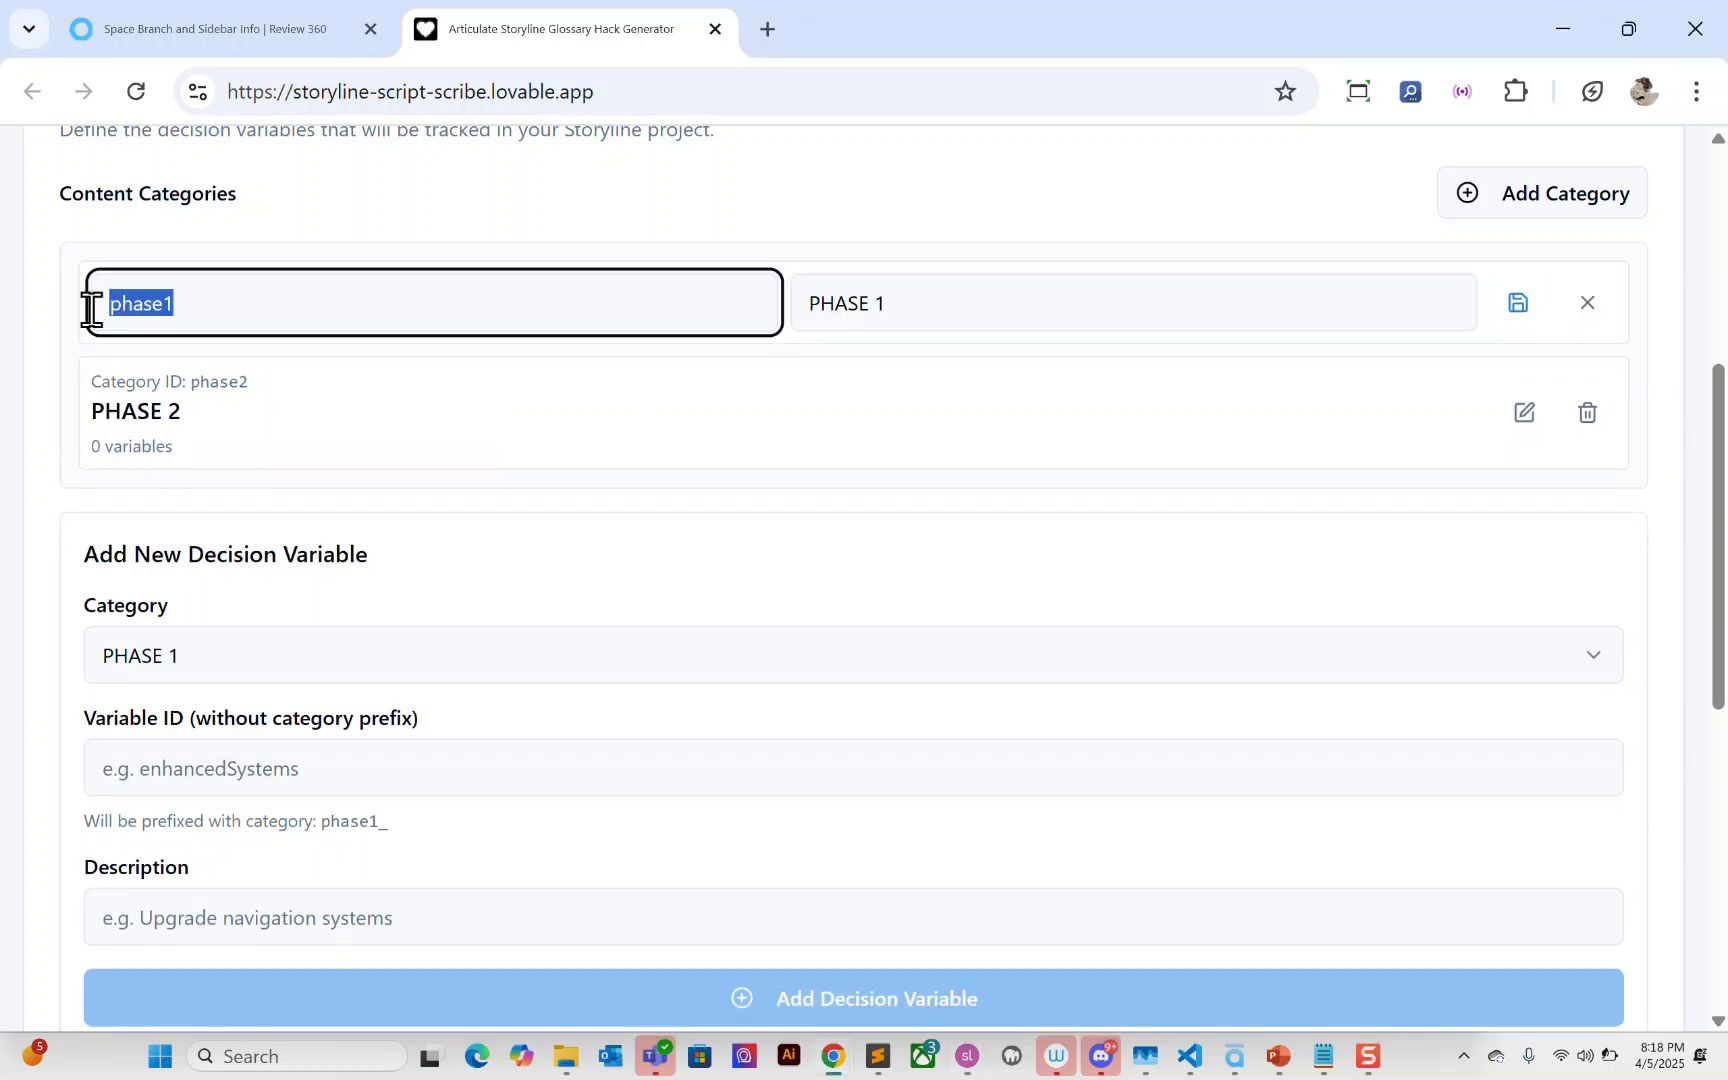
text(briefing)
drag(926, 314, 729, 305)
text(Mission Briefing)
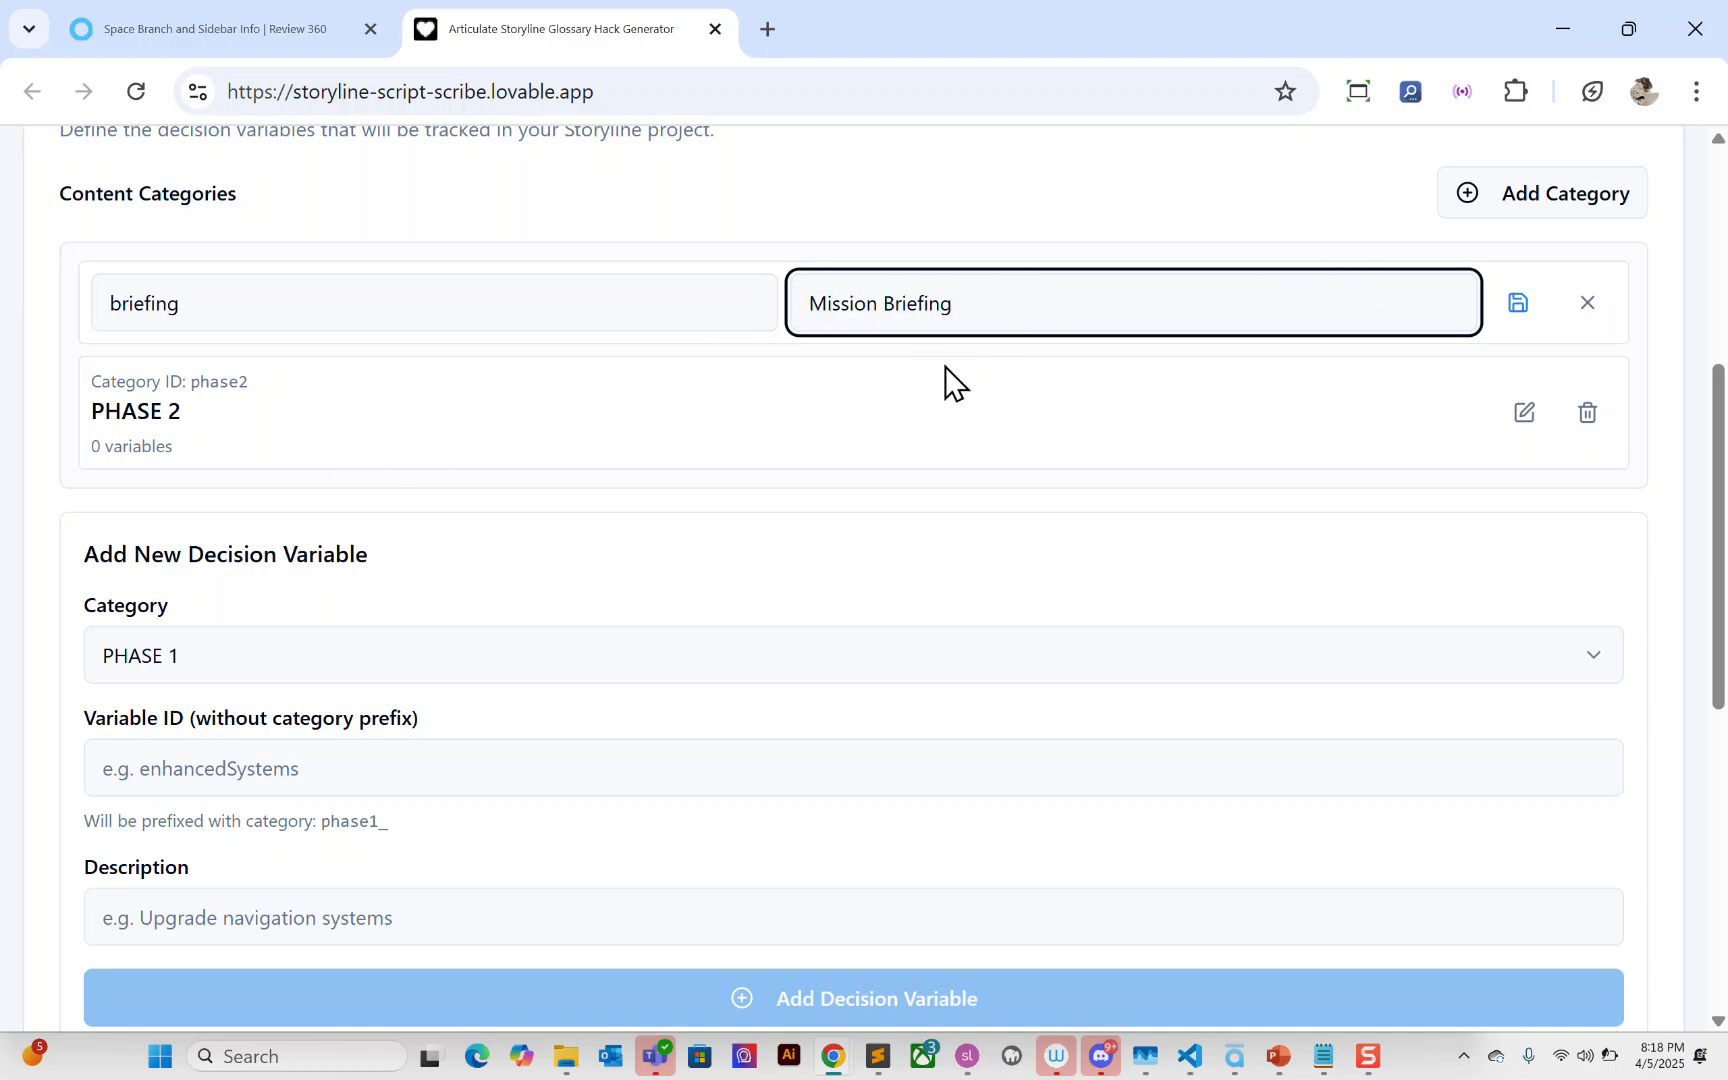
click(1520, 305)
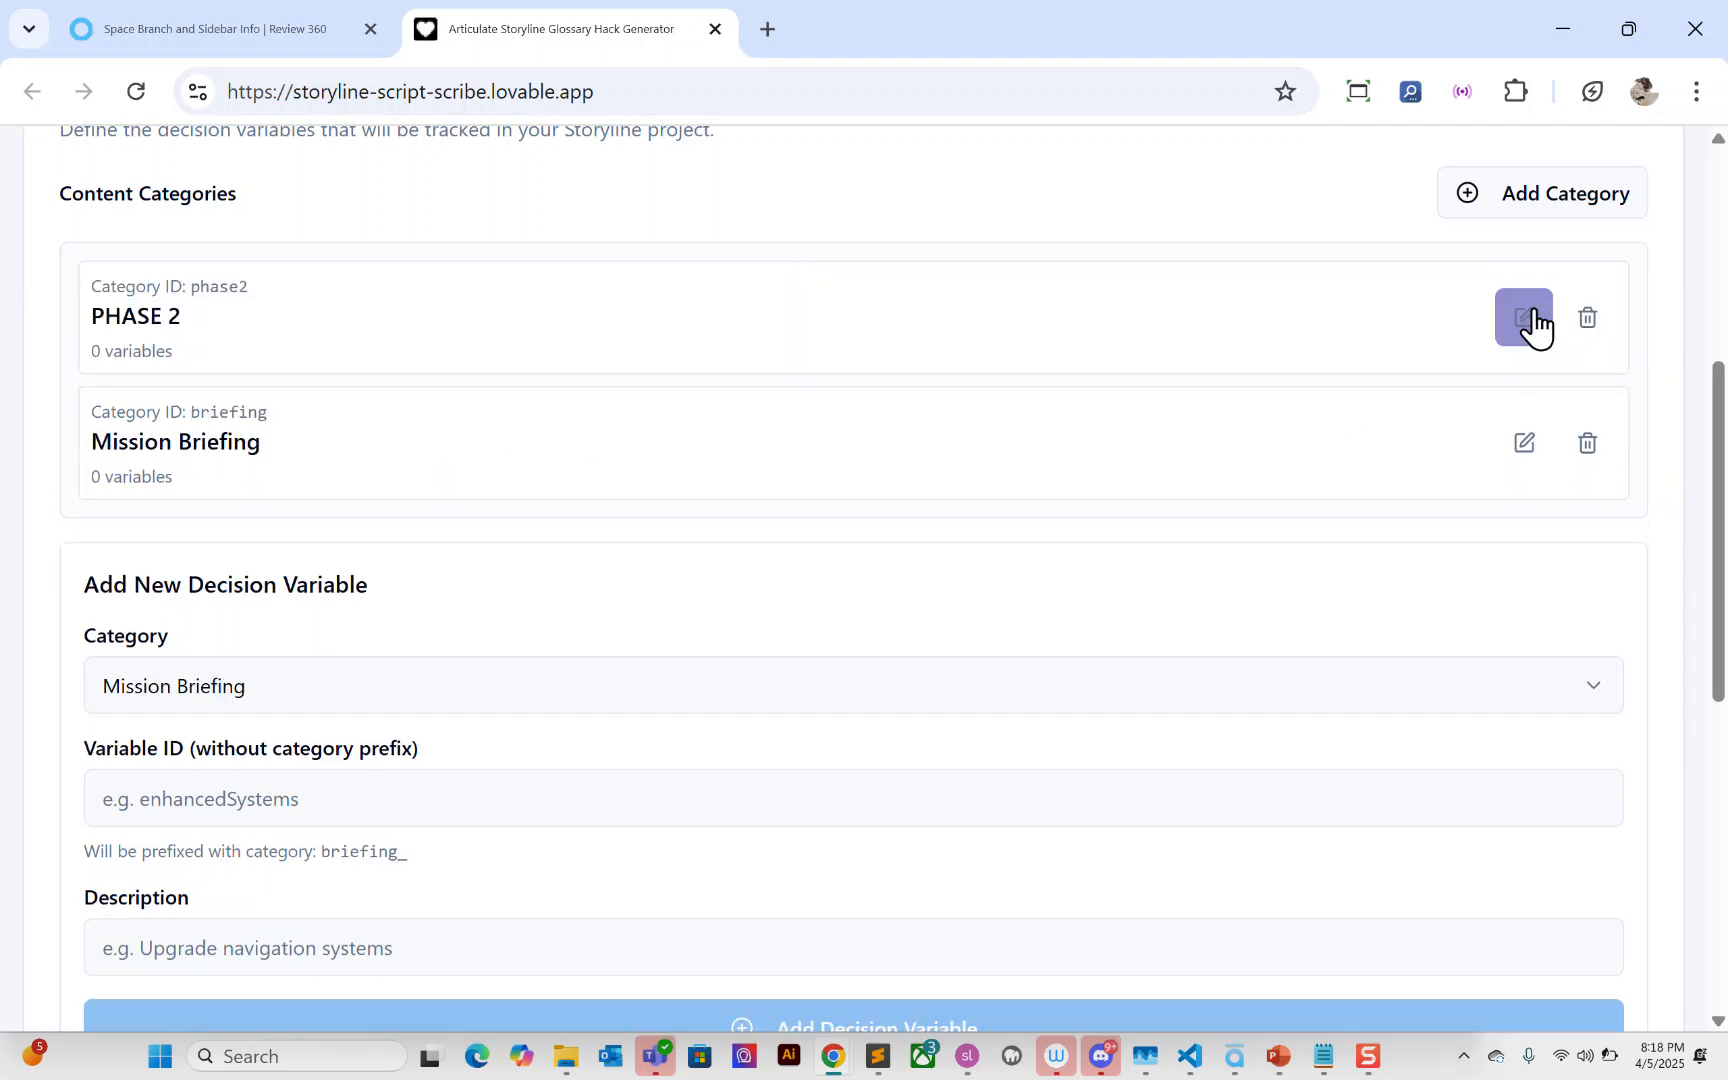
Step: Change the PHASE 2 category's ID to ops and its title to Mission Briefing, and save it
scroll(200, 455, down, 1)
scroll(180, 430, up, 1)
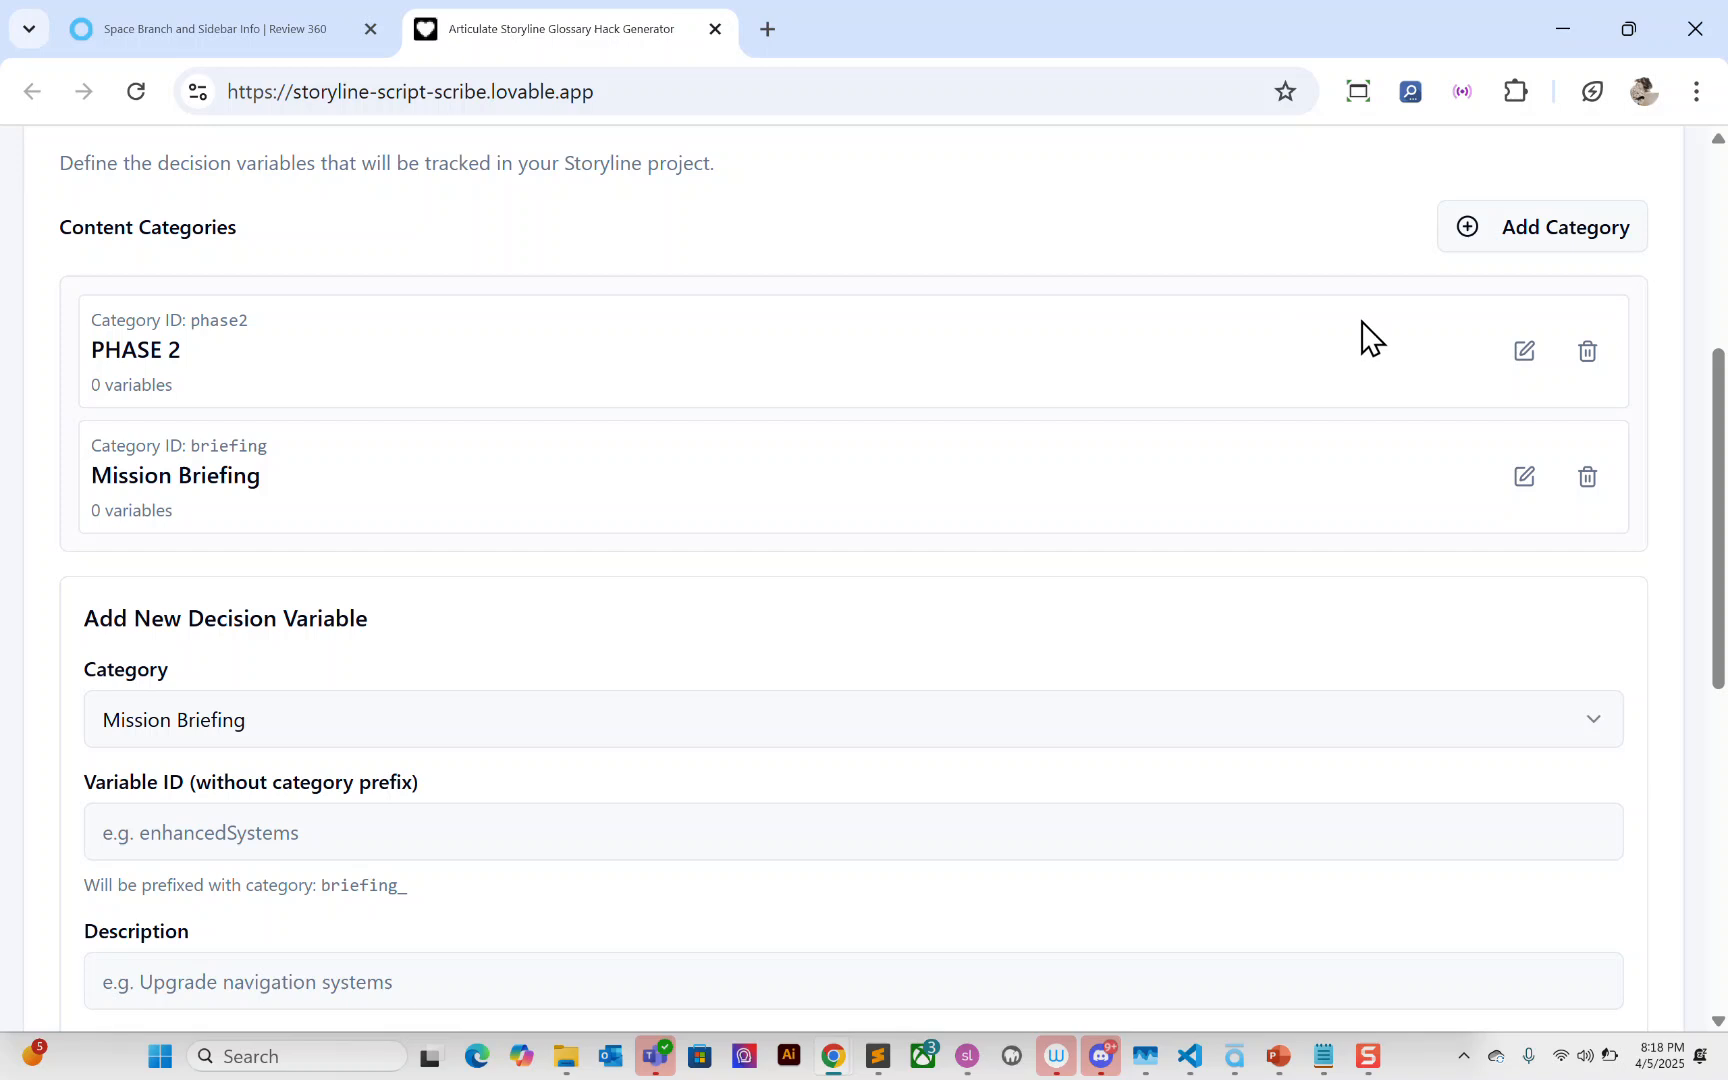
click(1521, 352)
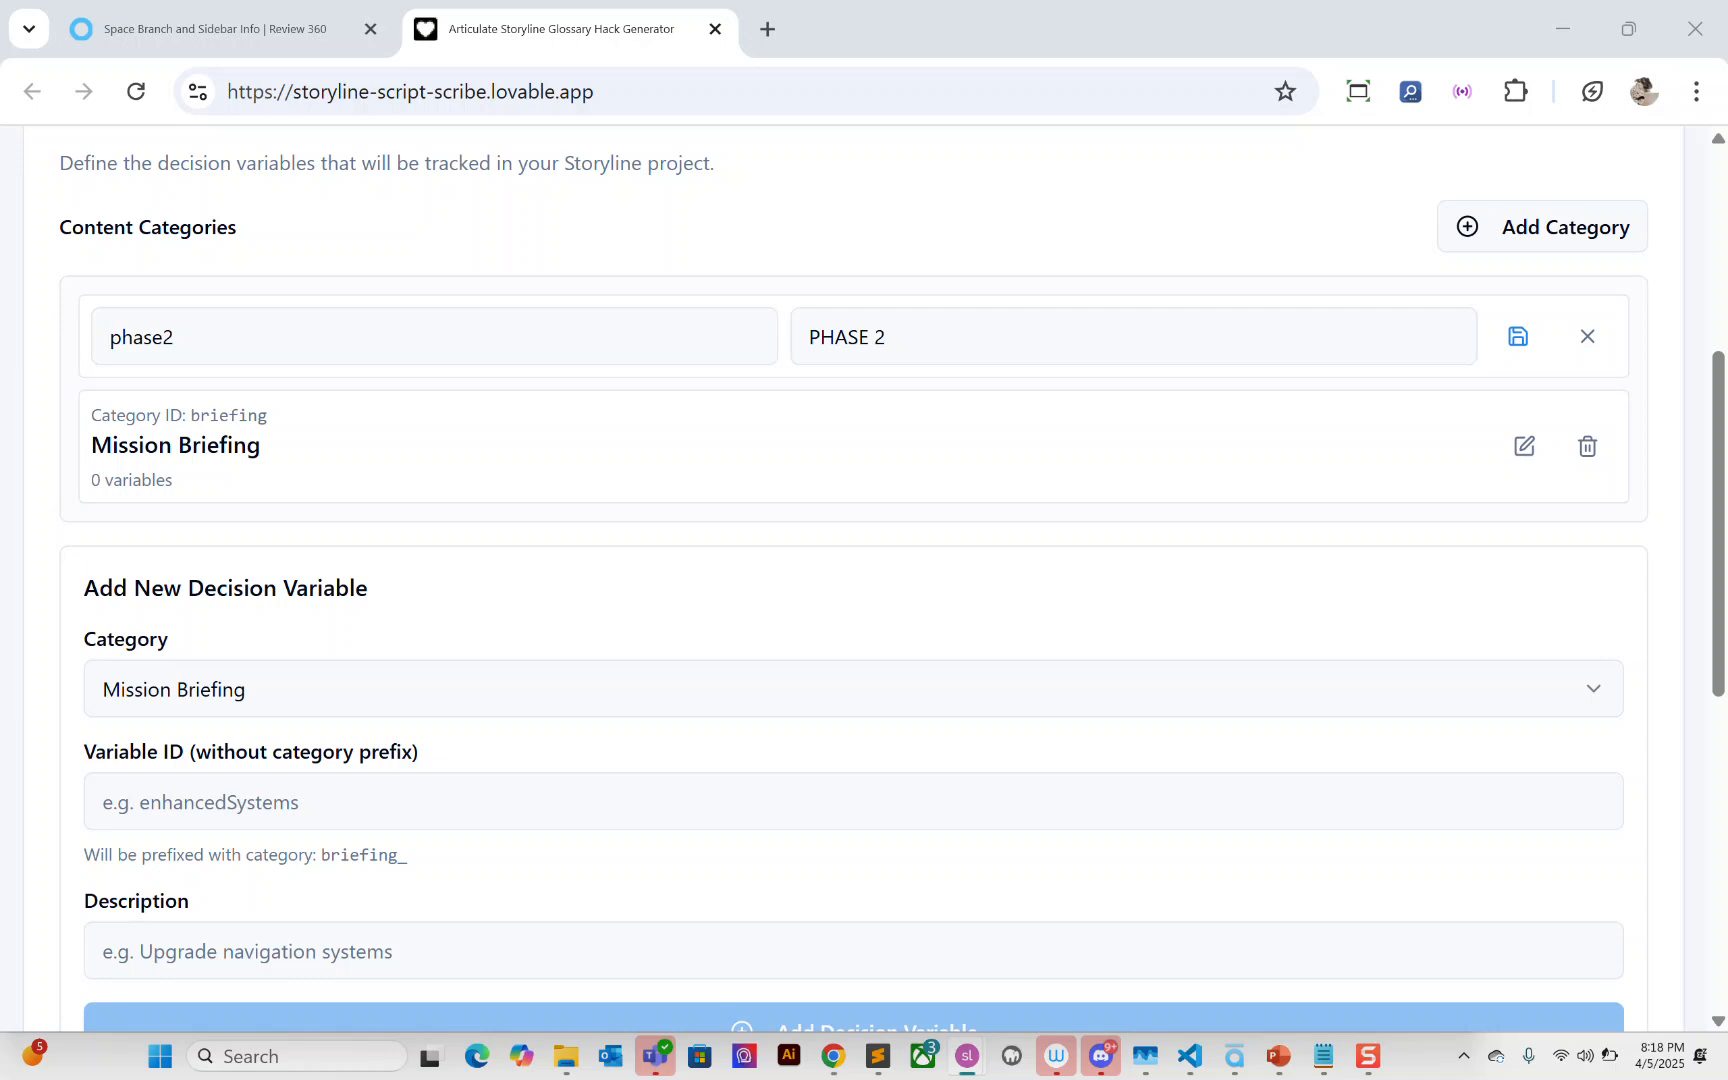
click(957, 338)
drag(957, 338, 780, 337)
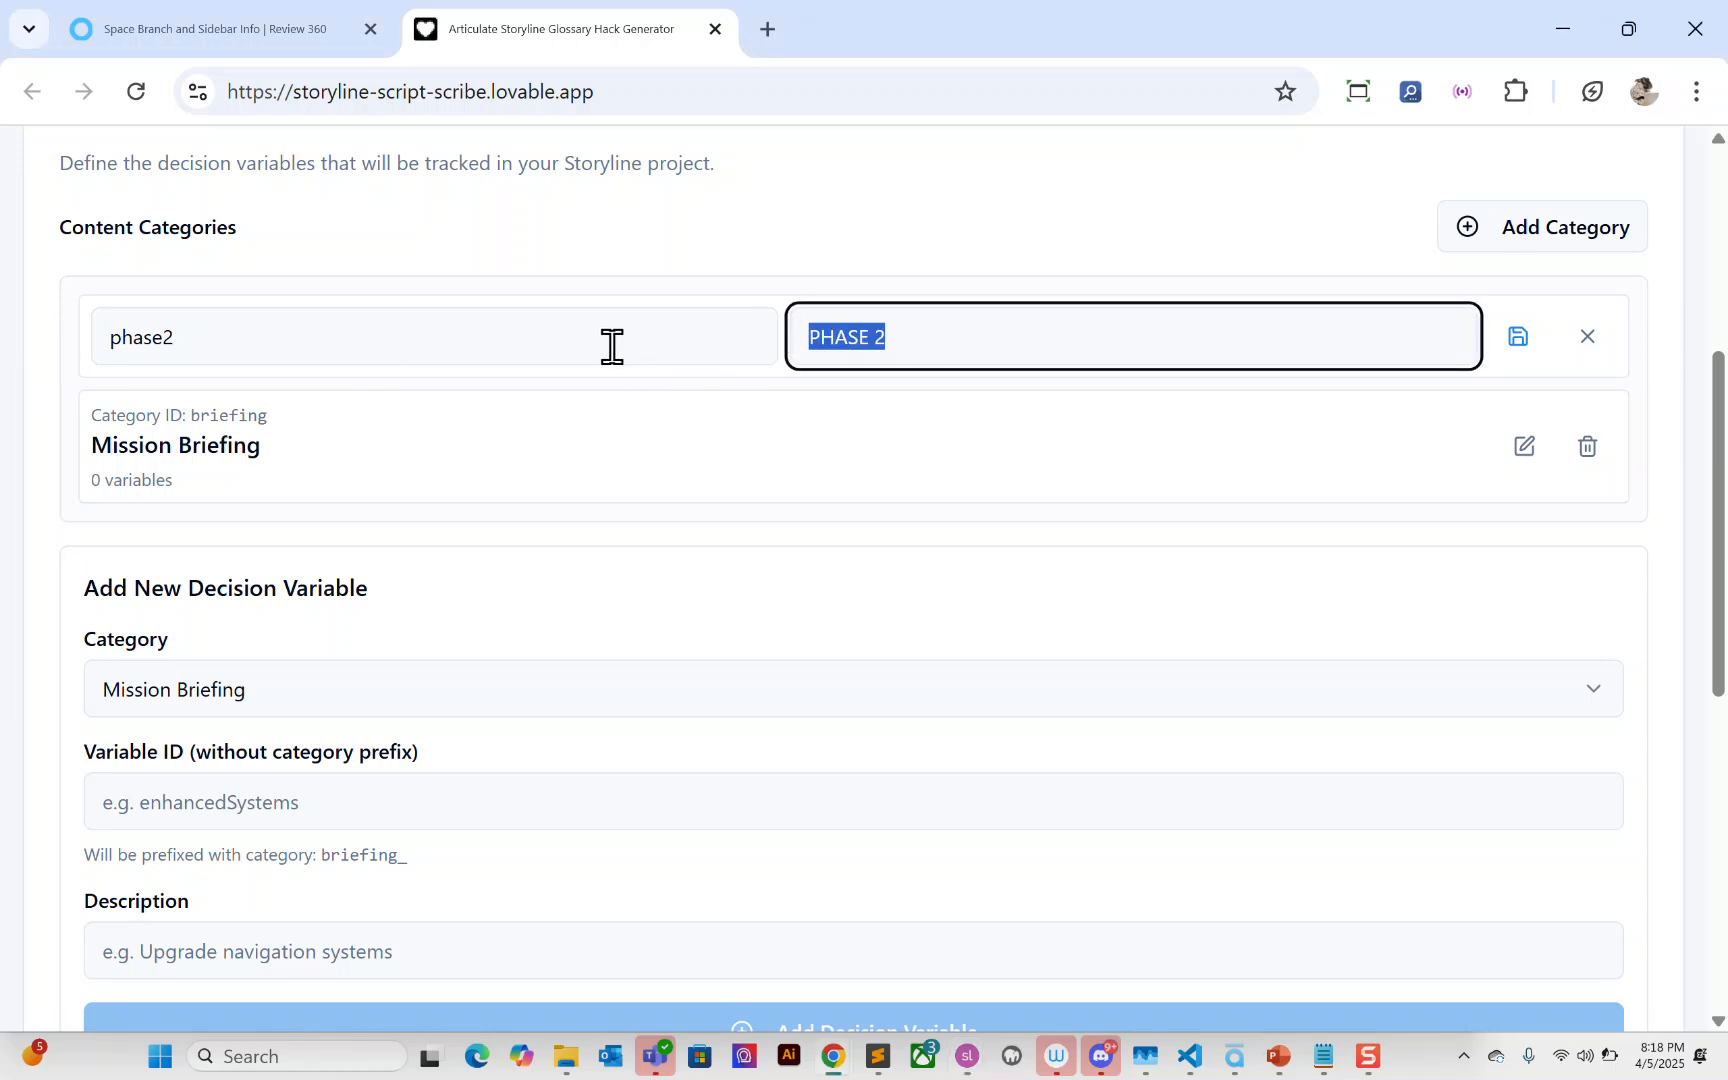
text(Mission Briefing)
drag(558, 346, 97, 331)
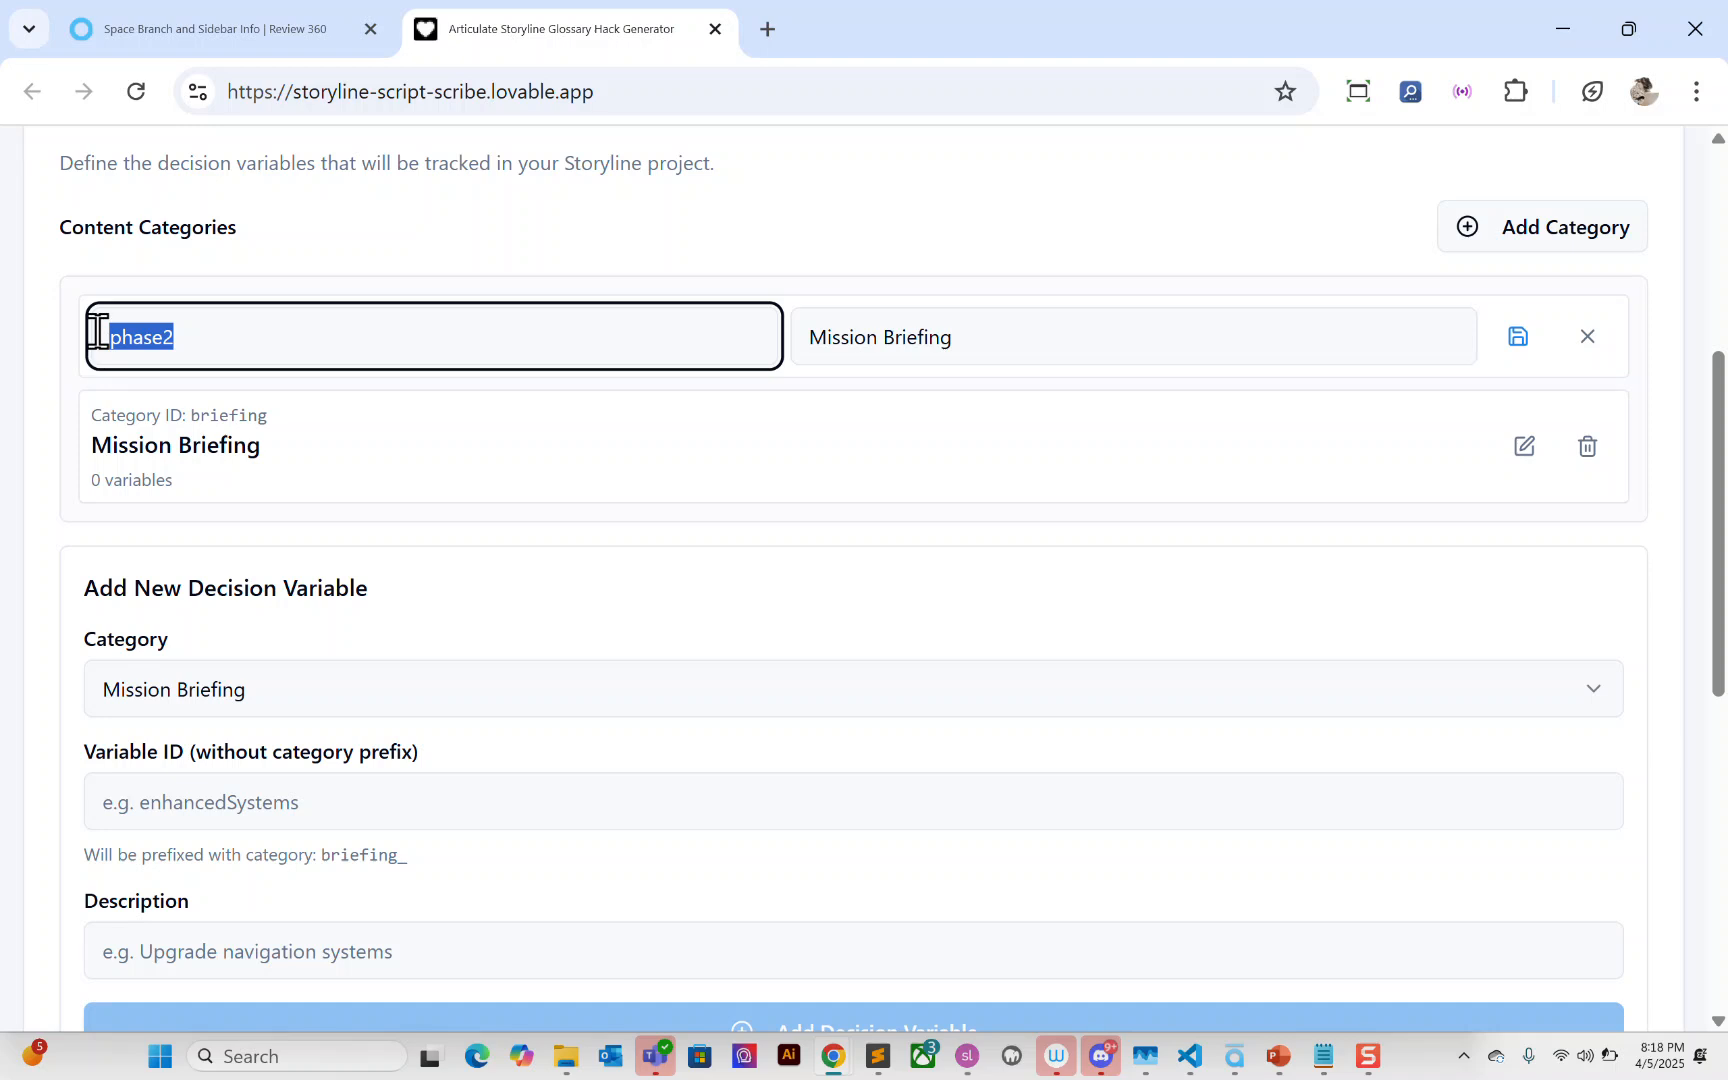
text(opex)
key(BackSpace)
key(BackSpace)
text(s)
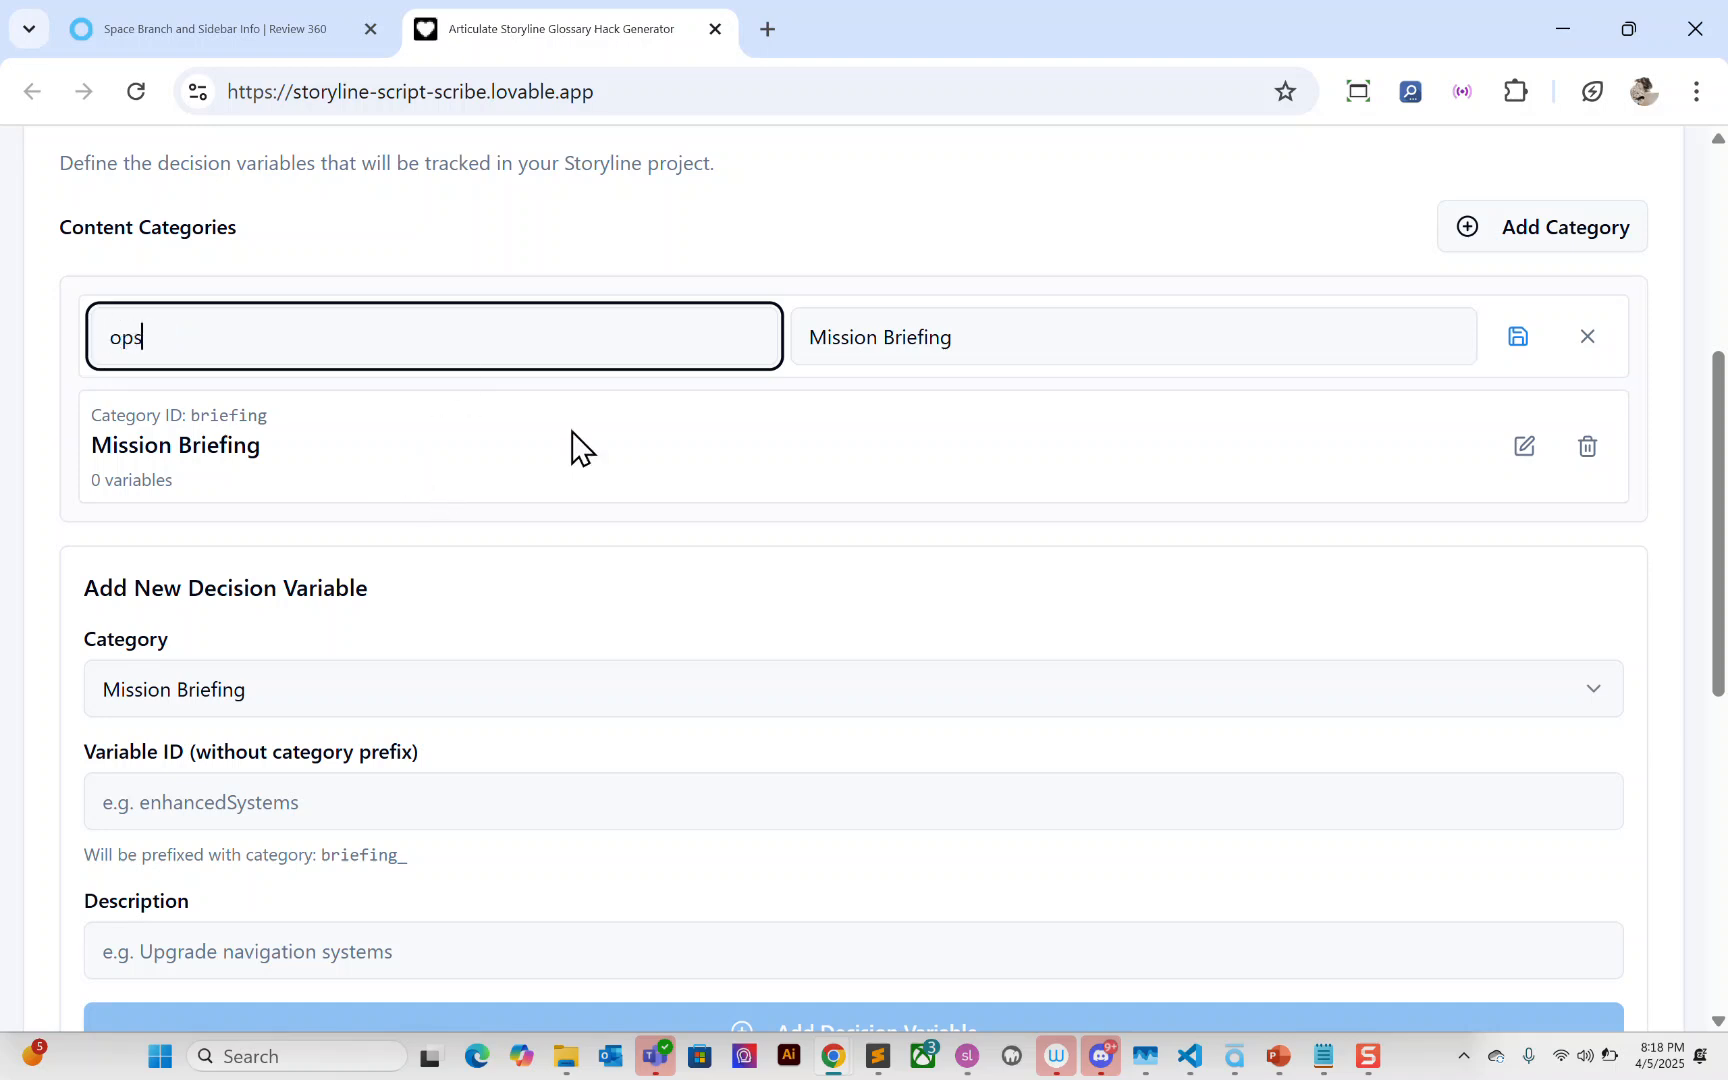
click(1516, 339)
Step: Check the categories offered for new decision variables and retitle the ops category Operational Execution
scroll(335, 586, down, 3)
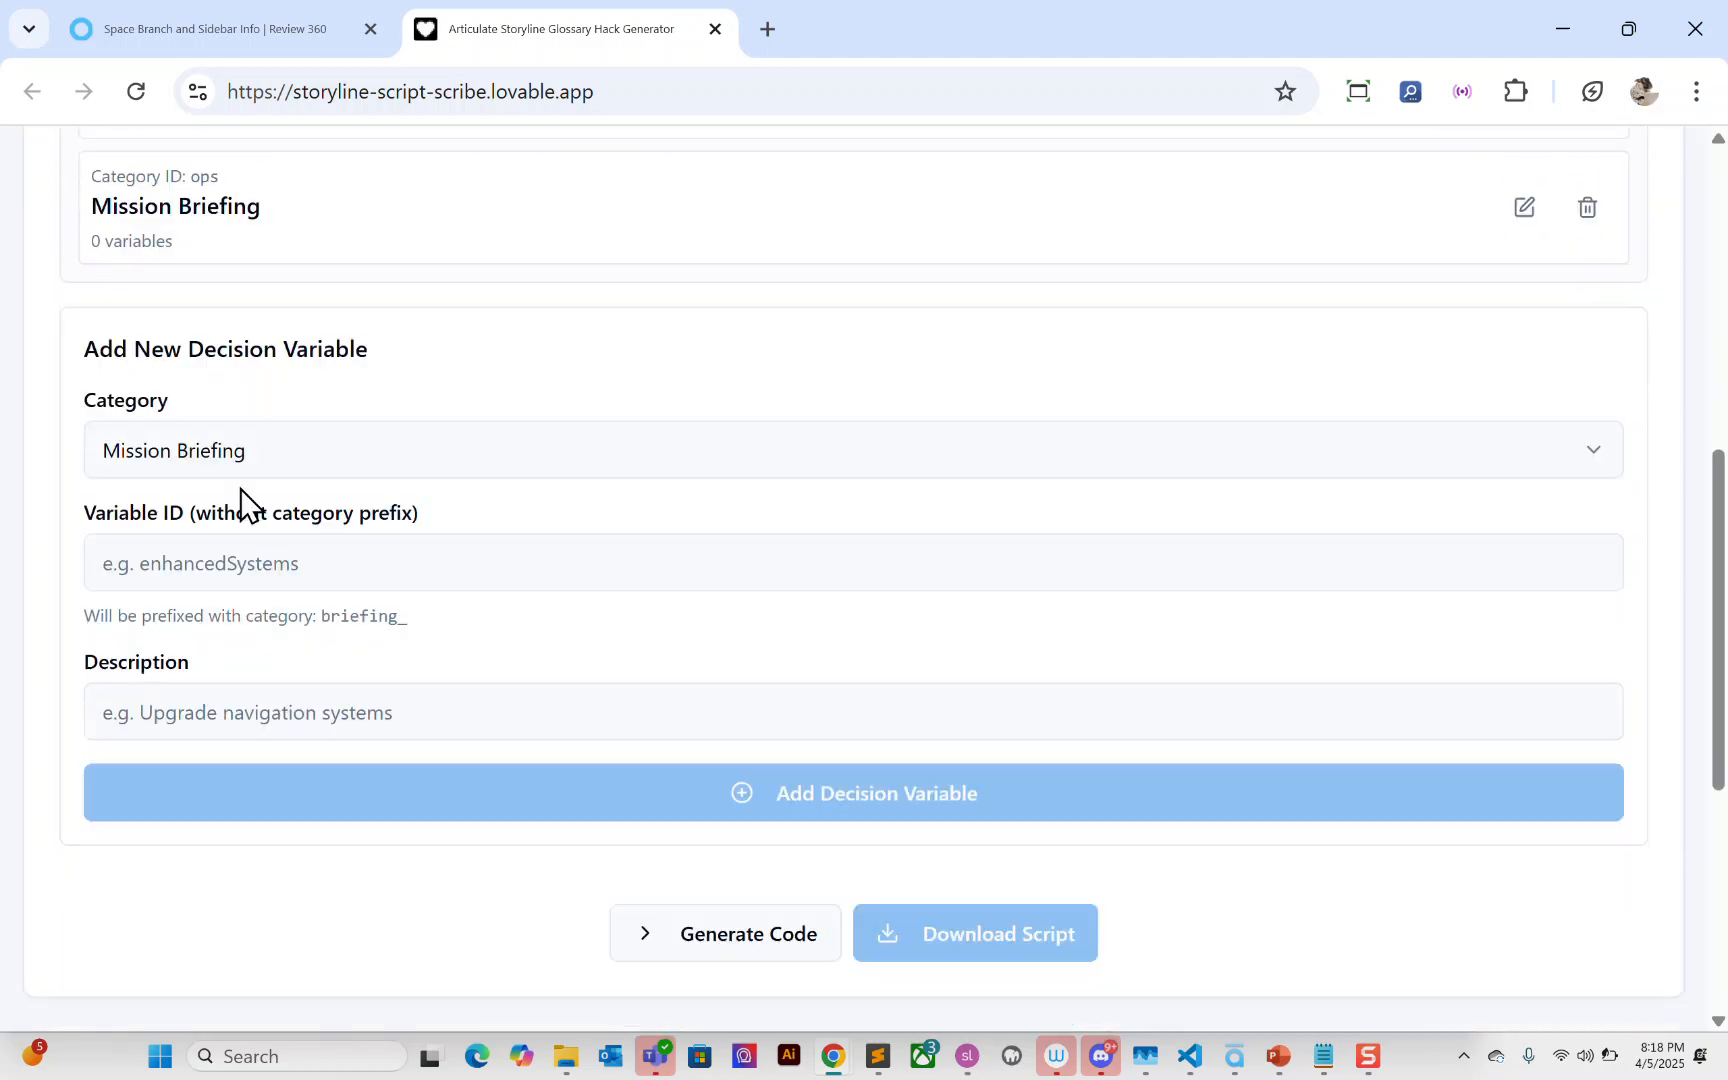
click(262, 468)
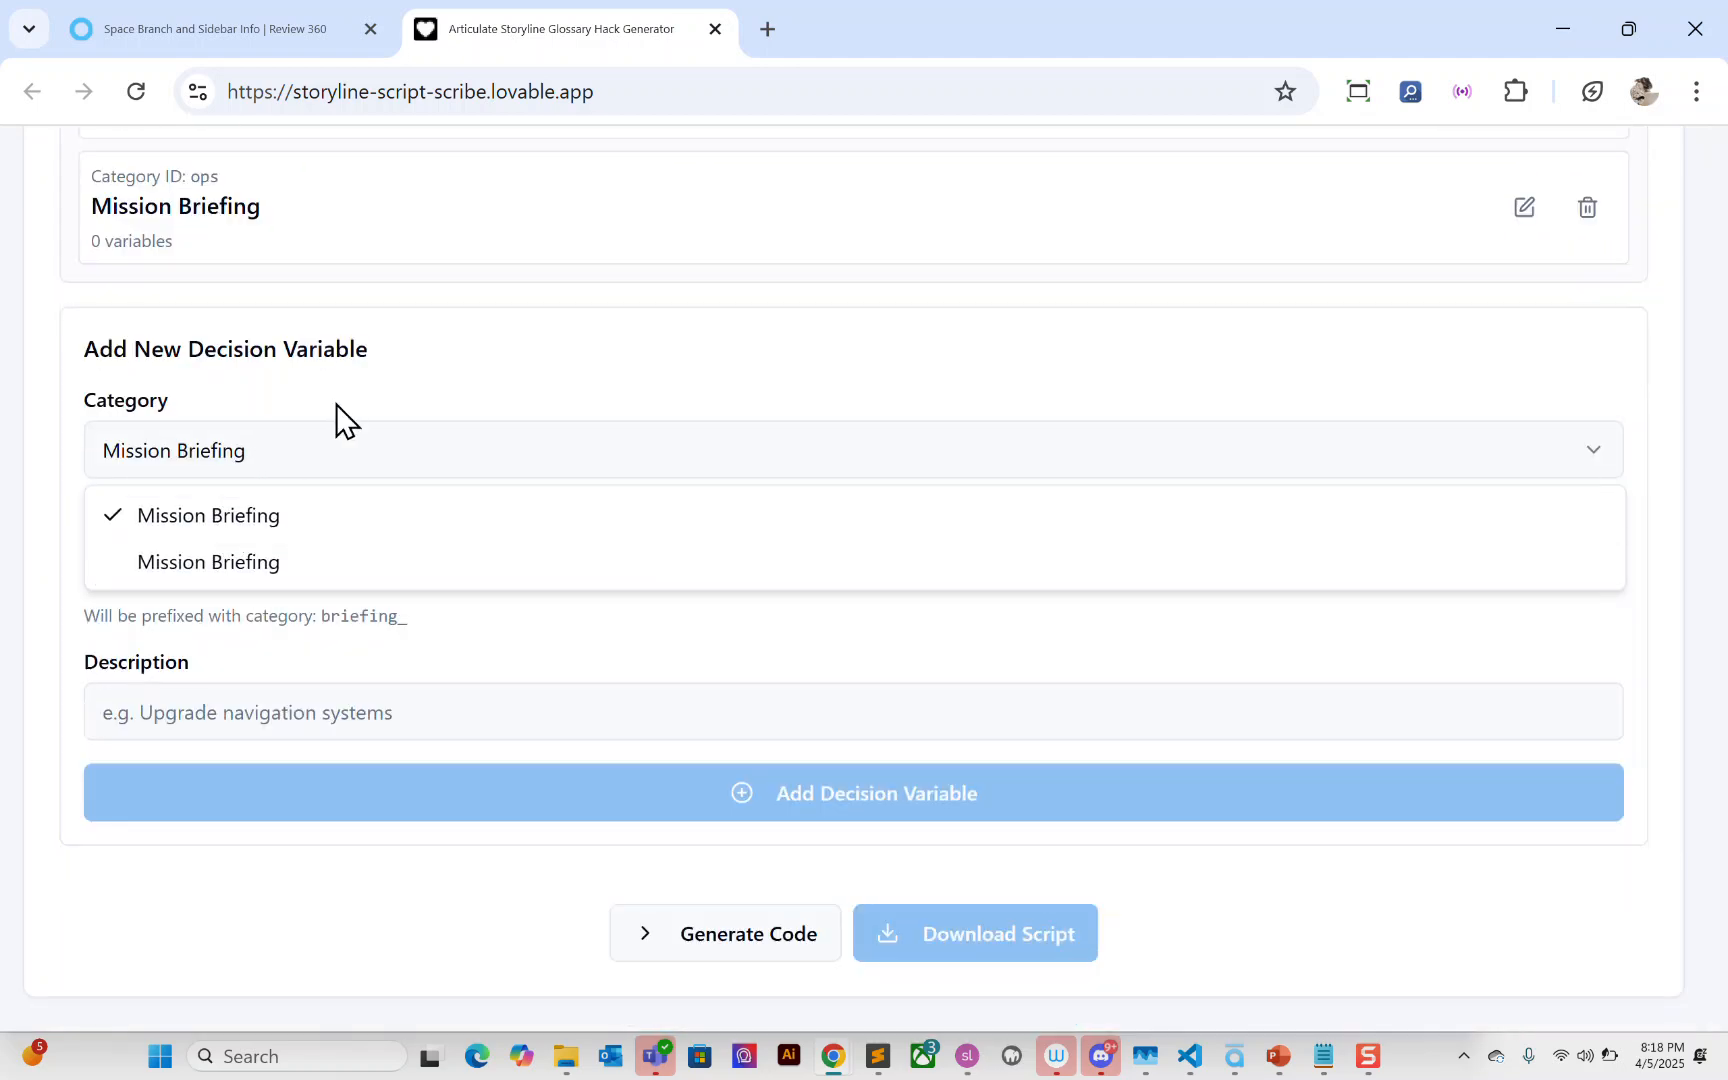
click(362, 385)
scroll(330, 340, up, 2)
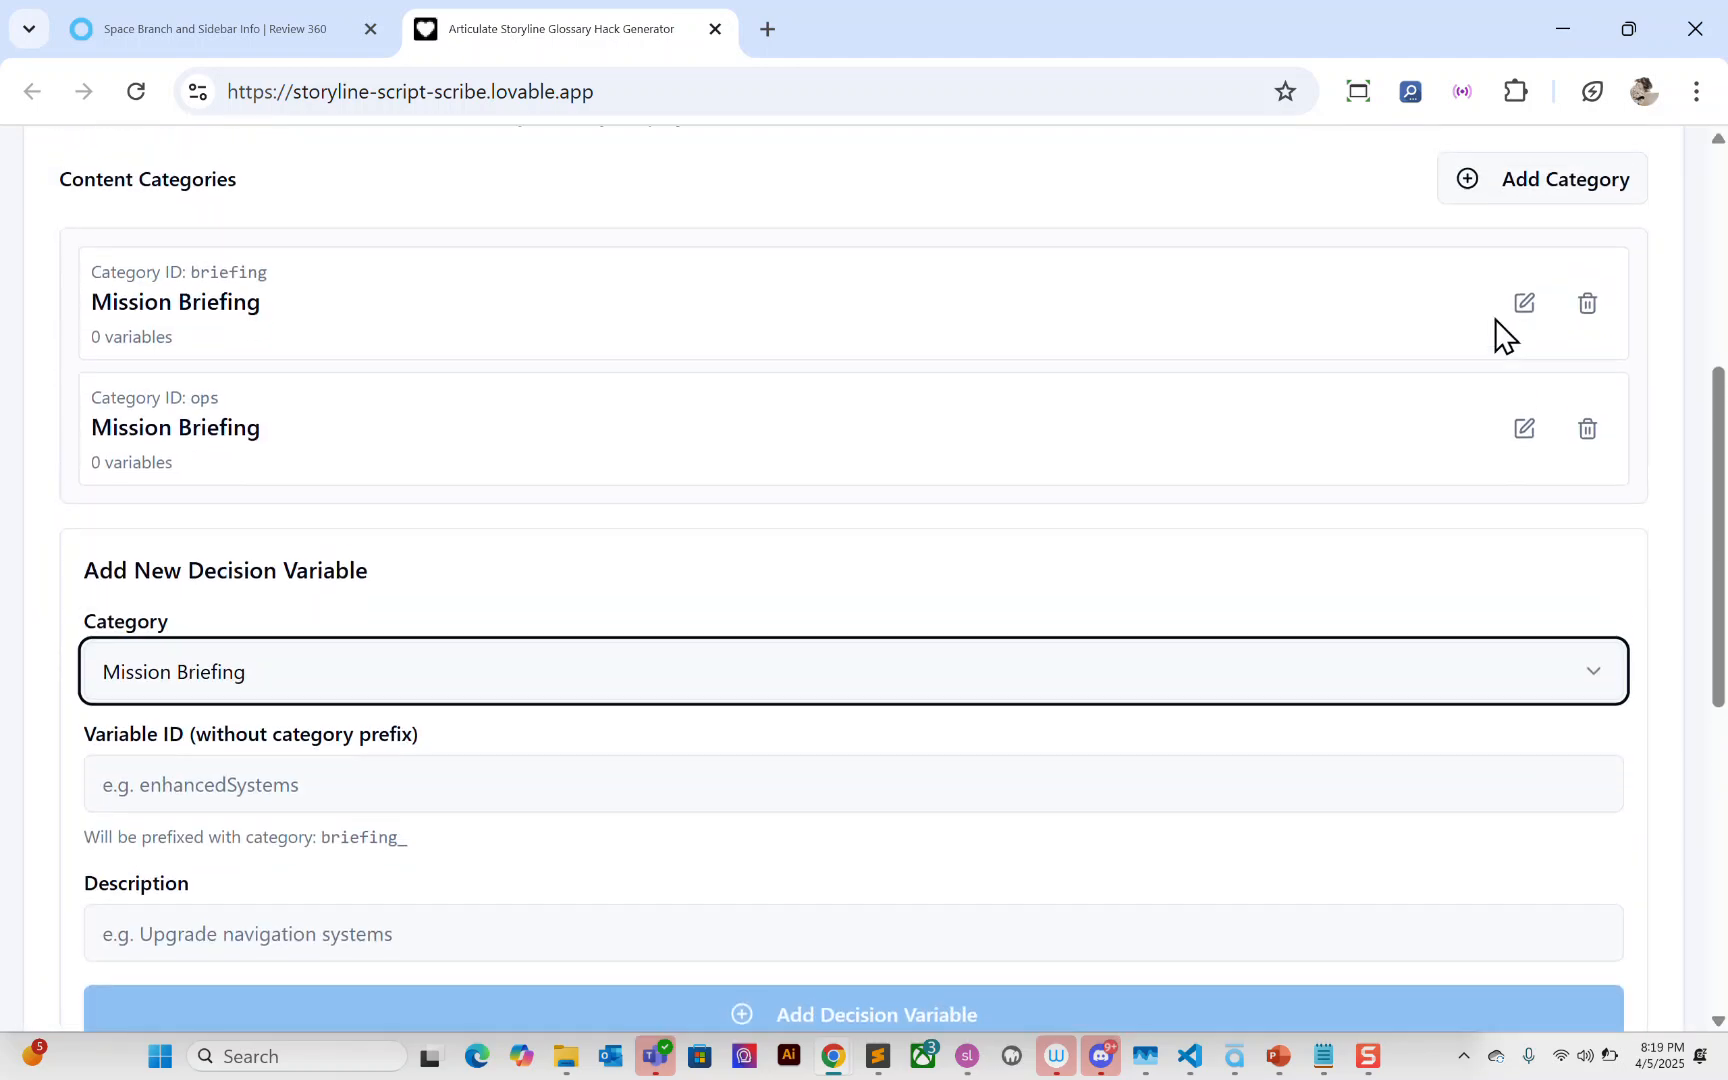
click(1522, 312)
click(1524, 435)
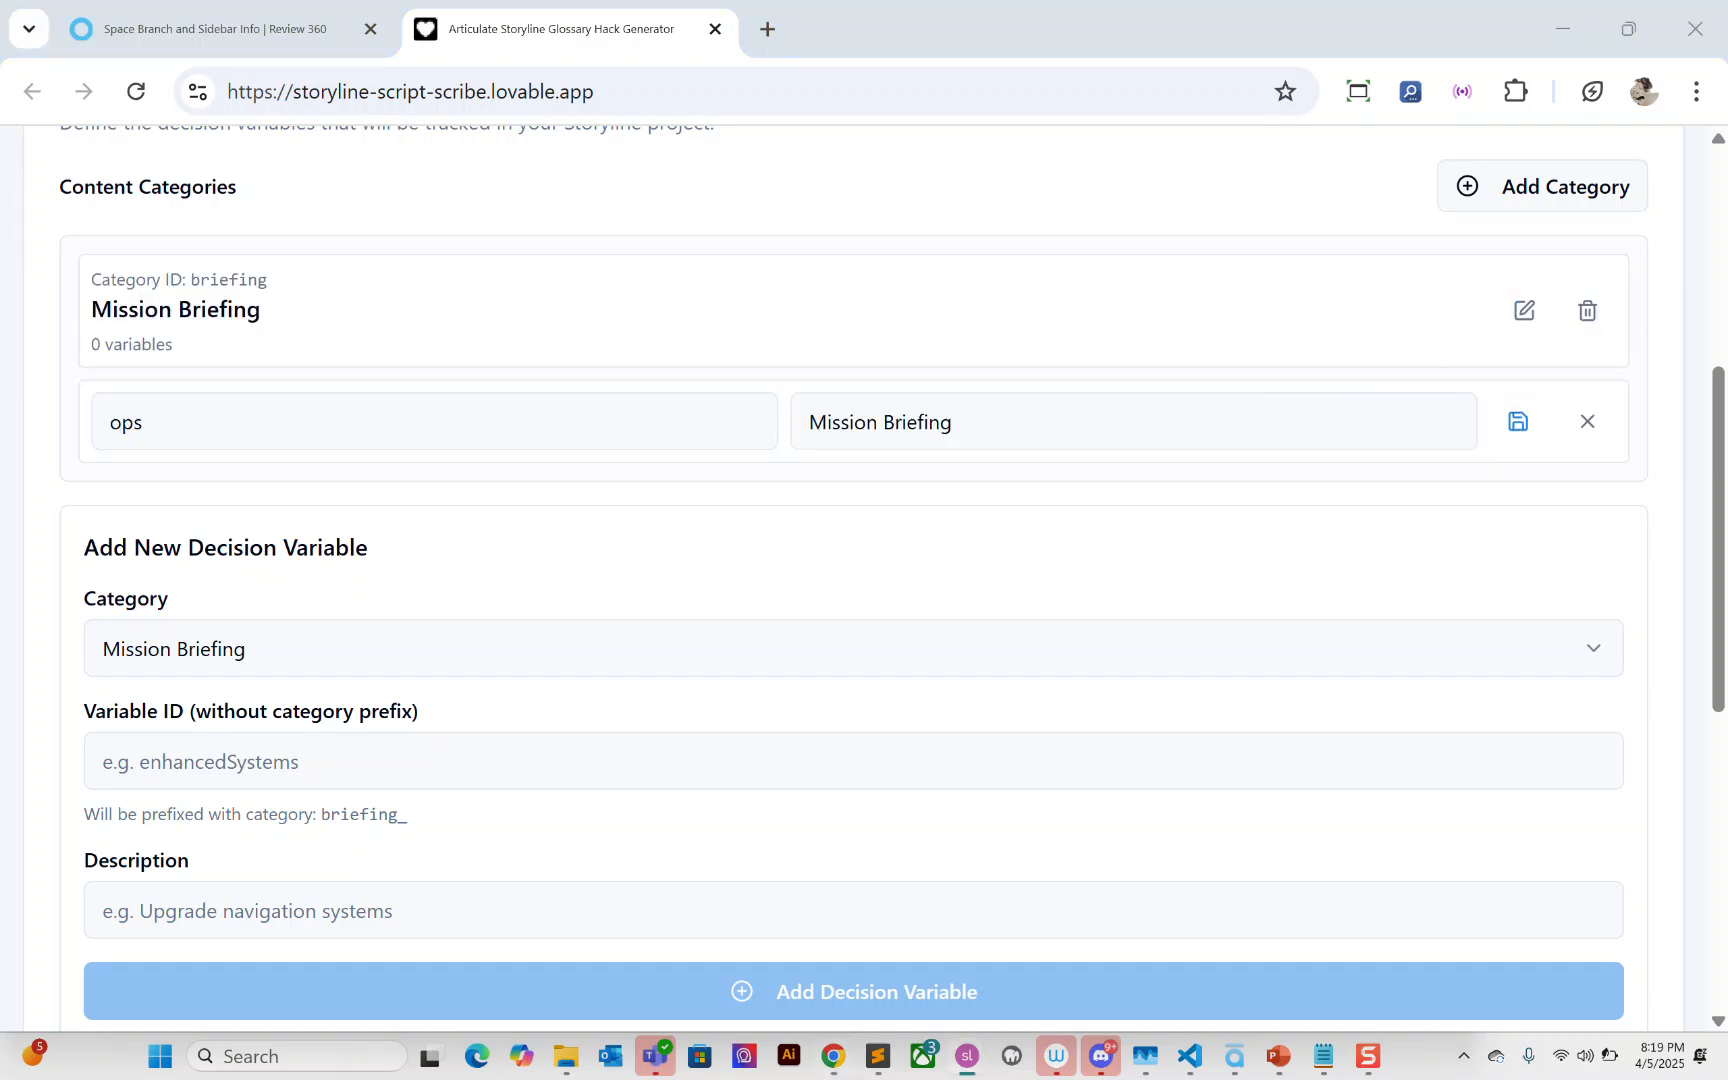
drag(968, 420, 756, 420)
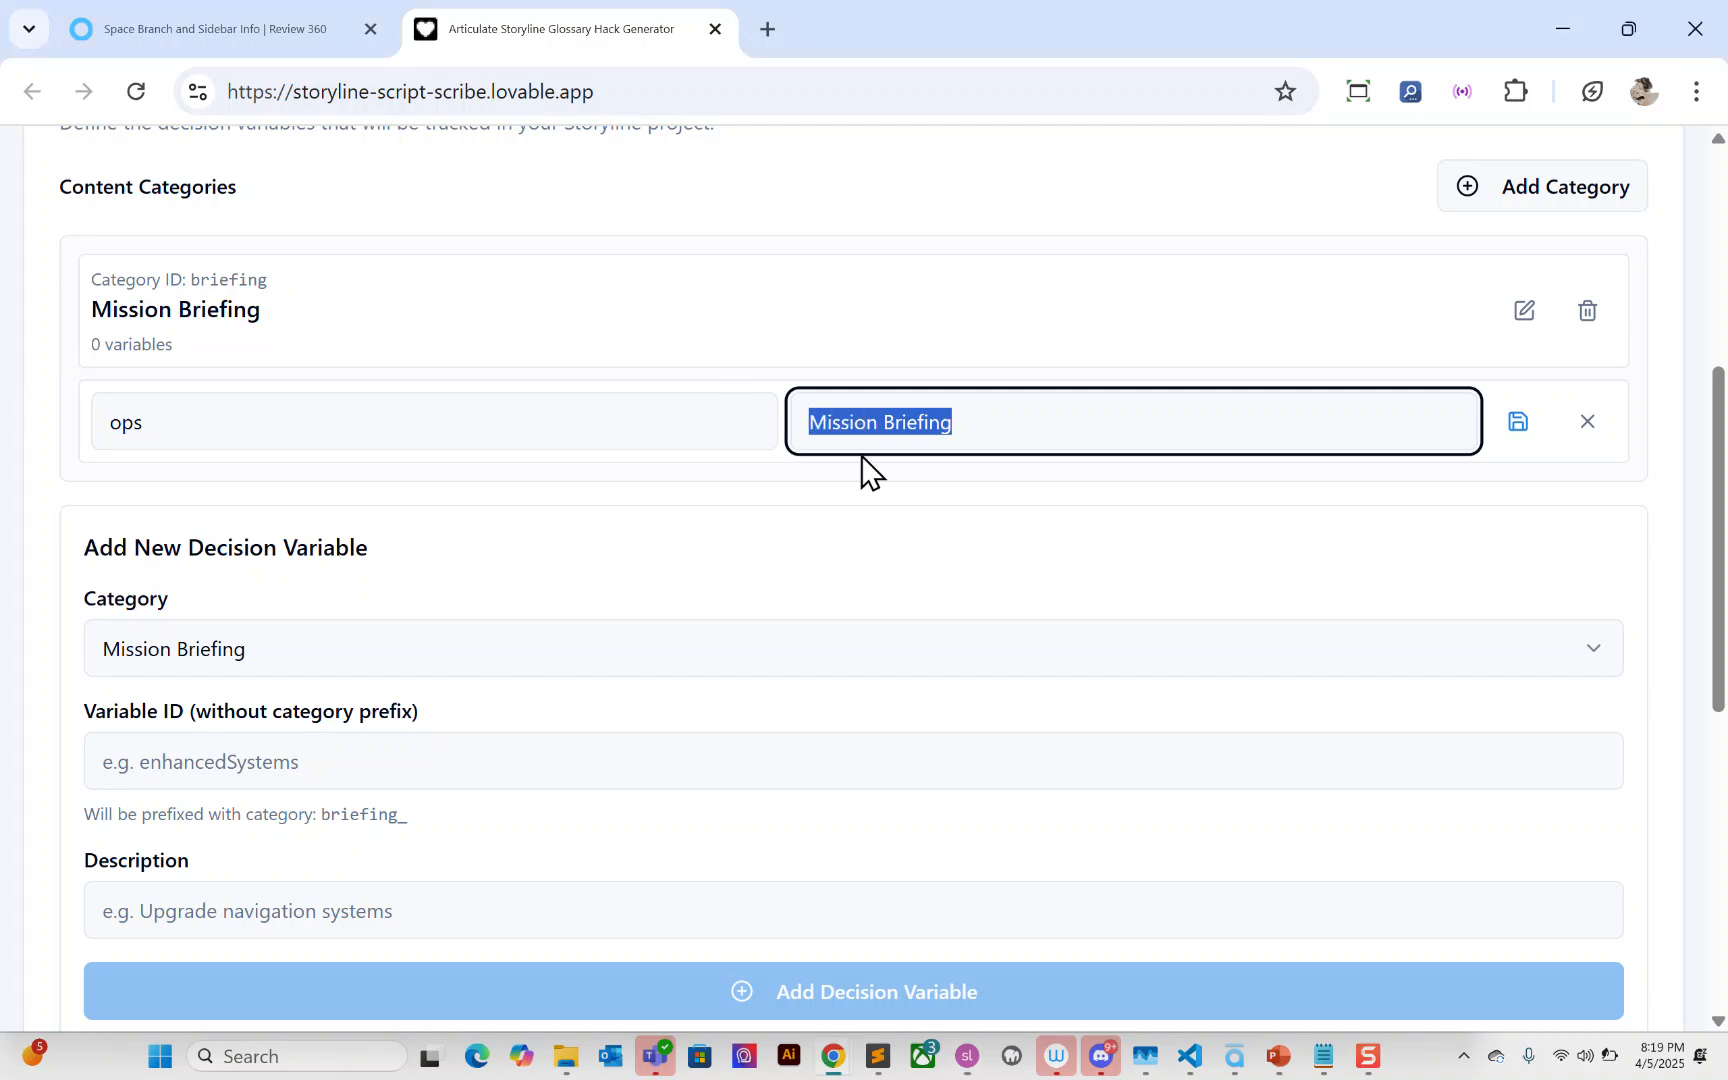
text(Operational Execution)
click(1518, 440)
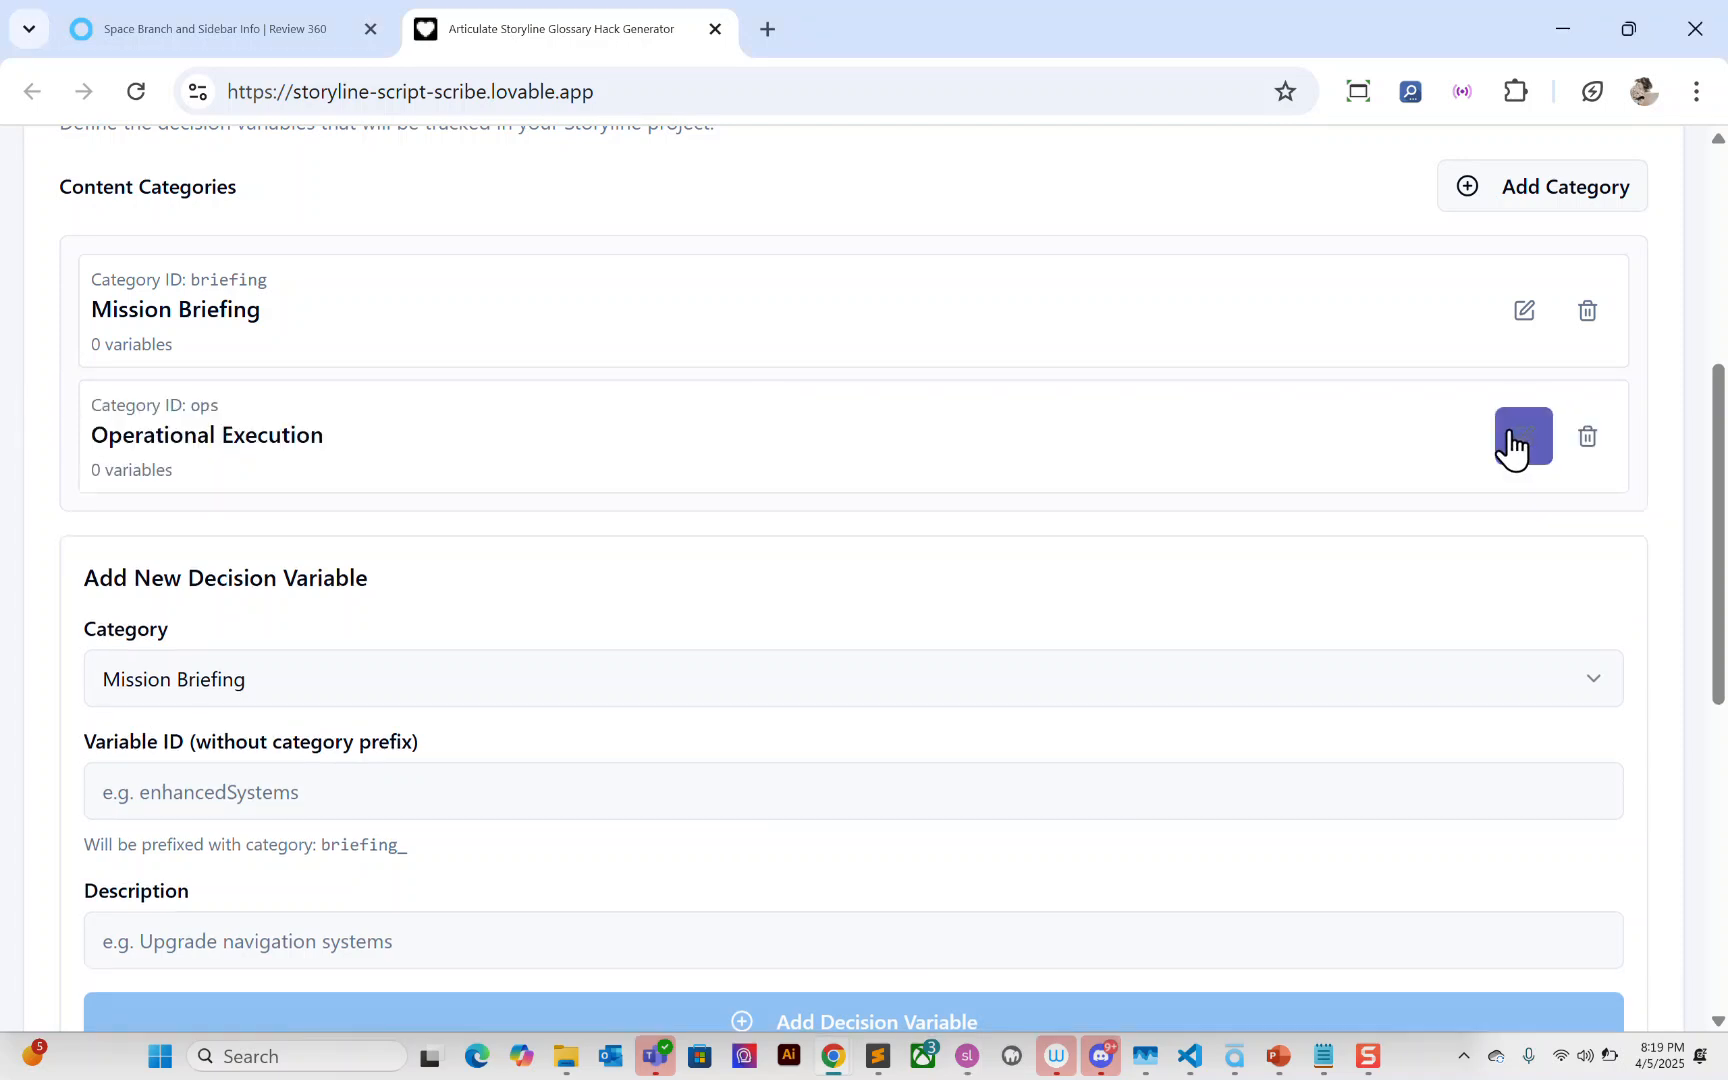
Step: Assign the new decision variable to the Mission Briefing category and set its variable ID to initialStrategyChosen, without the category prefix
scroll(467, 548, down, 2)
click(347, 484)
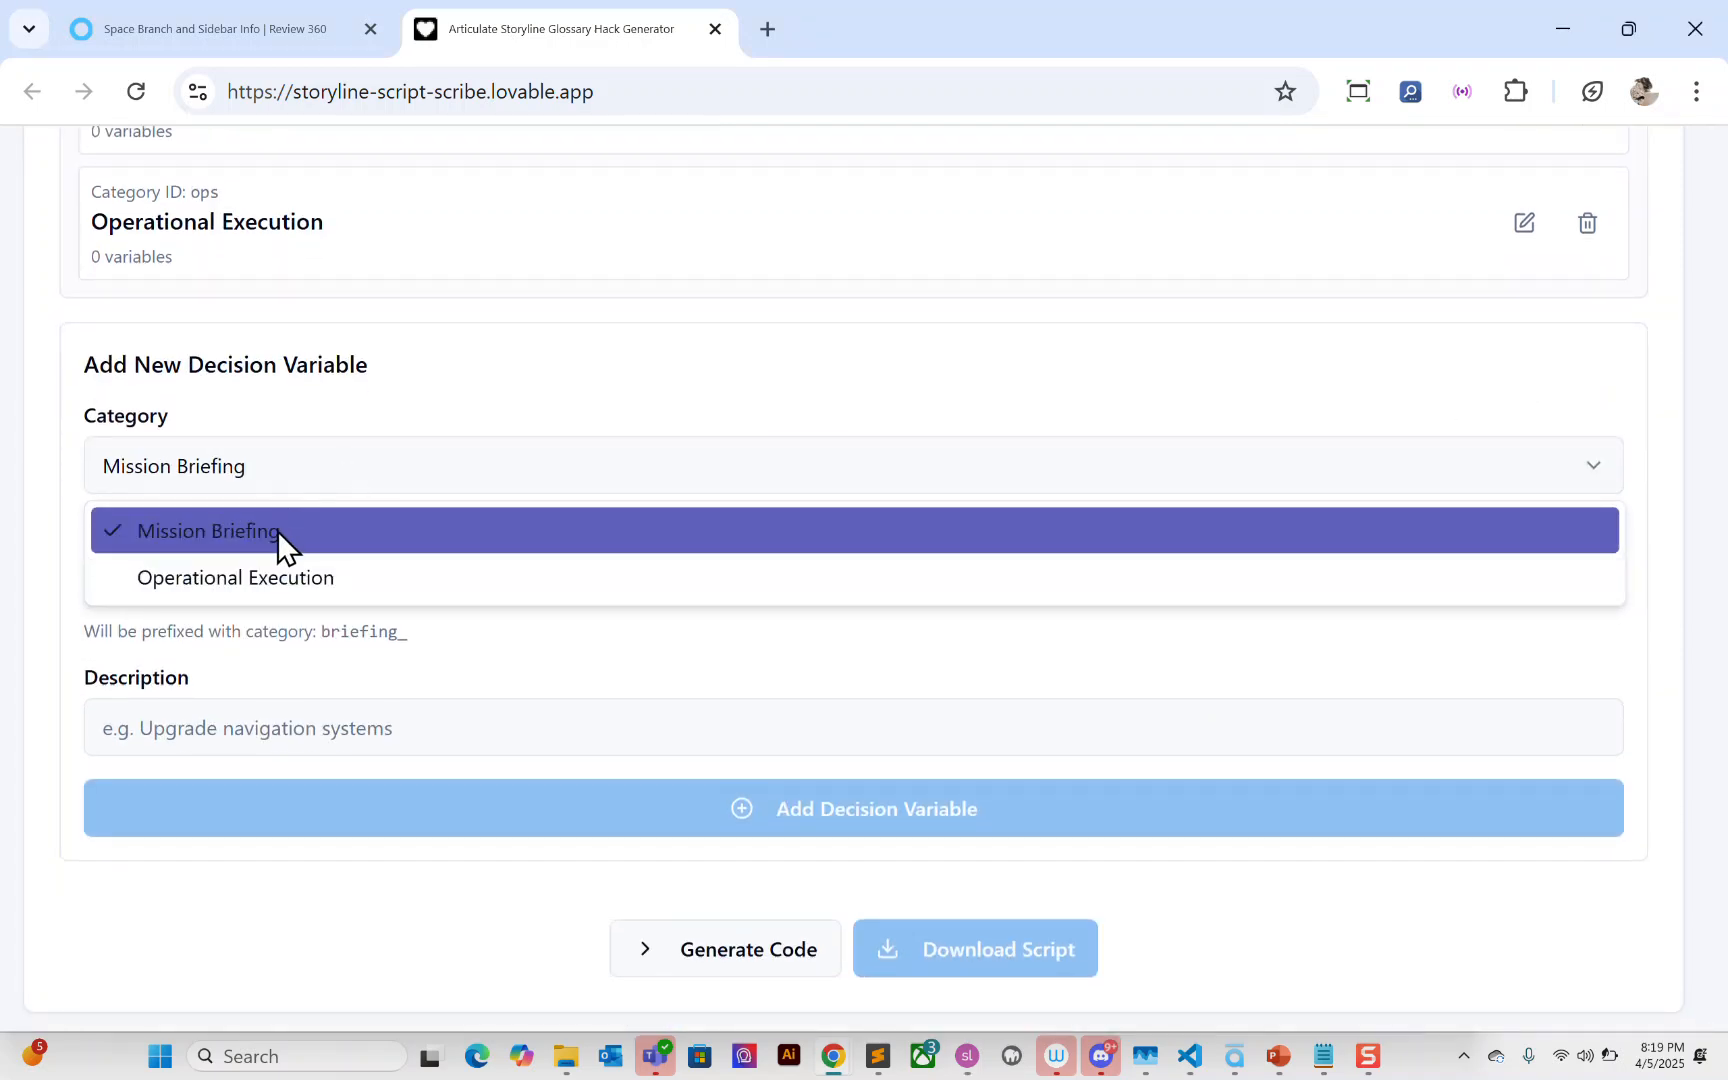
click(280, 531)
key(alt+Tab)
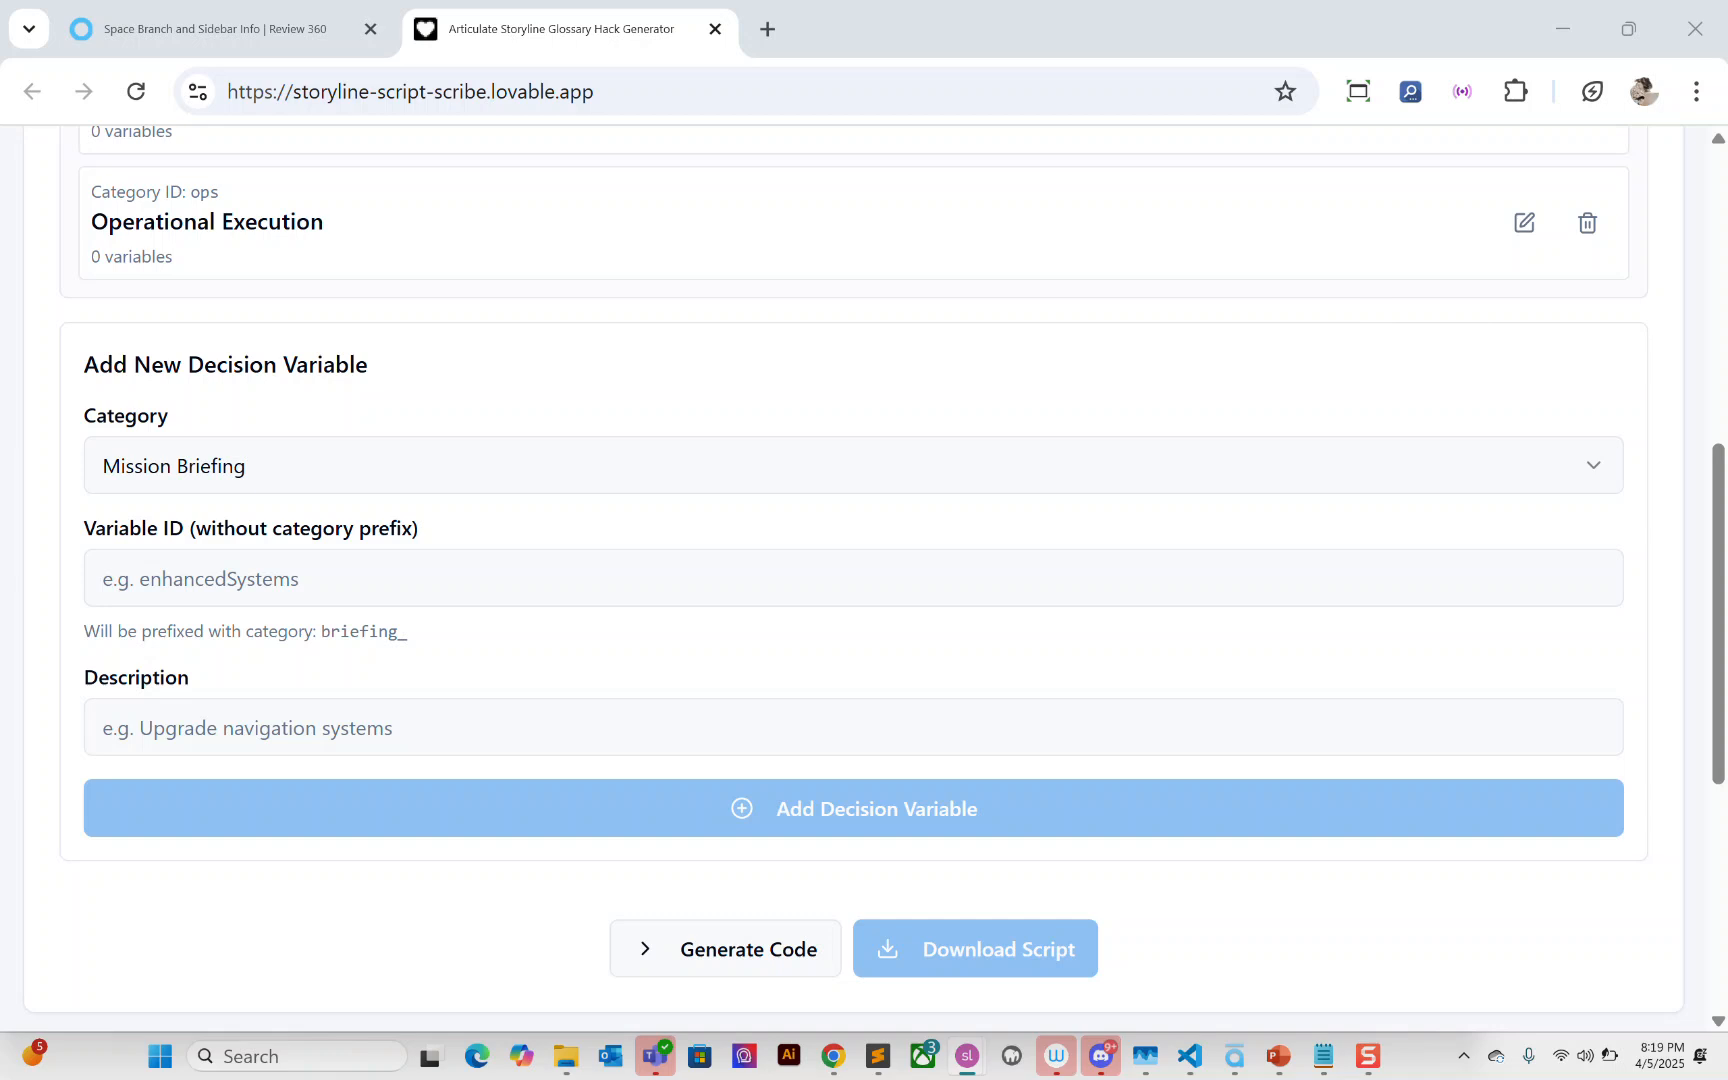
click(236, 578)
text(briefing_initialStrategyChosen)
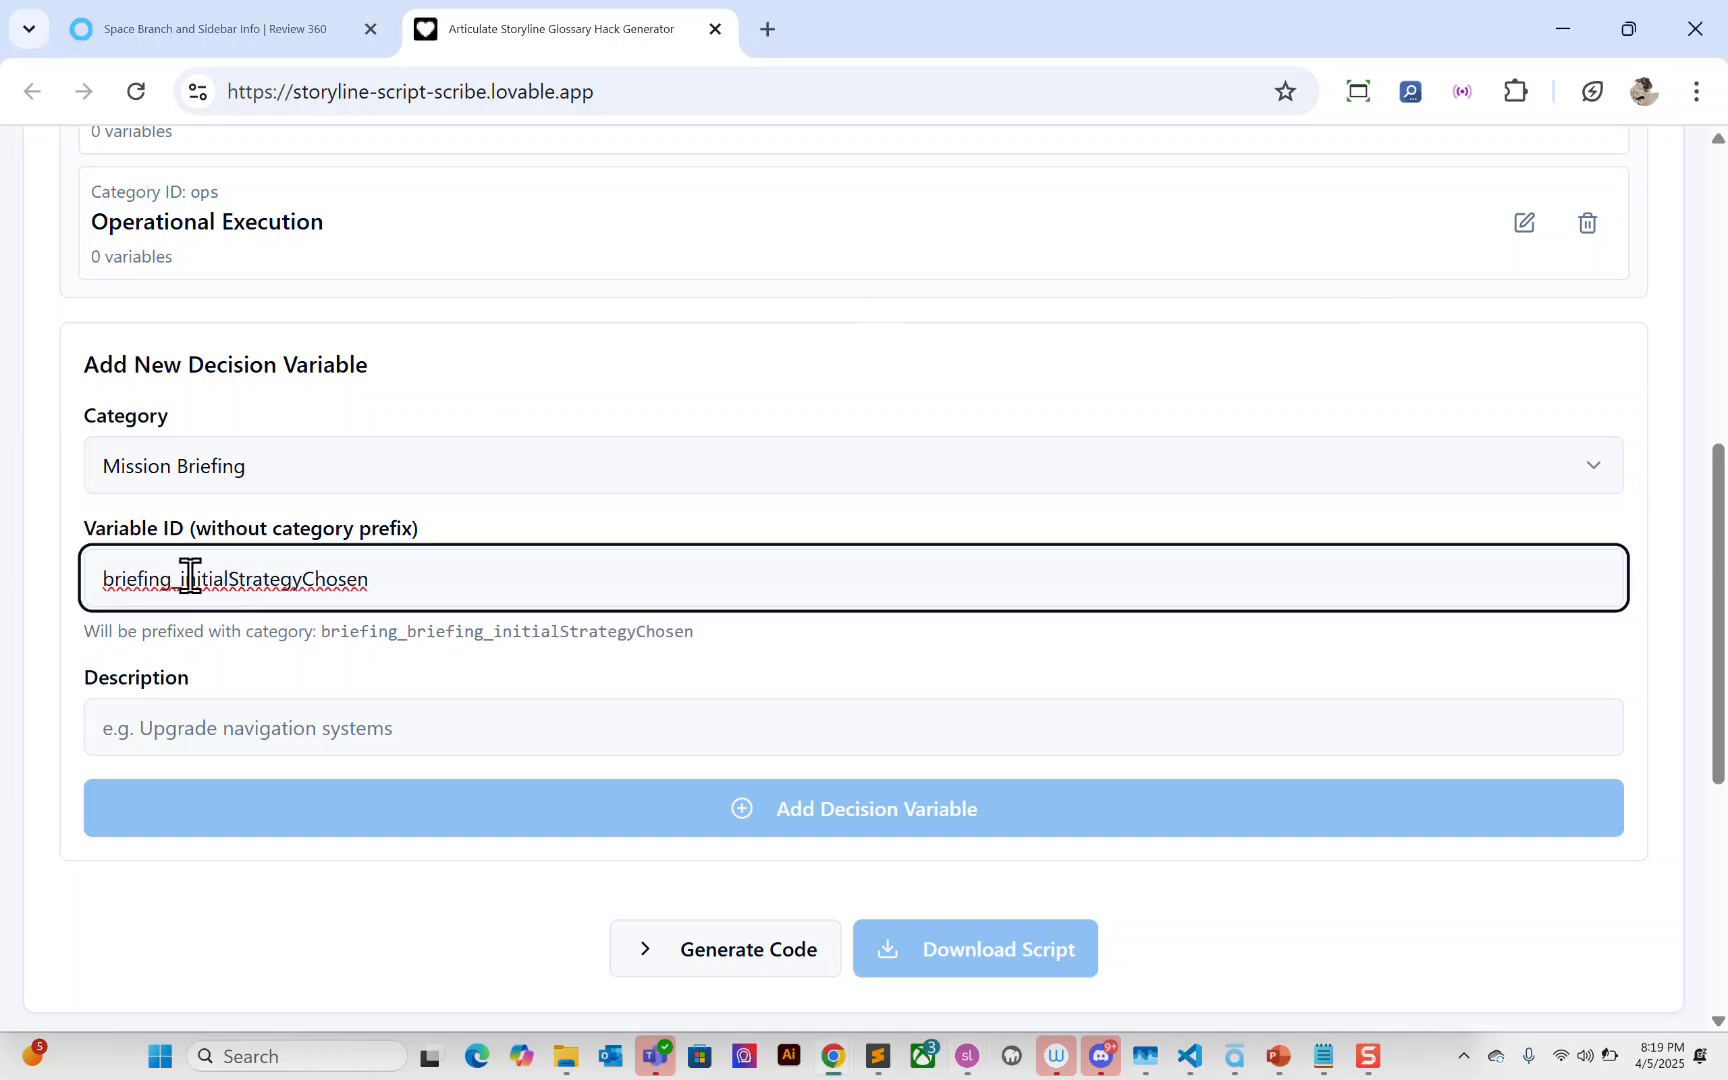
drag(180, 579, 104, 582)
key(BackSpace)
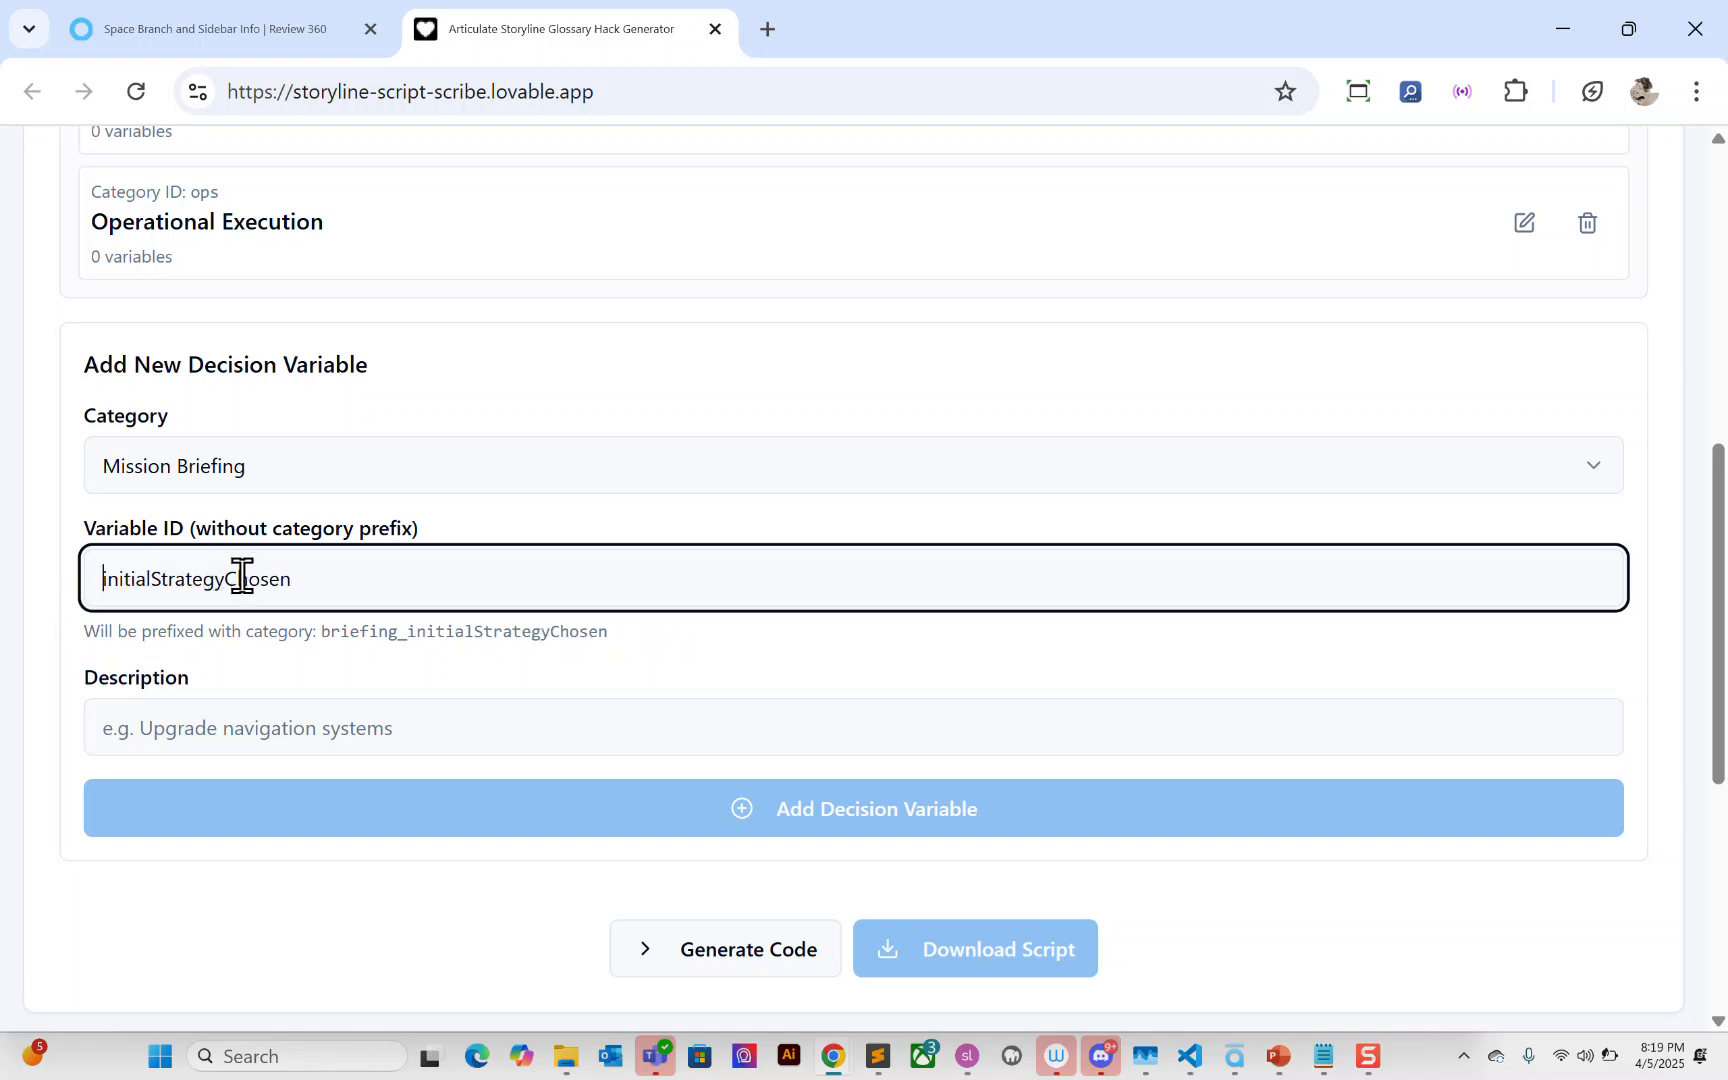
Step: Describe the variable as "Proactive strategy in play. Early actions are taken to get ahead of potential issues." and add it
drag(404, 628, 388, 630)
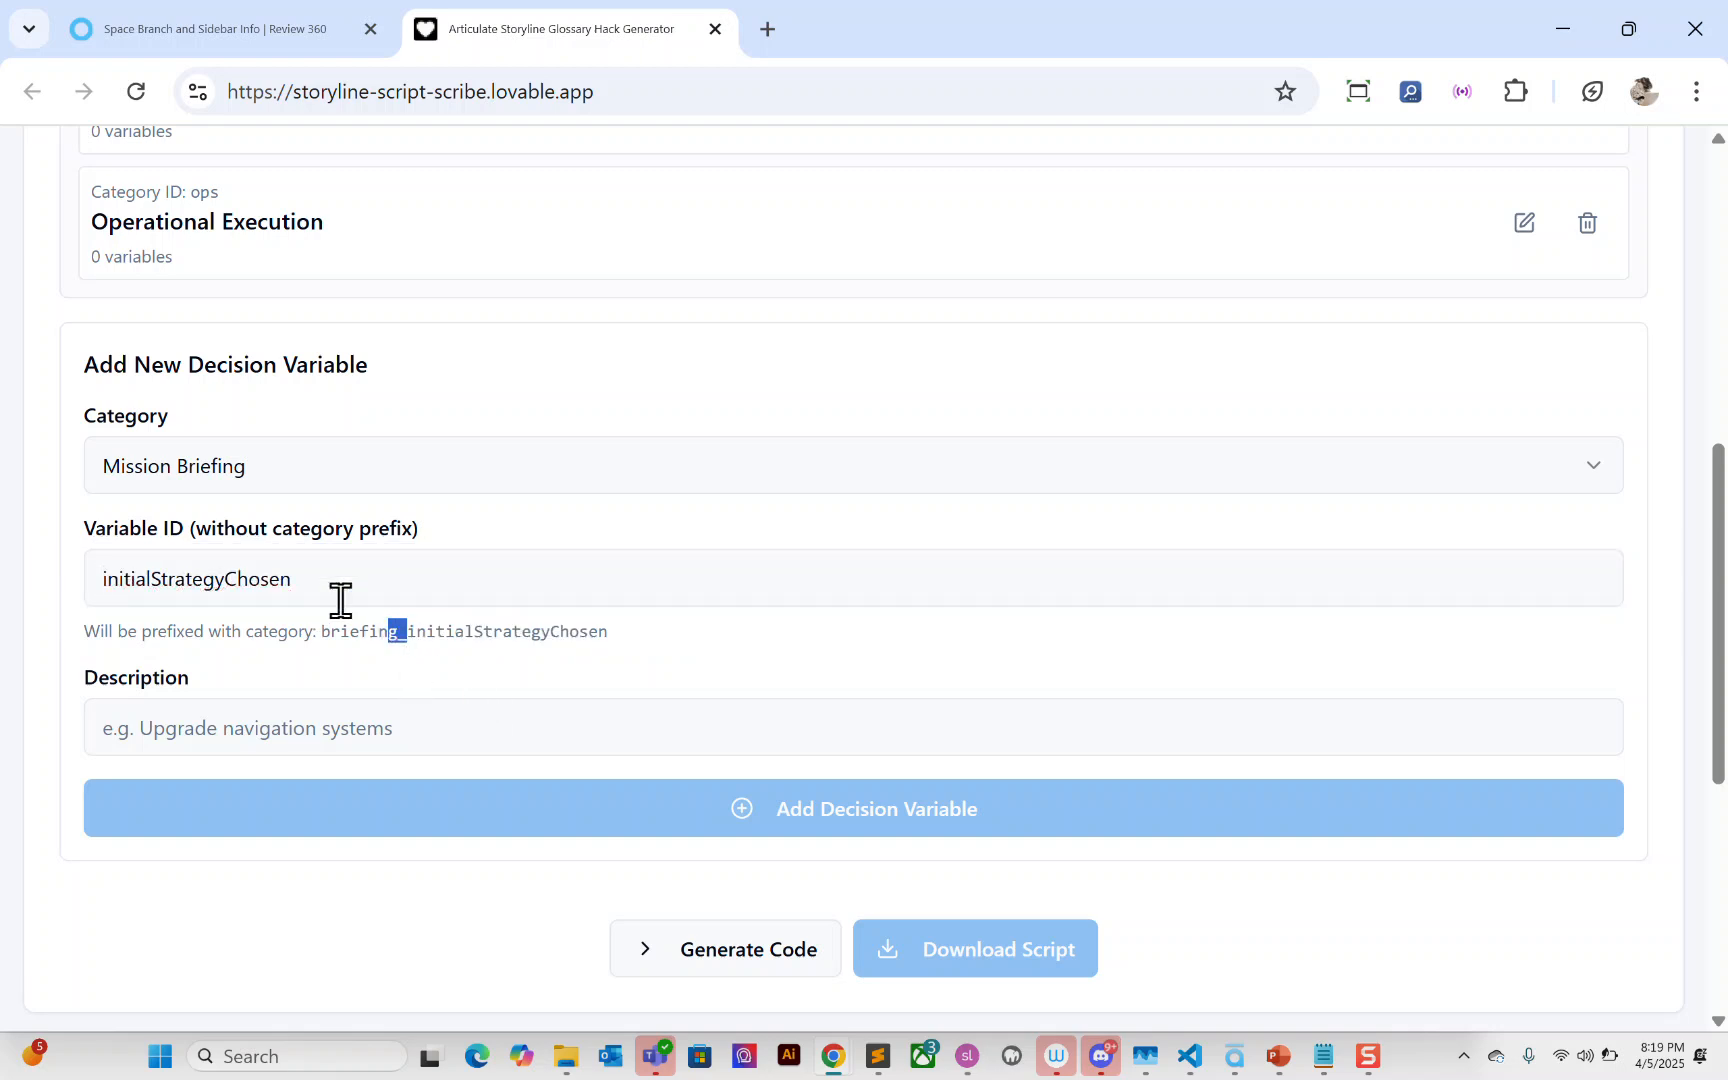
scroll(444, 374, up, 2)
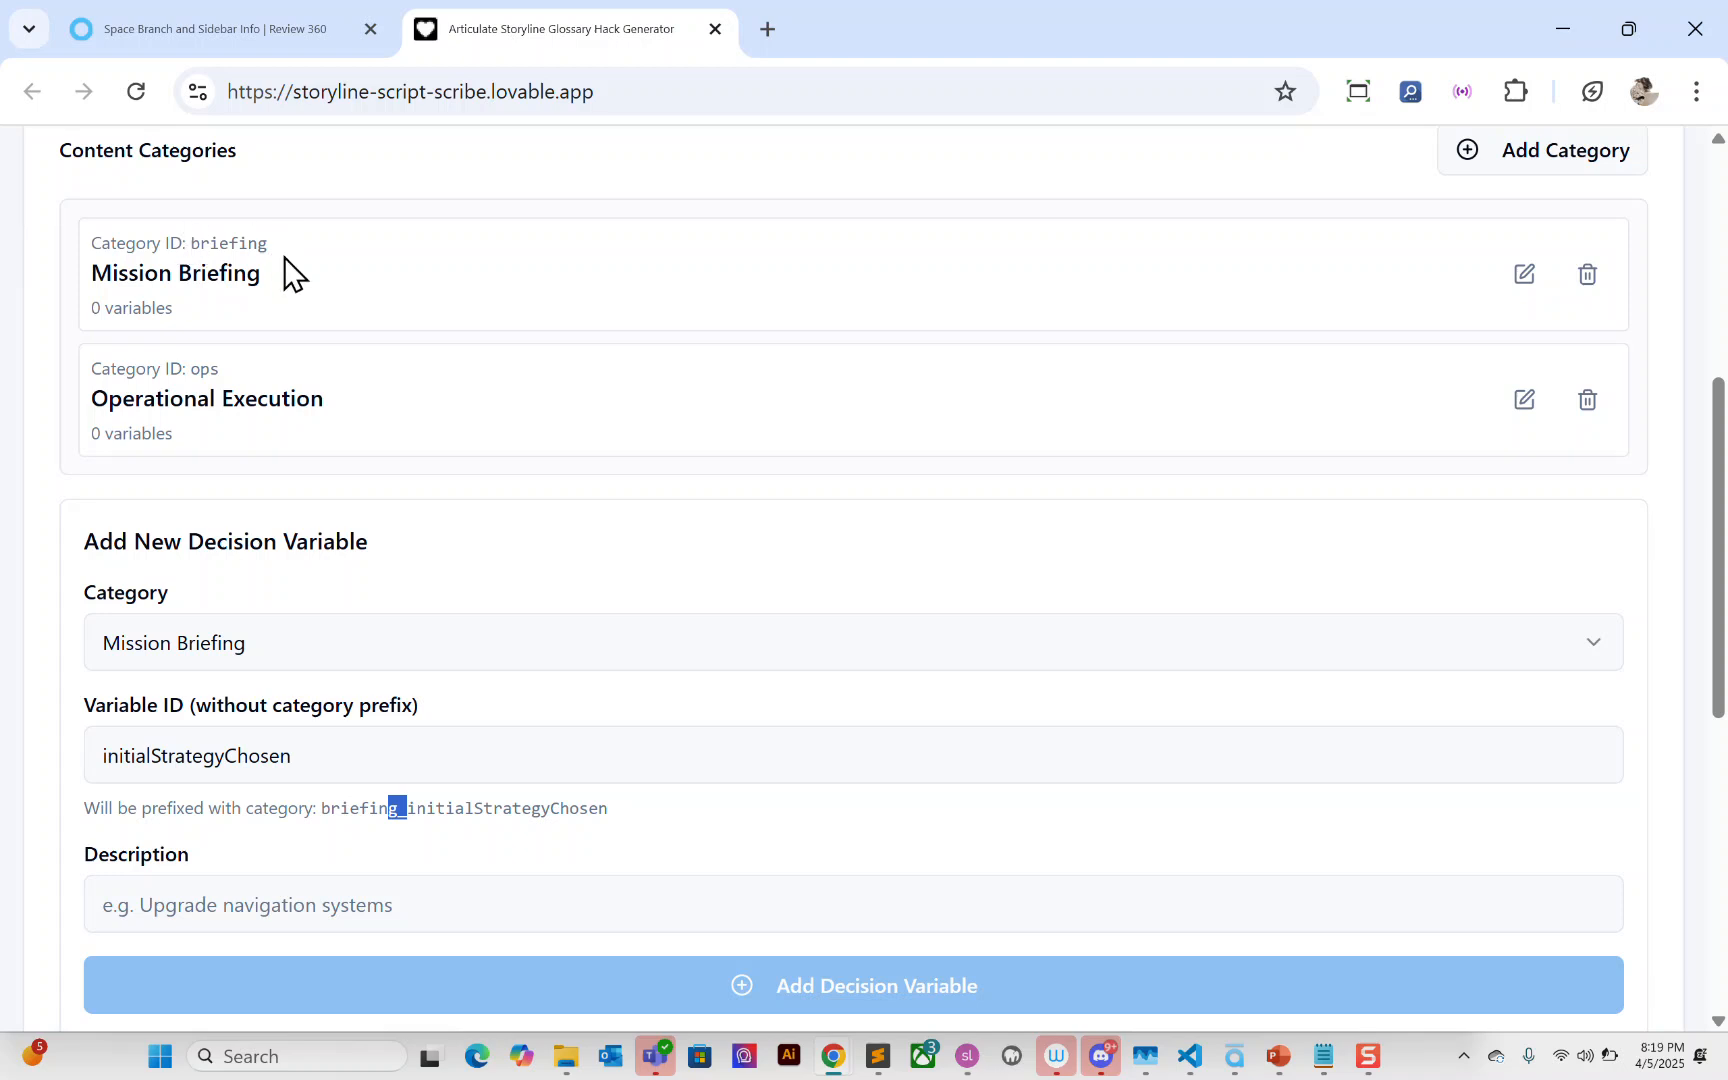
scroll(290, 400, down, 2)
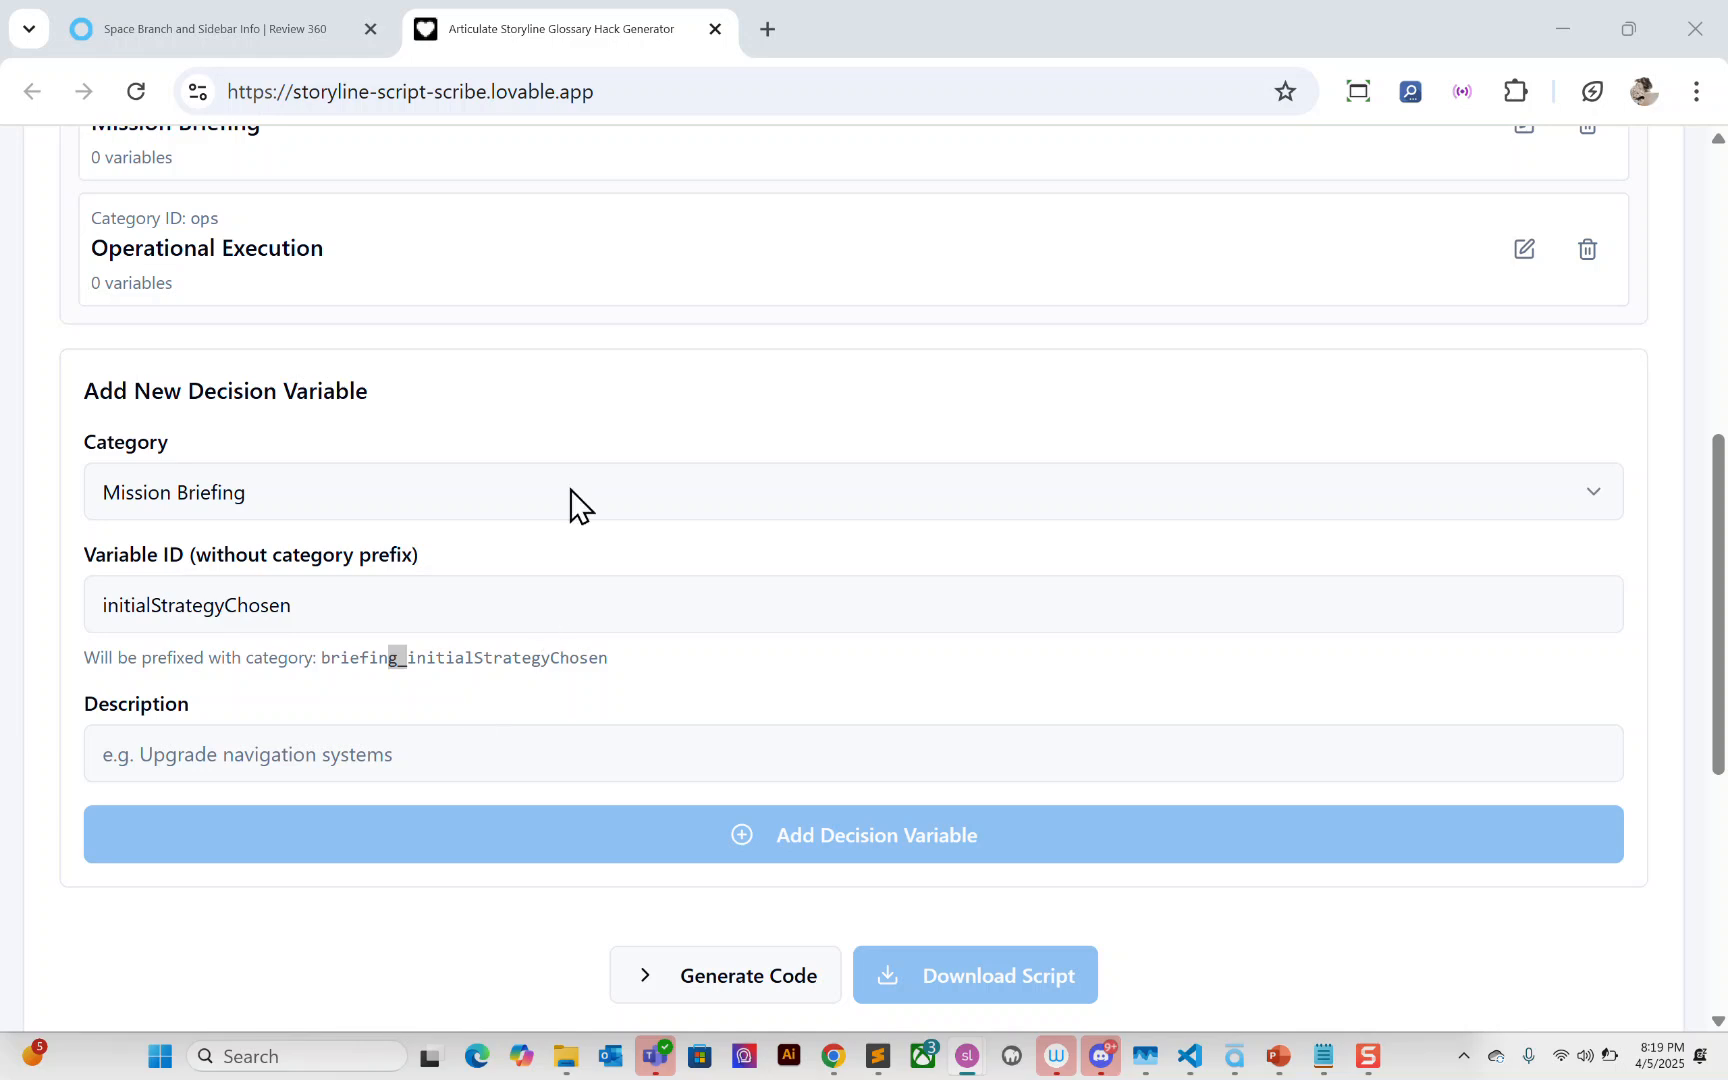
click(460, 763)
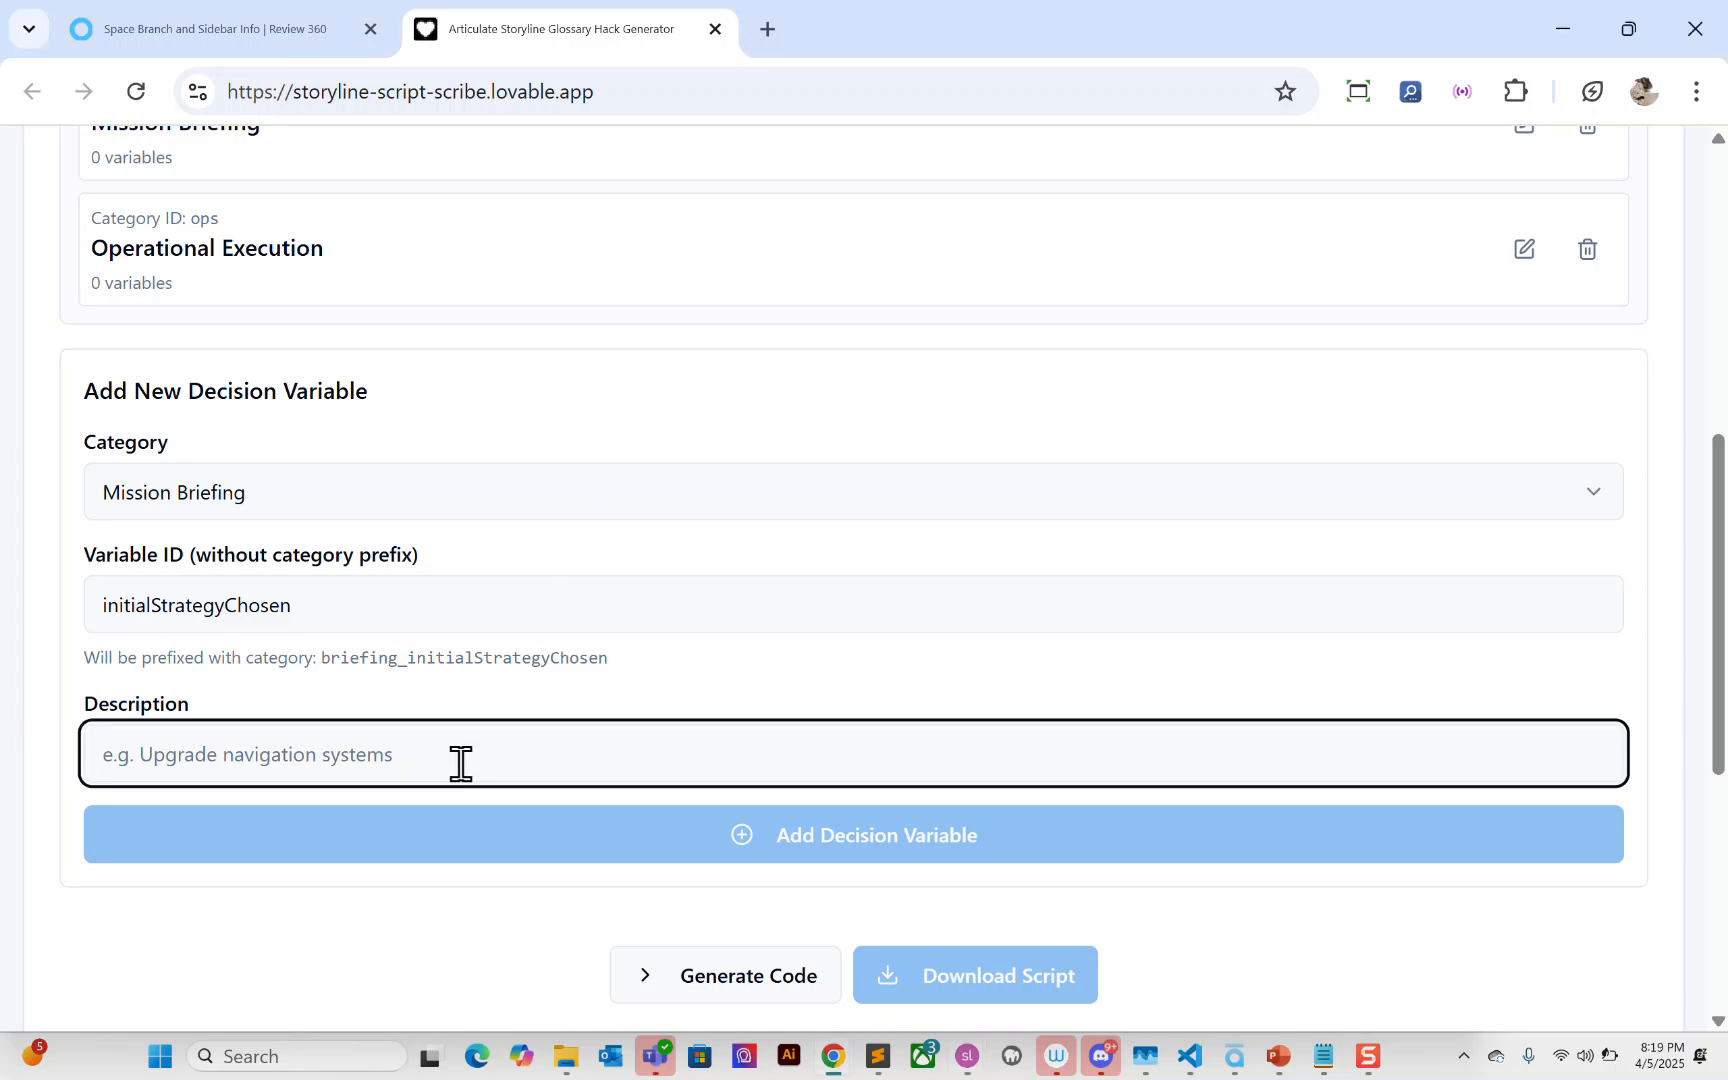
text(Proactive strategy in play. Early actions are taken to get ahead of potential issues.)
click(487, 851)
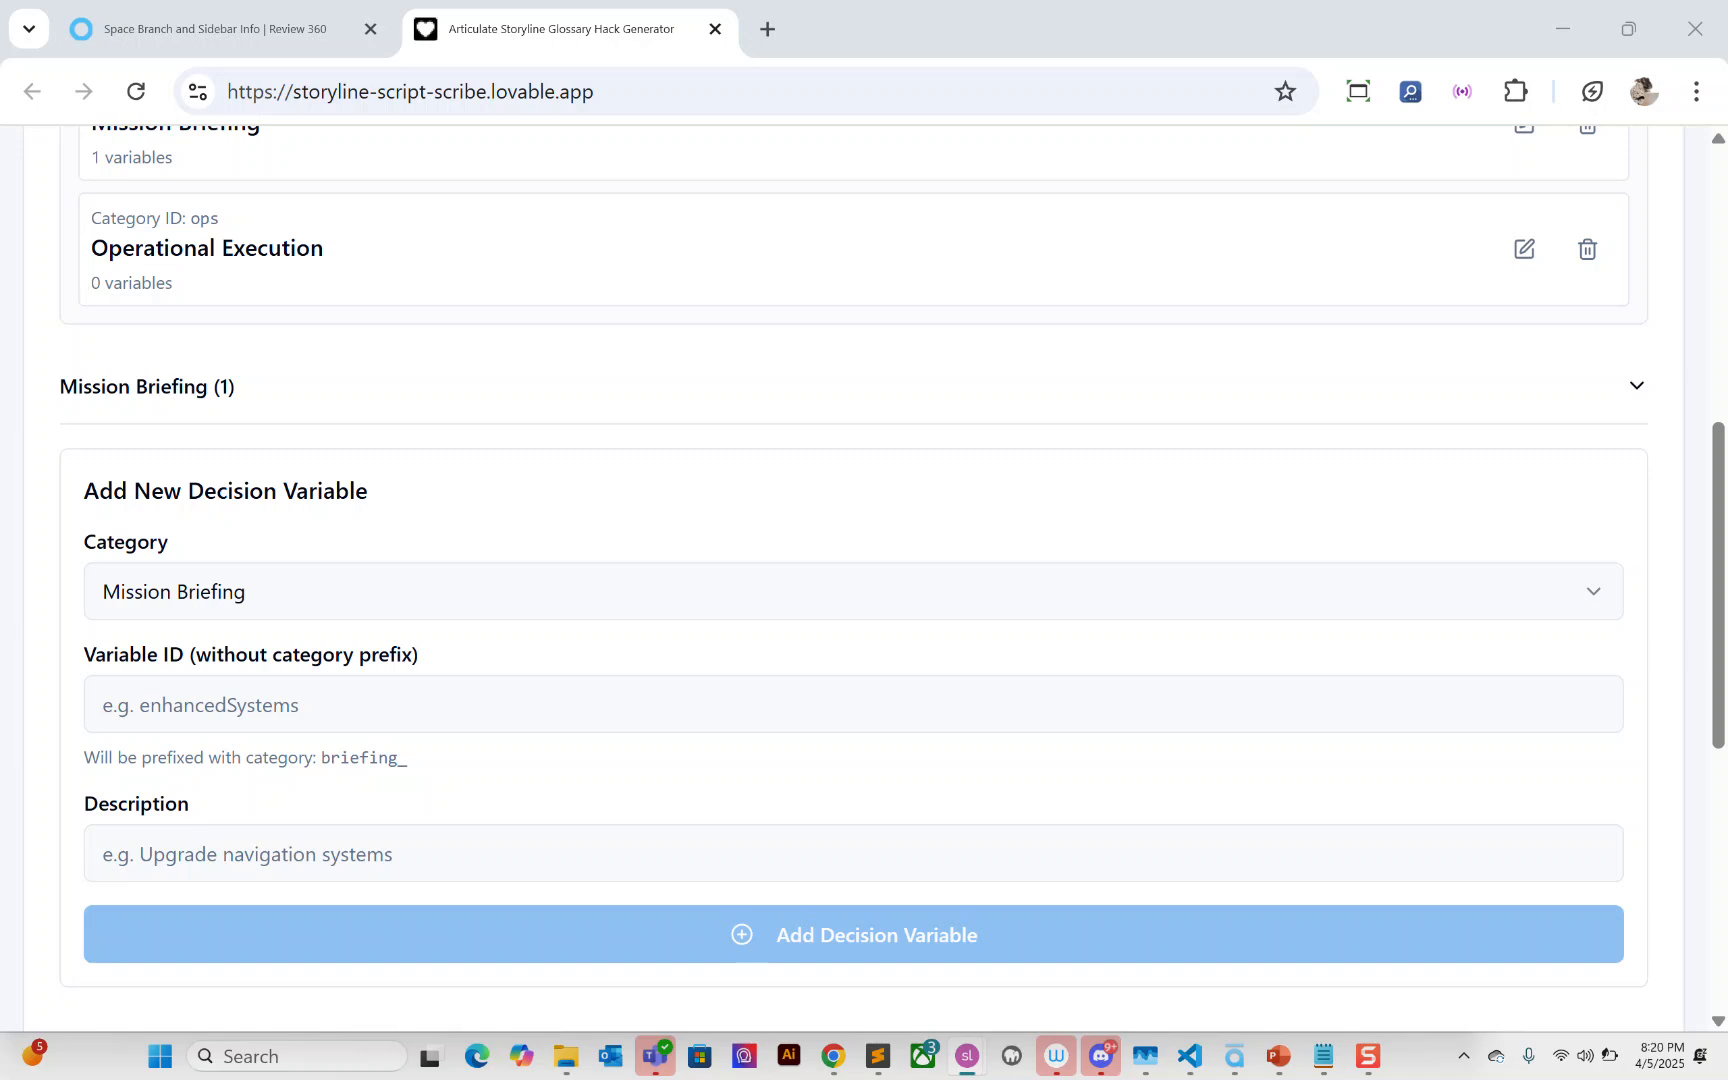
Step: Add a Mission Briefing decision variable with ID roleSelected and description "Leadership role activated. Learner is taking point on key mission decisions."
click(343, 706)
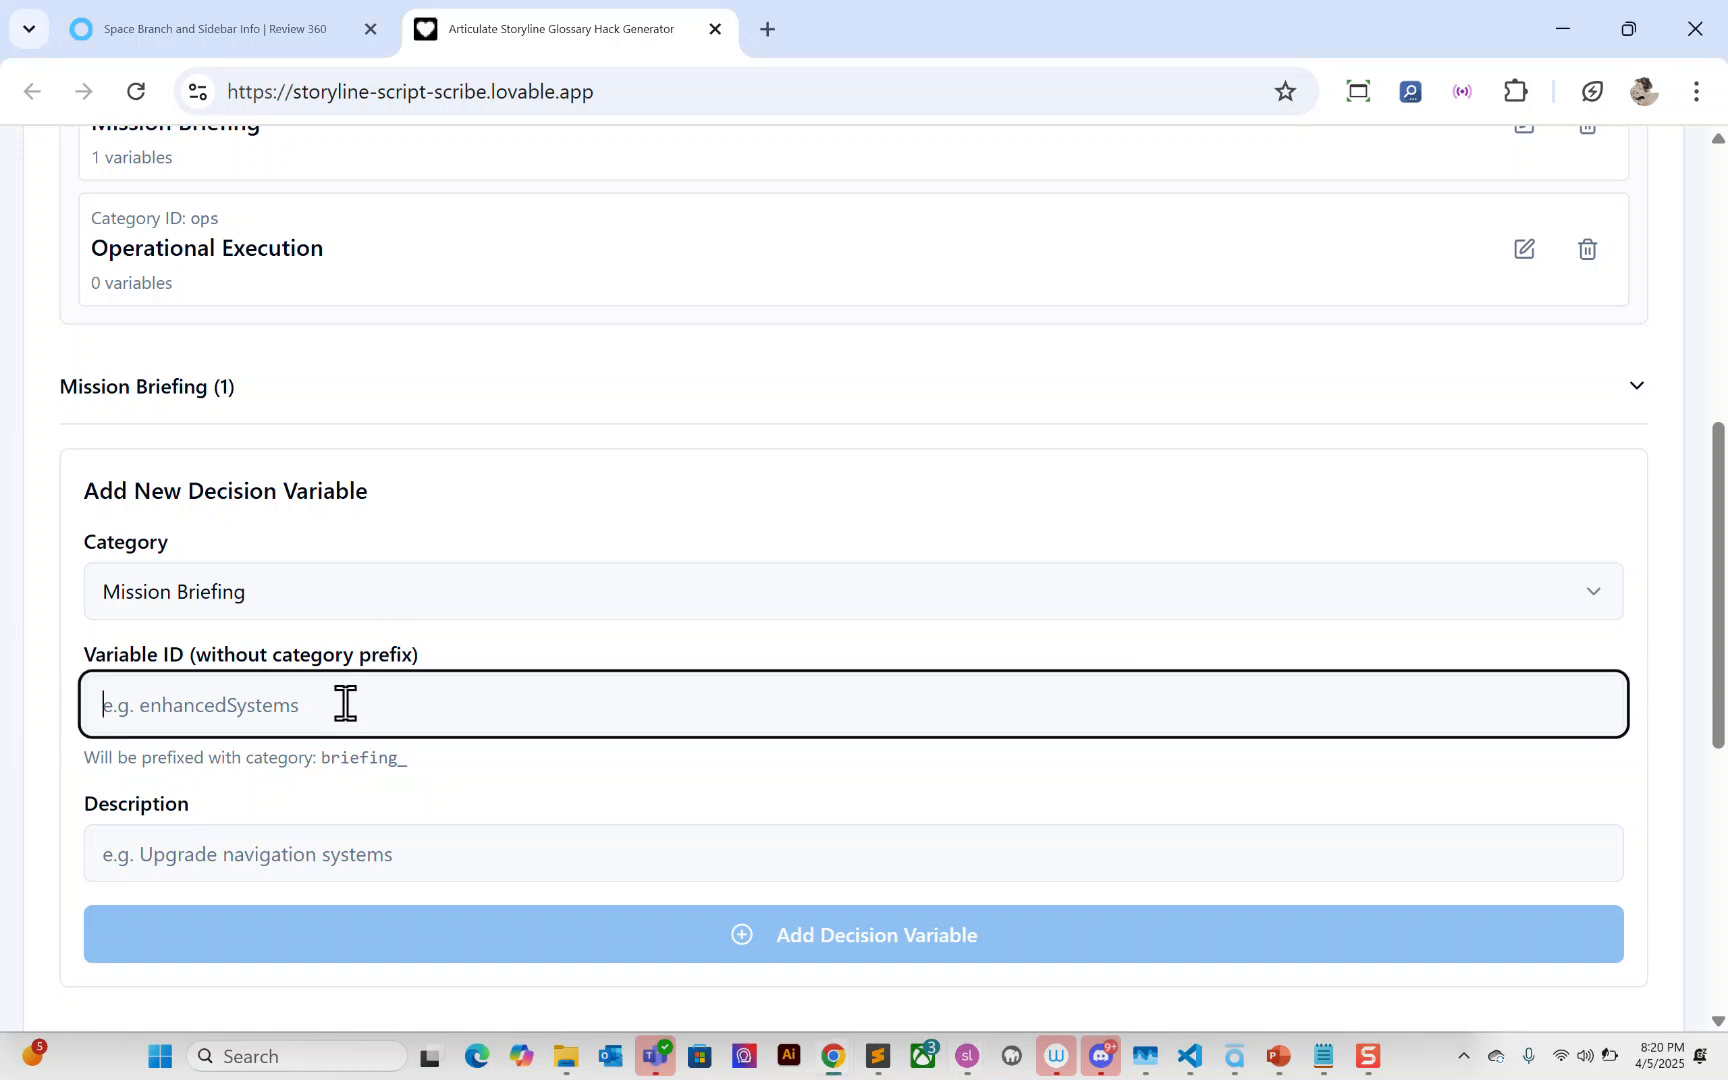
text(roleSelected)
click(276, 858)
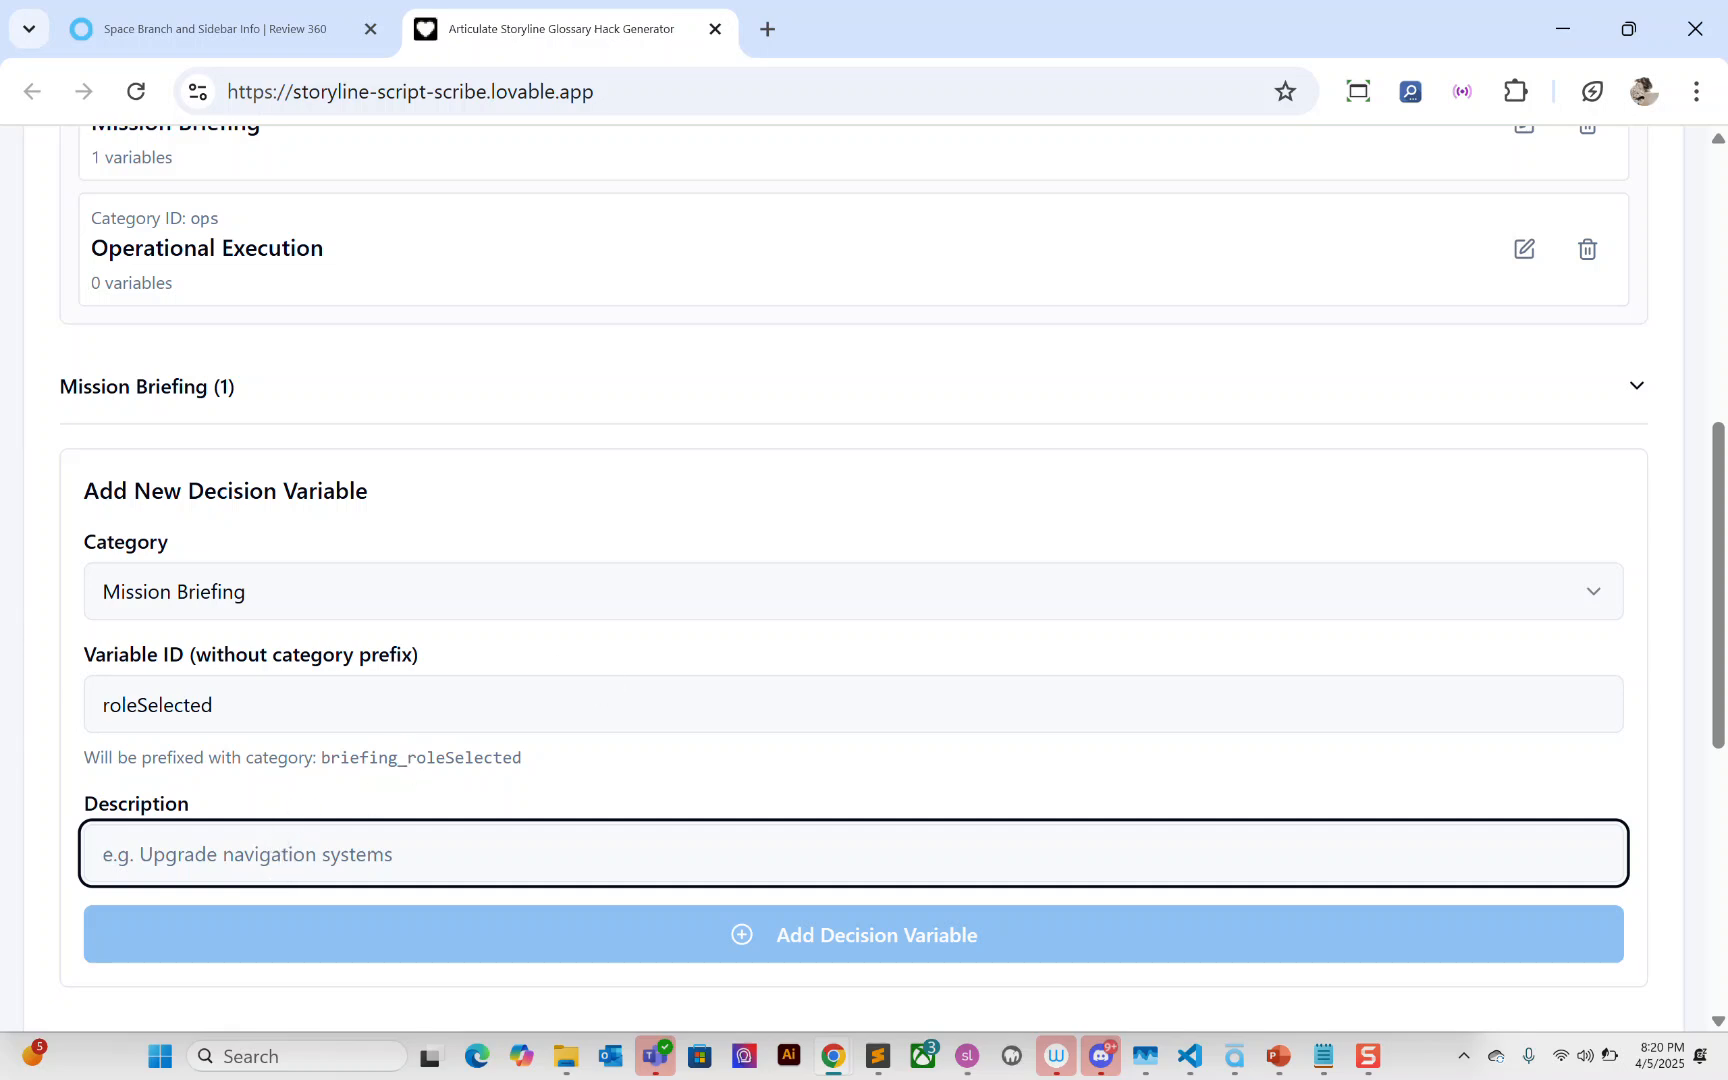
key(alt+Tab)
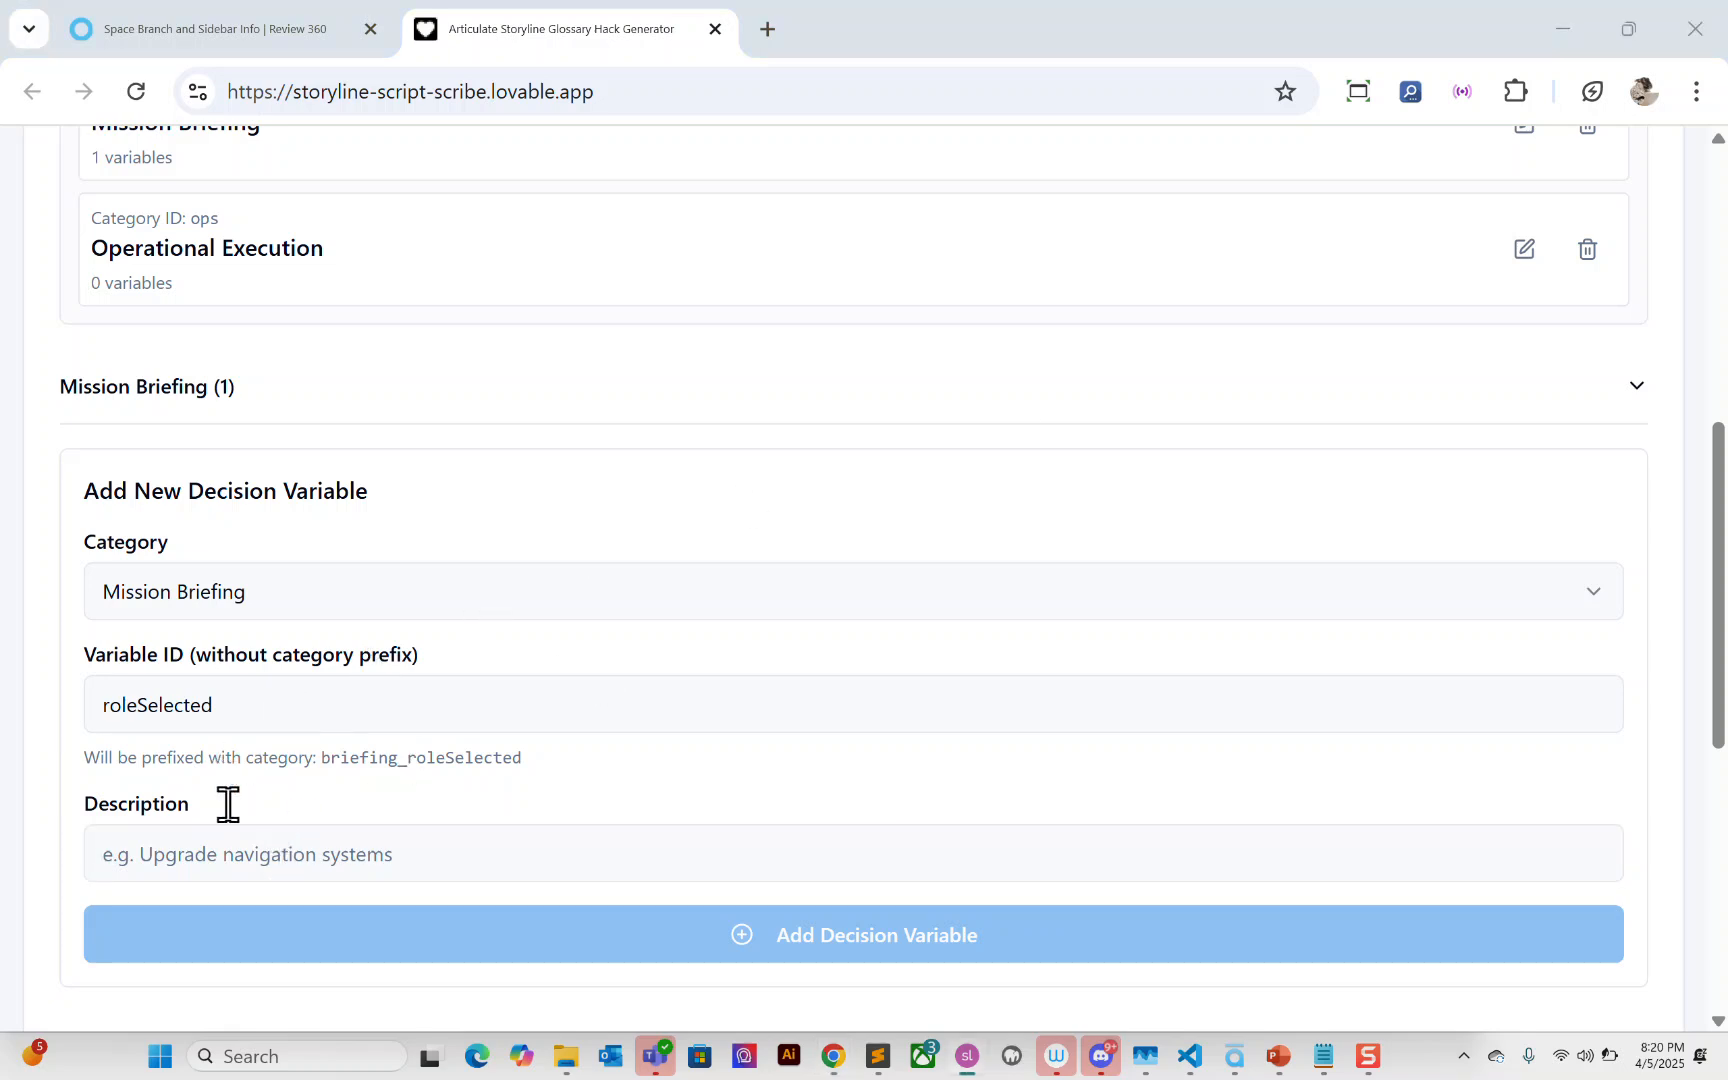
triple_click(251, 848)
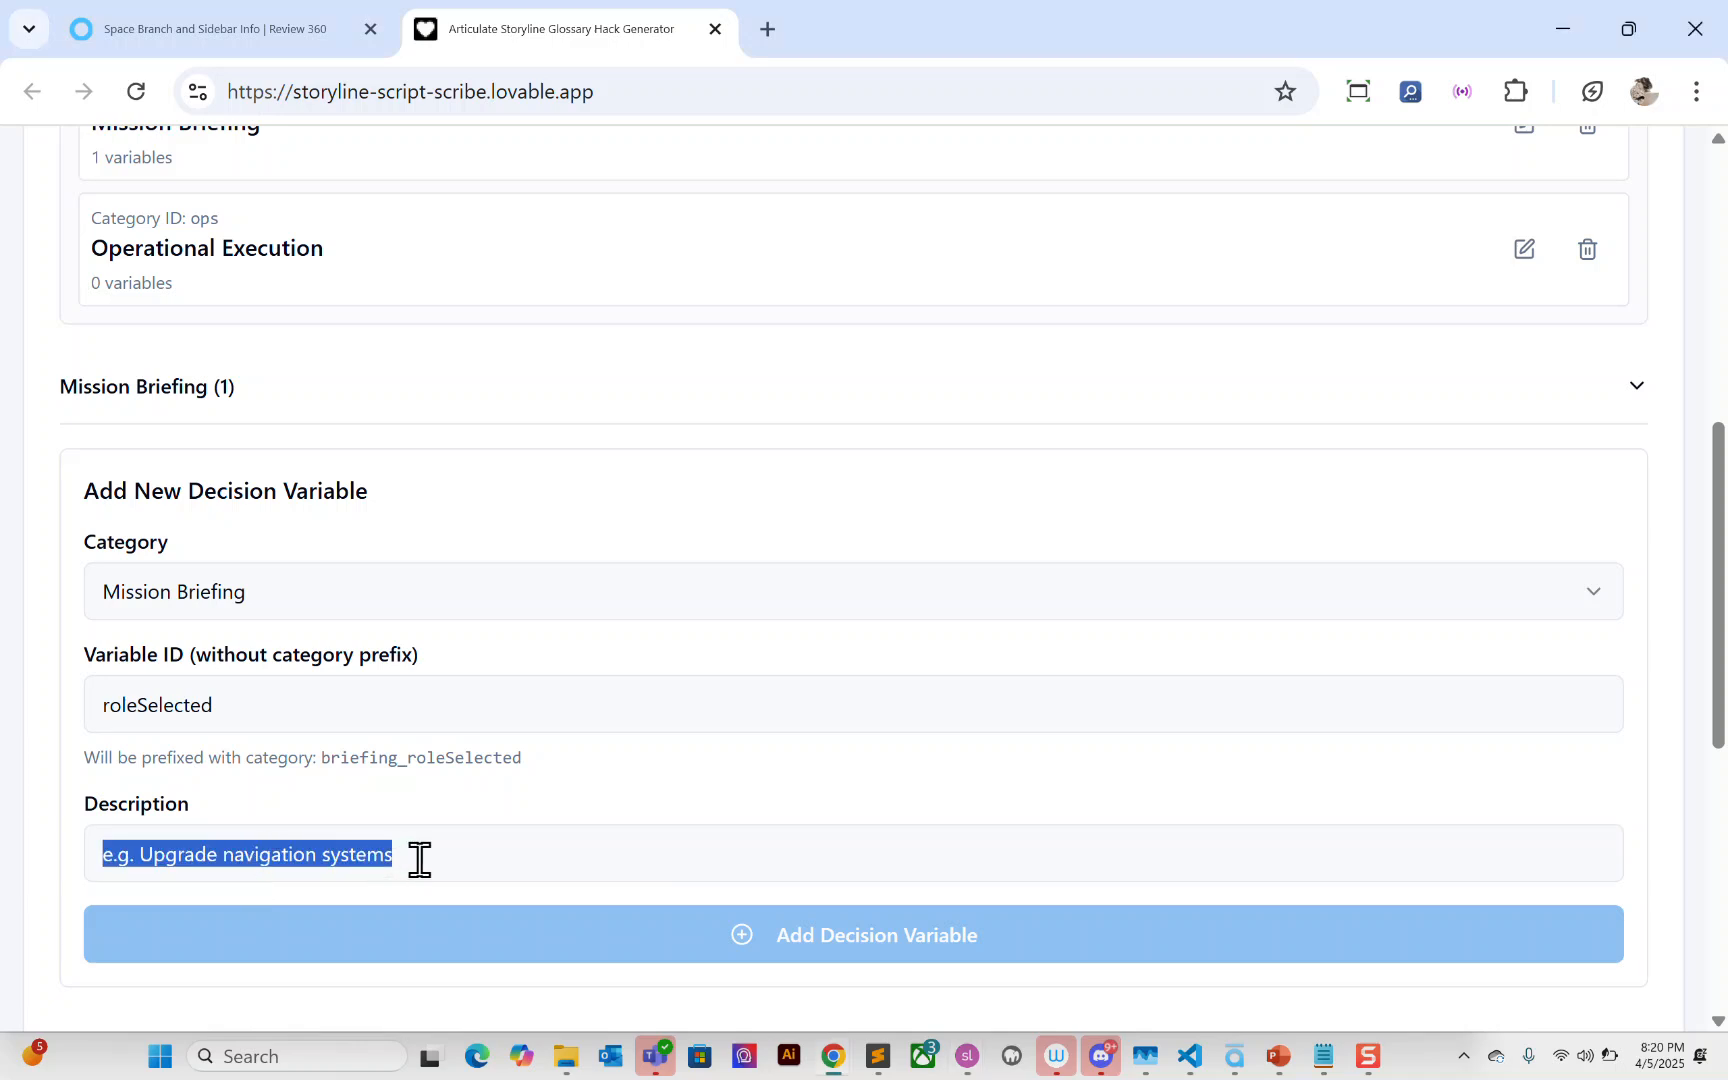
key(ctrl+v)
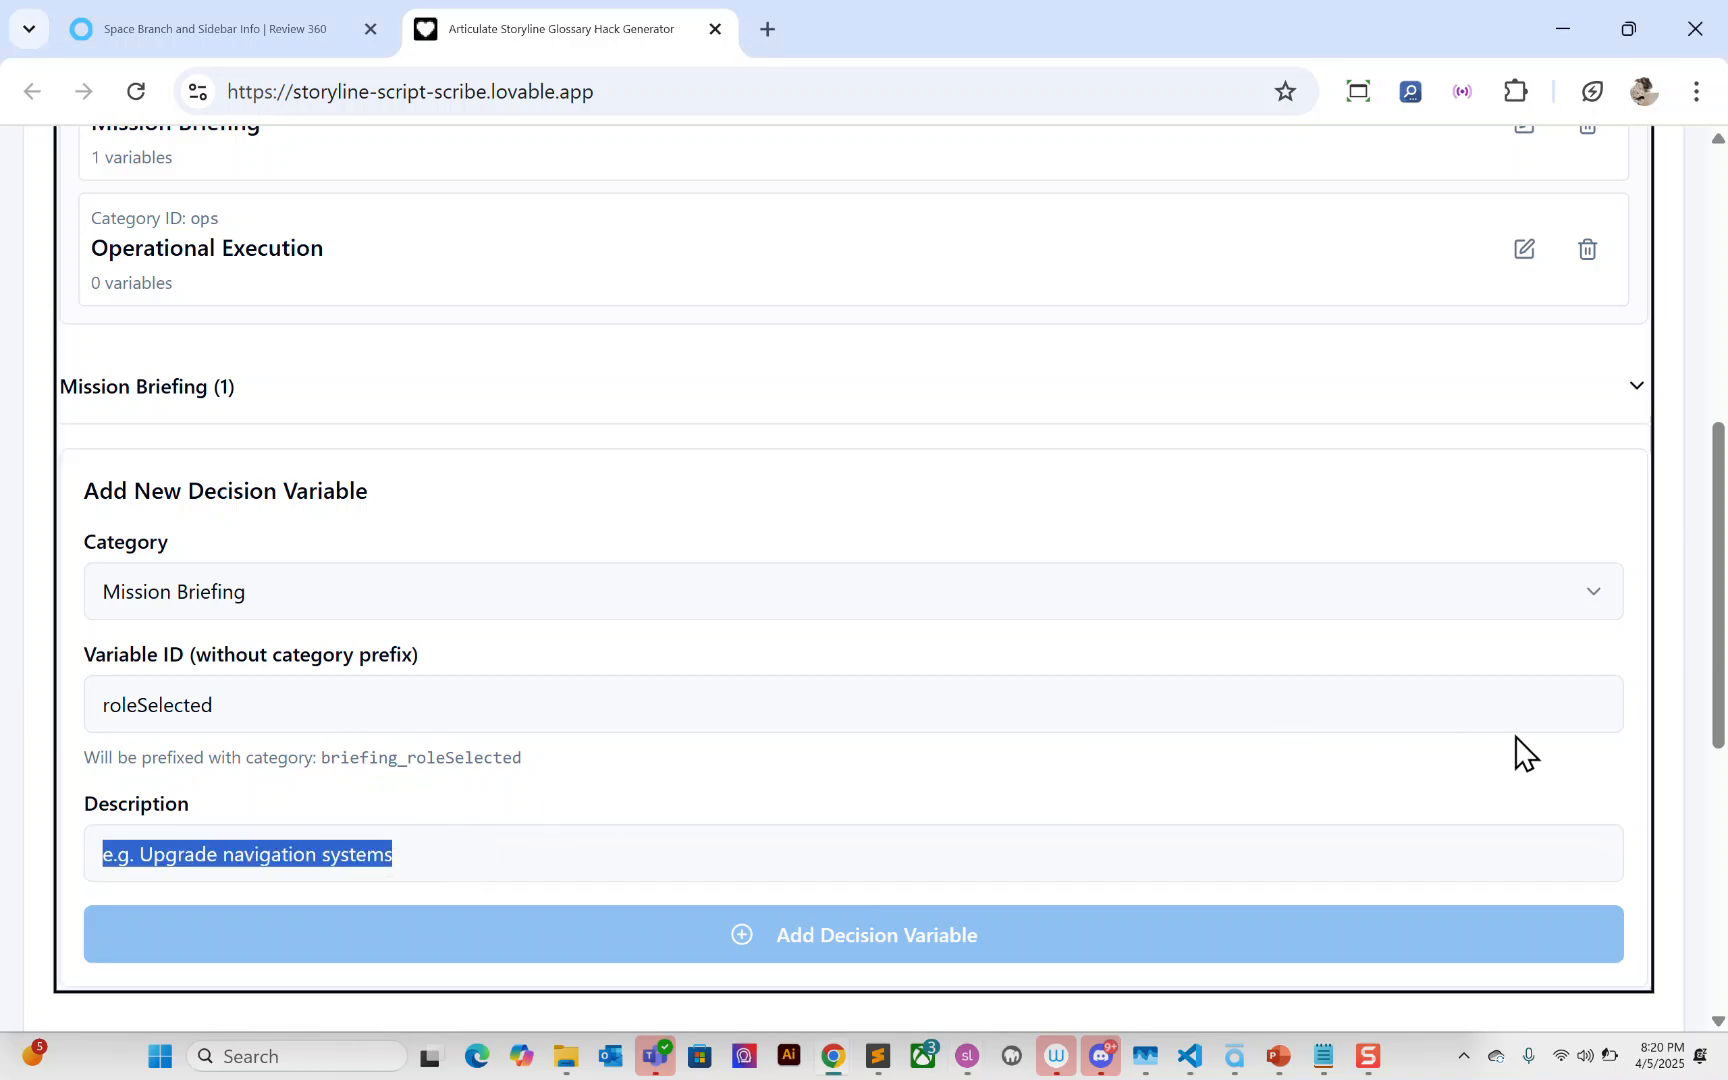
click(1606, 706)
click(463, 856)
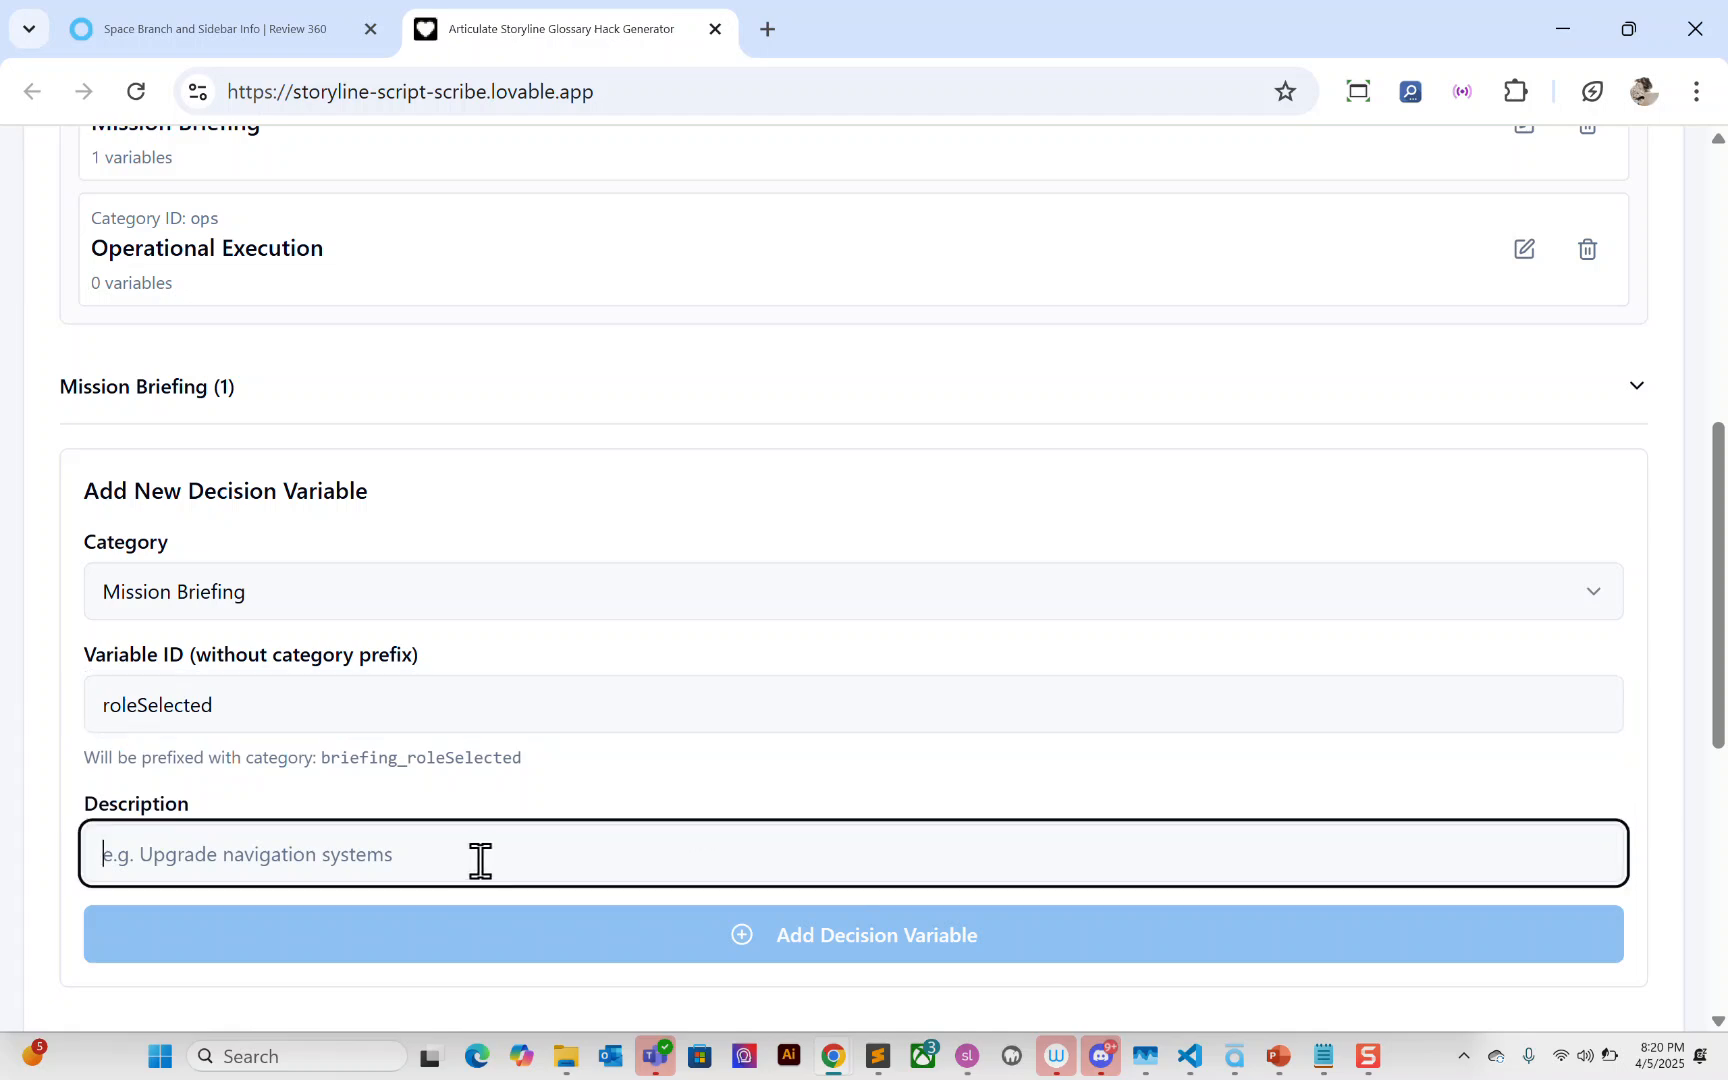
text(Leadership role activated. Learner is taking point on key mission decisions.)
click(864, 945)
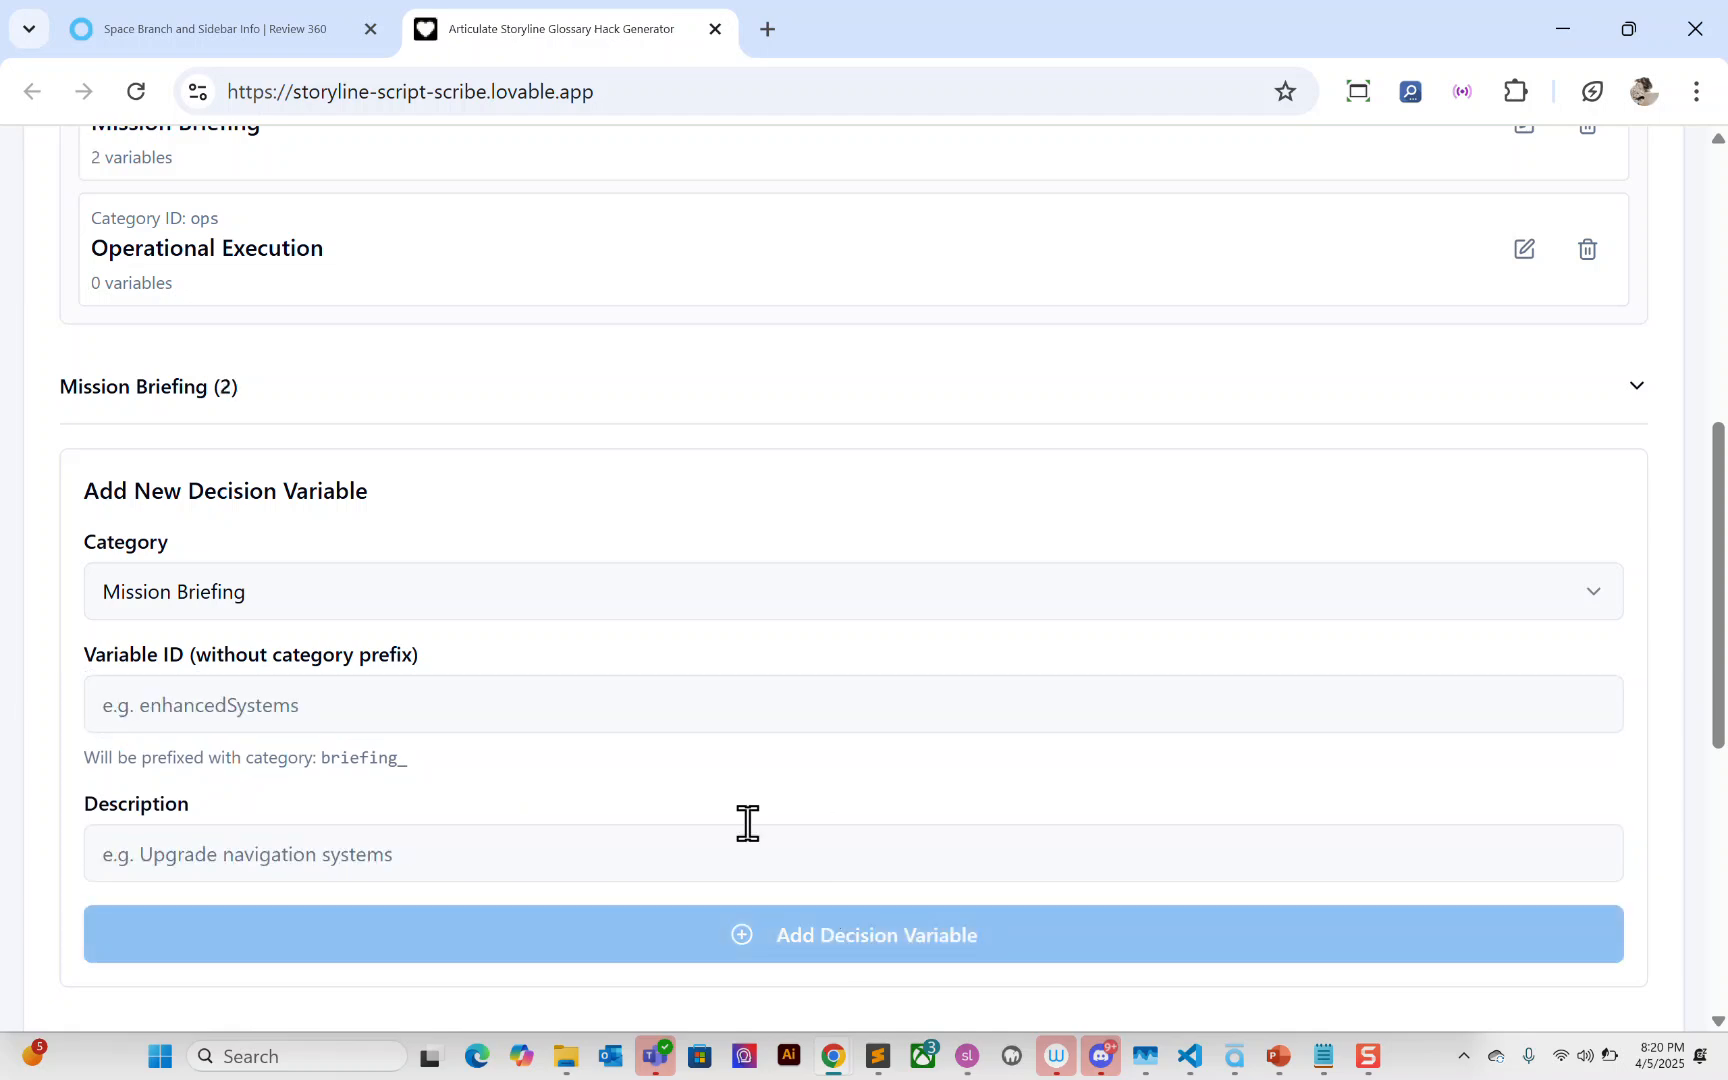
Step: Add an Operational Execution variable with ID decision1_made and description "Manual power reroute in effect. Learner opts for immediate control and risk management."
click(347, 610)
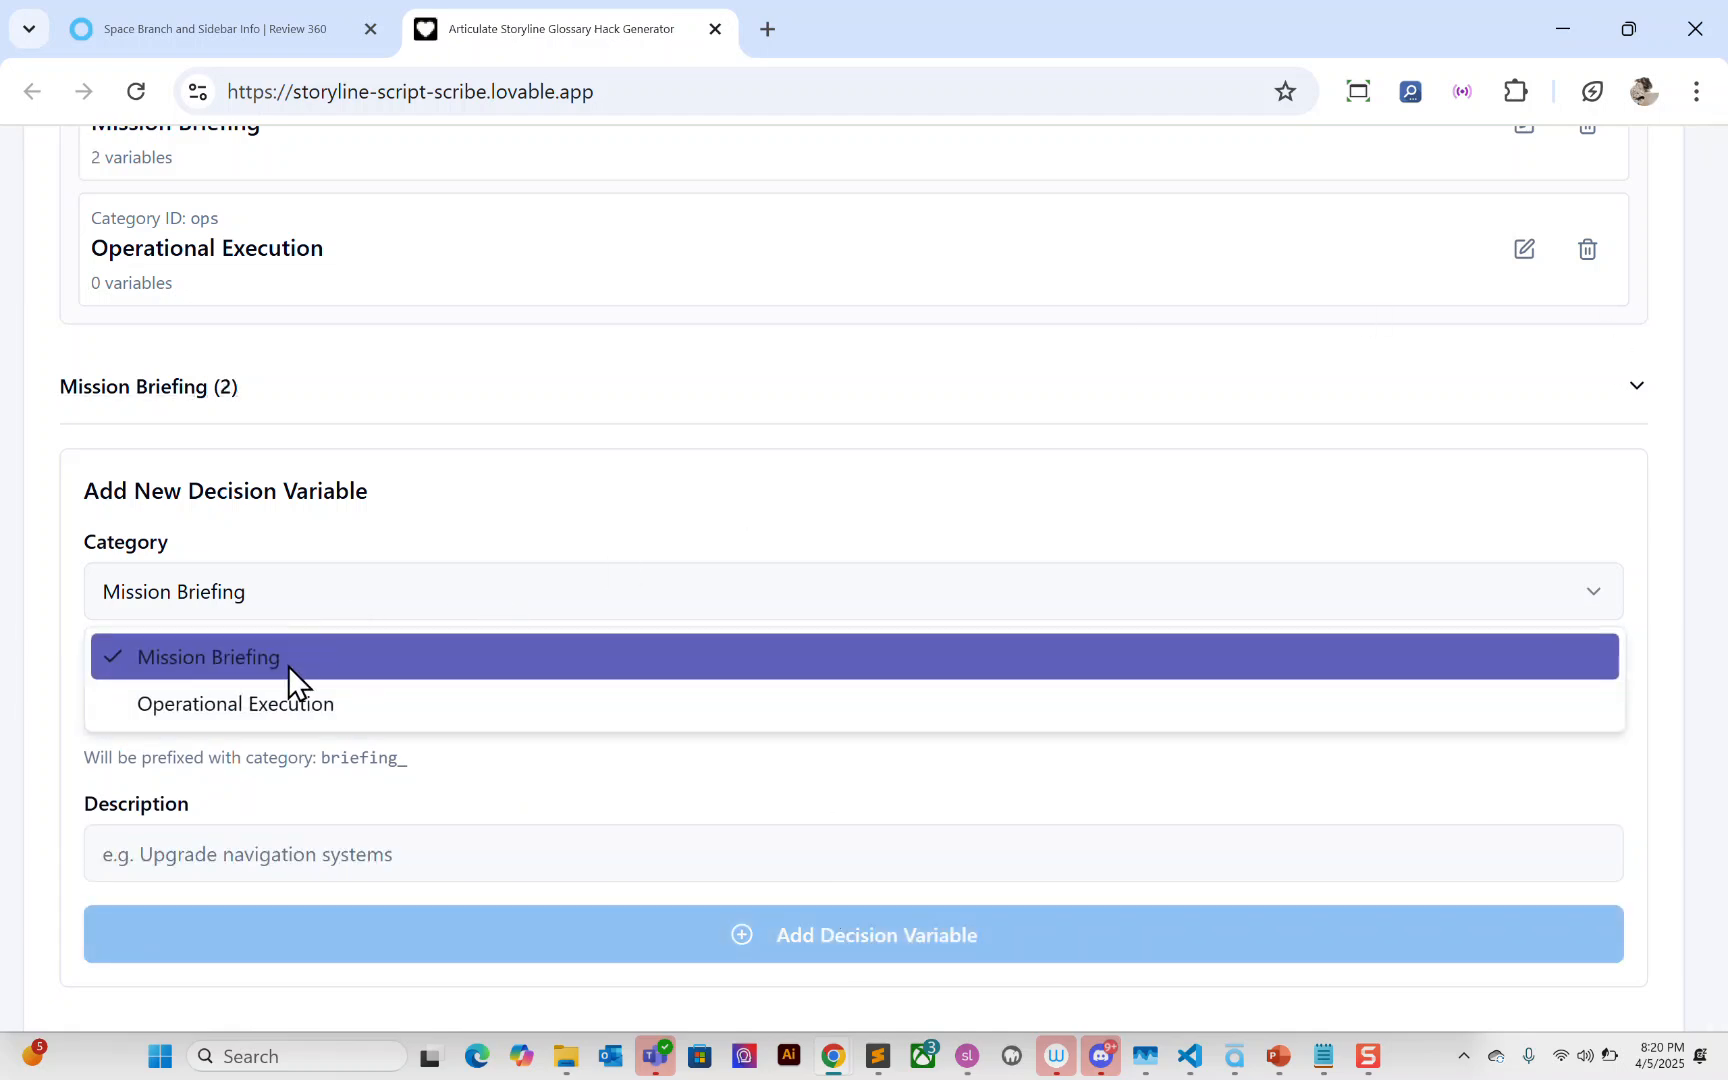
click(279, 703)
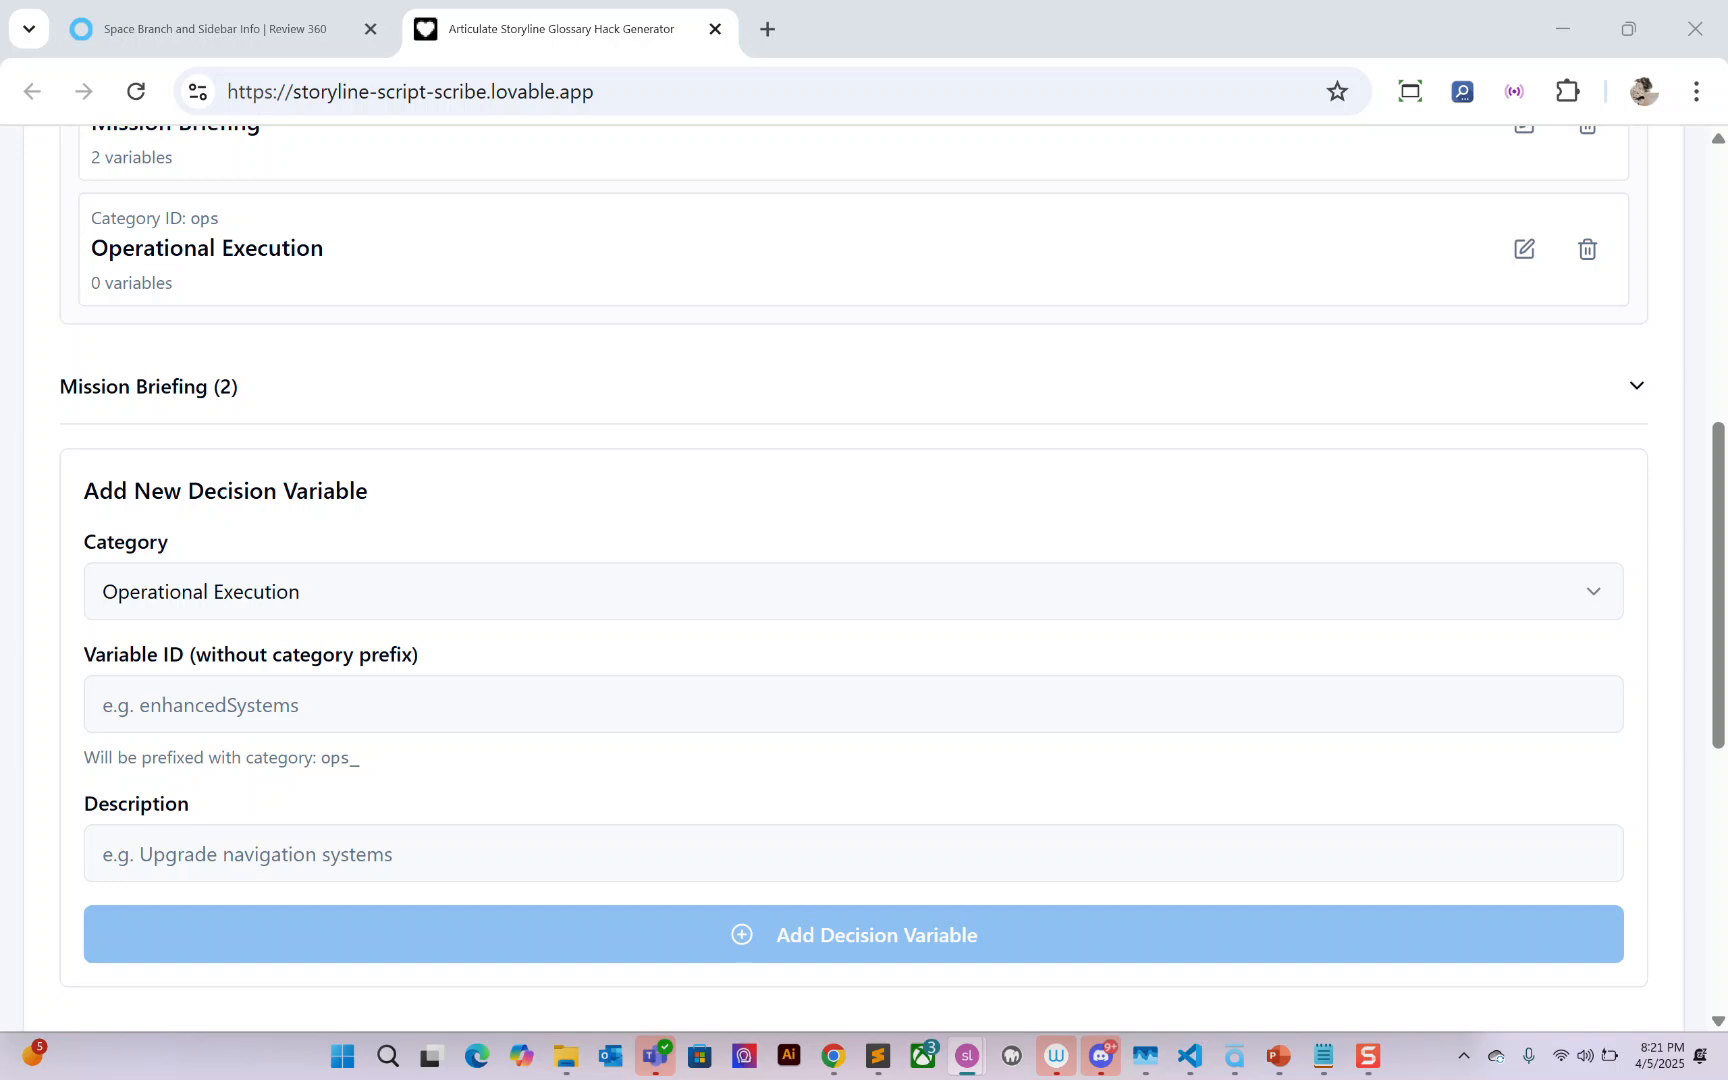
click(255, 700)
text(decision1_made)
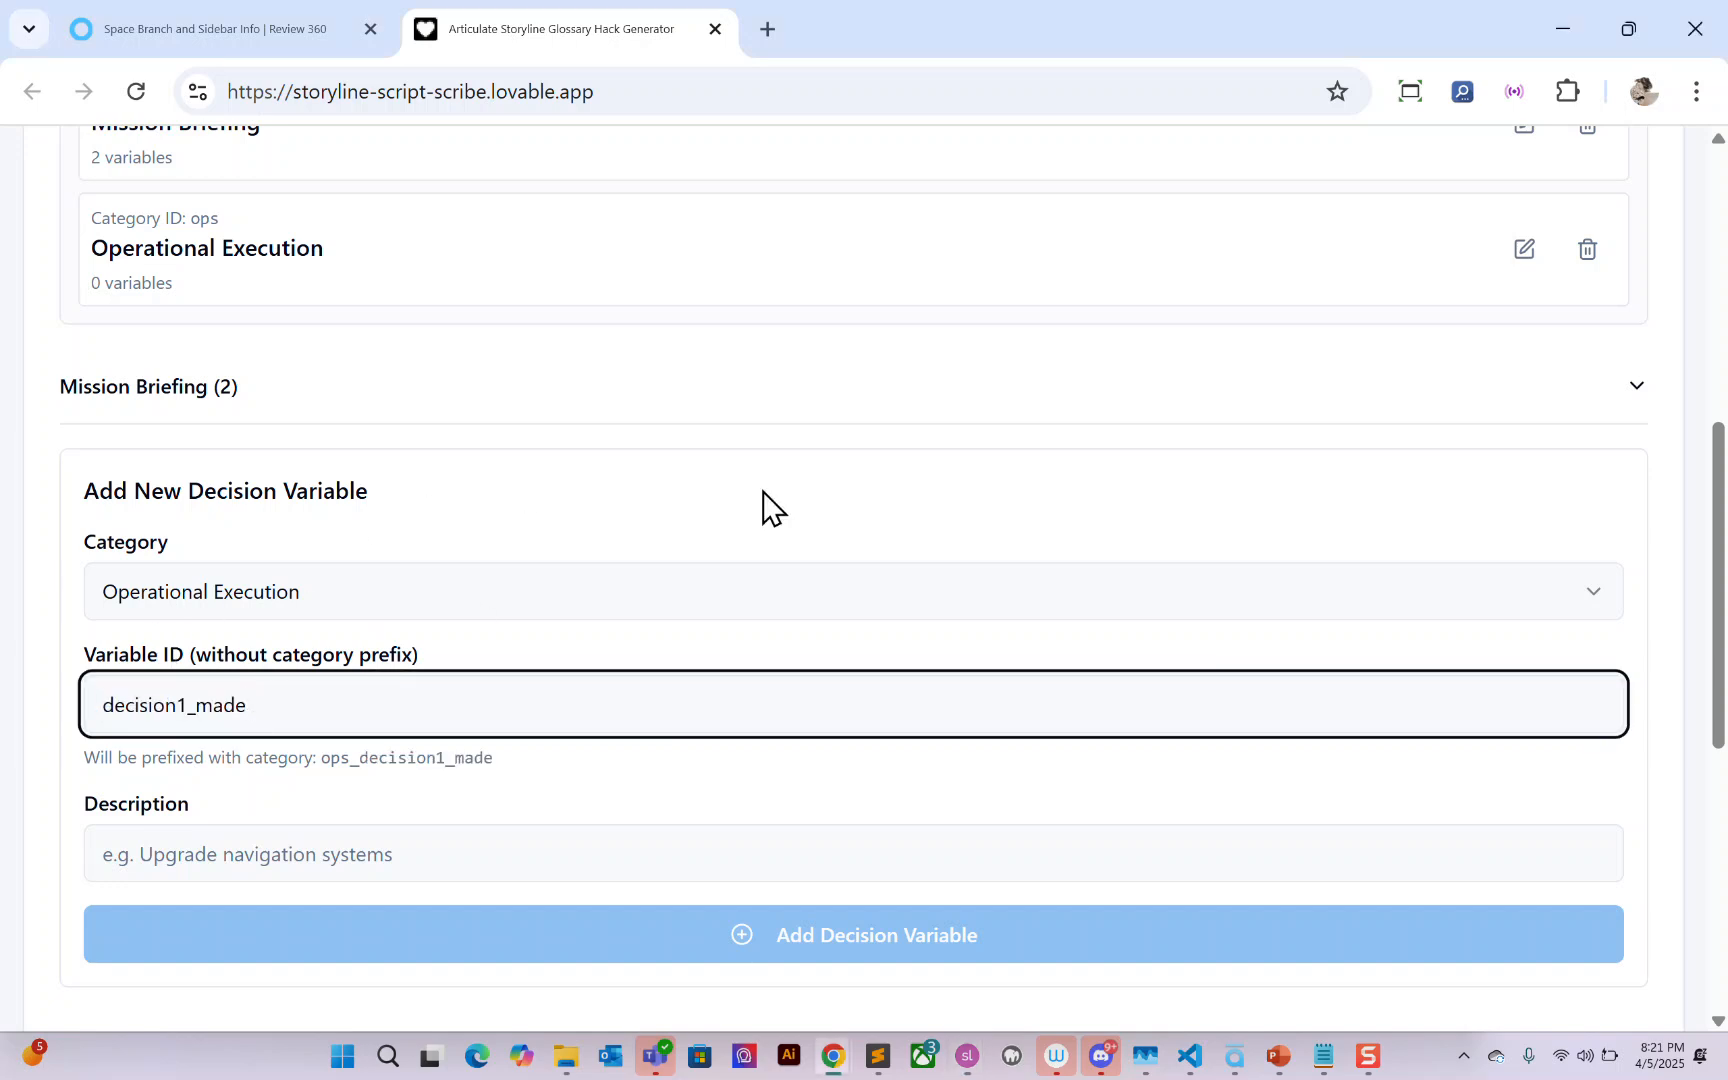
key(alt+Tab)
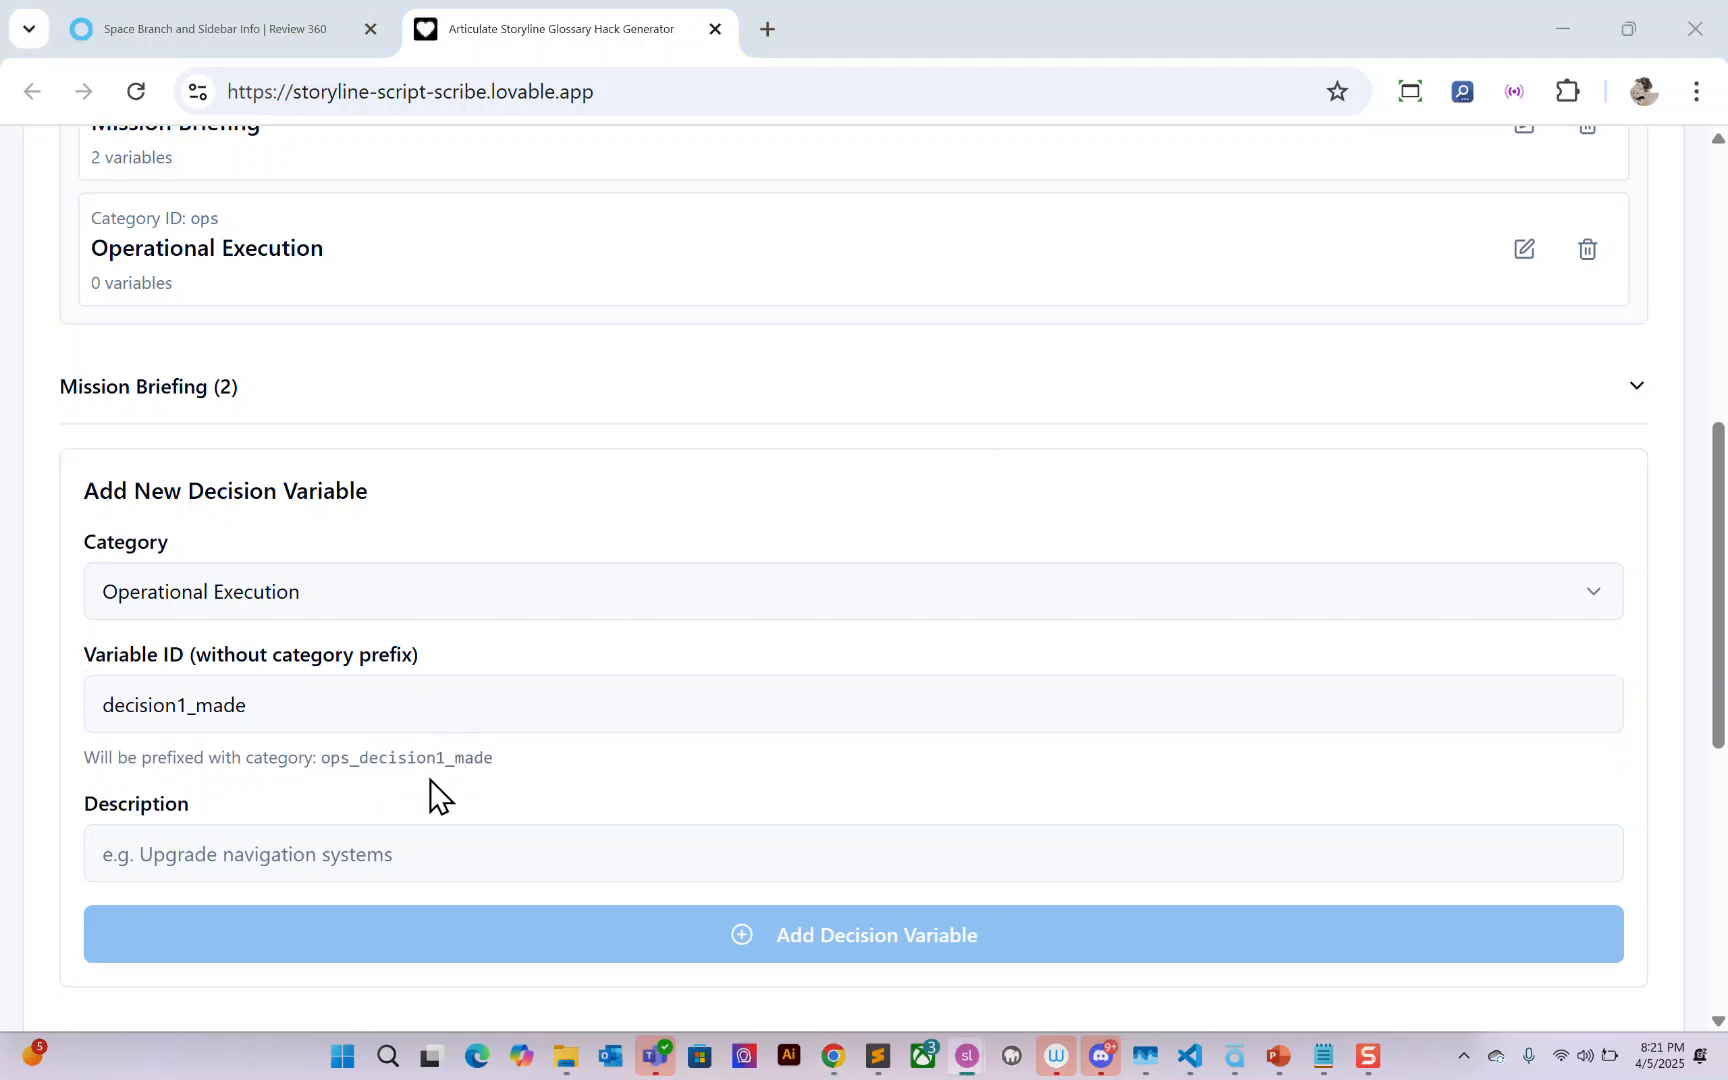
click(378, 853)
text(Manual power reroute in effect. Learner opts for immediate control and risk management.)
click(413, 930)
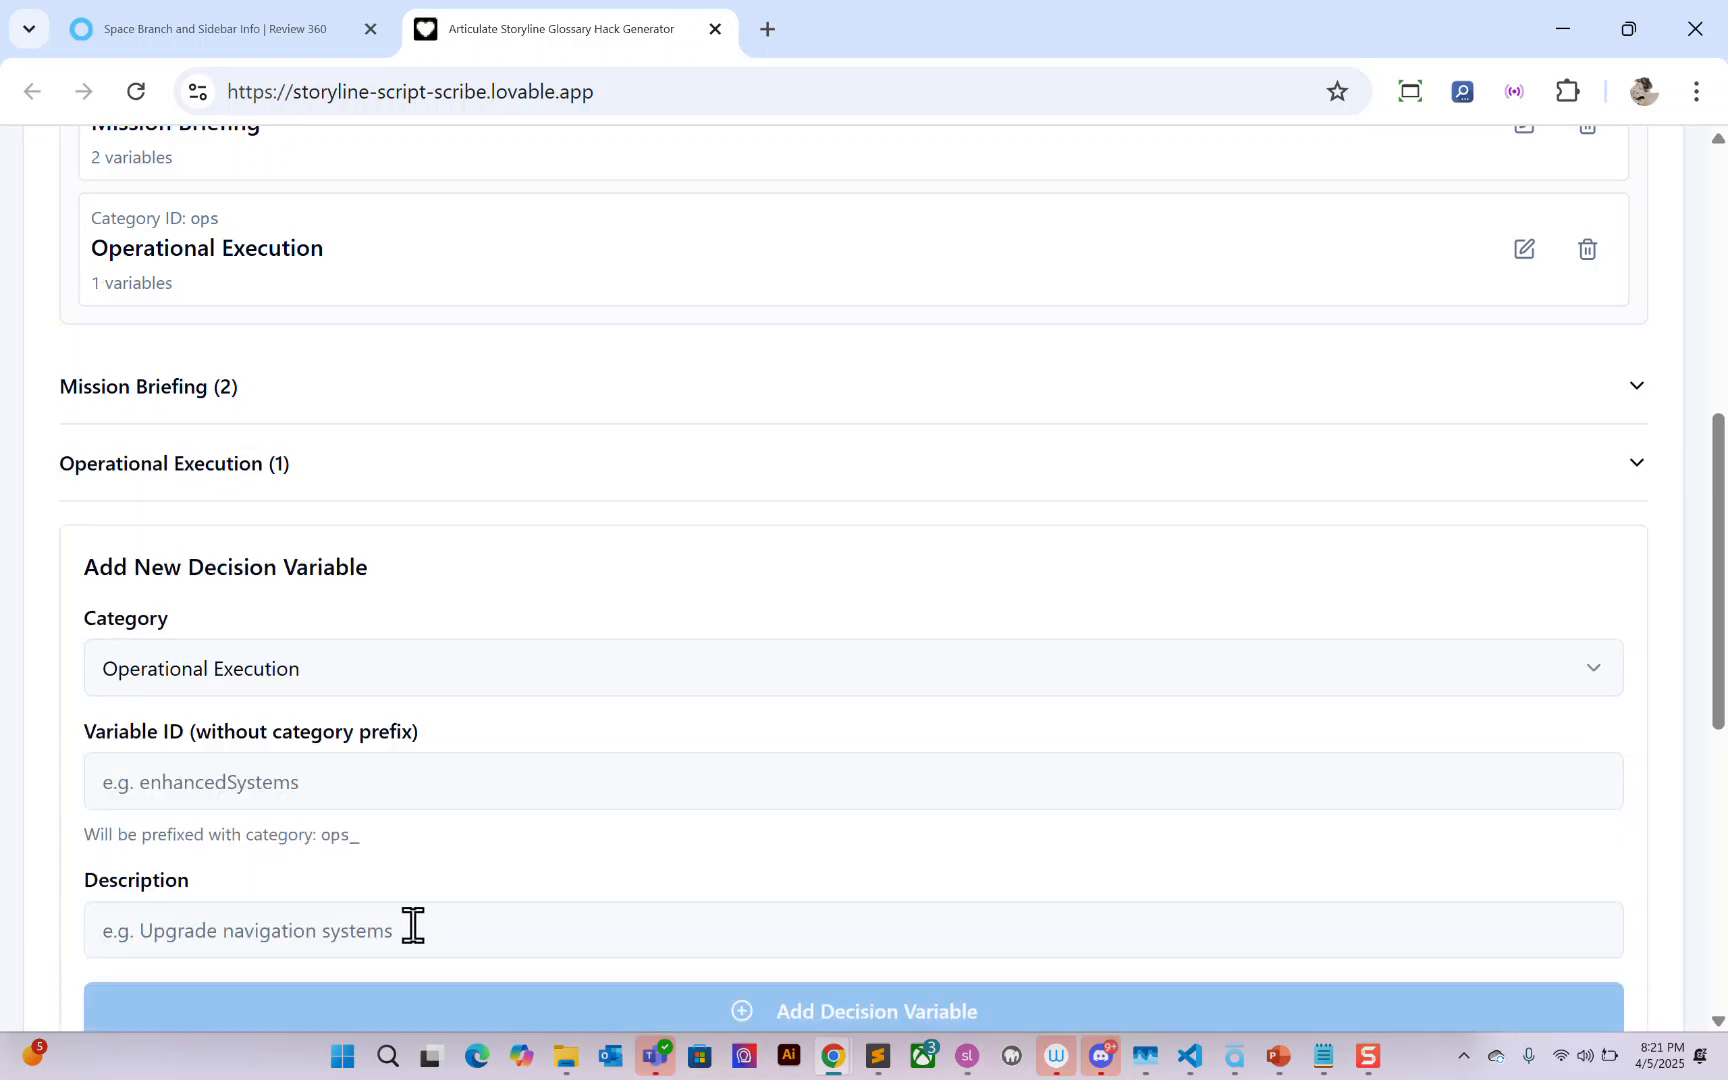
Step: Add an Operational Execution variable with ID taskSuccessRate and description "Task completed with no critical errors. Mission integrity remains intact."
scroll(390, 683, down, 1)
scroll(390, 683, down, 2)
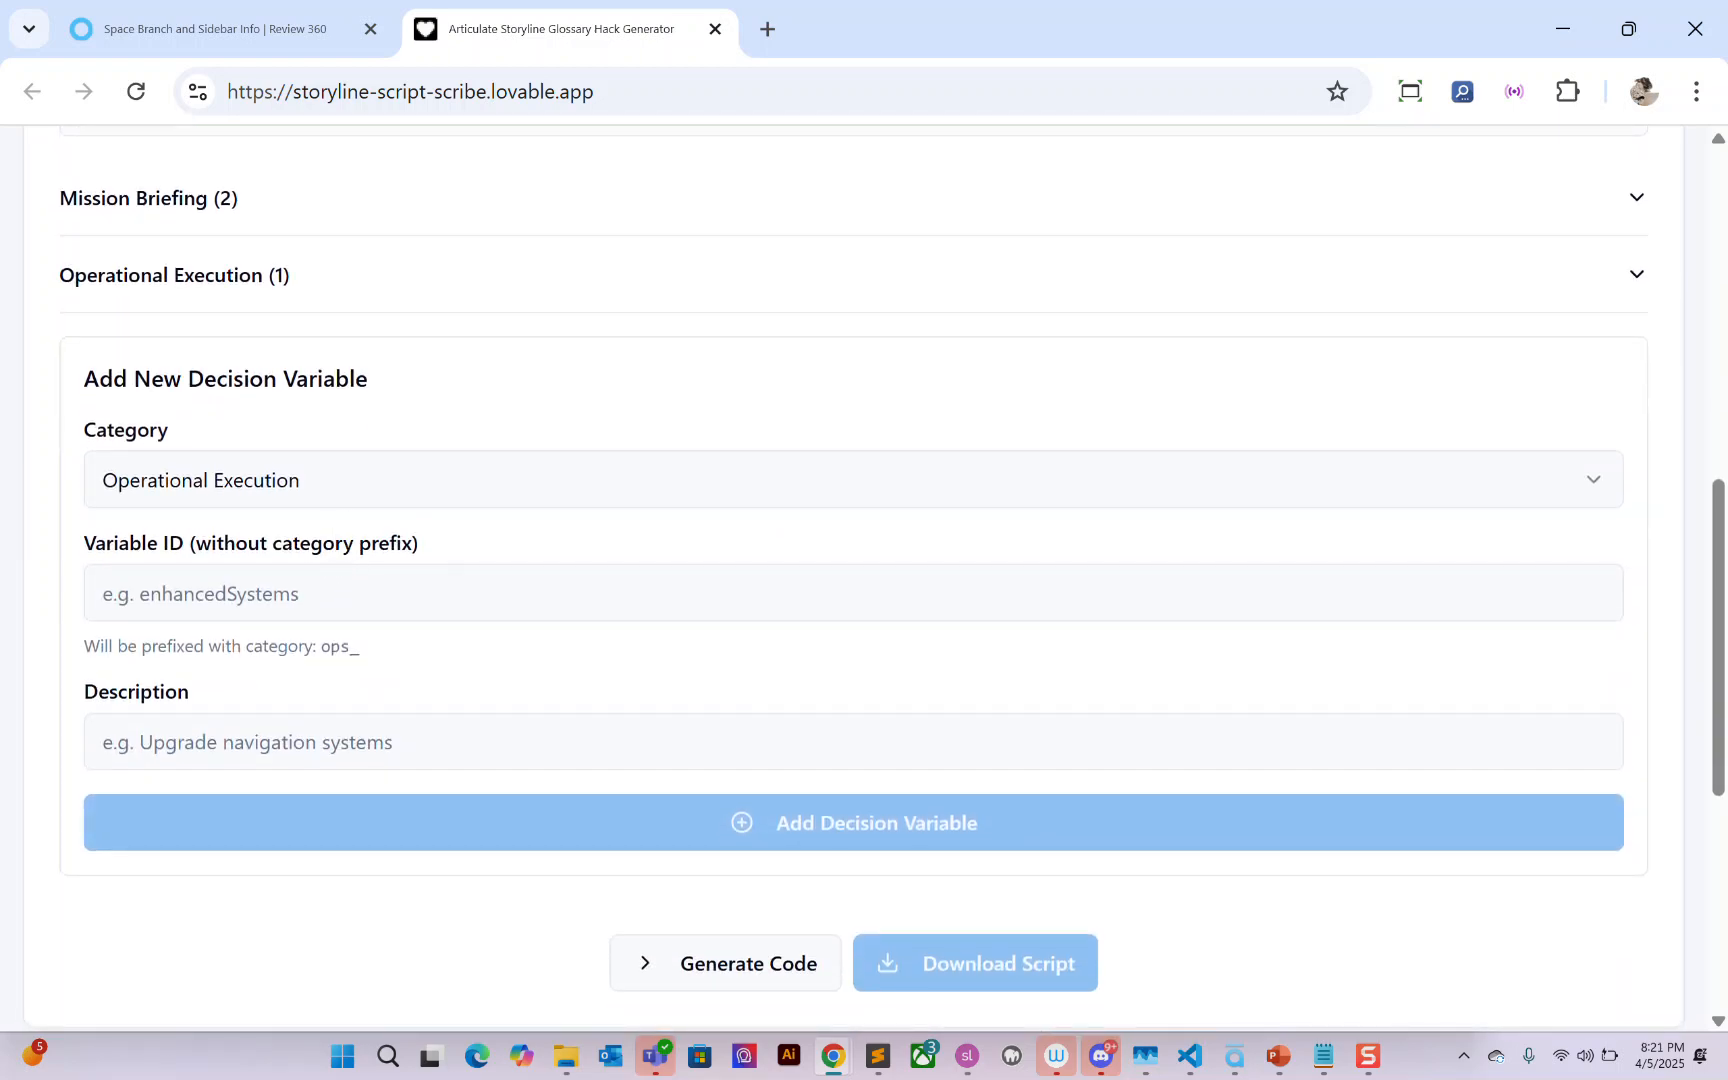
key(alt+Tab)
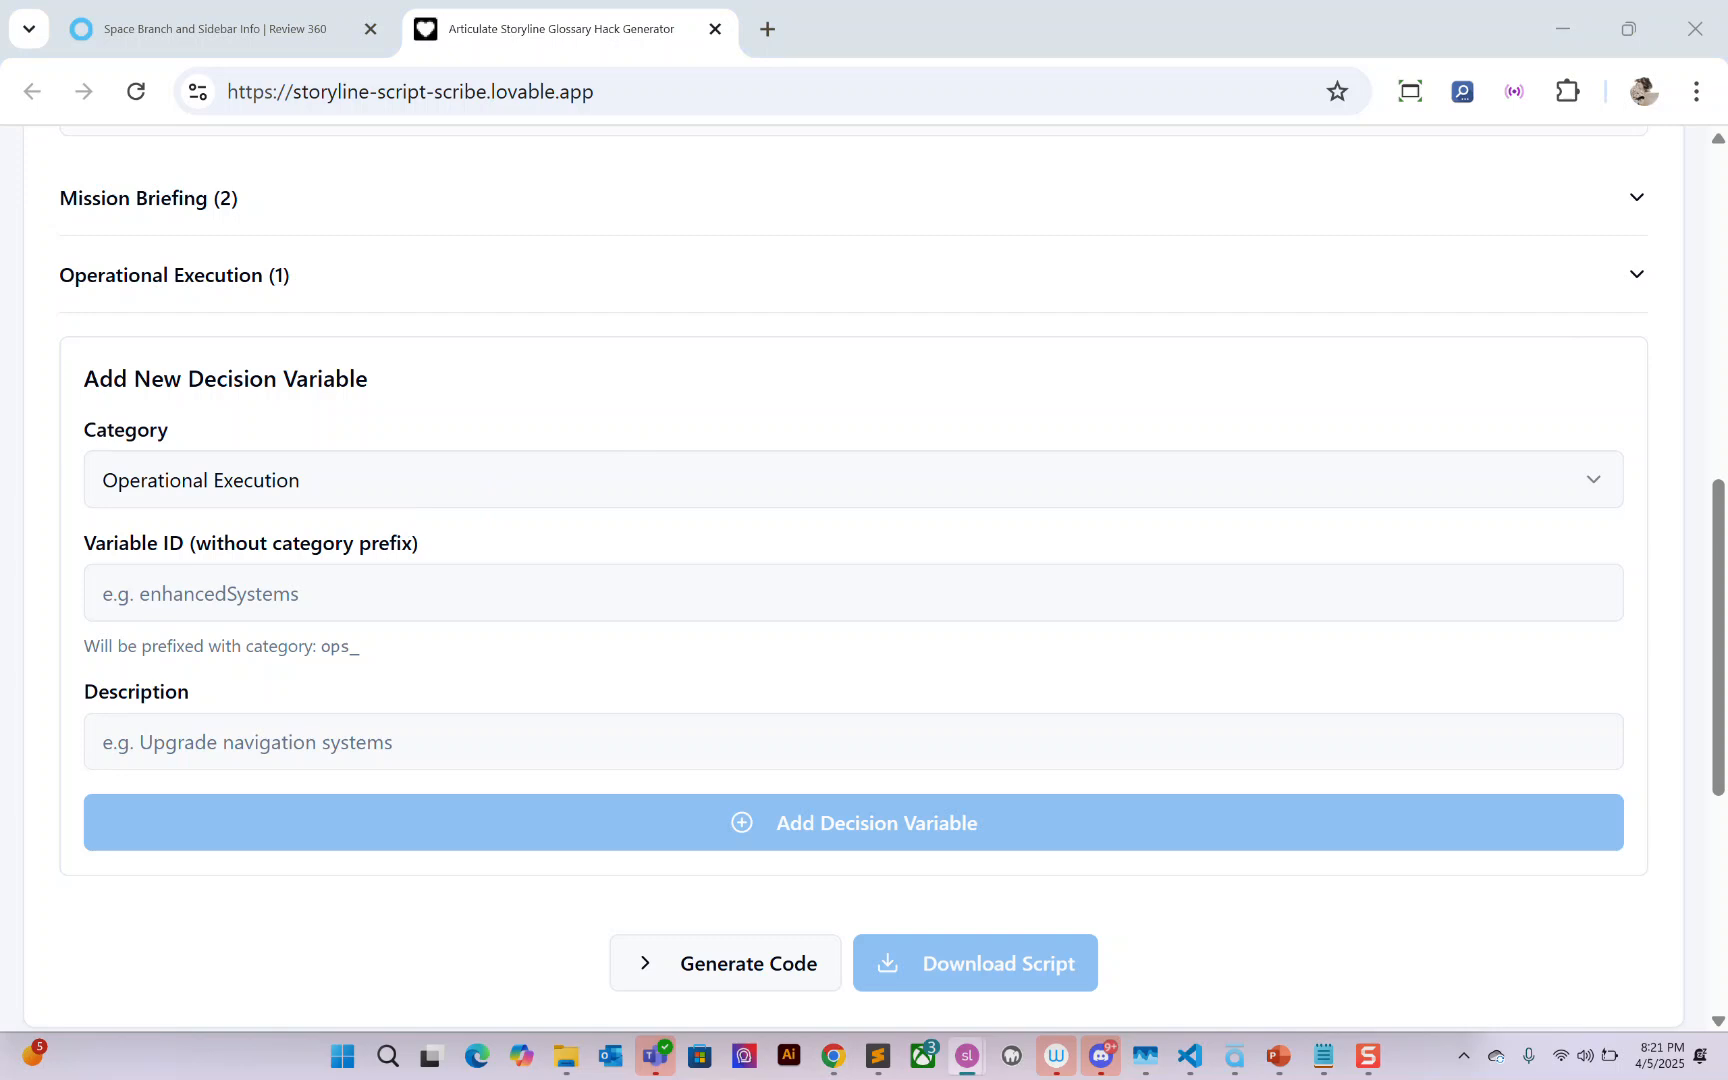
click(324, 598)
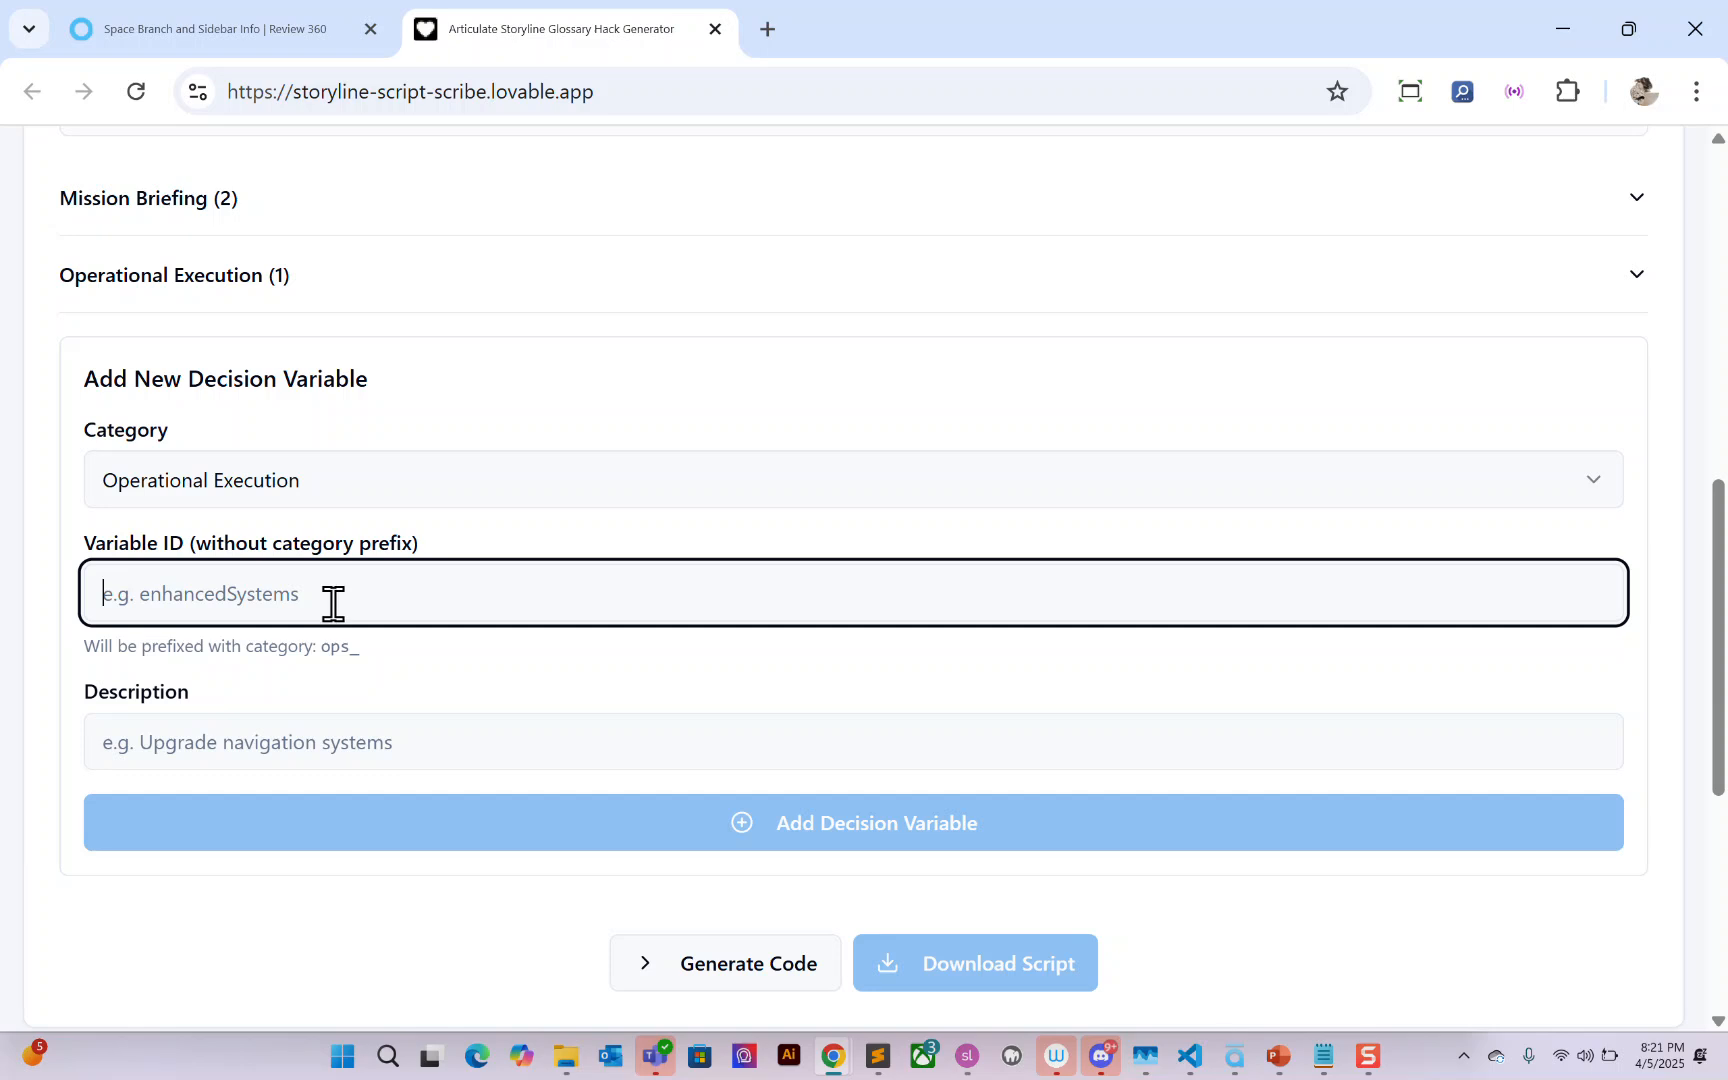
text(taskSuccessRate)
key(alt+Tab)
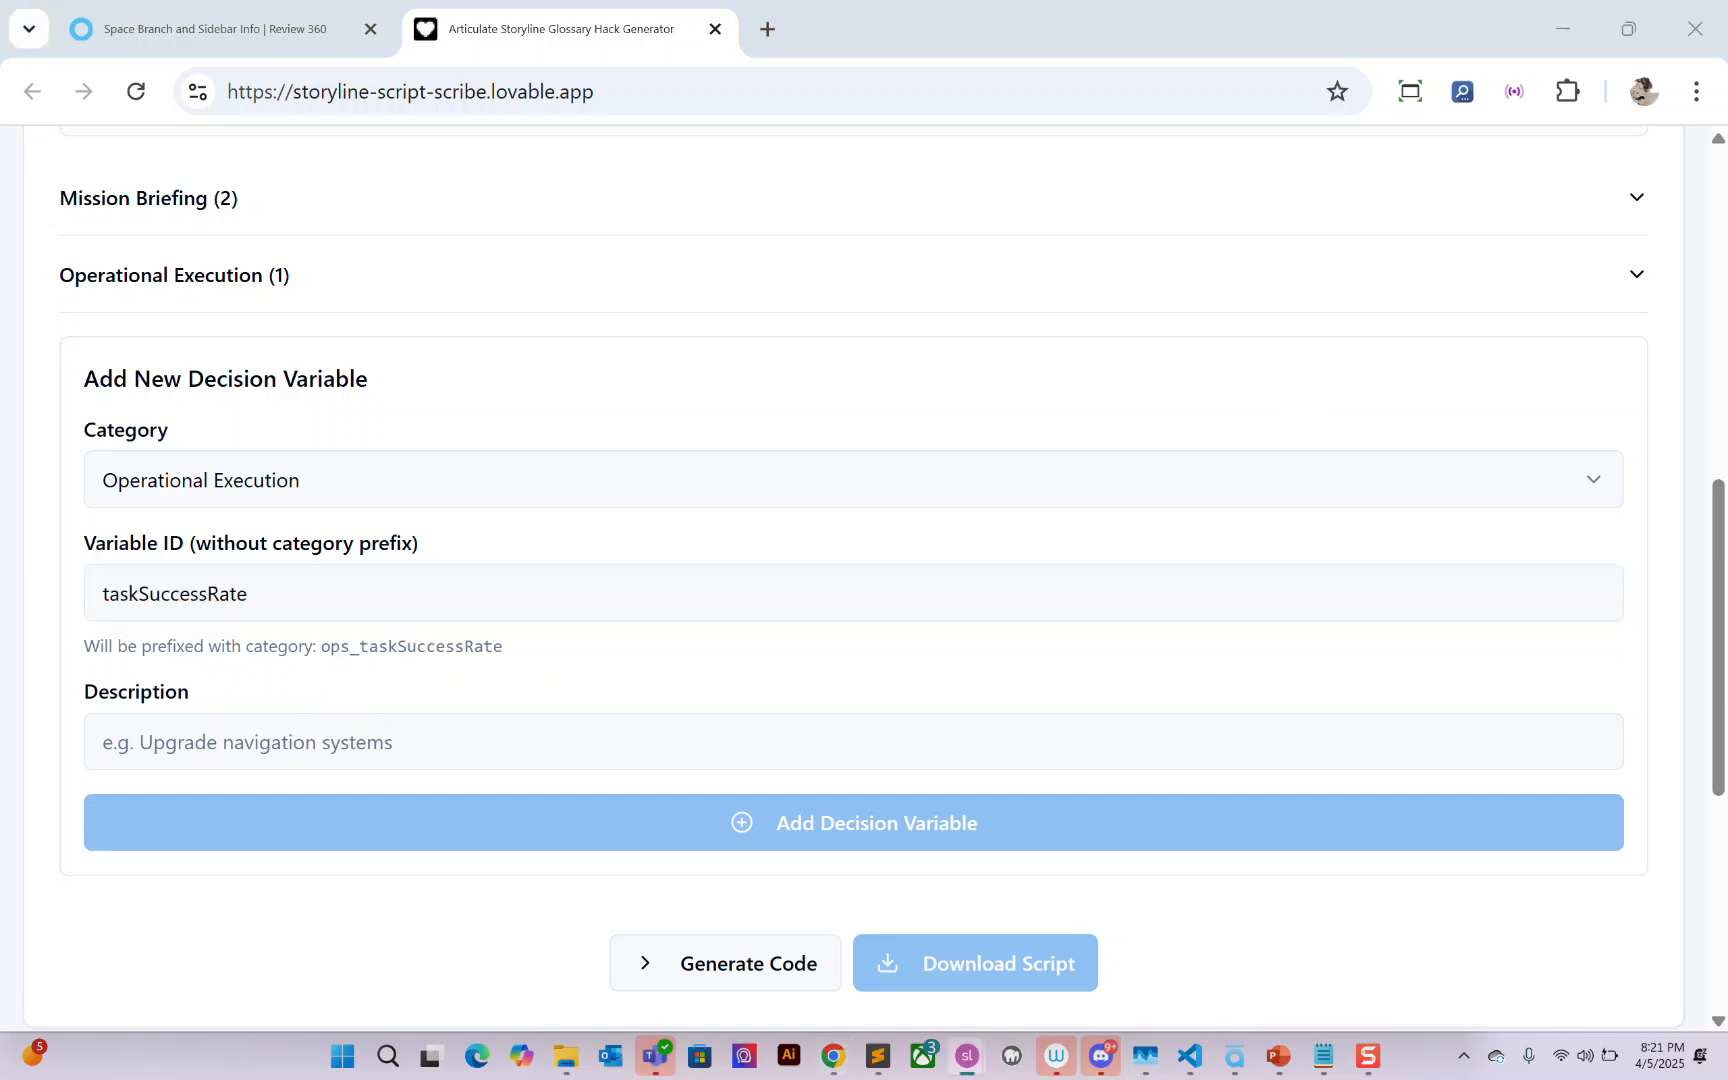
drag(216, 750, 248, 718)
click(204, 747)
double_click(235, 746)
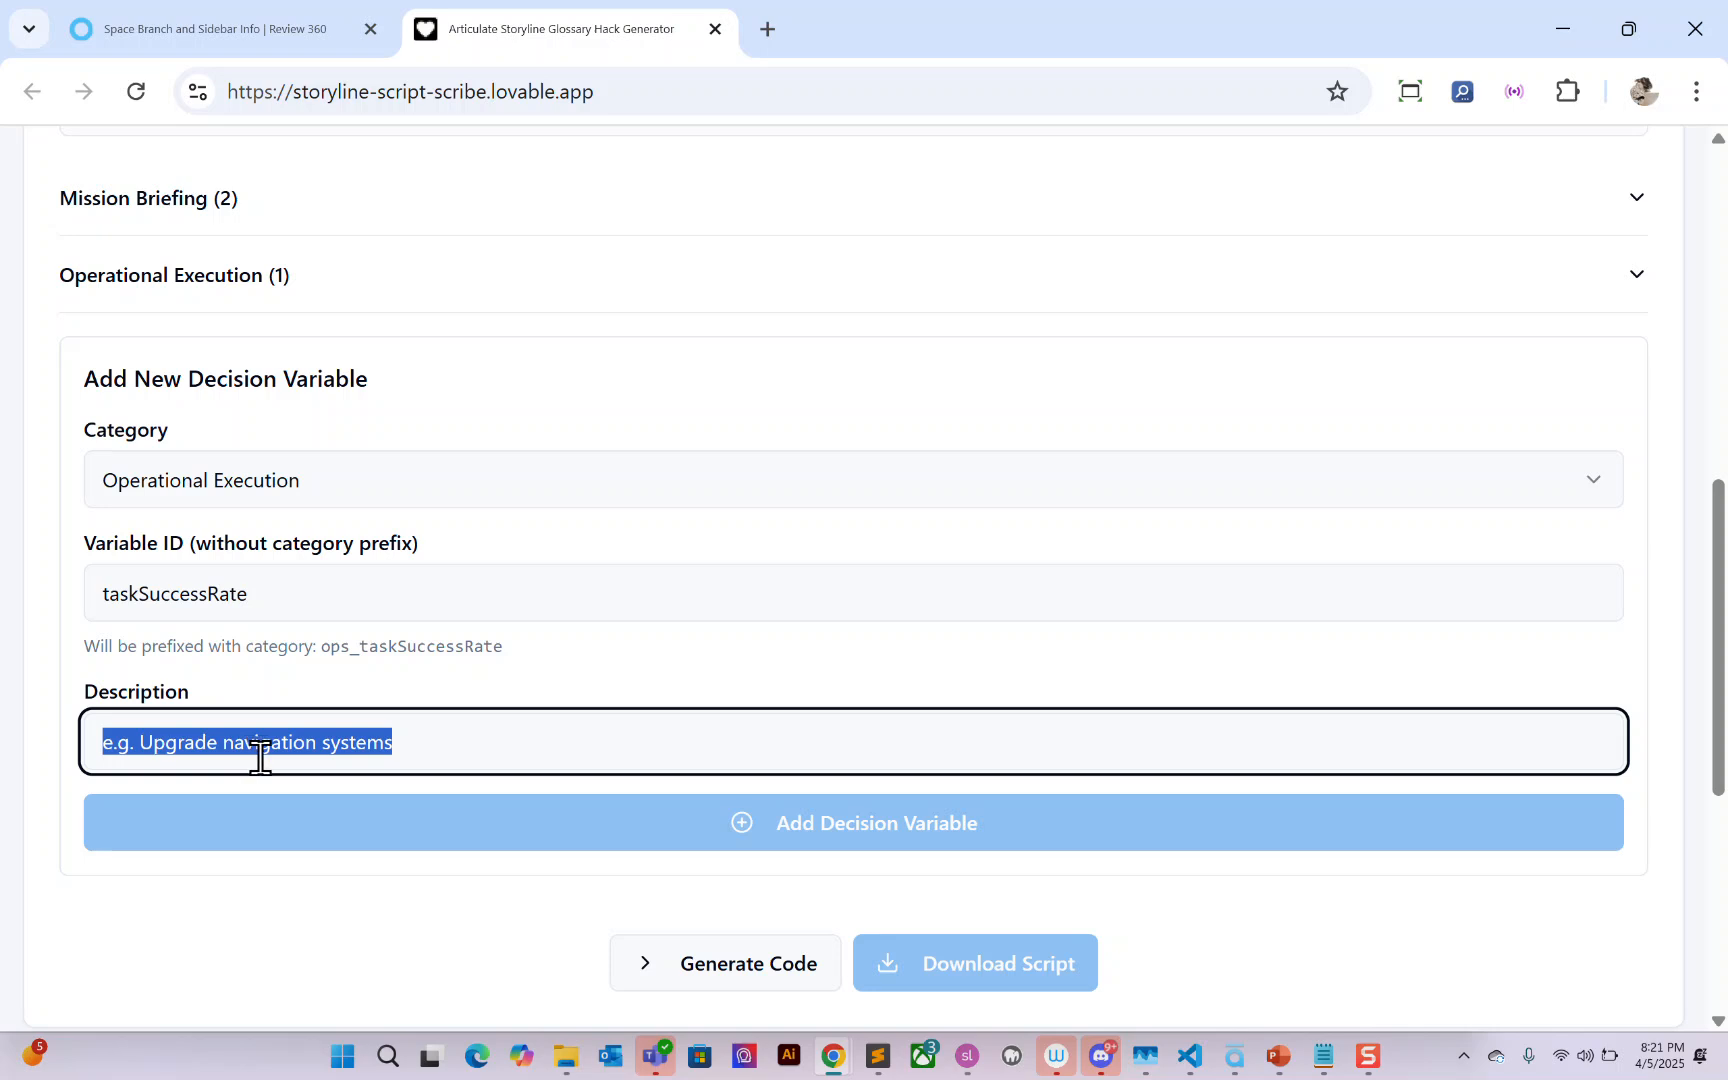
click(434, 748)
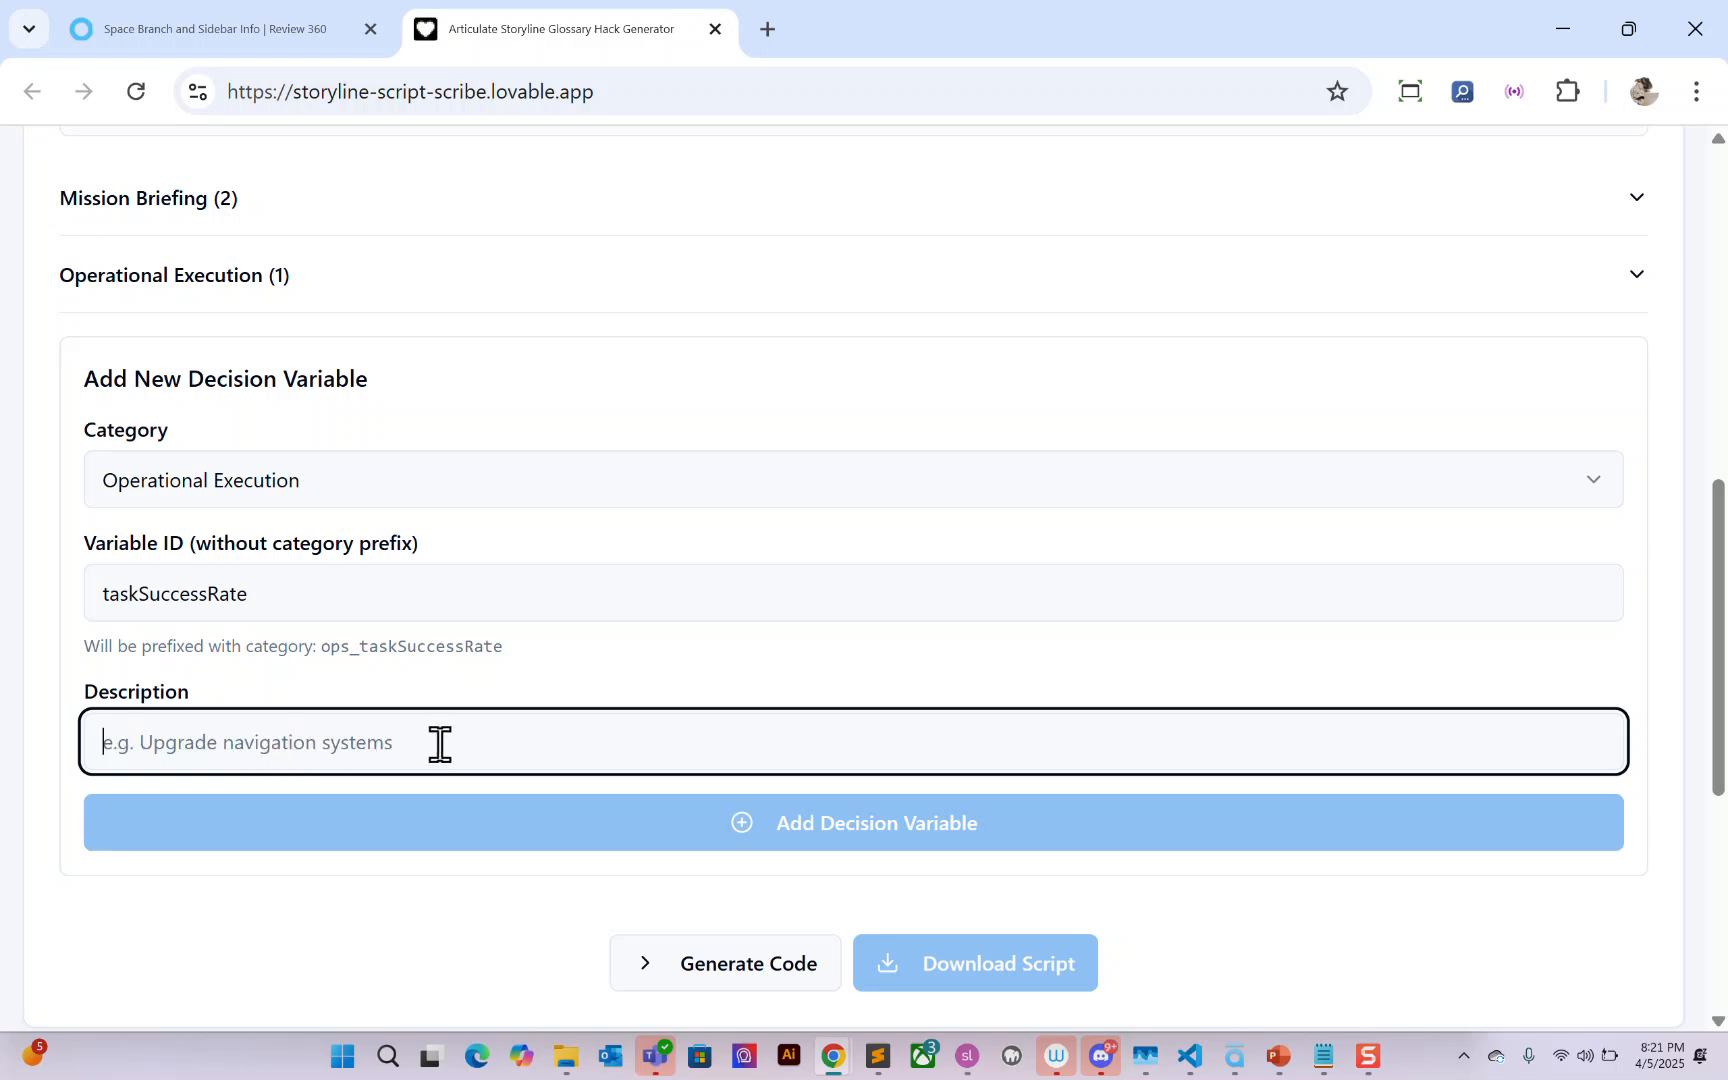
text(Task completed with no critical errors. Mission integrity remains intact.)
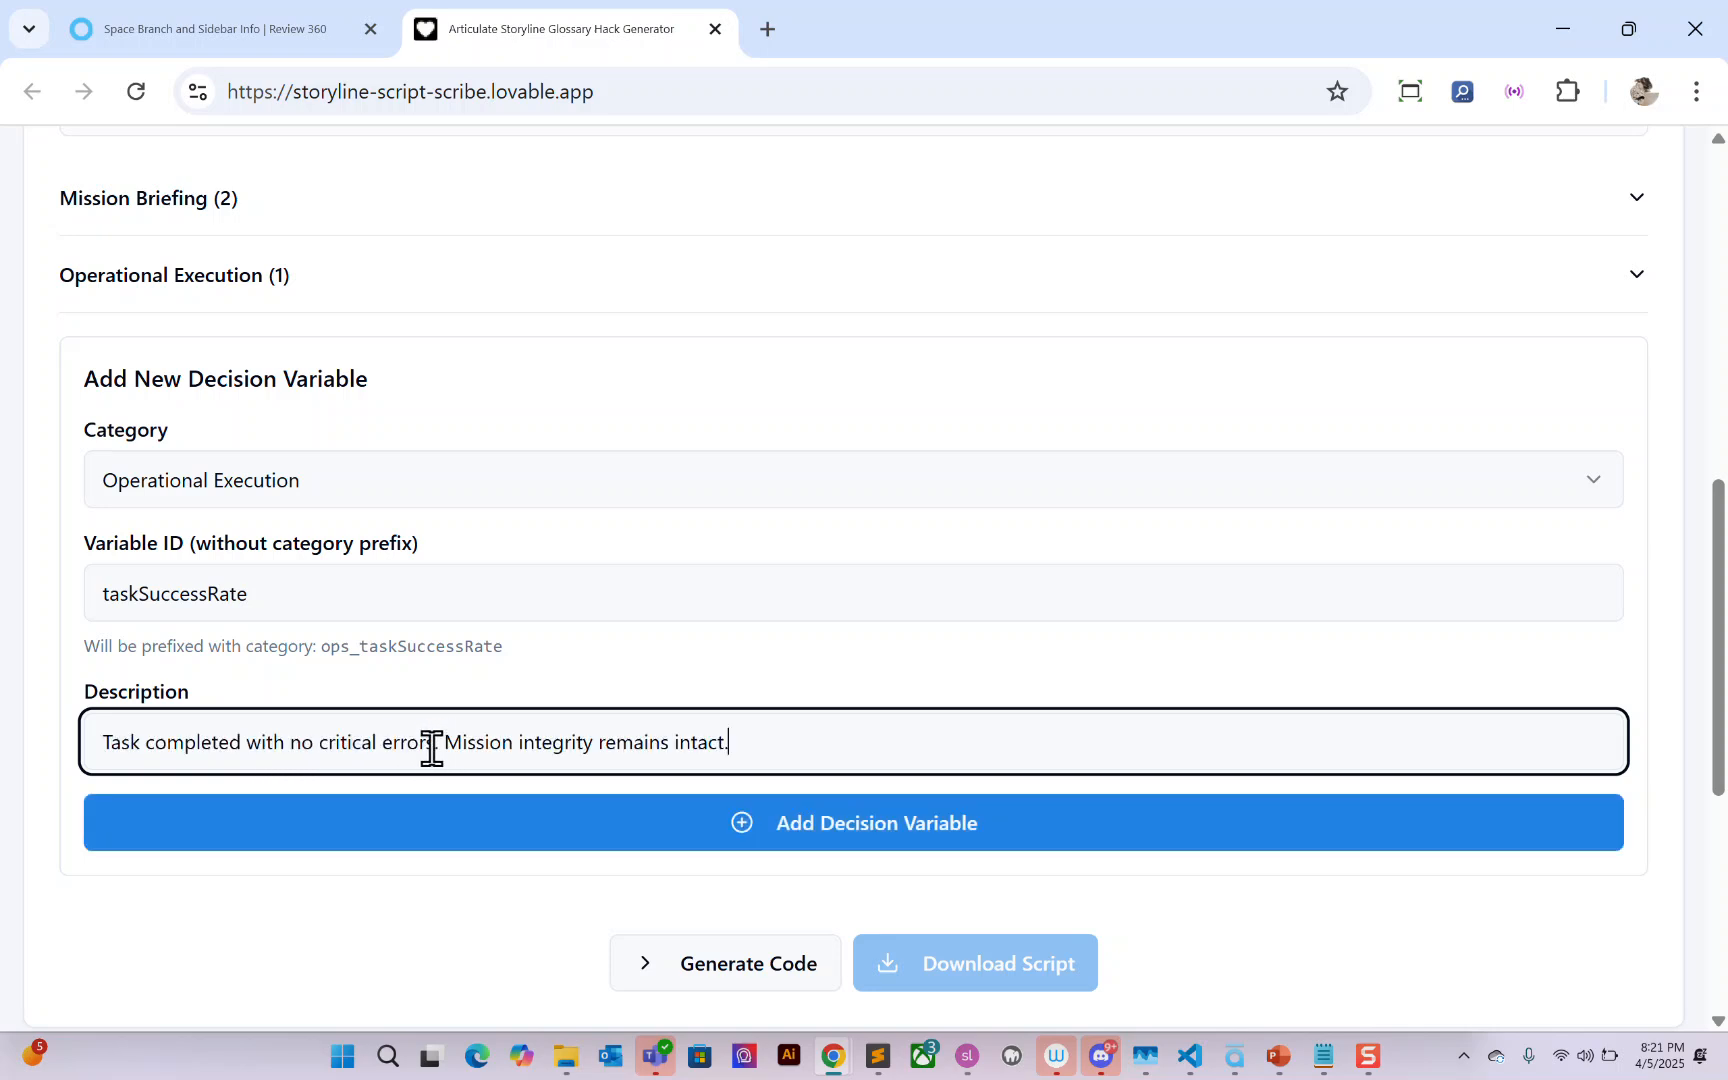
click(834, 825)
Step: Add an Operational Execution variable with ID teamCoordinationScore, without the ops_ prefix, and description "Team coordination confirmed. Learner initiates collaborative protocols during execution."
key(alt+Tab)
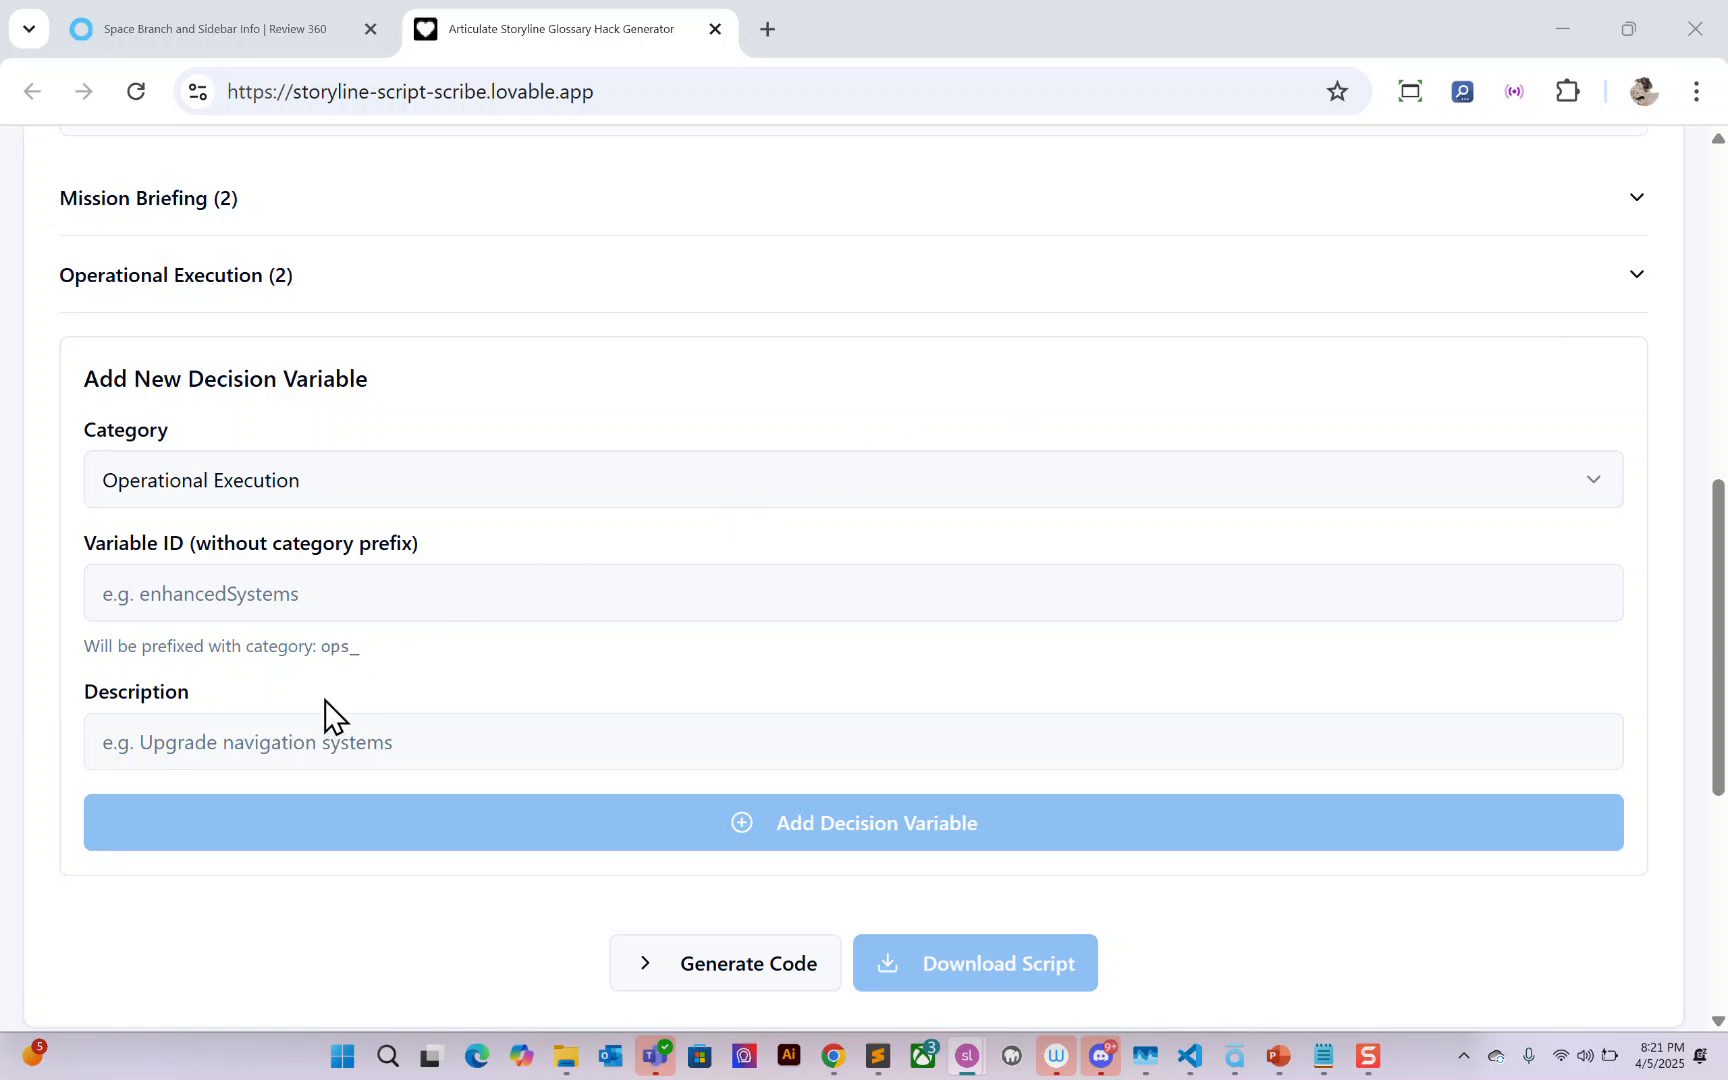
click(325, 595)
text(ops_teamCoordinationScore)
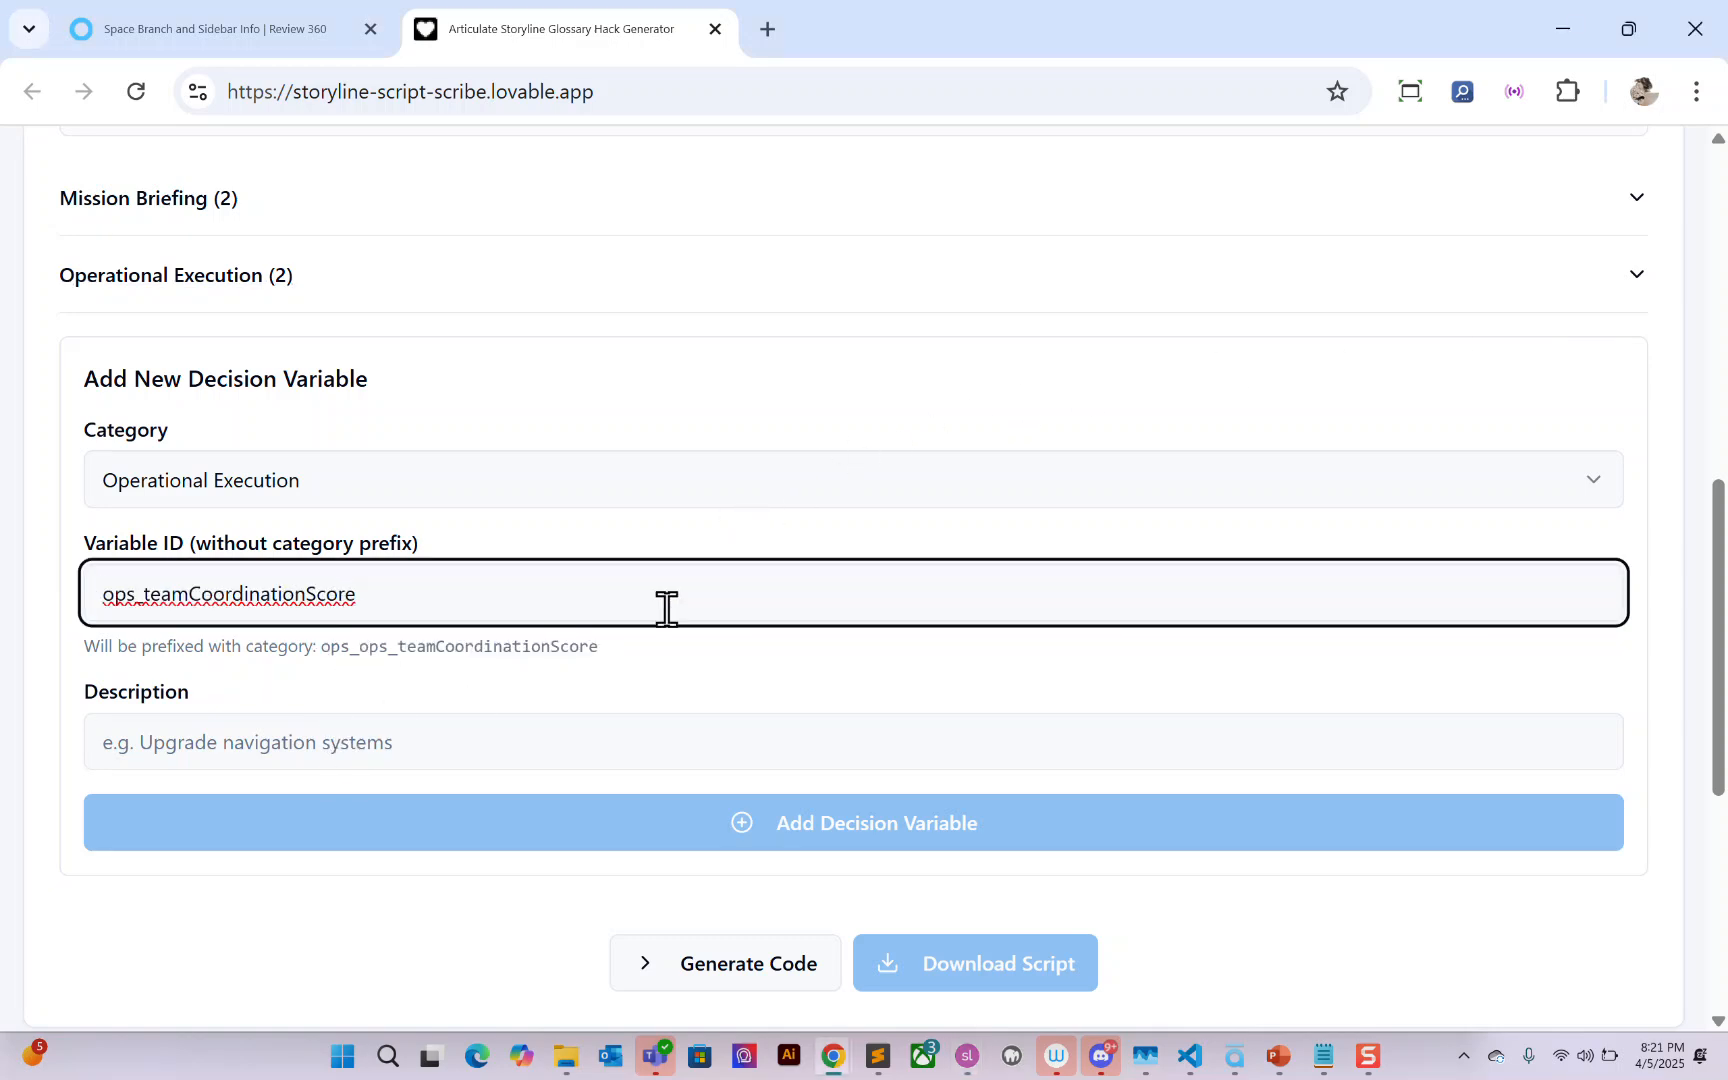
drag(143, 594, 100, 596)
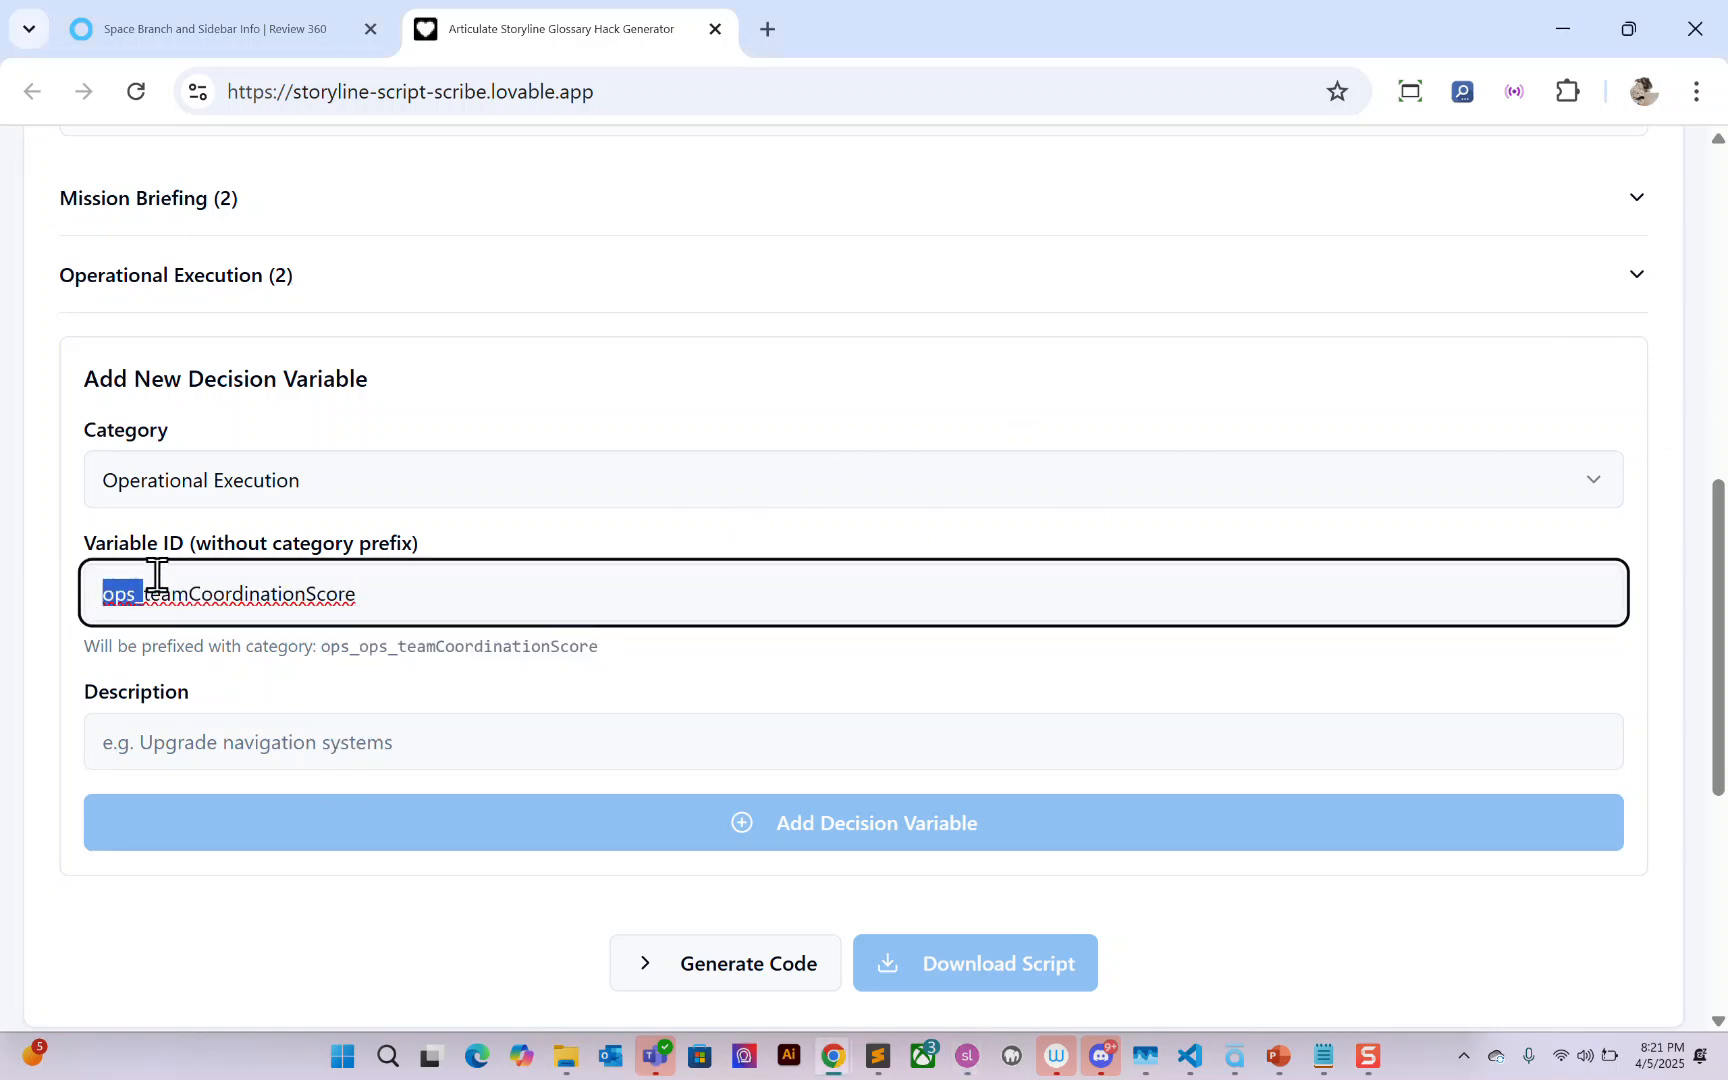
key(BackSpace)
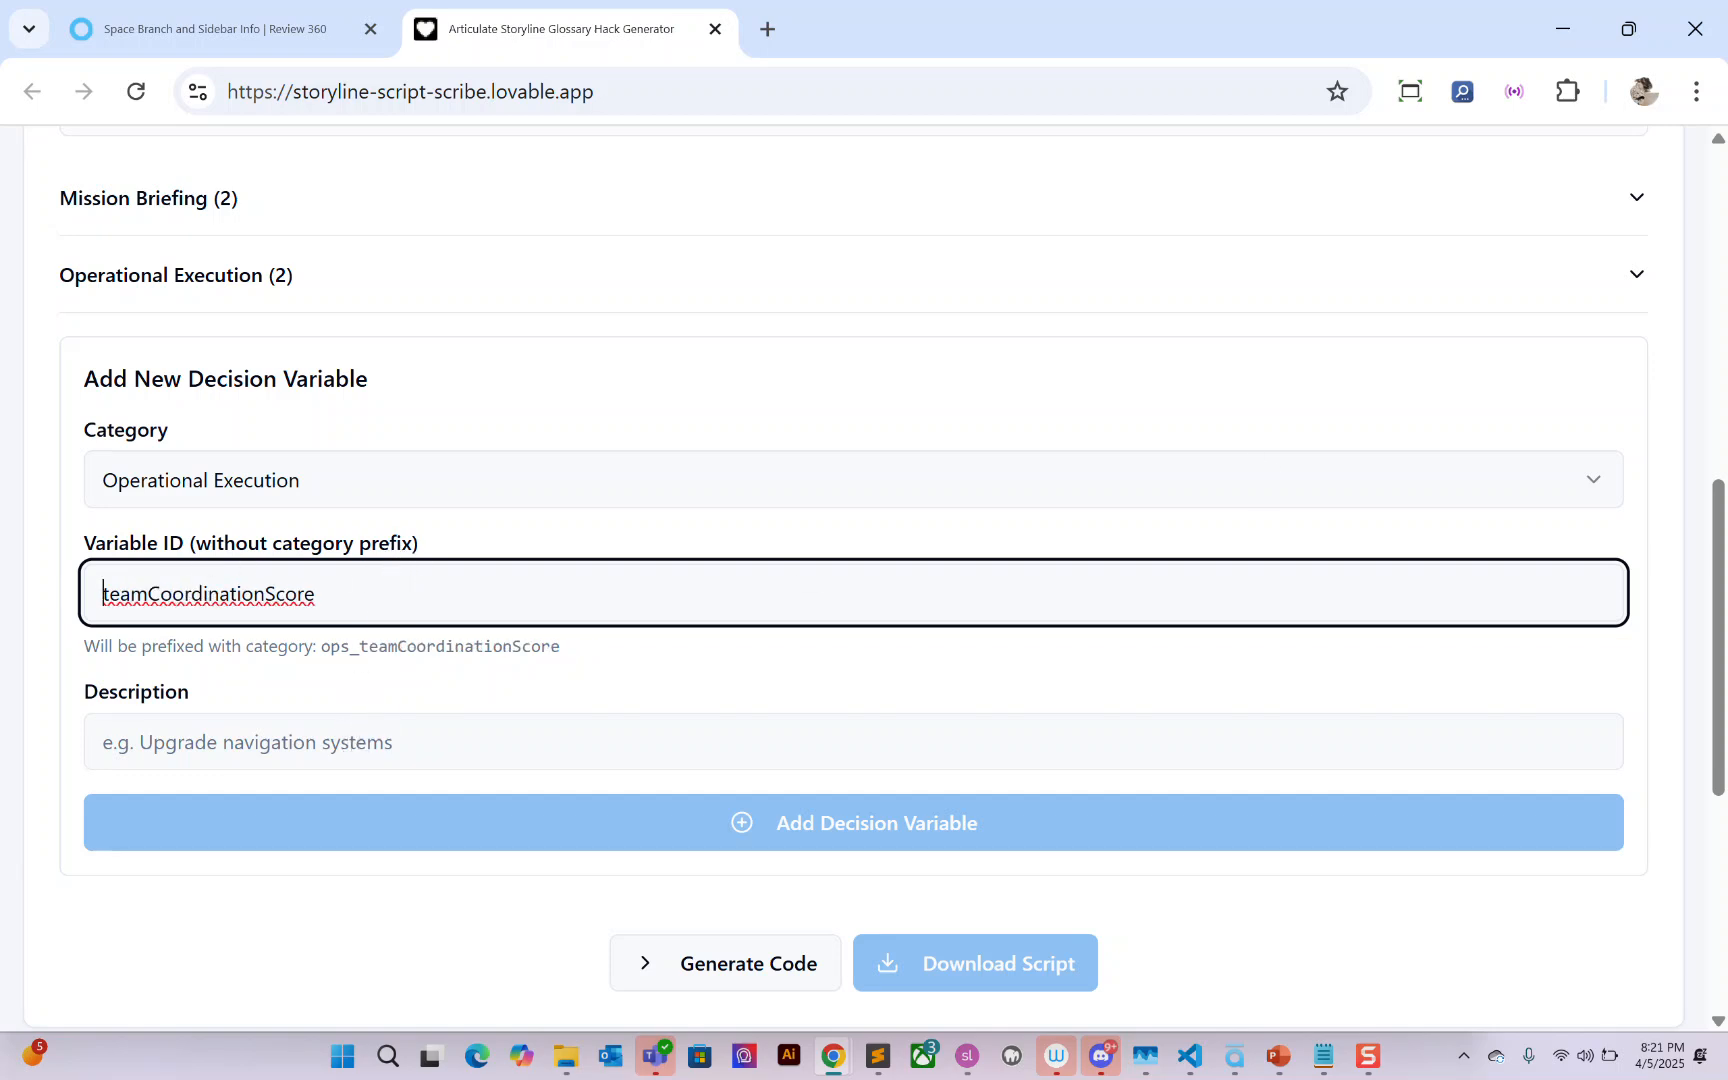
key(alt+Tab)
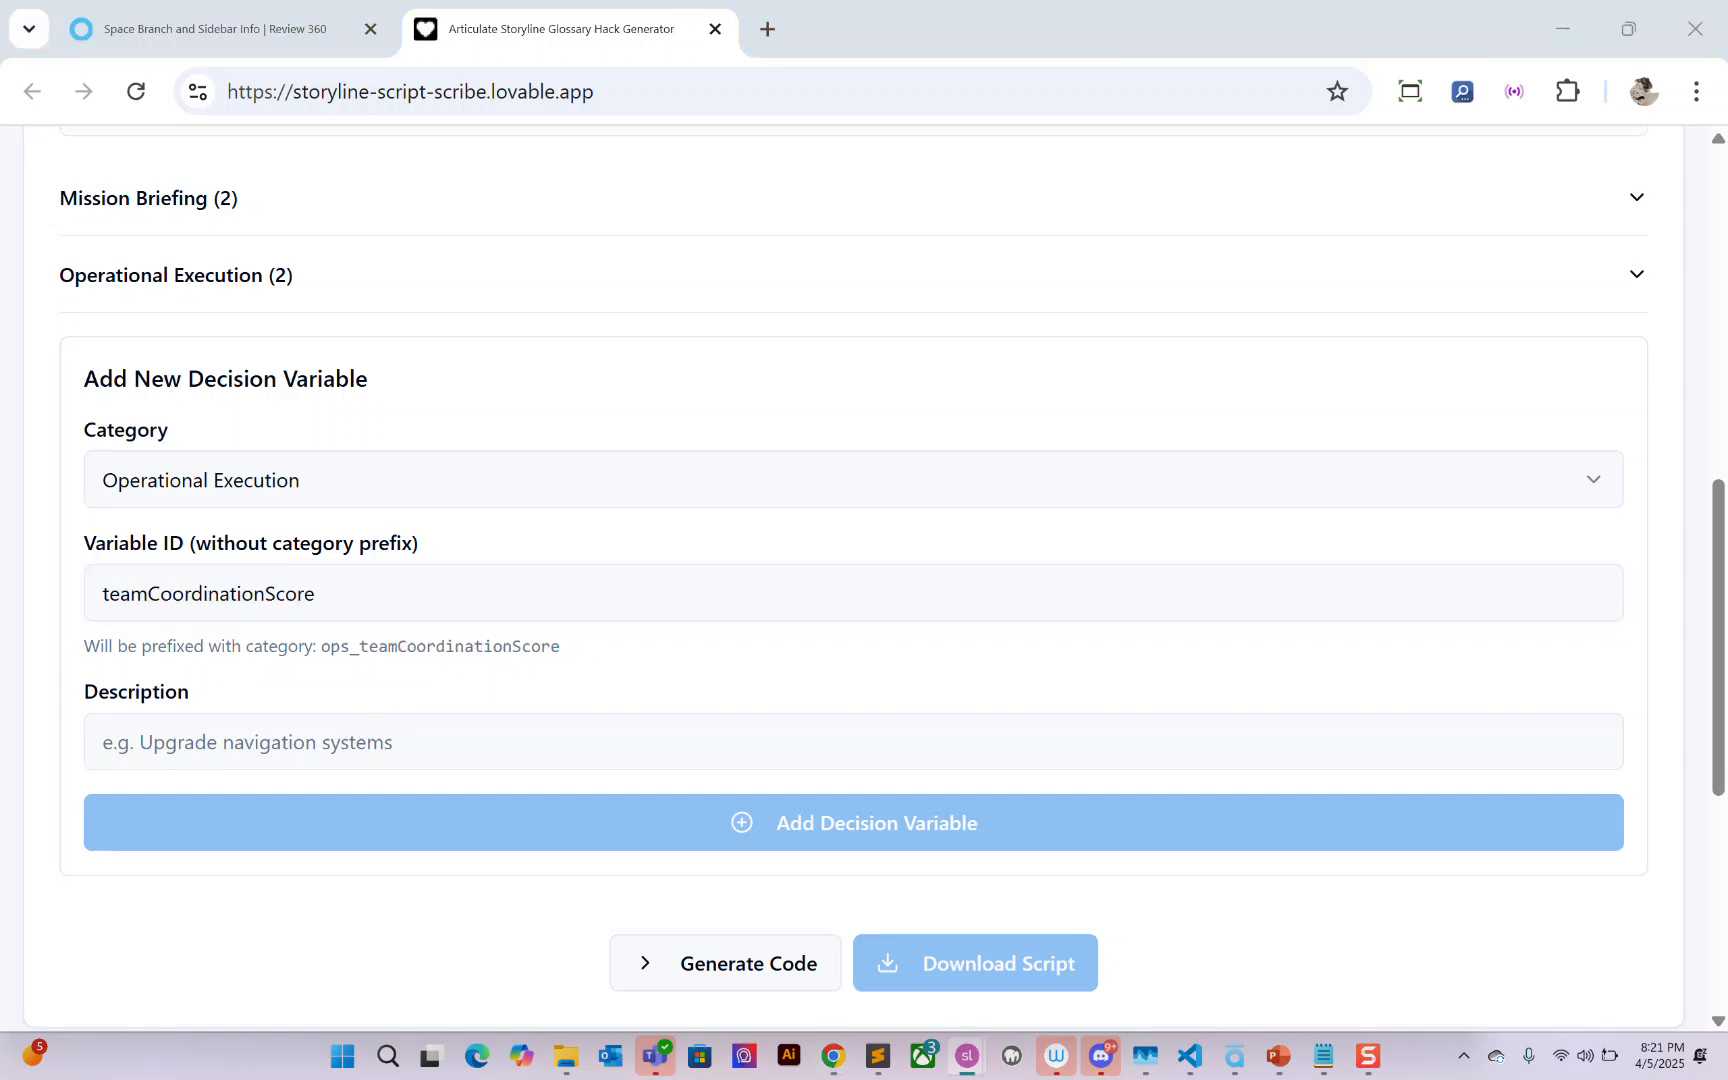
click(303, 735)
text(Team coordination confirmed. Learner initiates collaborative protocols during execution.)
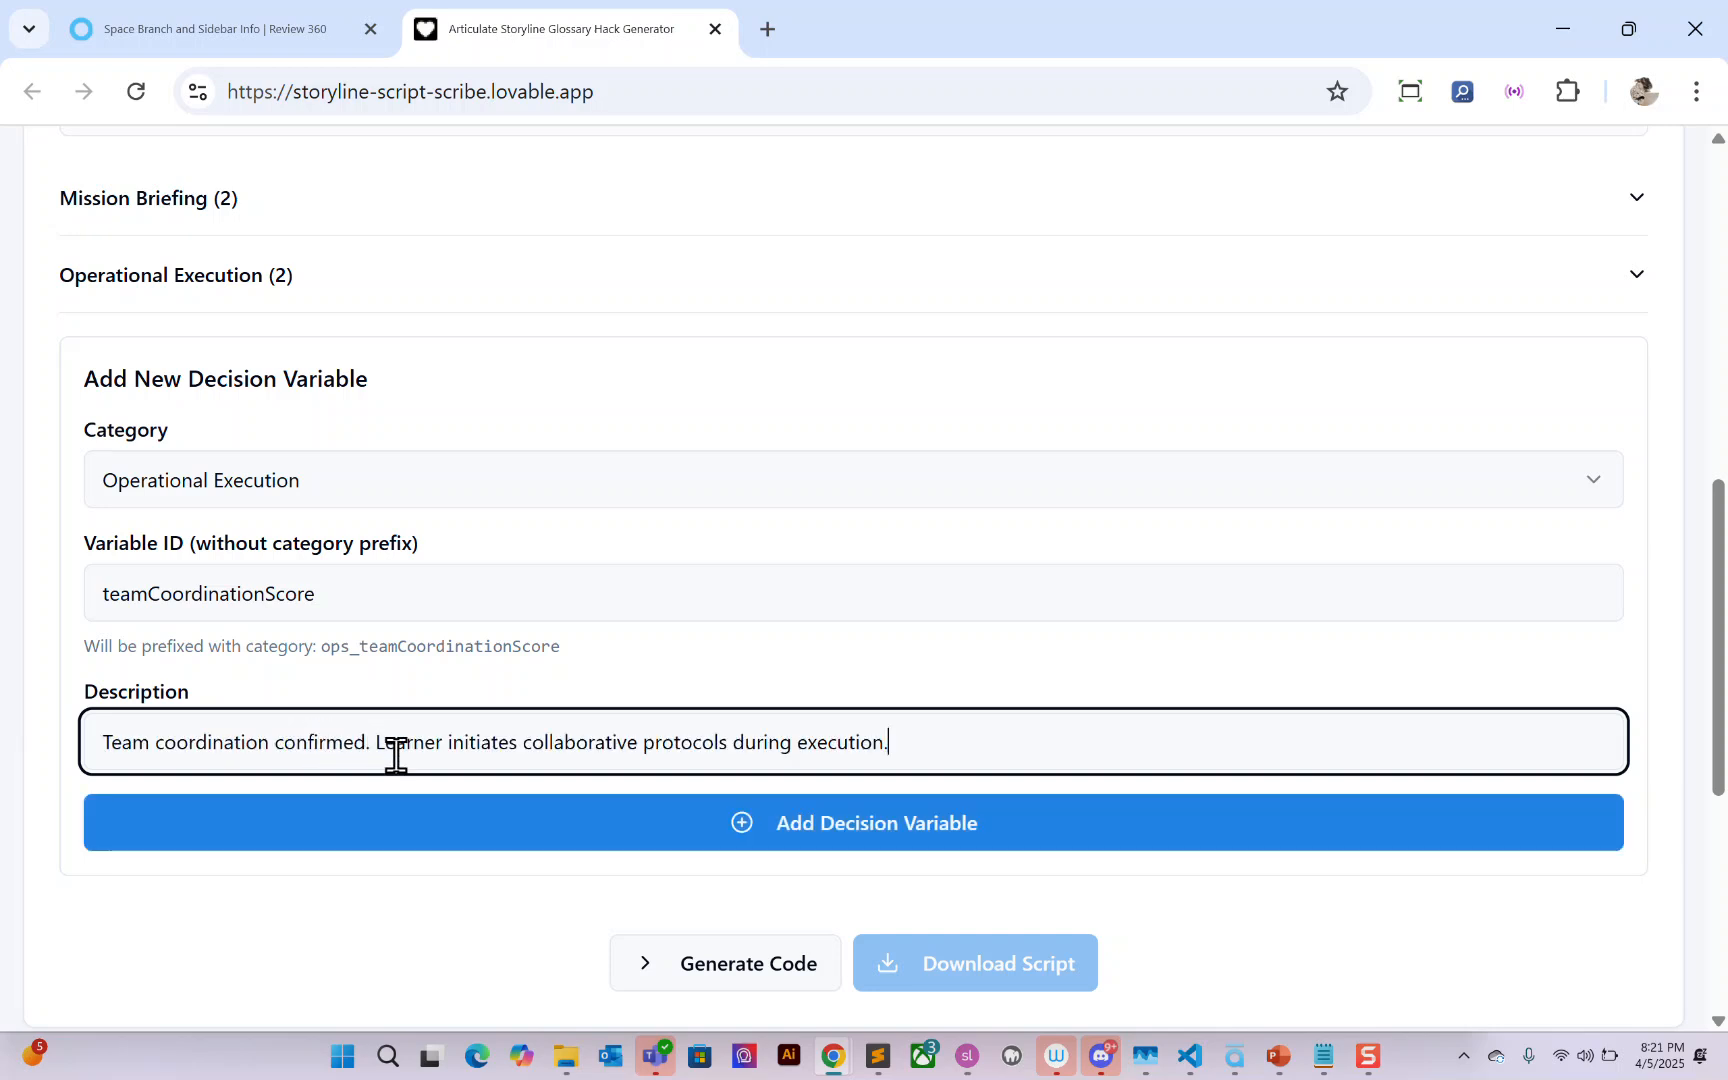
click(668, 825)
Step: Review the variable IDs and descriptions listed under the Operational Execution and Mission Briefing categories
scroll(610, 515, up, 3)
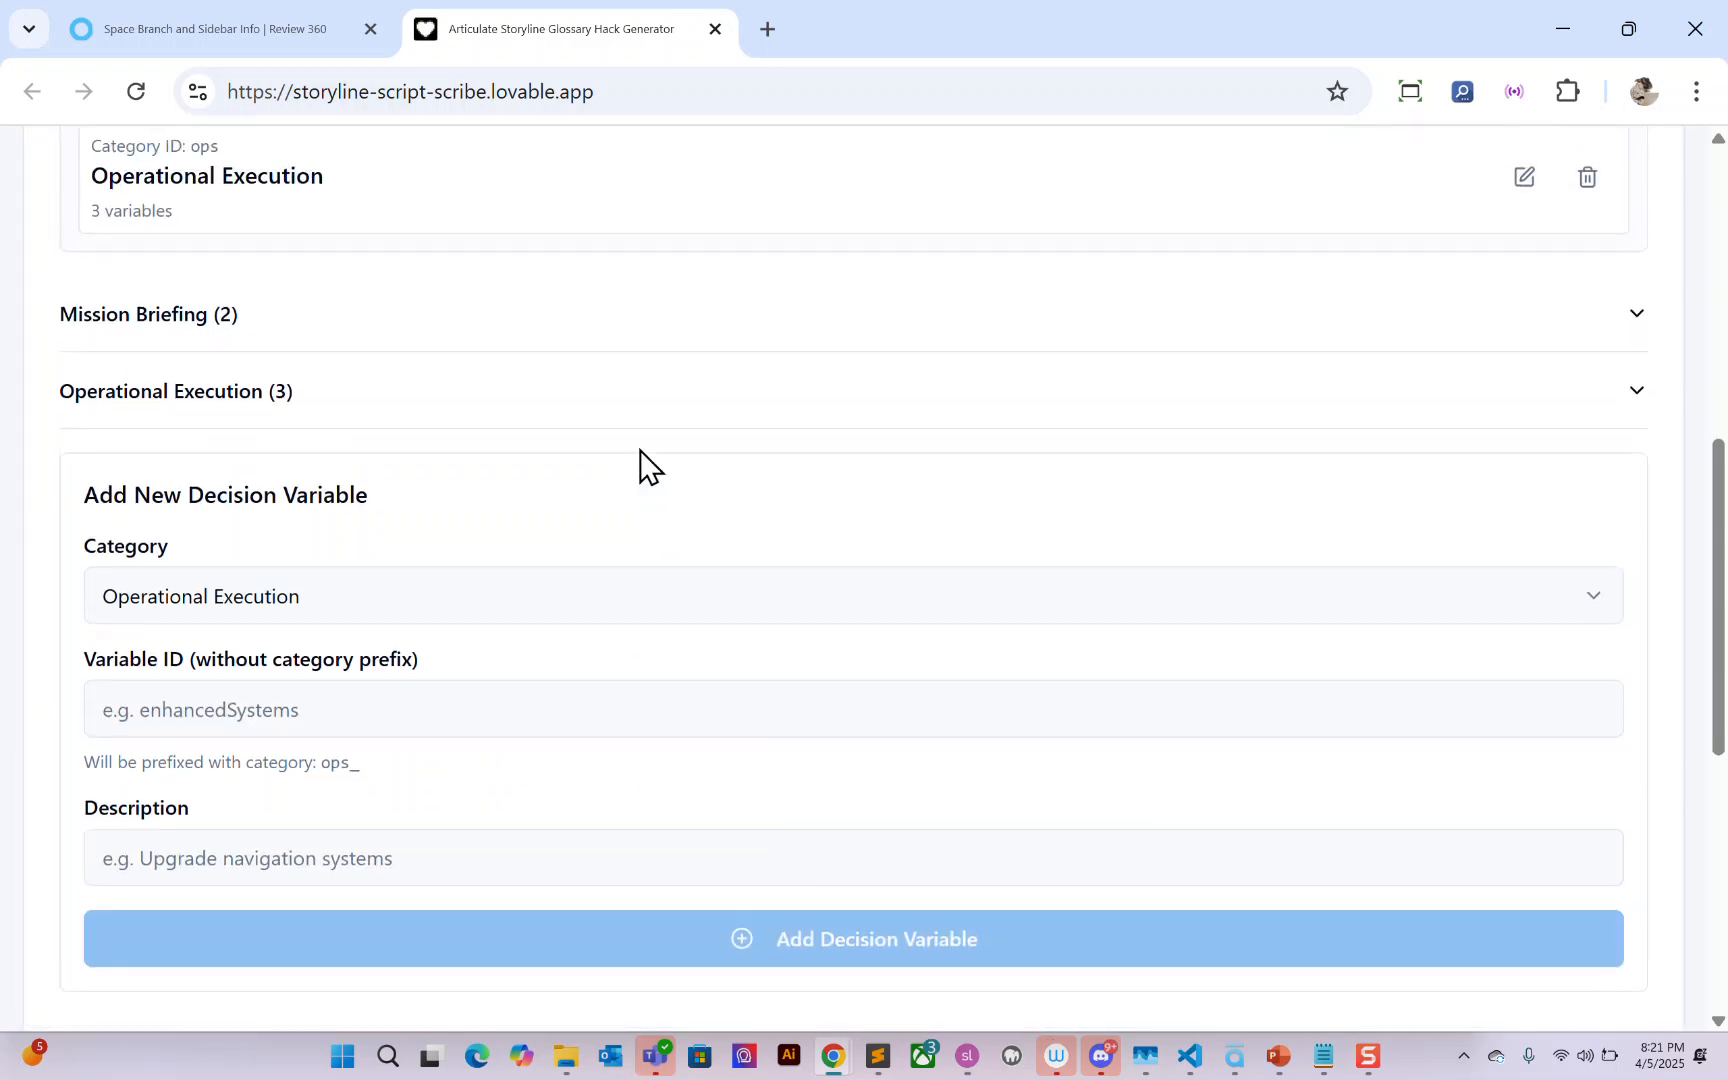
click(1635, 574)
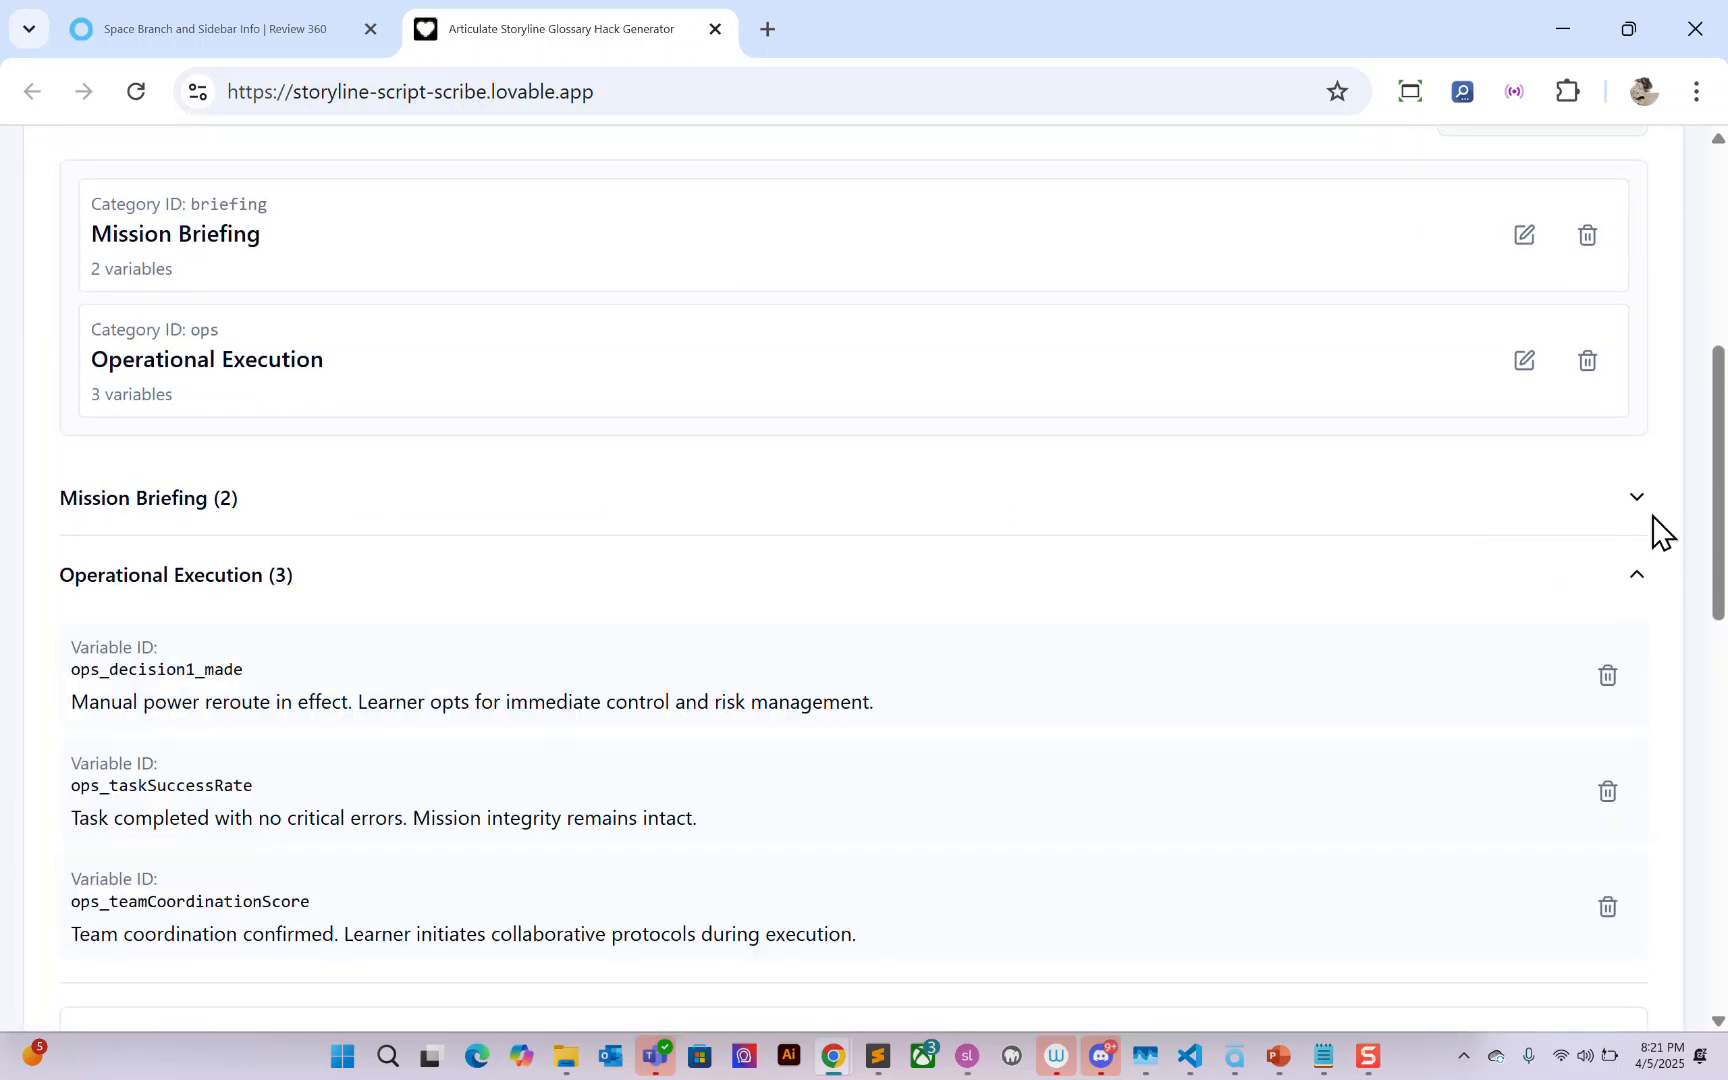
click(1636, 498)
scroll(891, 598, down, 2)
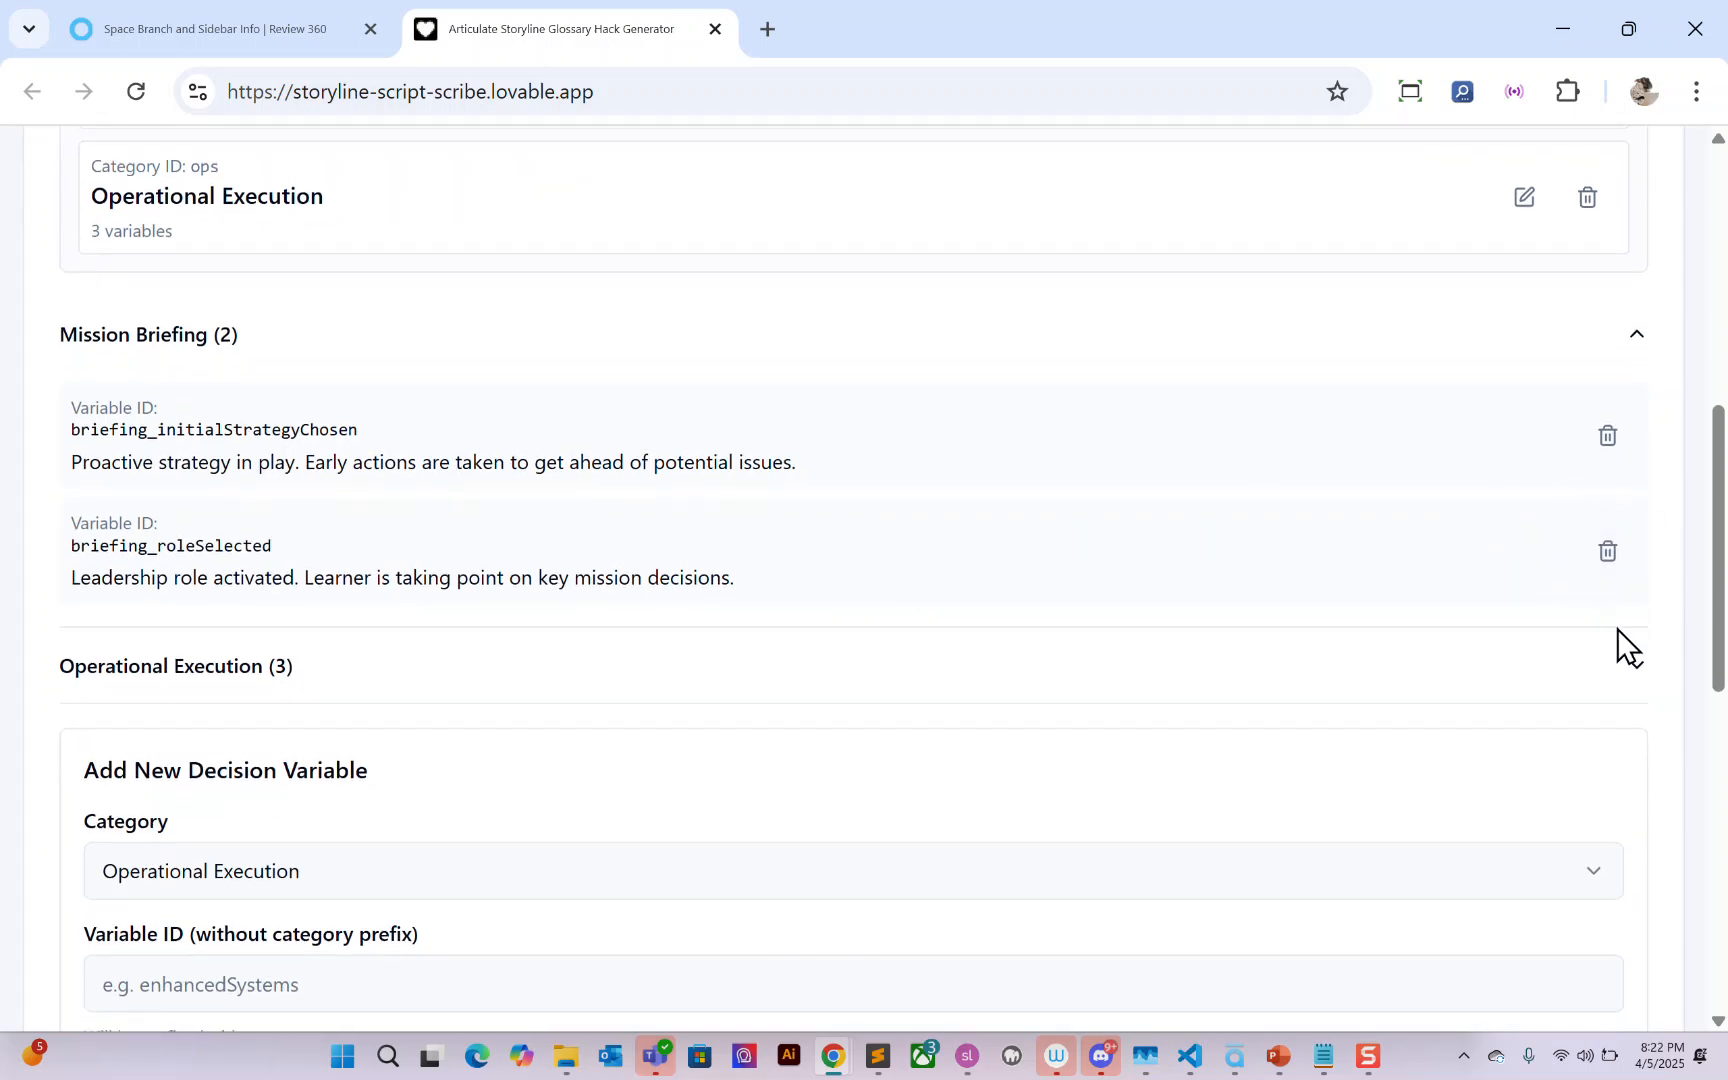
click(1624, 666)
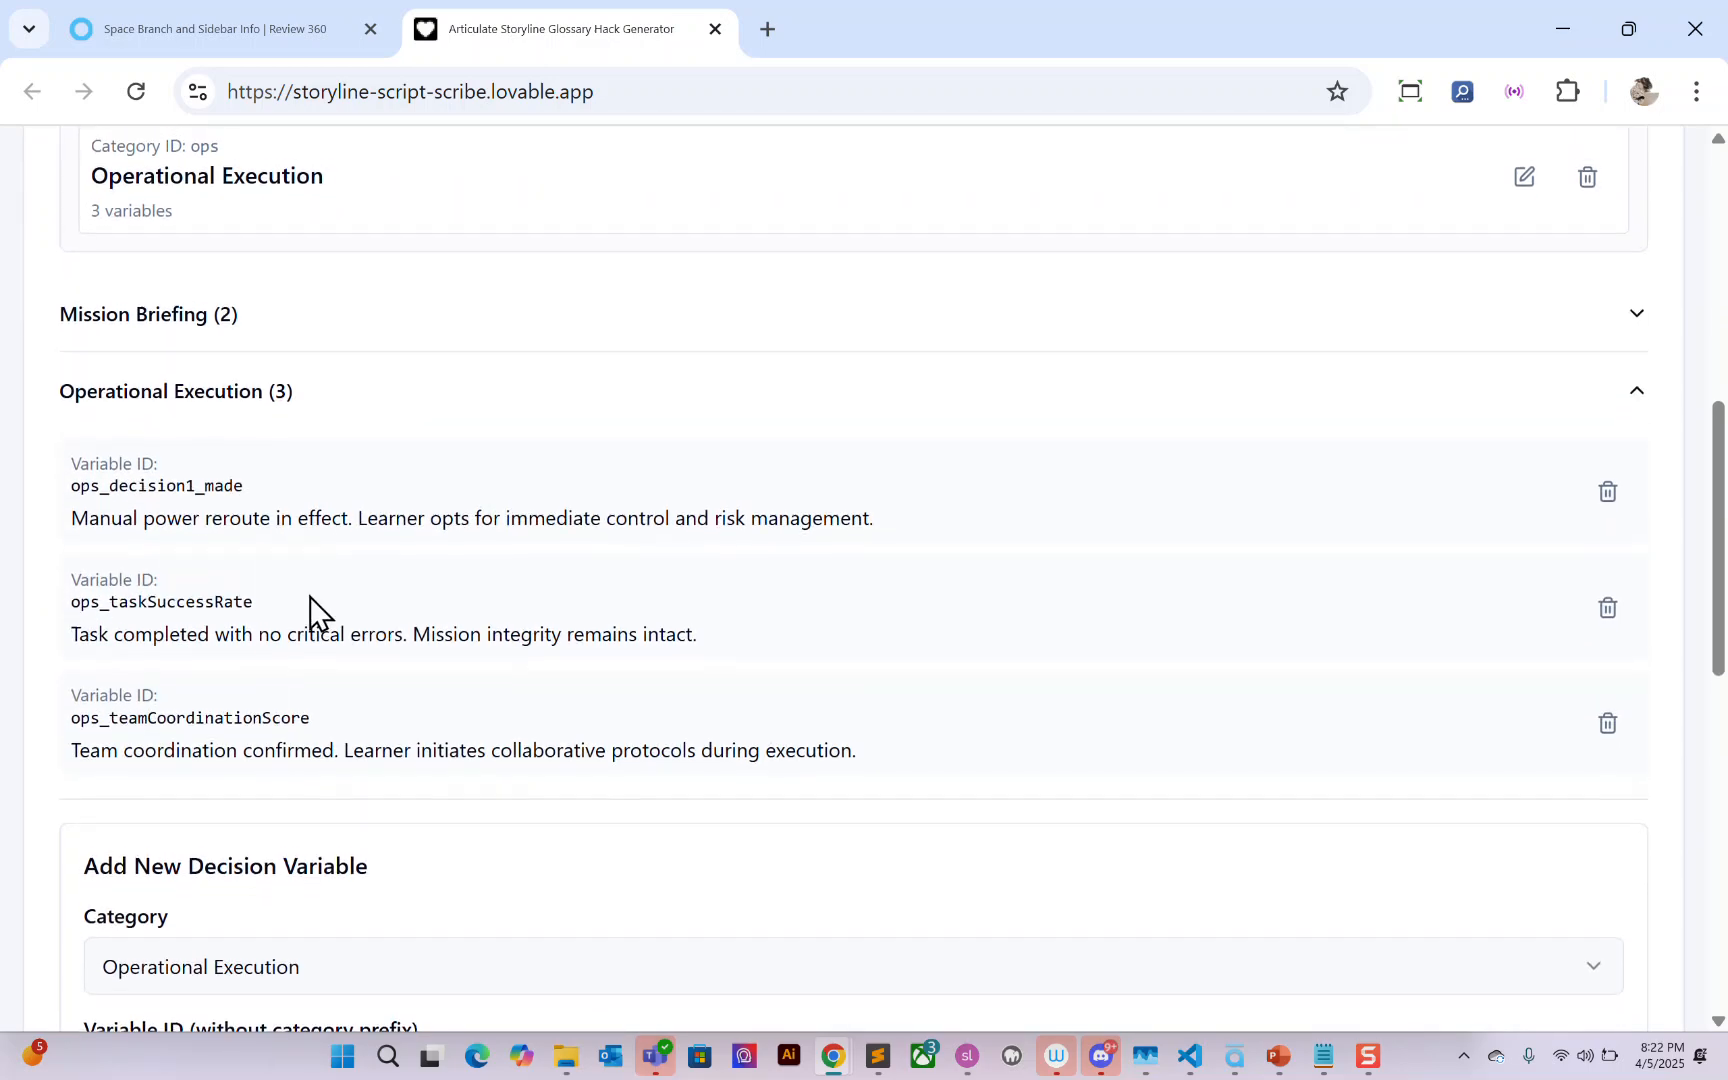
Step: Save the project and generate the JavaScript code from the configured settings and decision variables
scroll(310, 594, up, 8)
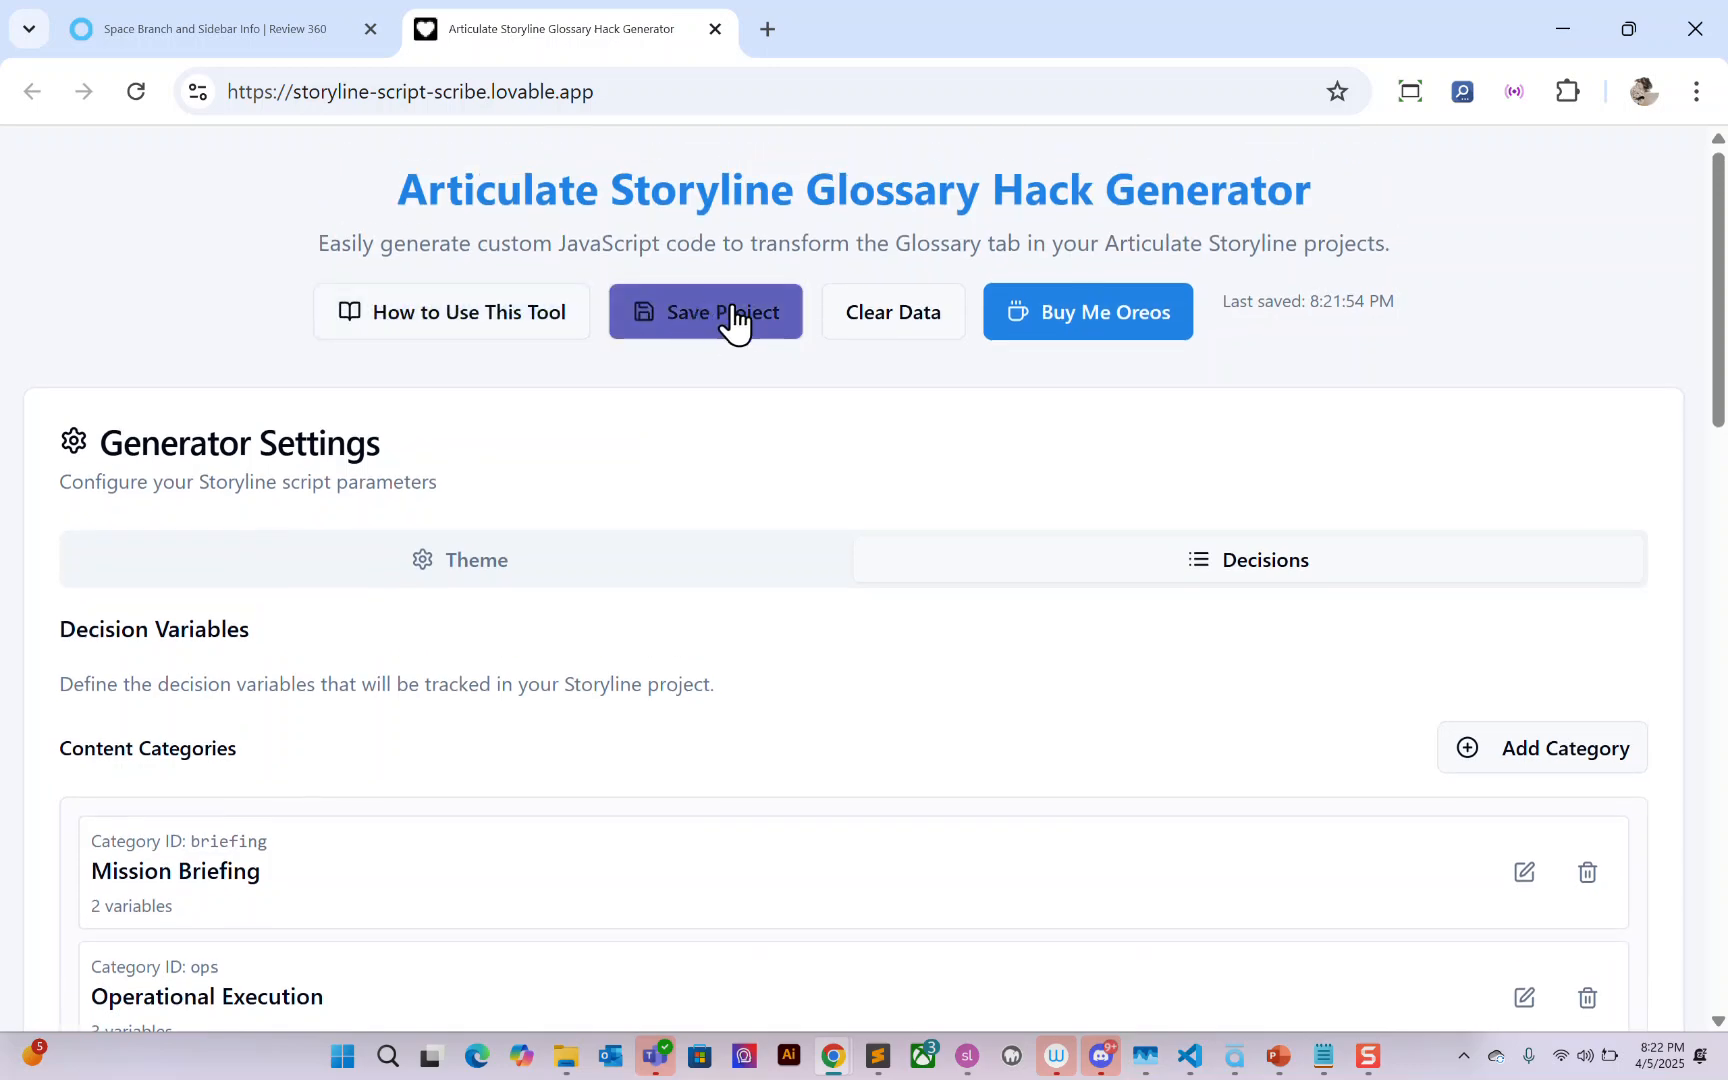
click(724, 322)
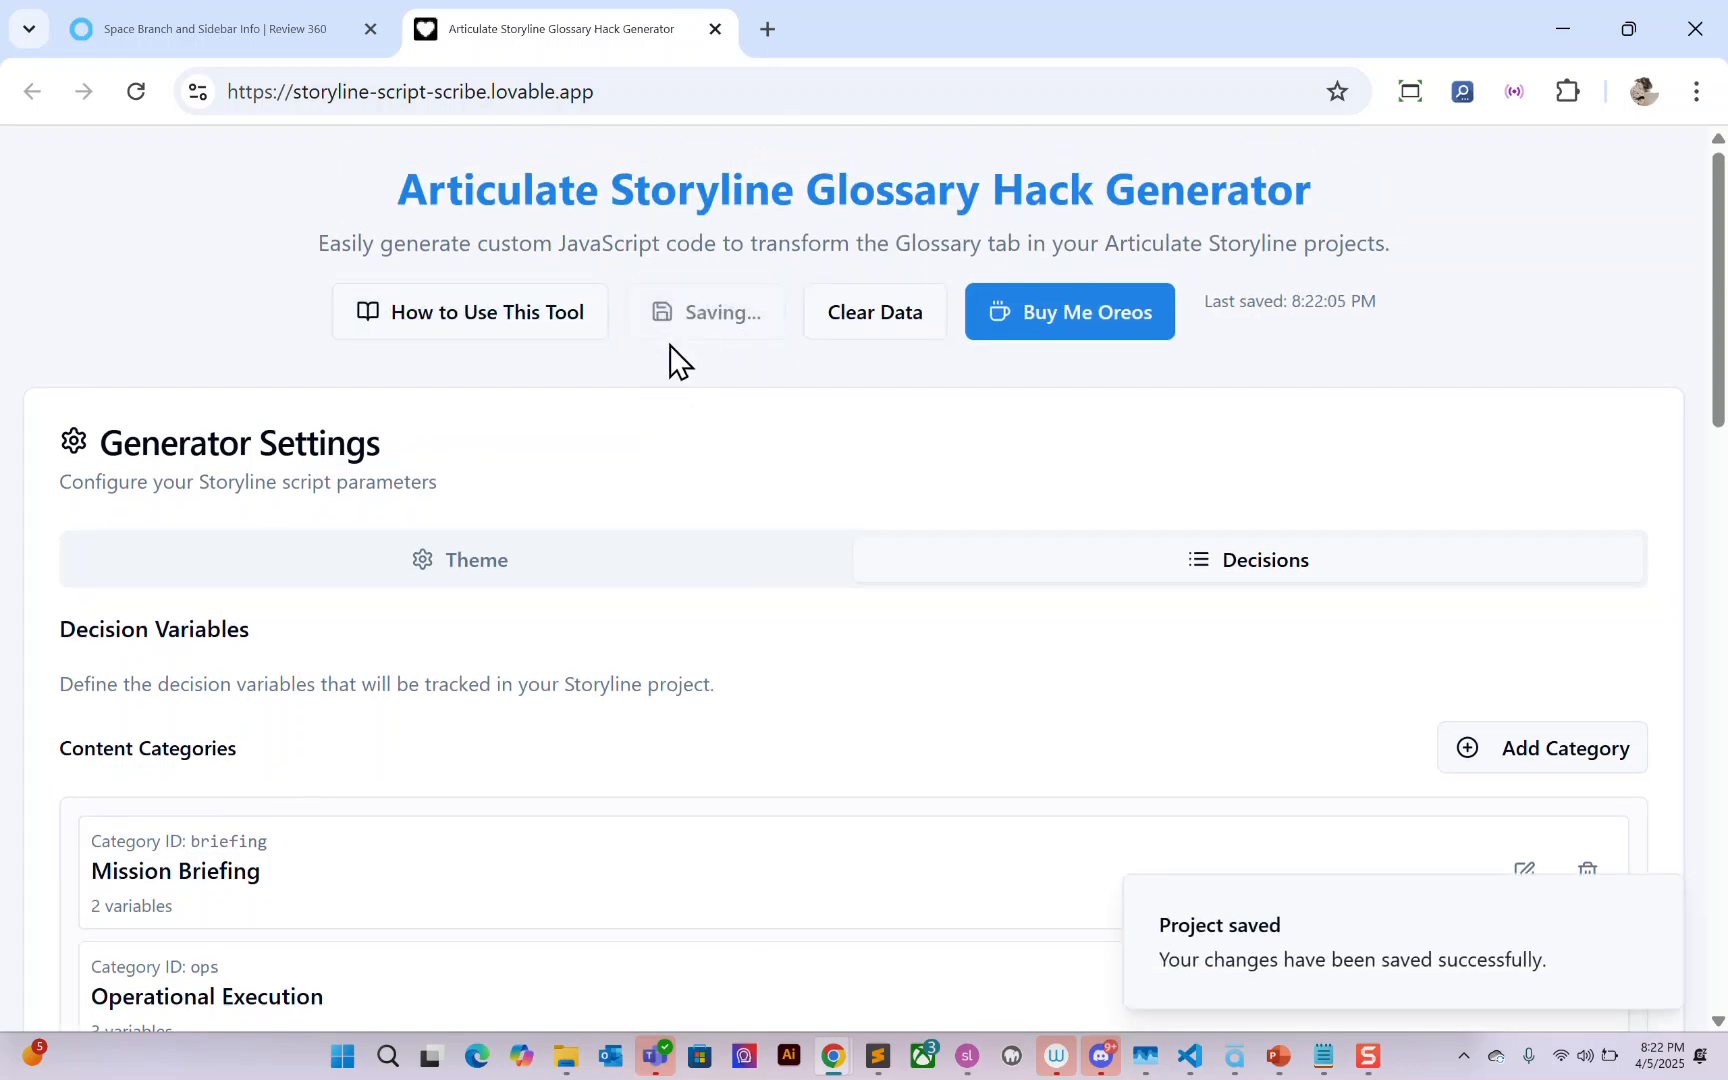
scroll(720, 500, down, 18)
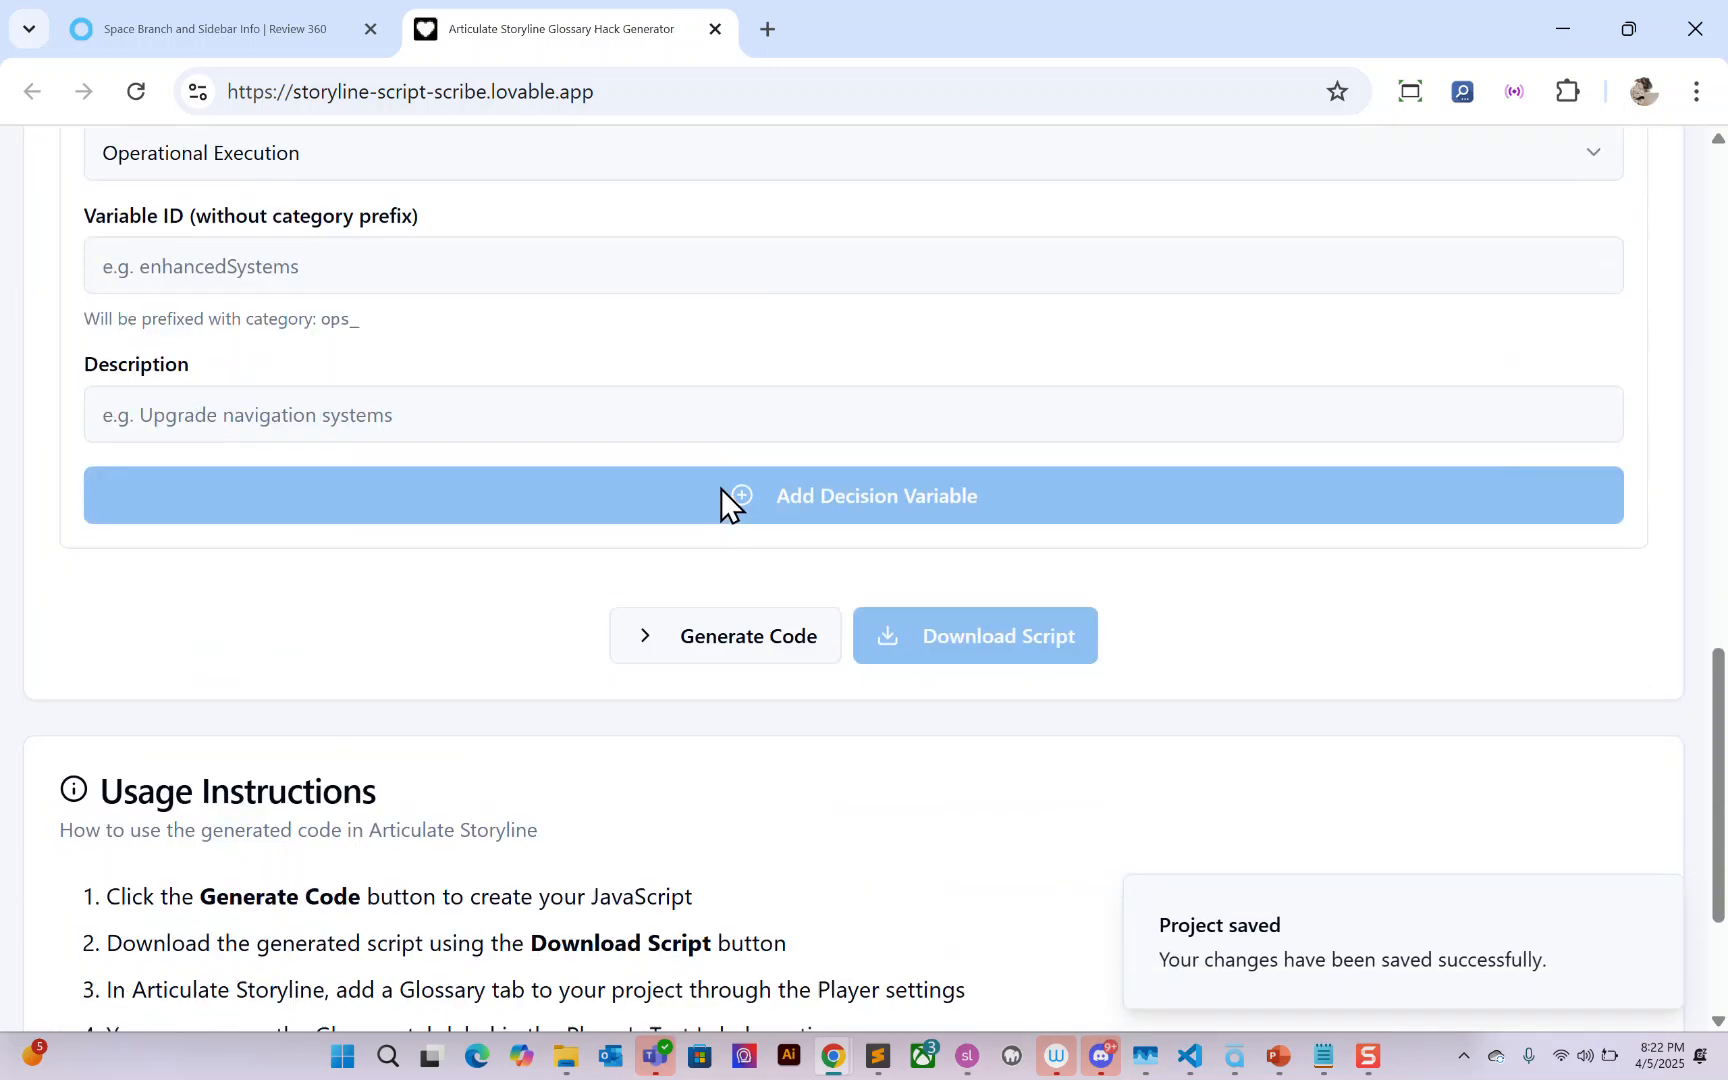
scroll(743, 430, up, 1)
scroll(743, 445, up, 1)
click(718, 500)
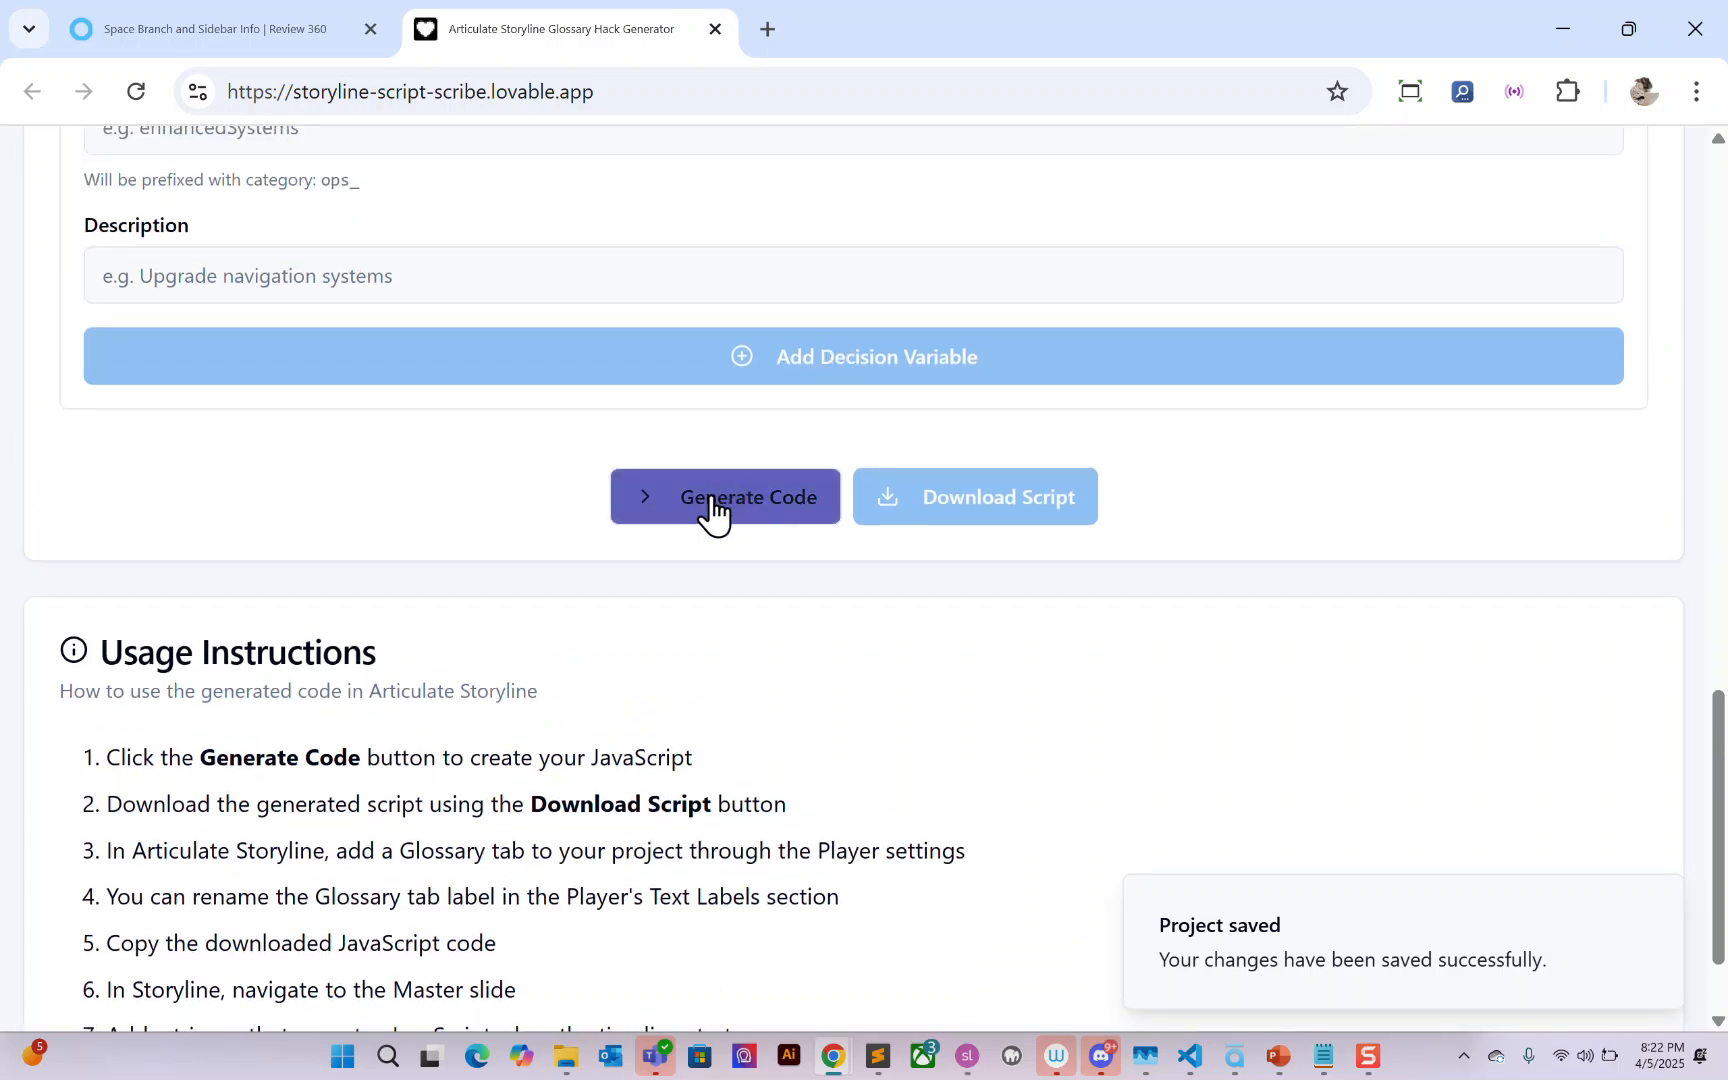
Step: Examine the typography settings in the generated JavaScript, including the font family, import URL, font sizes and font weights
scroll(500, 480, down, 6)
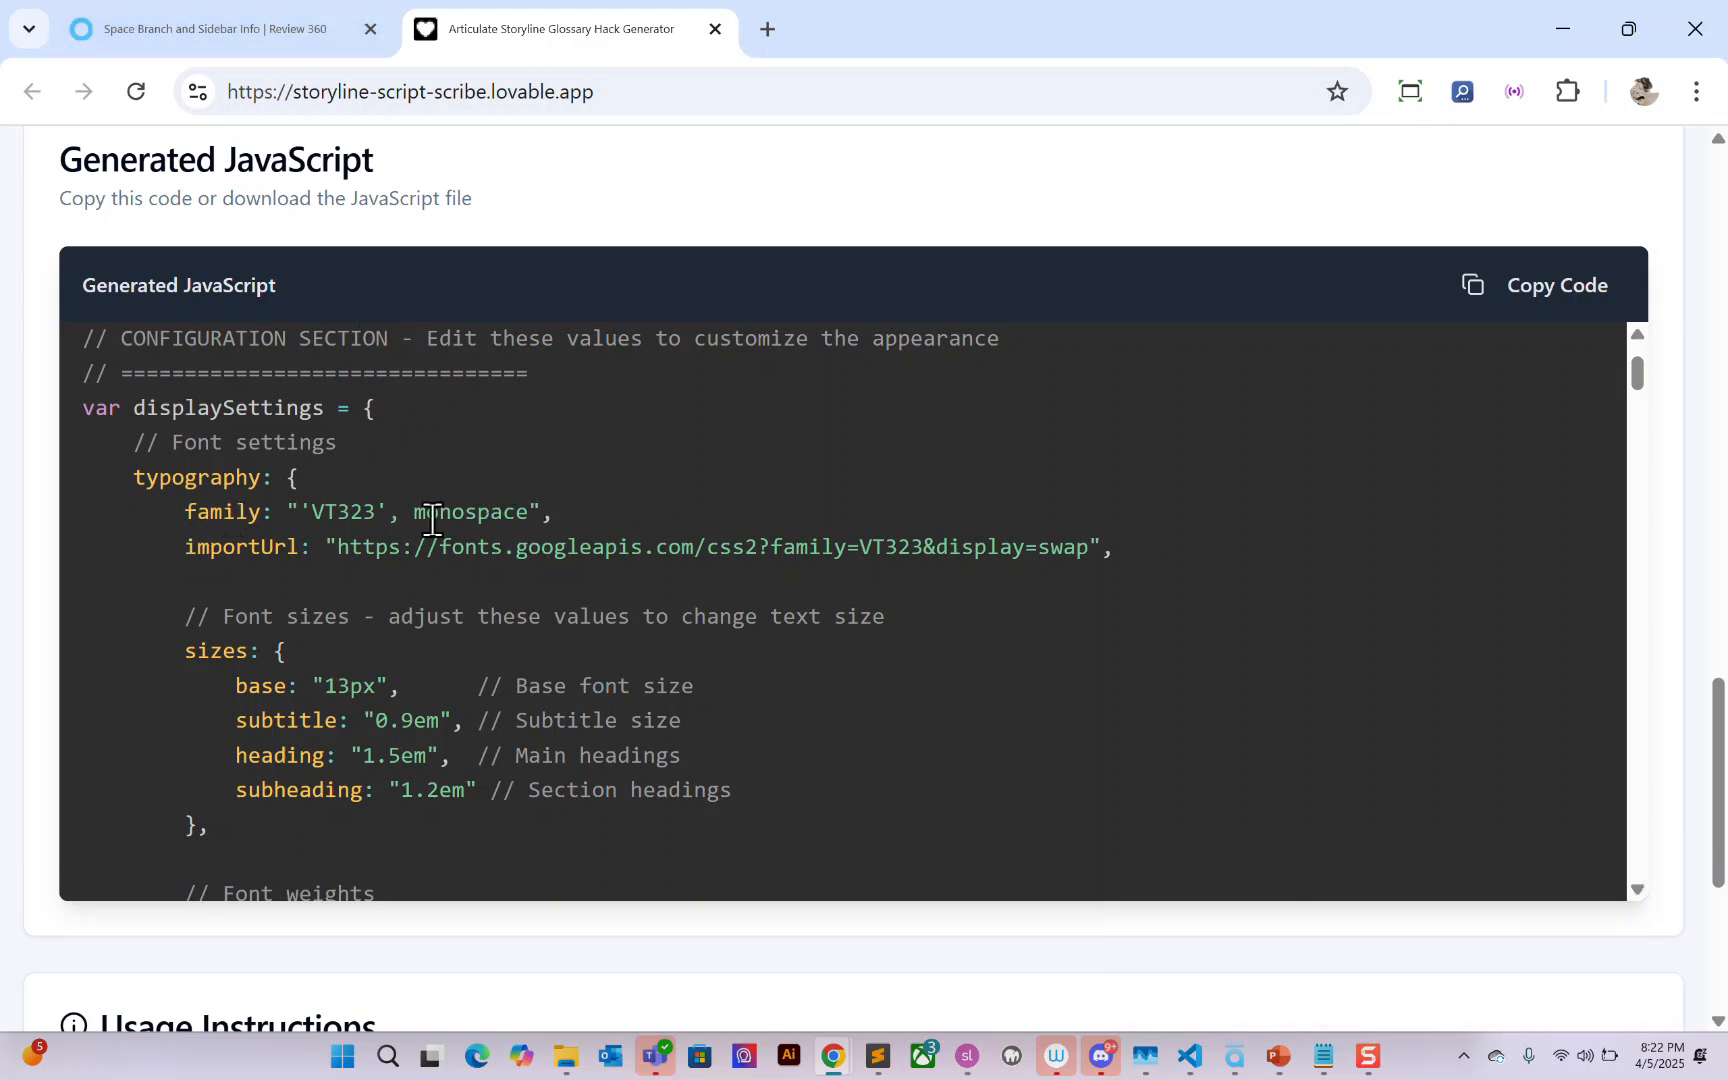
scroll(371, 520, down, 3)
scroll(330, 520, up, 2)
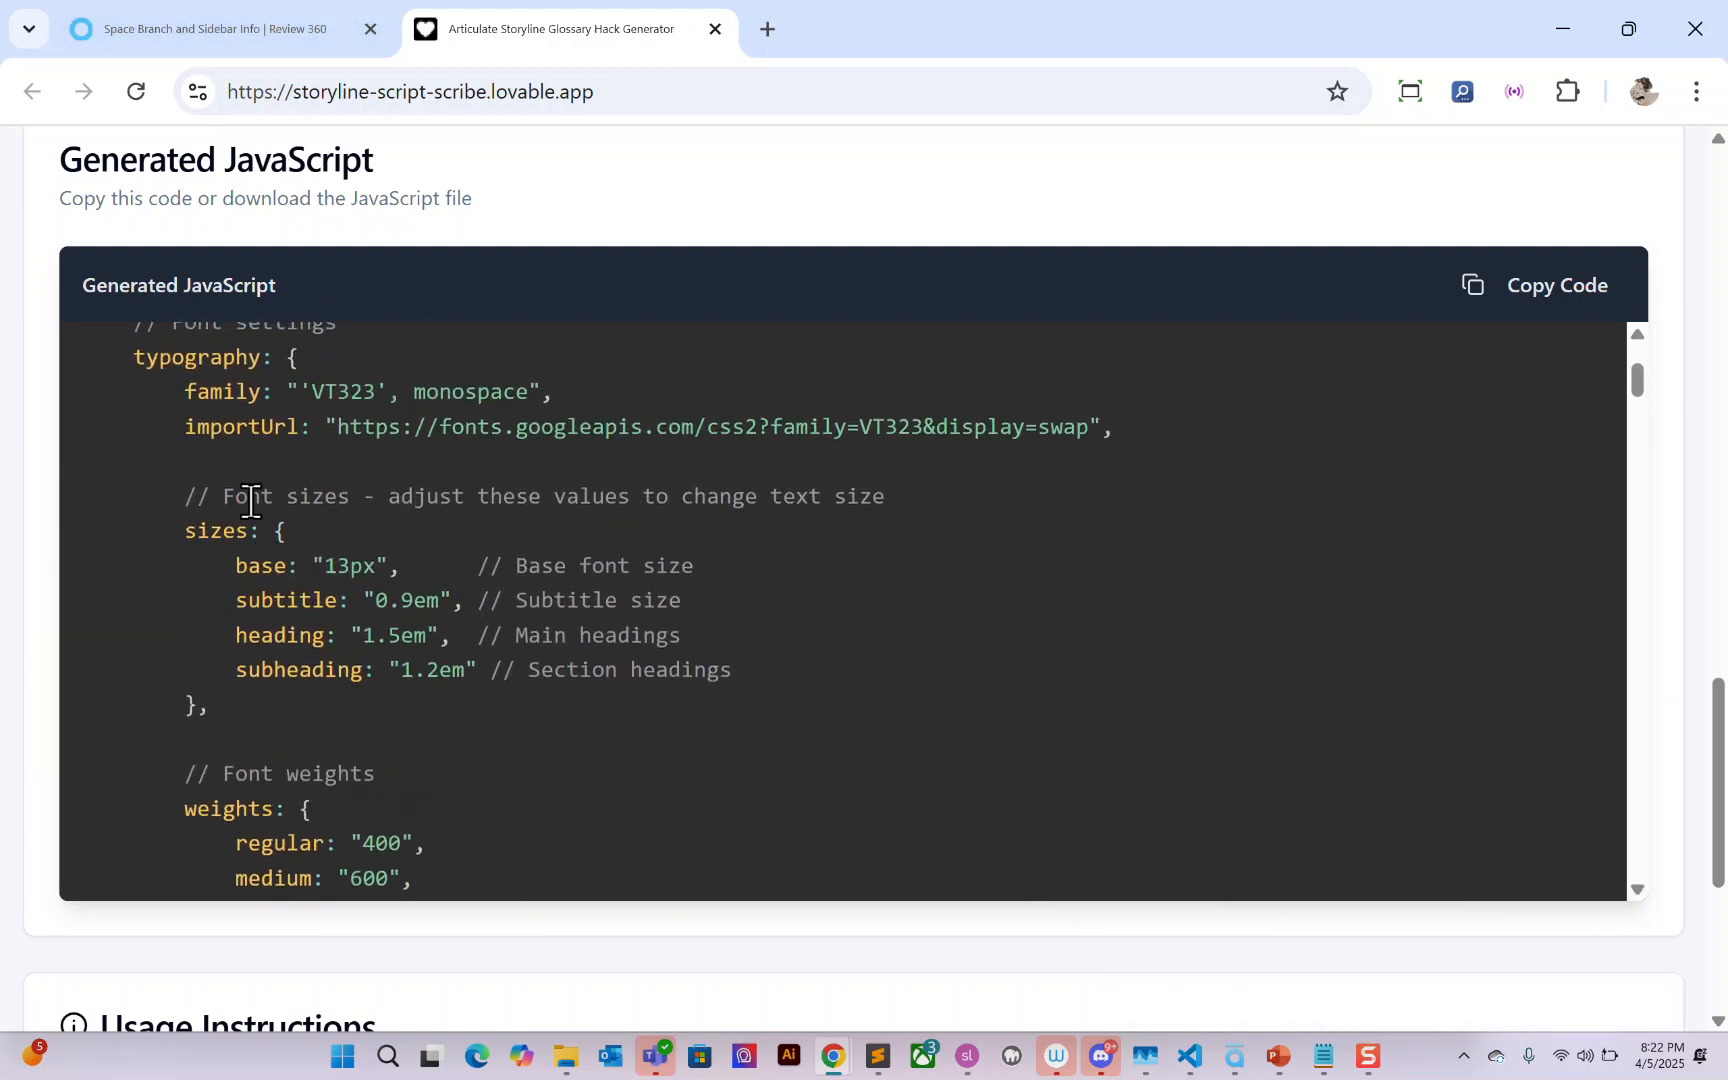
scroll(268, 528, up, 2)
scroll(239, 548, down, 4)
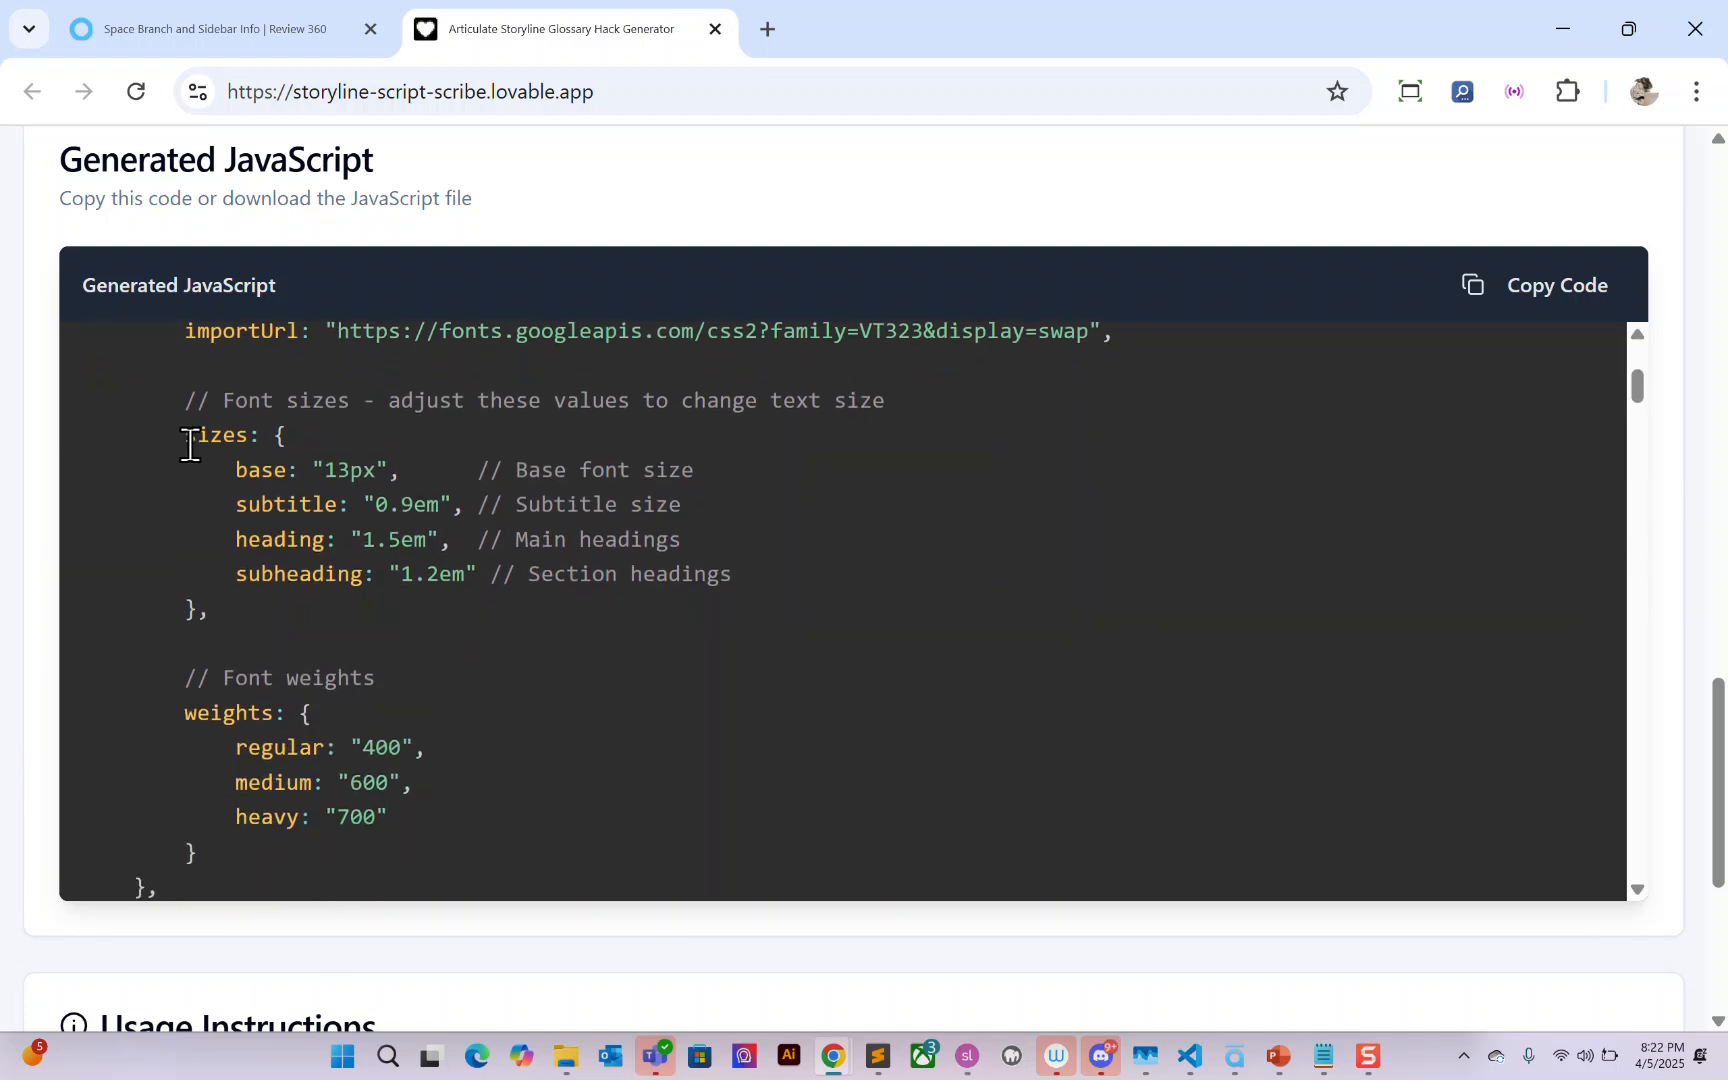
scroll(297, 544, down, 3)
scroll(339, 509, up, 4)
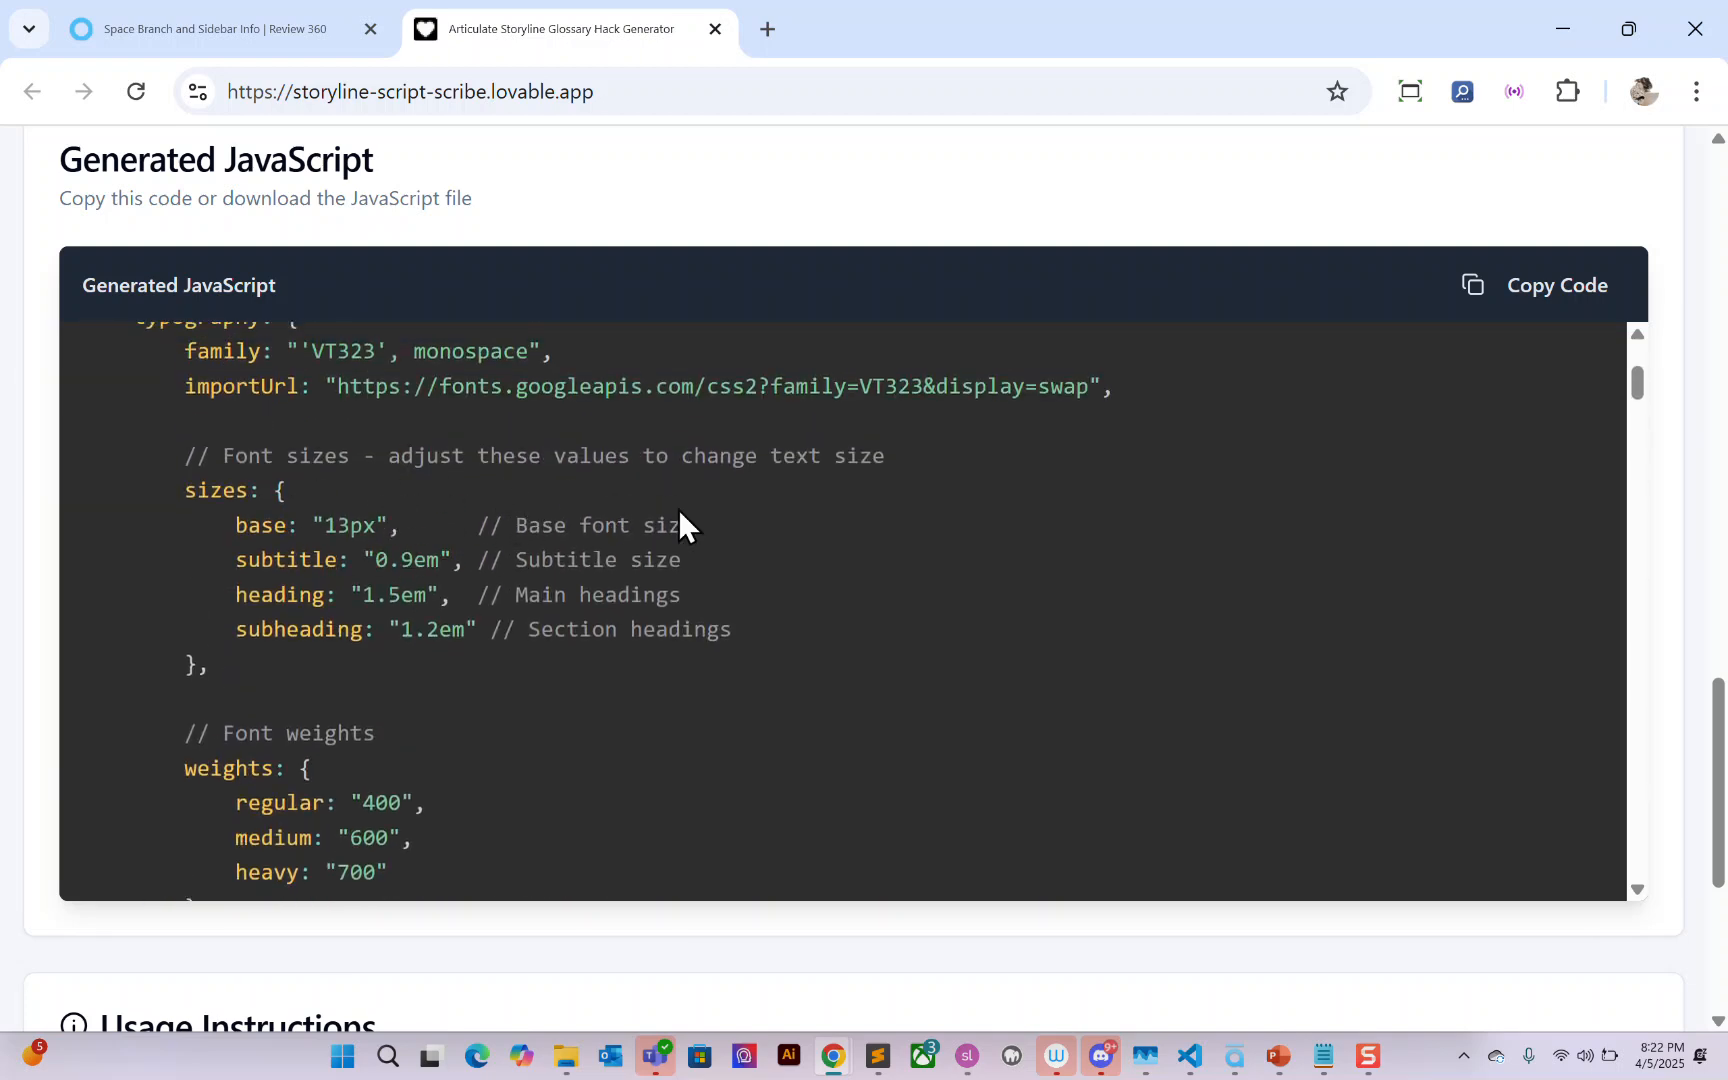
scroll(331, 590, down, 1)
drag(348, 440, 174, 700)
click(470, 639)
scroll(470, 641, down, 3)
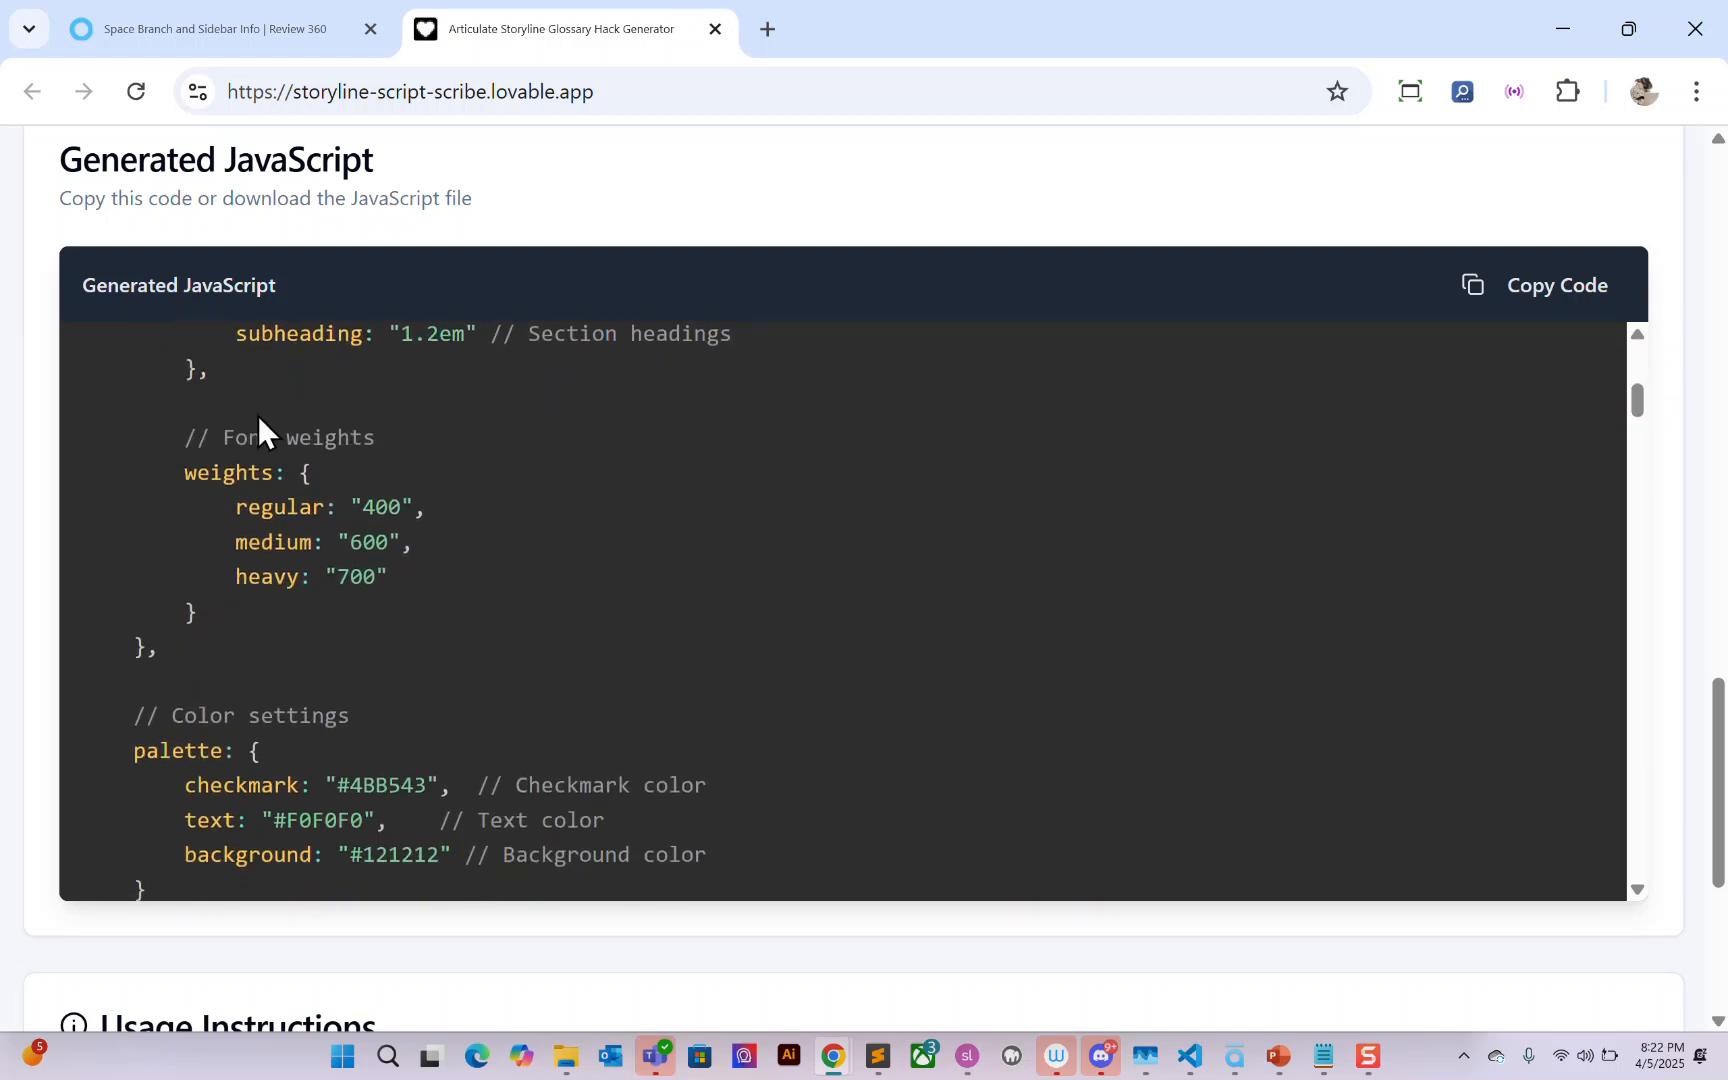
Step: Examine the color palette and the full list of decision tracking variable IDs in the generated JavaScript
scroll(362, 610, down, 5)
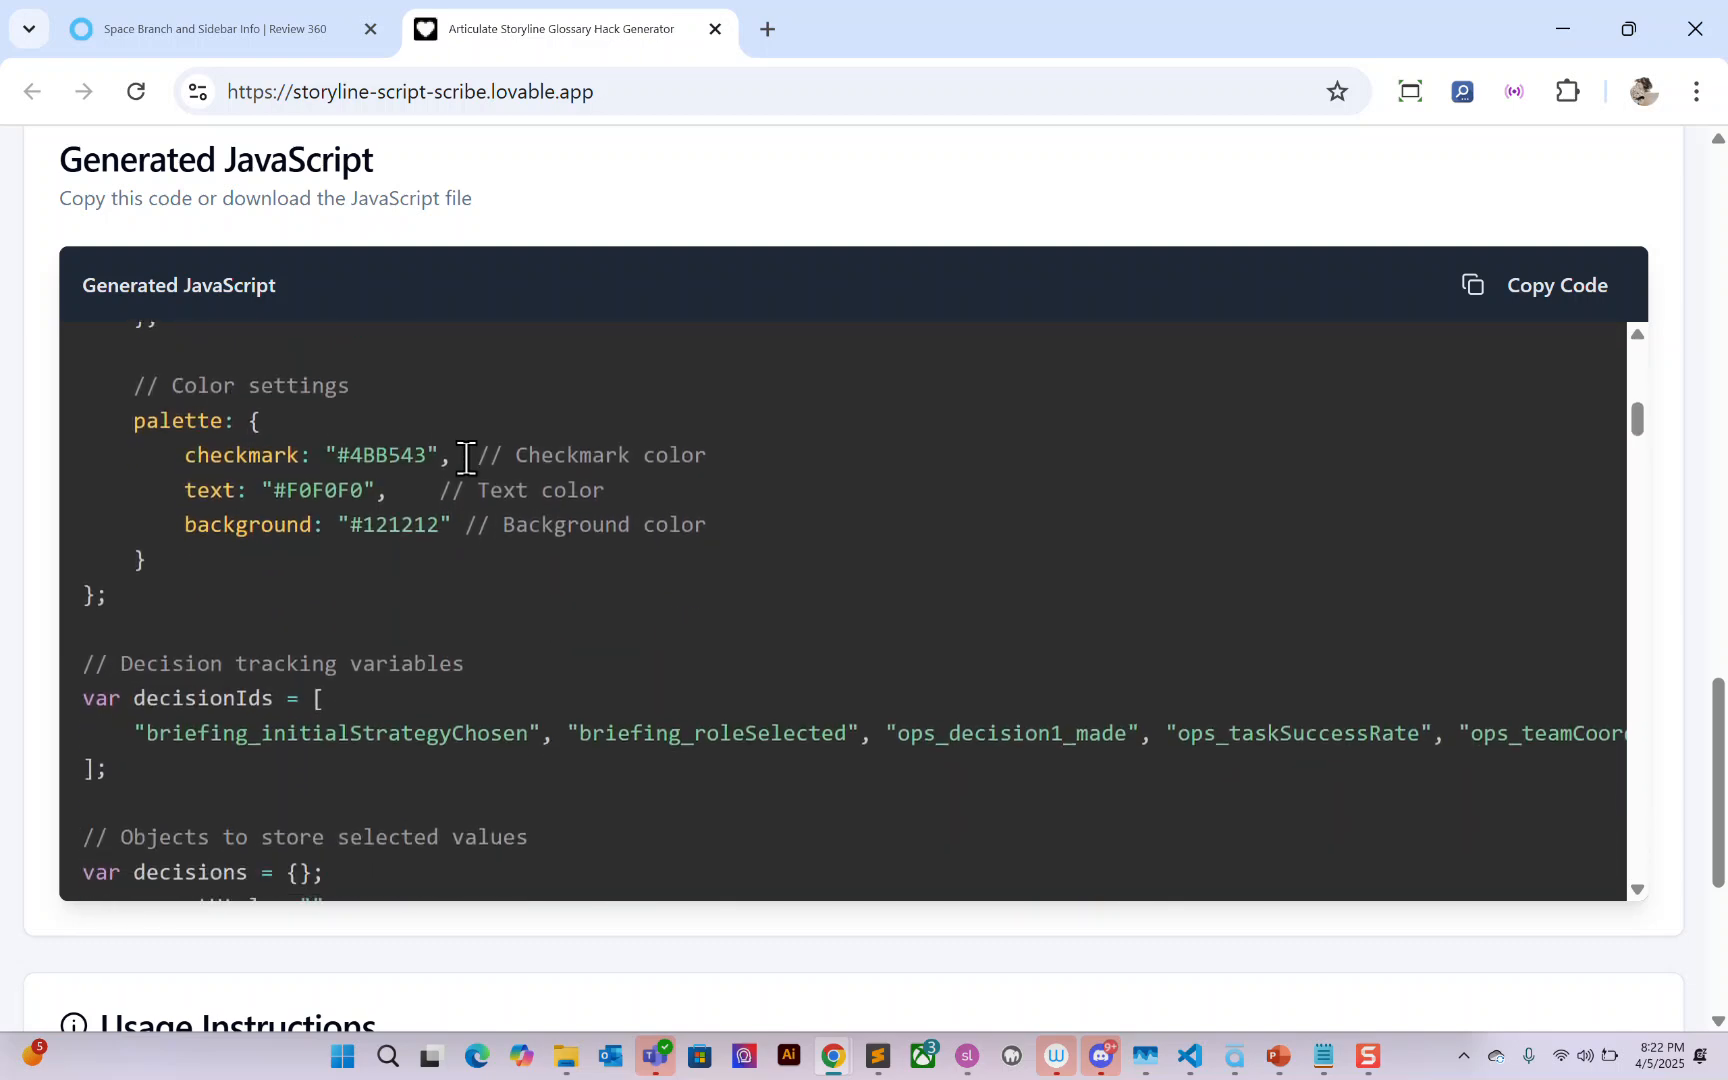
scroll(300, 555, down, 3)
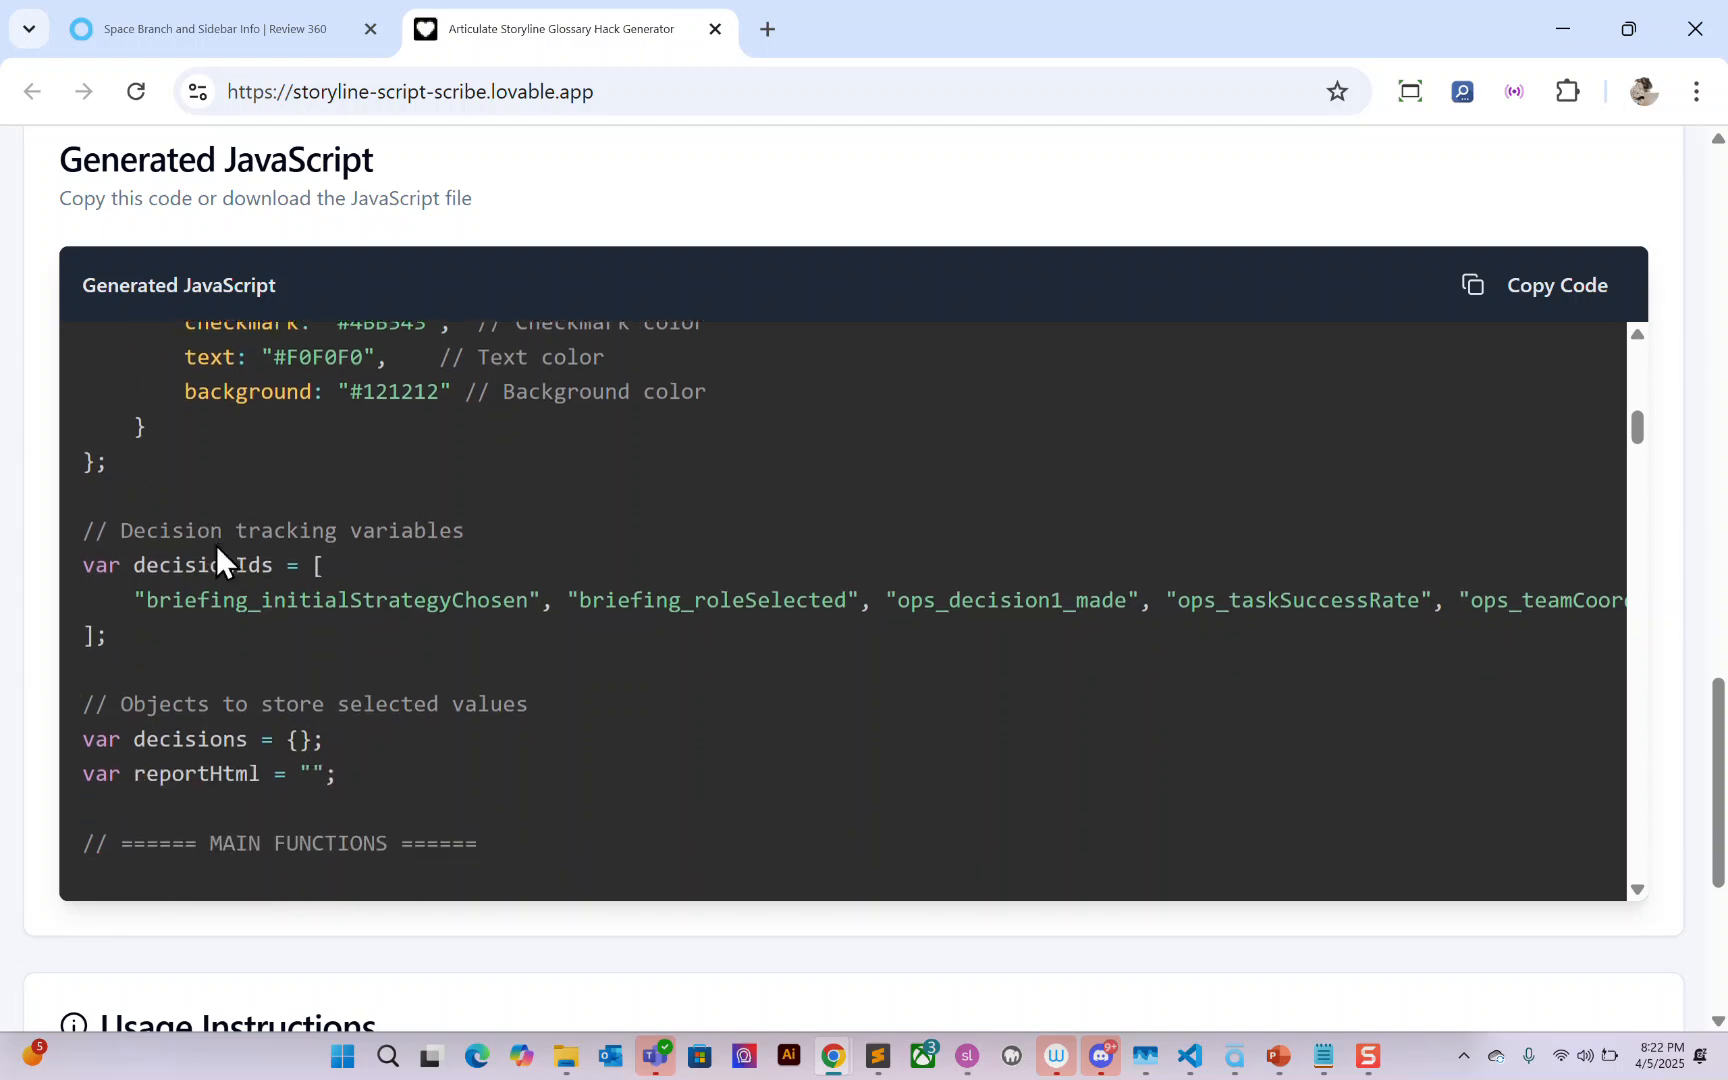
scroll(941, 517, right, 3)
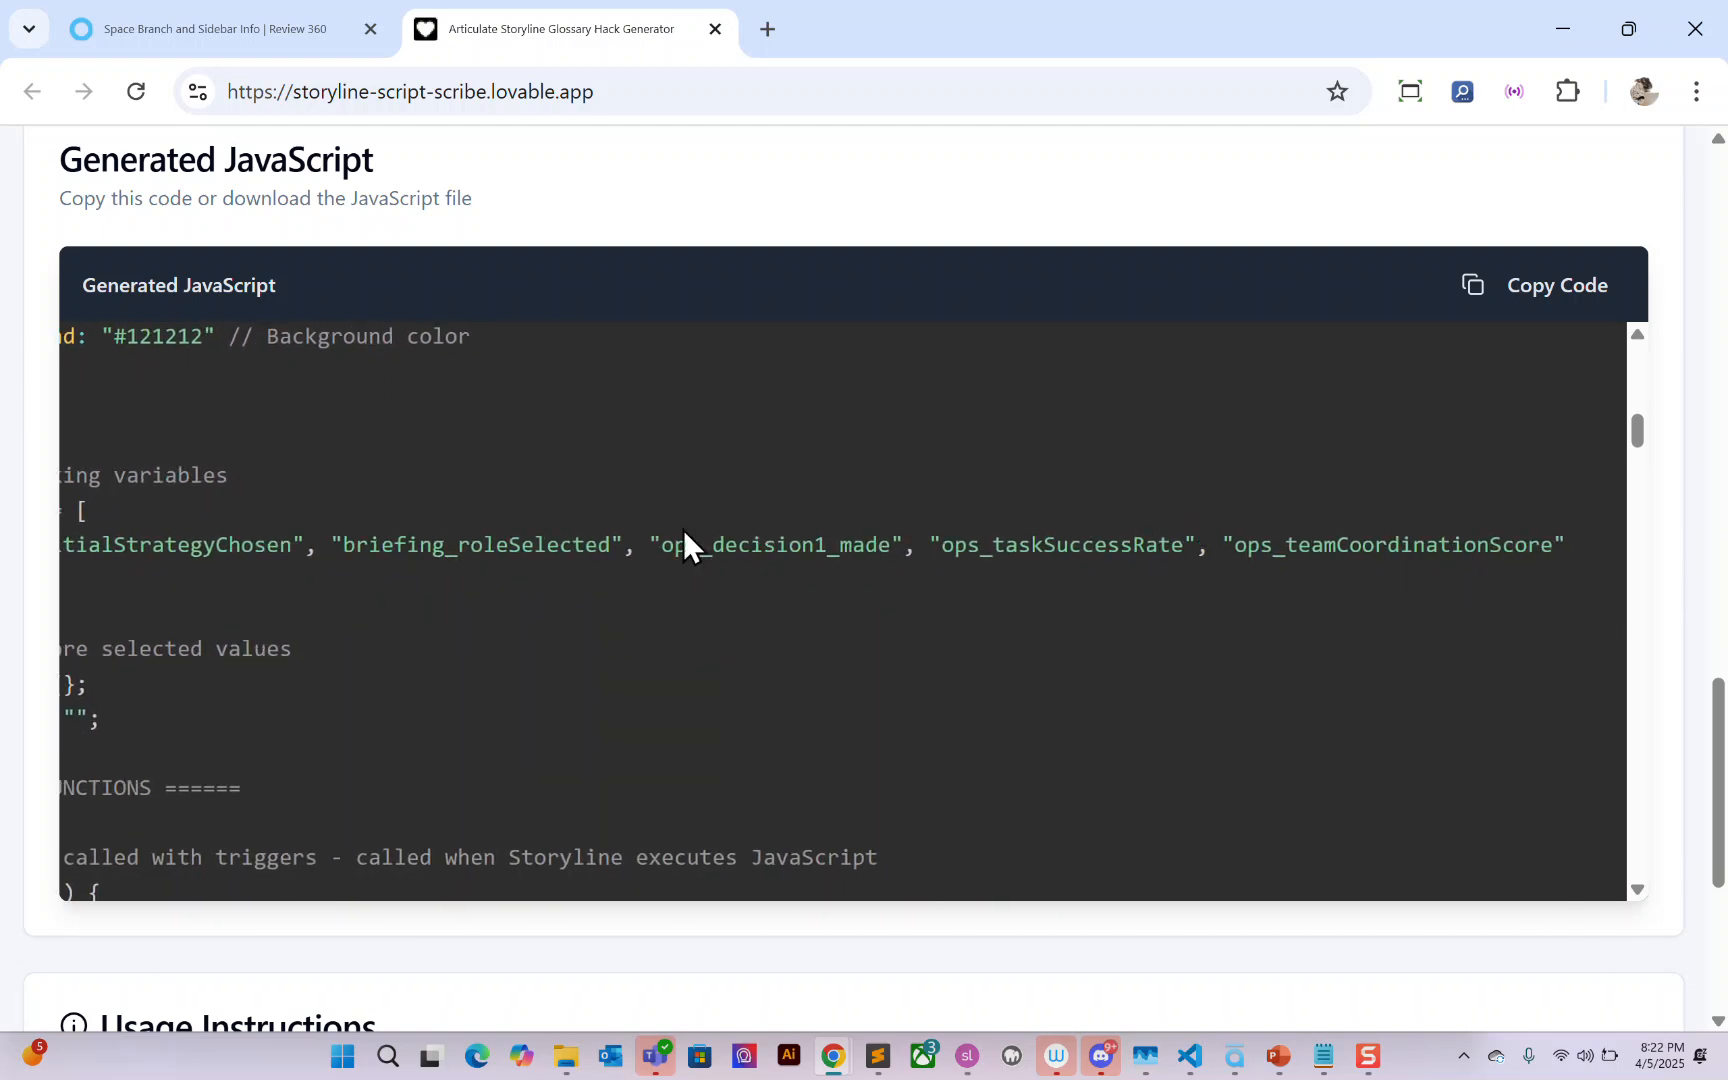
scroll(821, 527, left, 3)
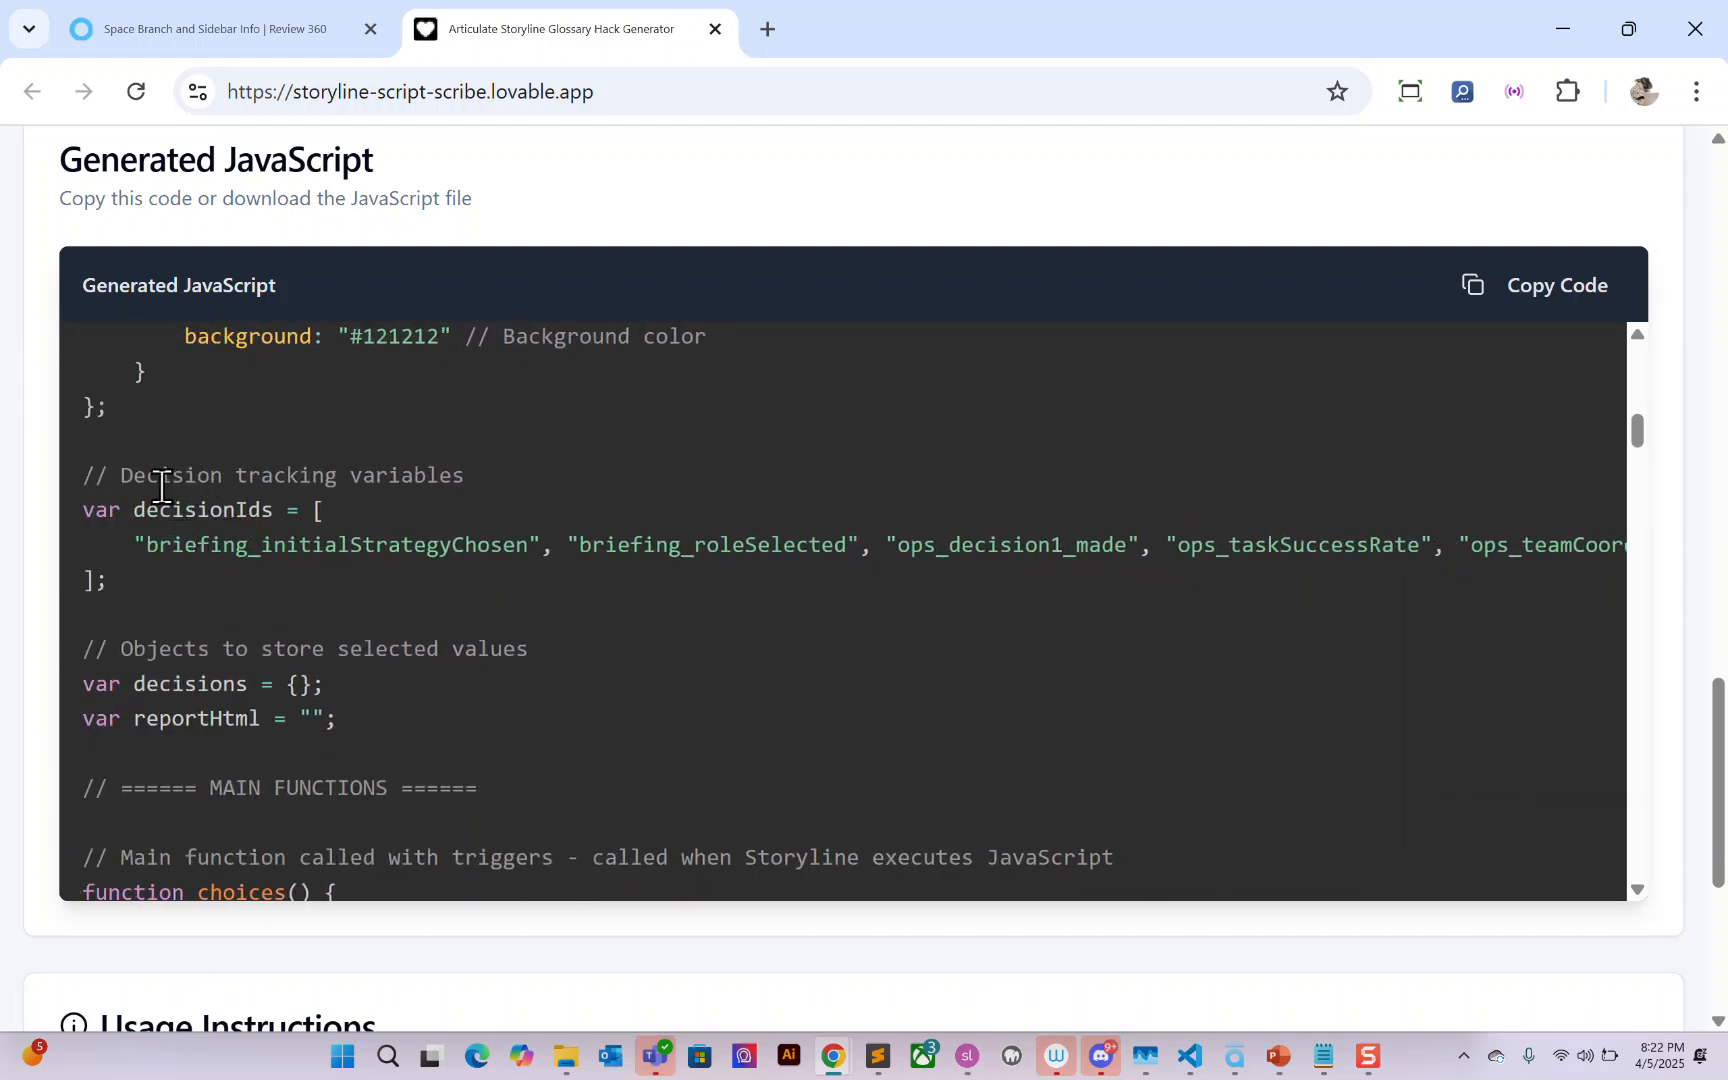
scroll(271, 558, right, 2)
scroll(444, 544, left, 2)
scroll(617, 551, right, 3)
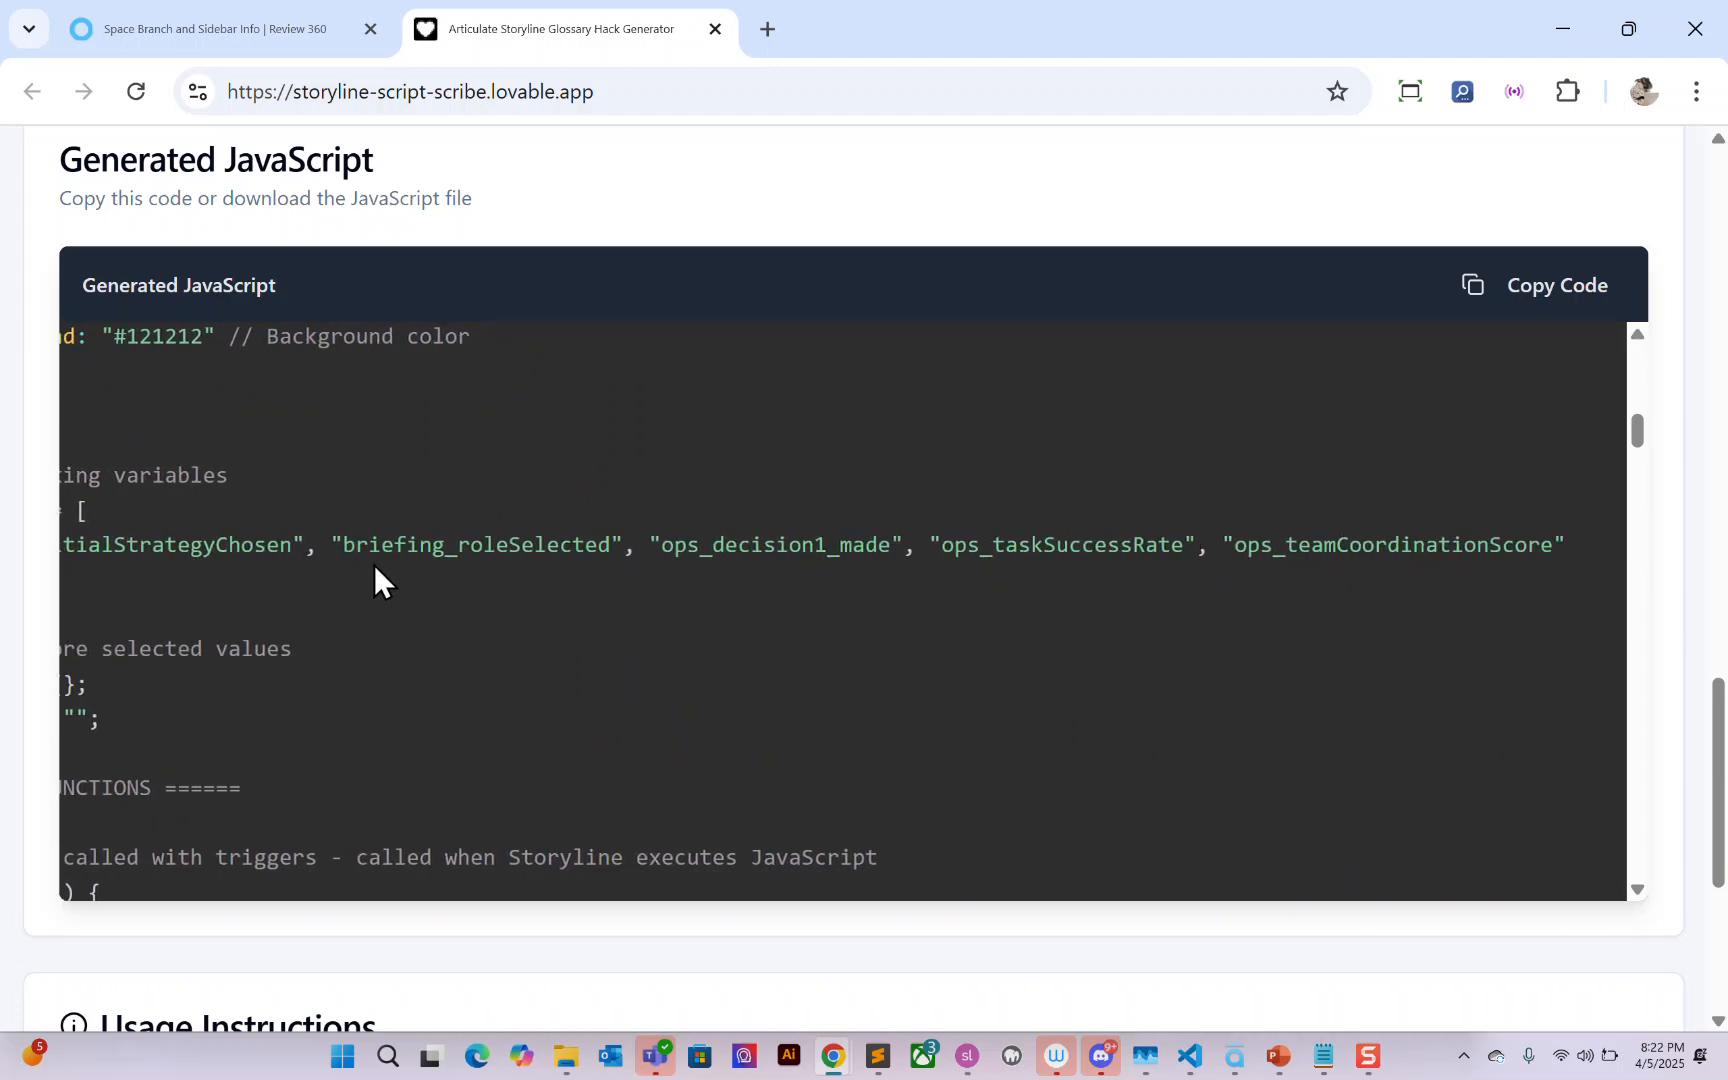
scroll(319, 553, left, 3)
Step: Examine the rest of the script, including its functions and the phase titles and decision descriptions, through to the last line
scroll(320, 579, down, 15)
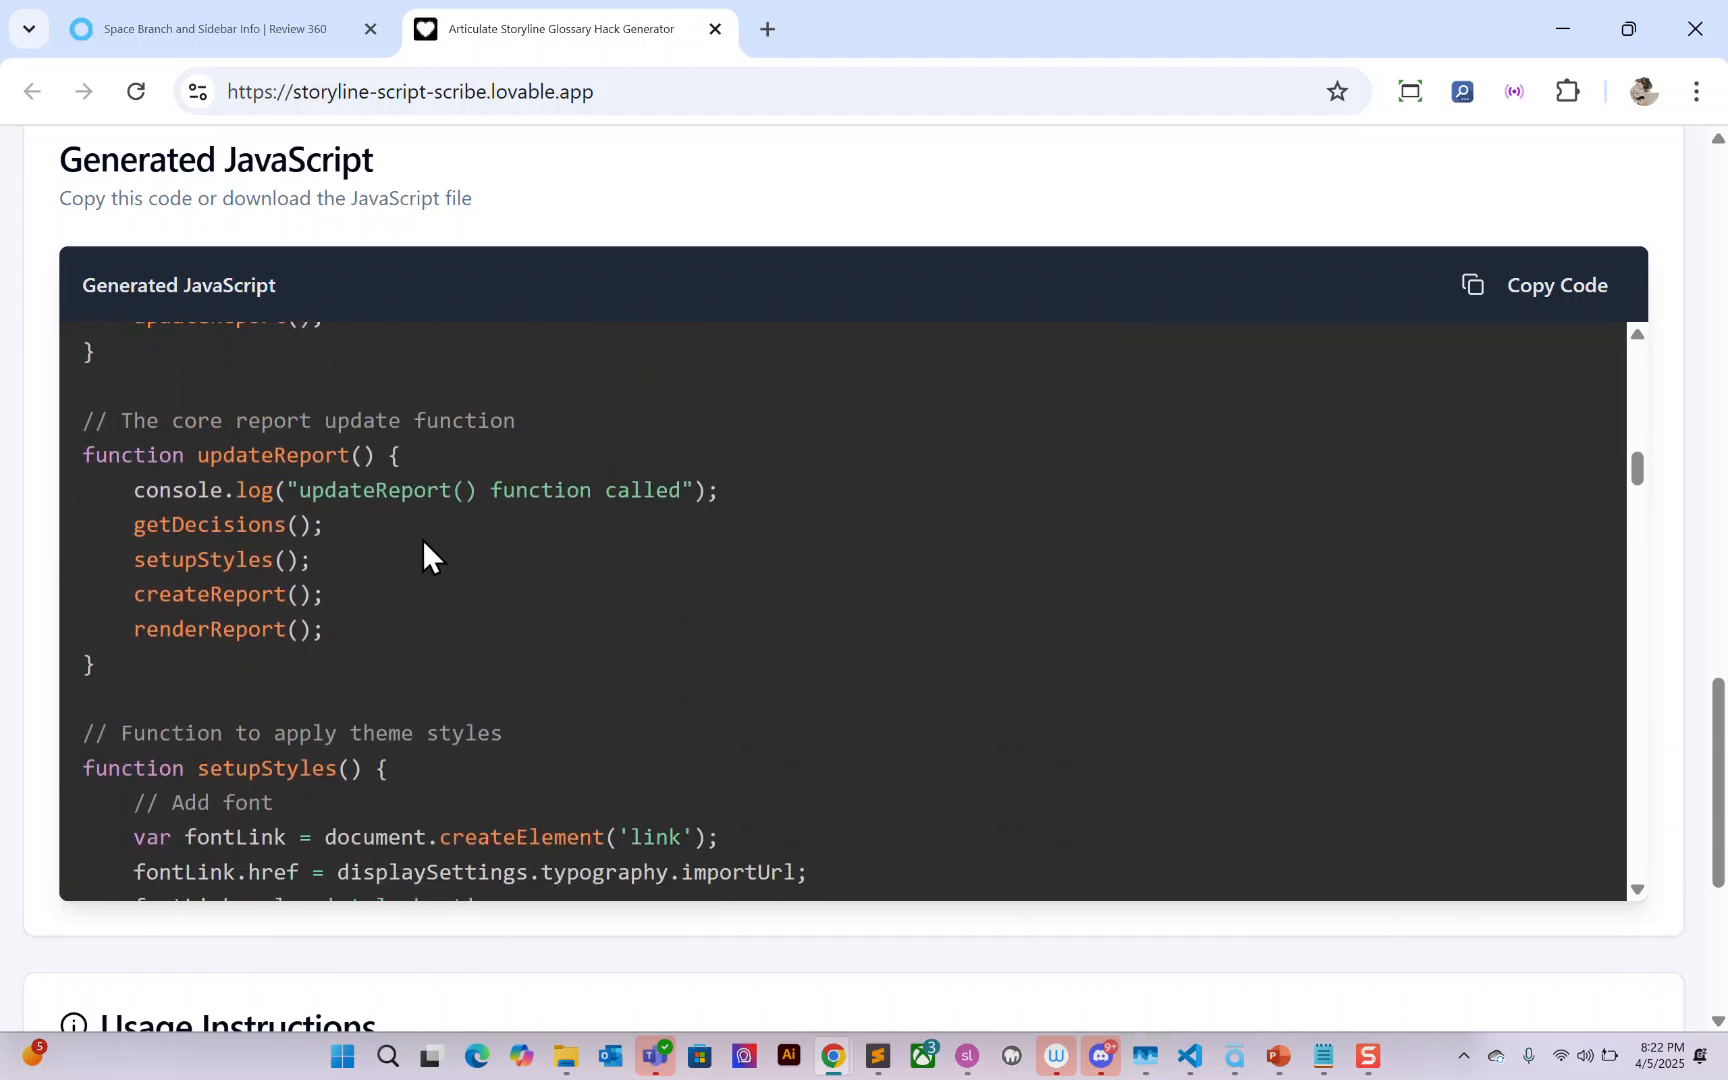
scroll(528, 528, down, 20)
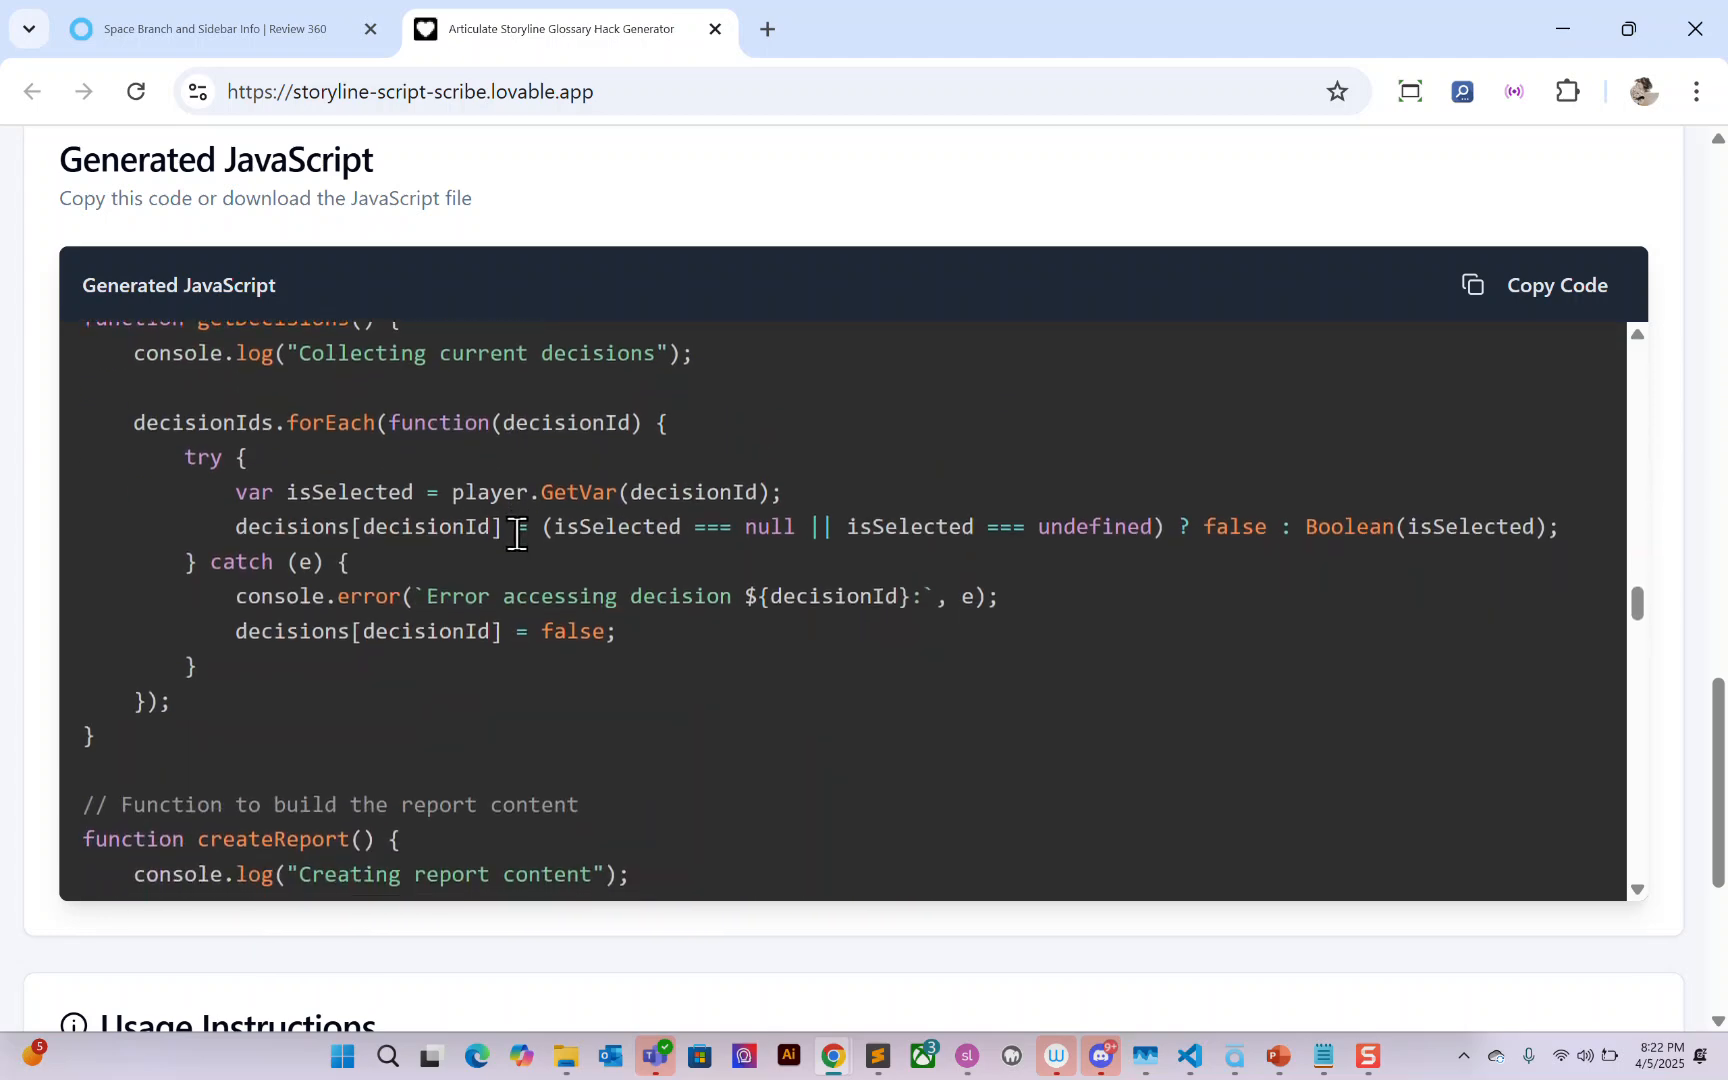
scroll(525, 530, down, 3)
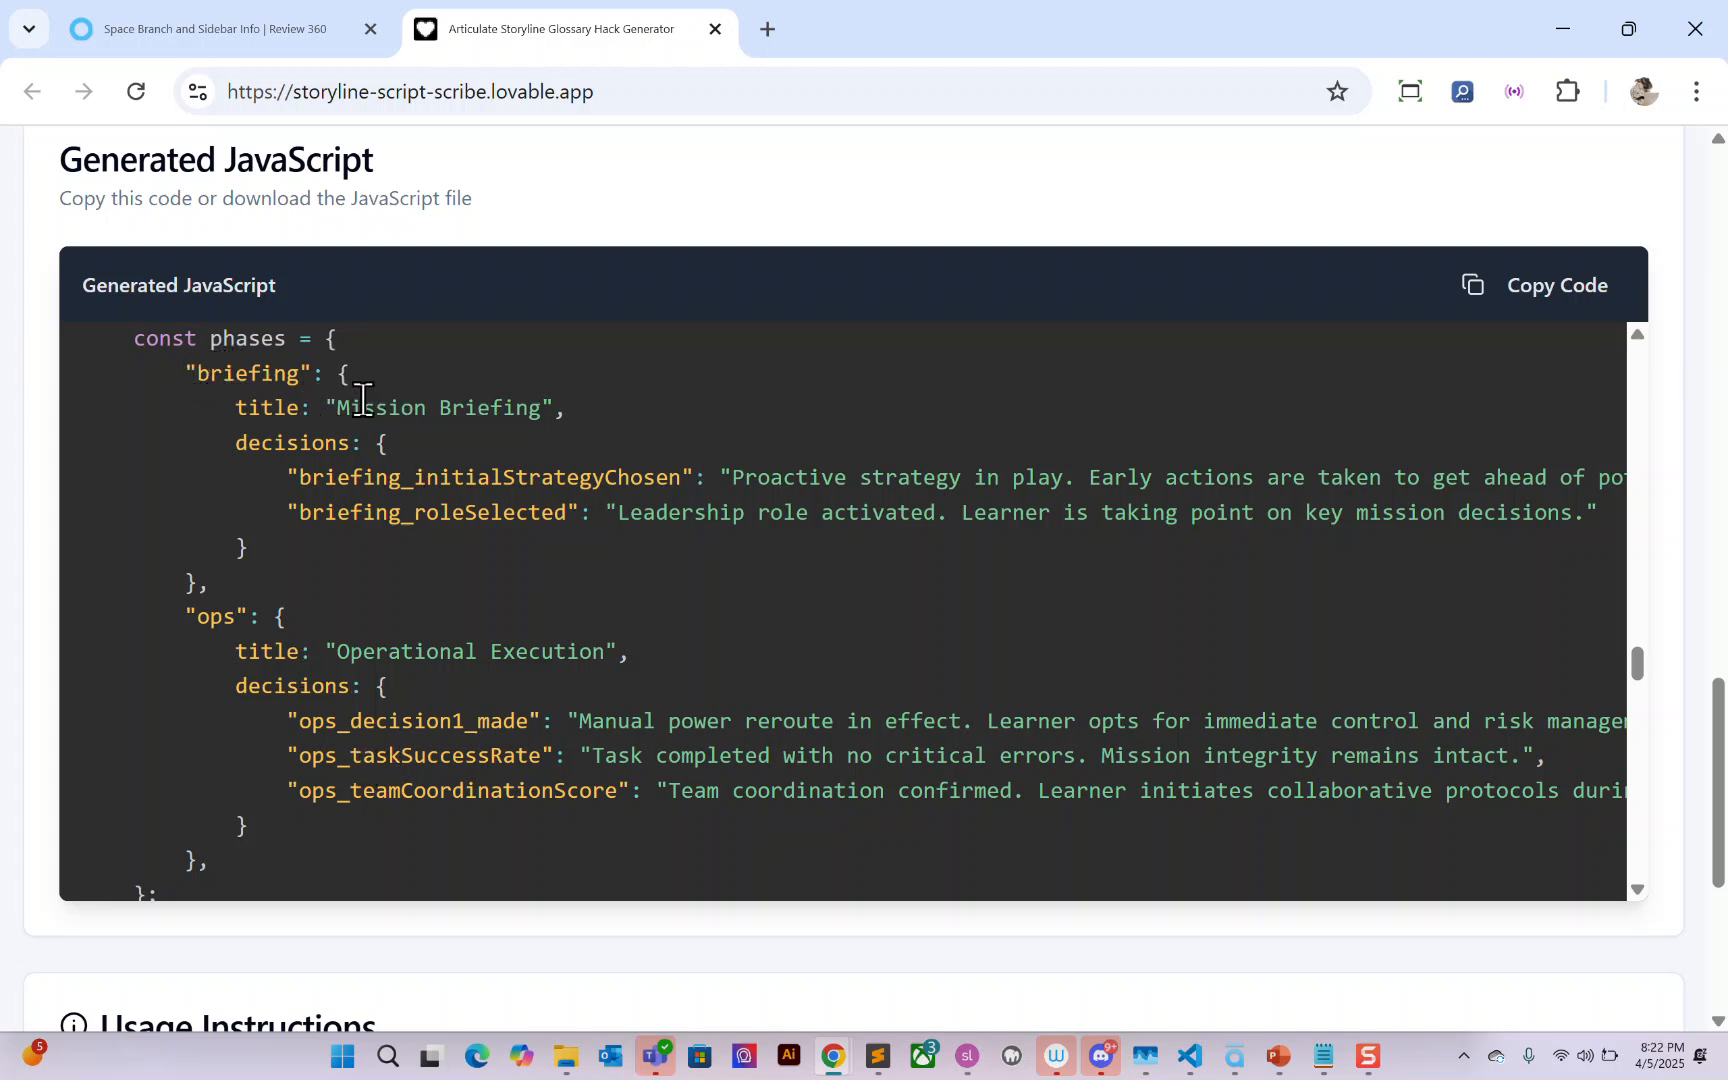
scroll(687, 470, right, 2)
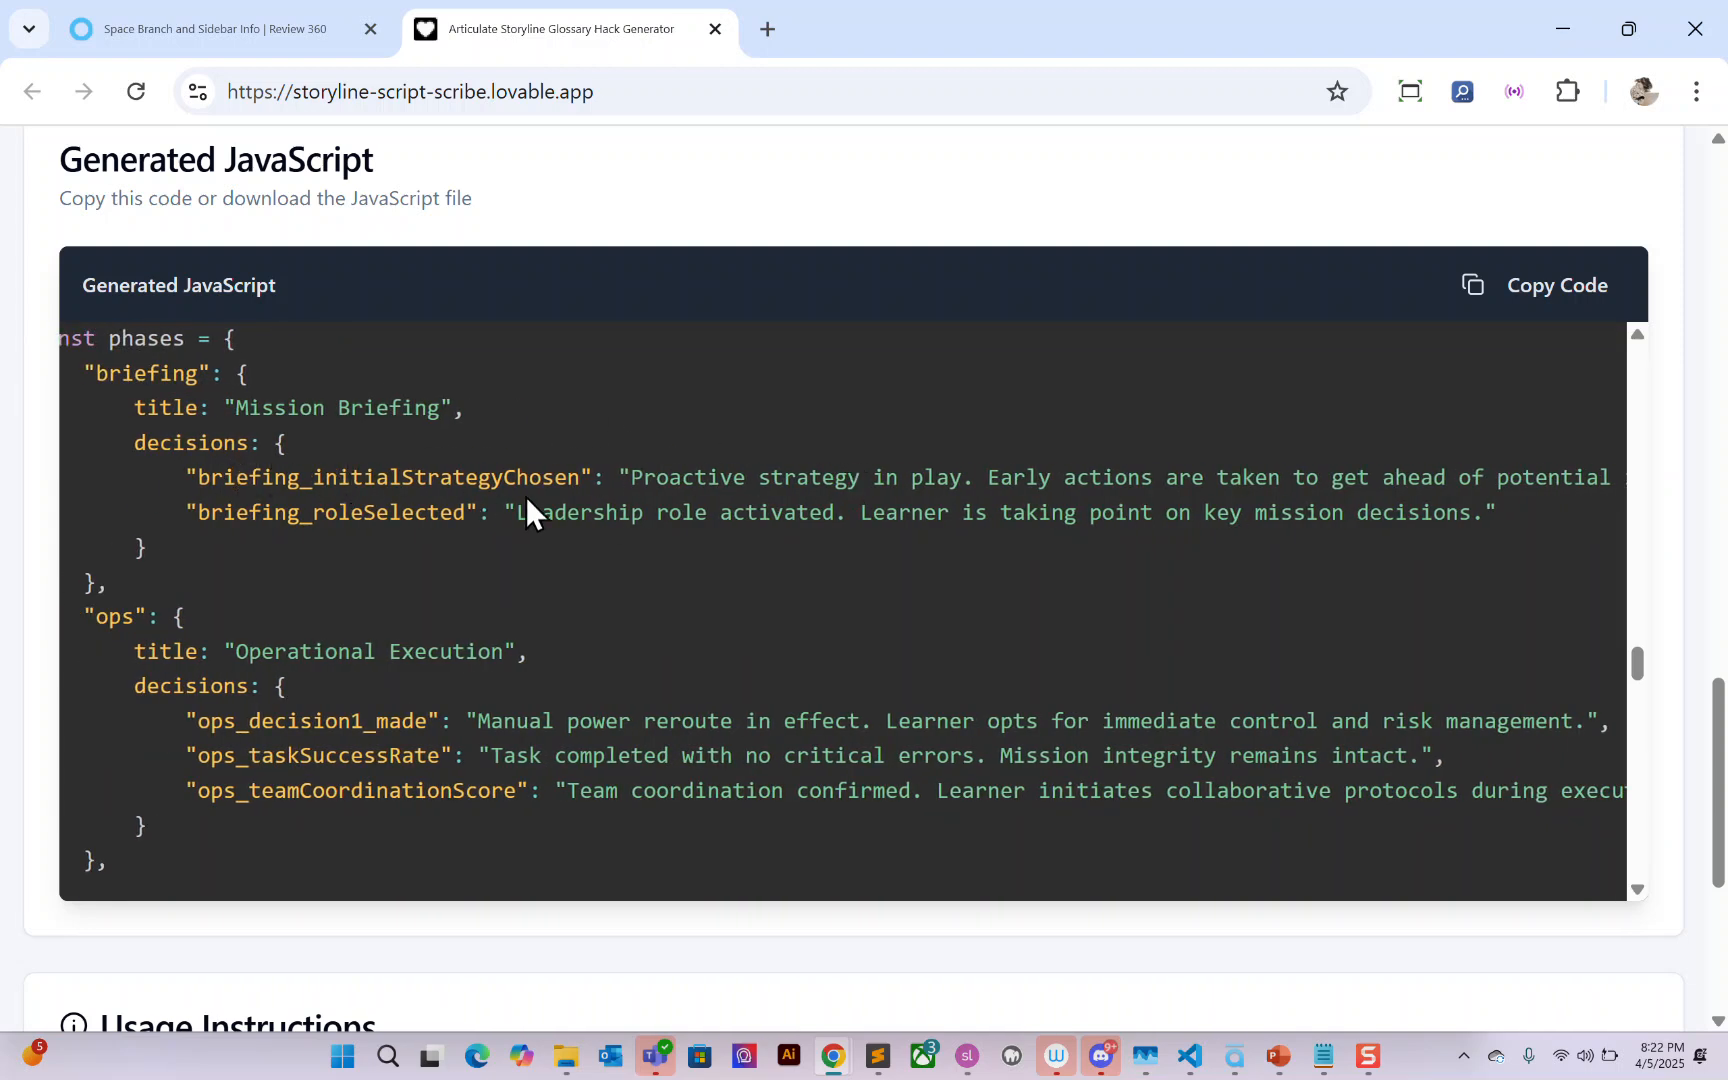
scroll(493, 495, right, 2)
scroll(455, 560, left, 3)
scroll(455, 555, down, 15)
scroll(458, 547, down, 10)
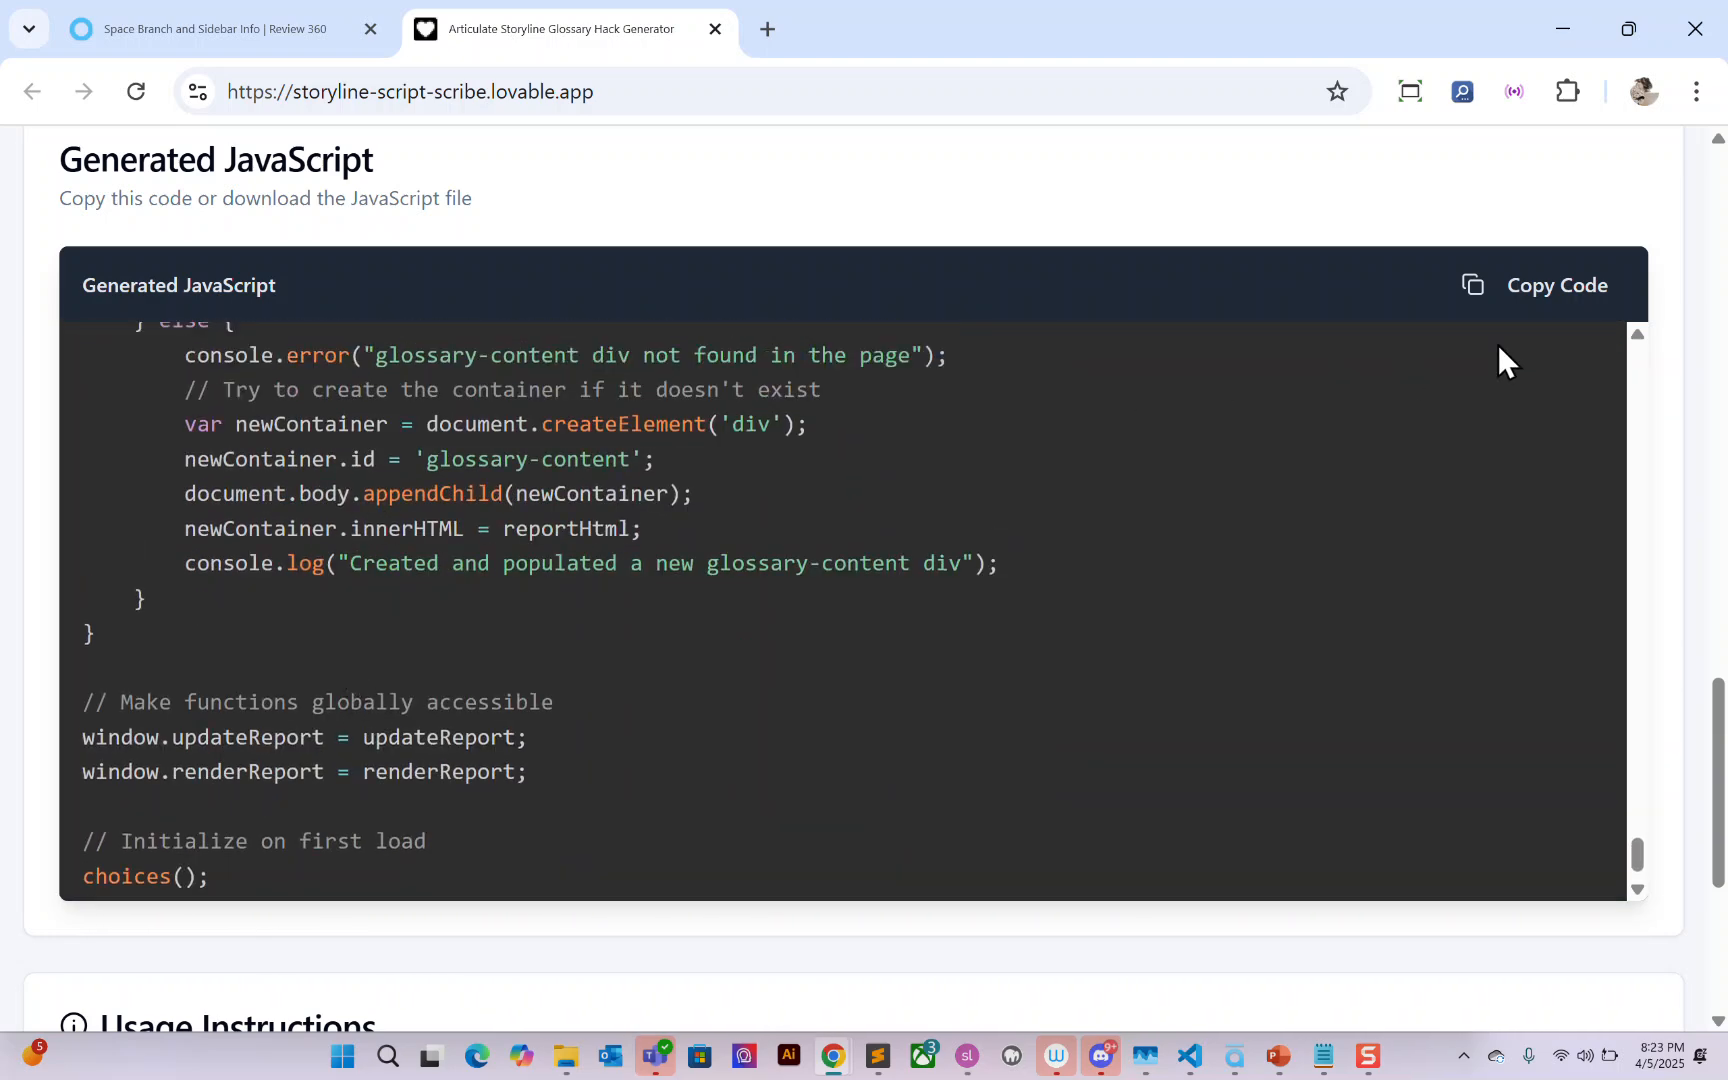
Step: Copy the generated JavaScript code to the clipboard and switch to Articulate Storyline
scroll(1465, 355, up, 1)
click(1535, 288)
key(alt+Tab)
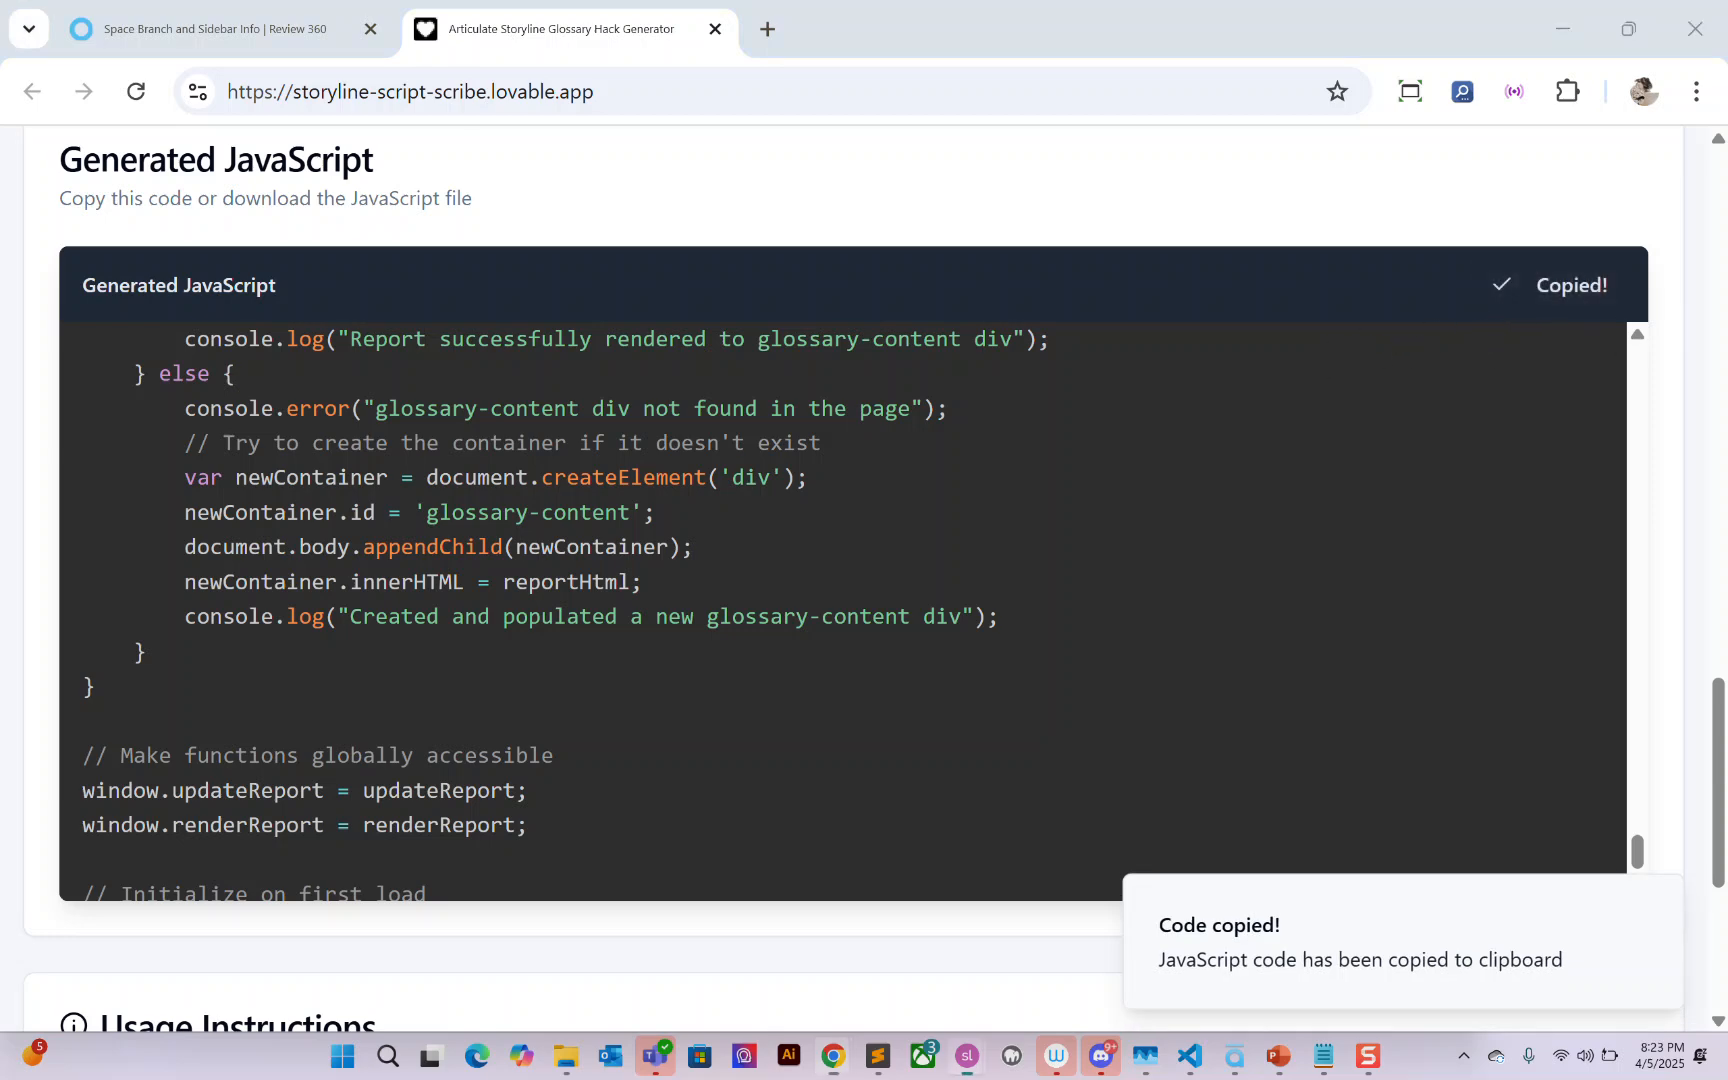
drag(1727, 200, 915, 2)
Step: From Story View, open slide 1.1 Mission Briefing in the Phase 1 scene and go to slide 1.2 Objective
click(103, 171)
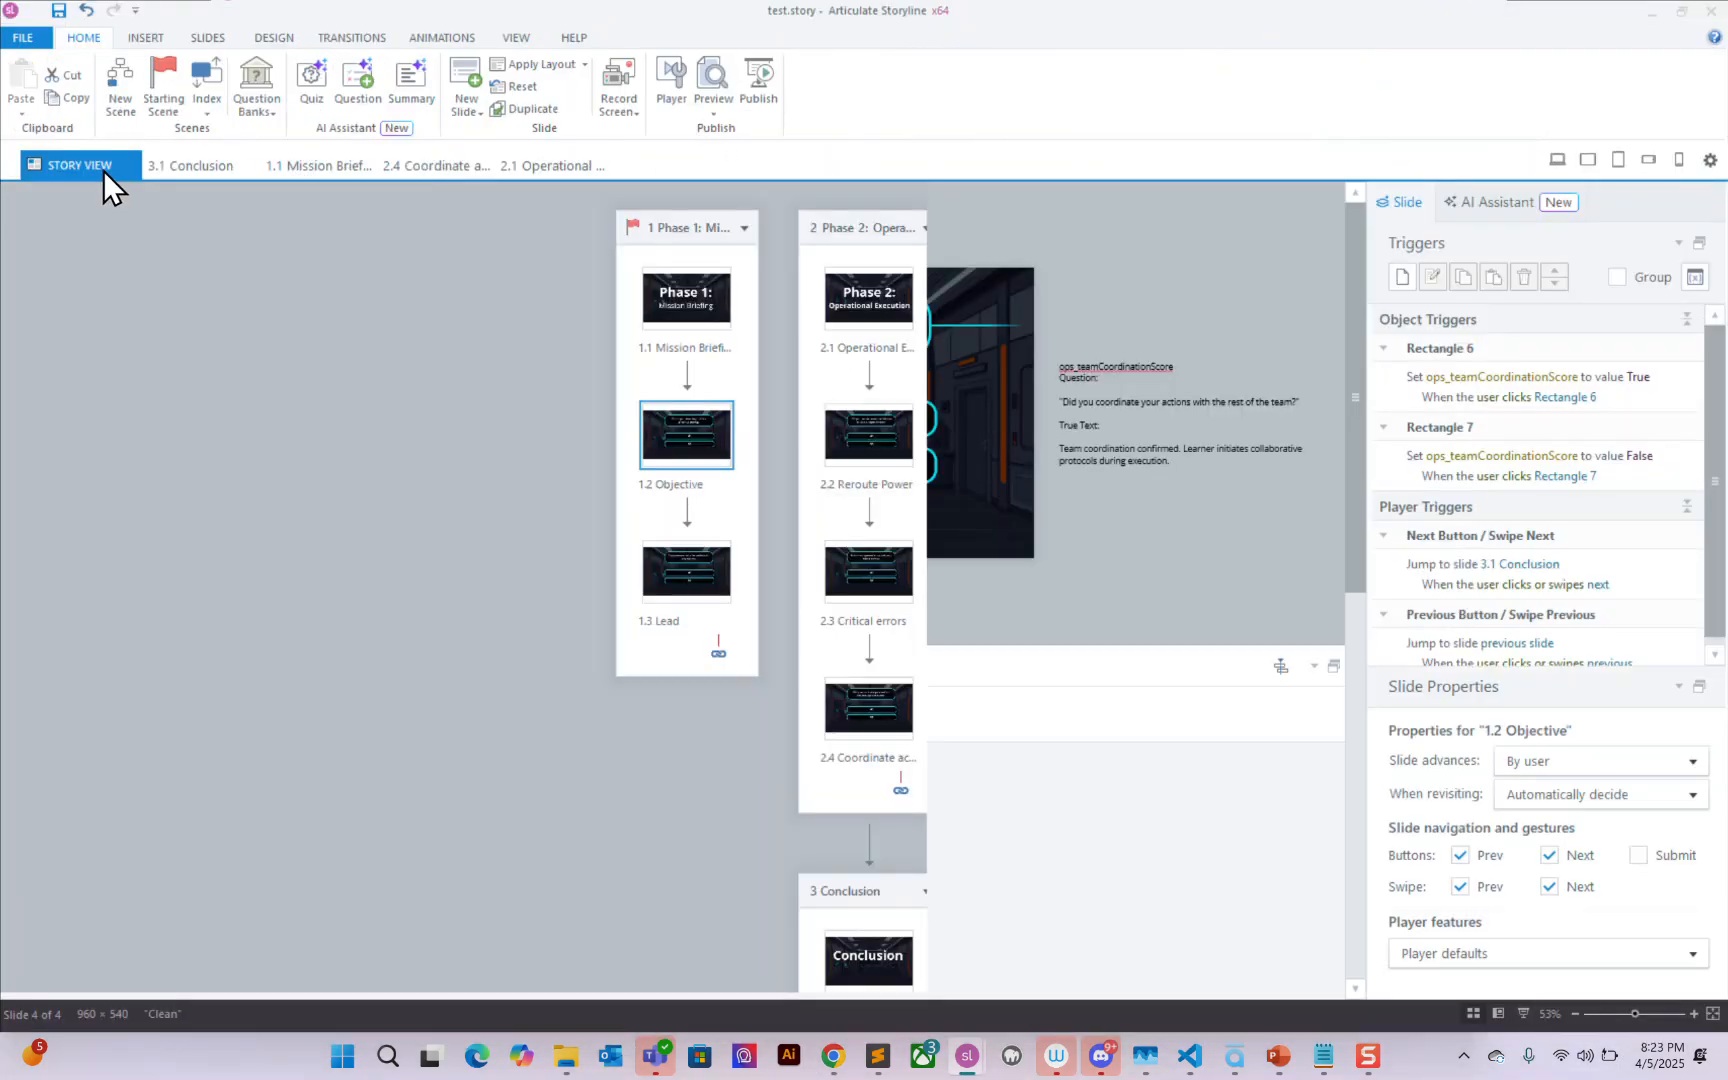
scroll(552, 567, down, 2)
scroll(552, 400, up, 2)
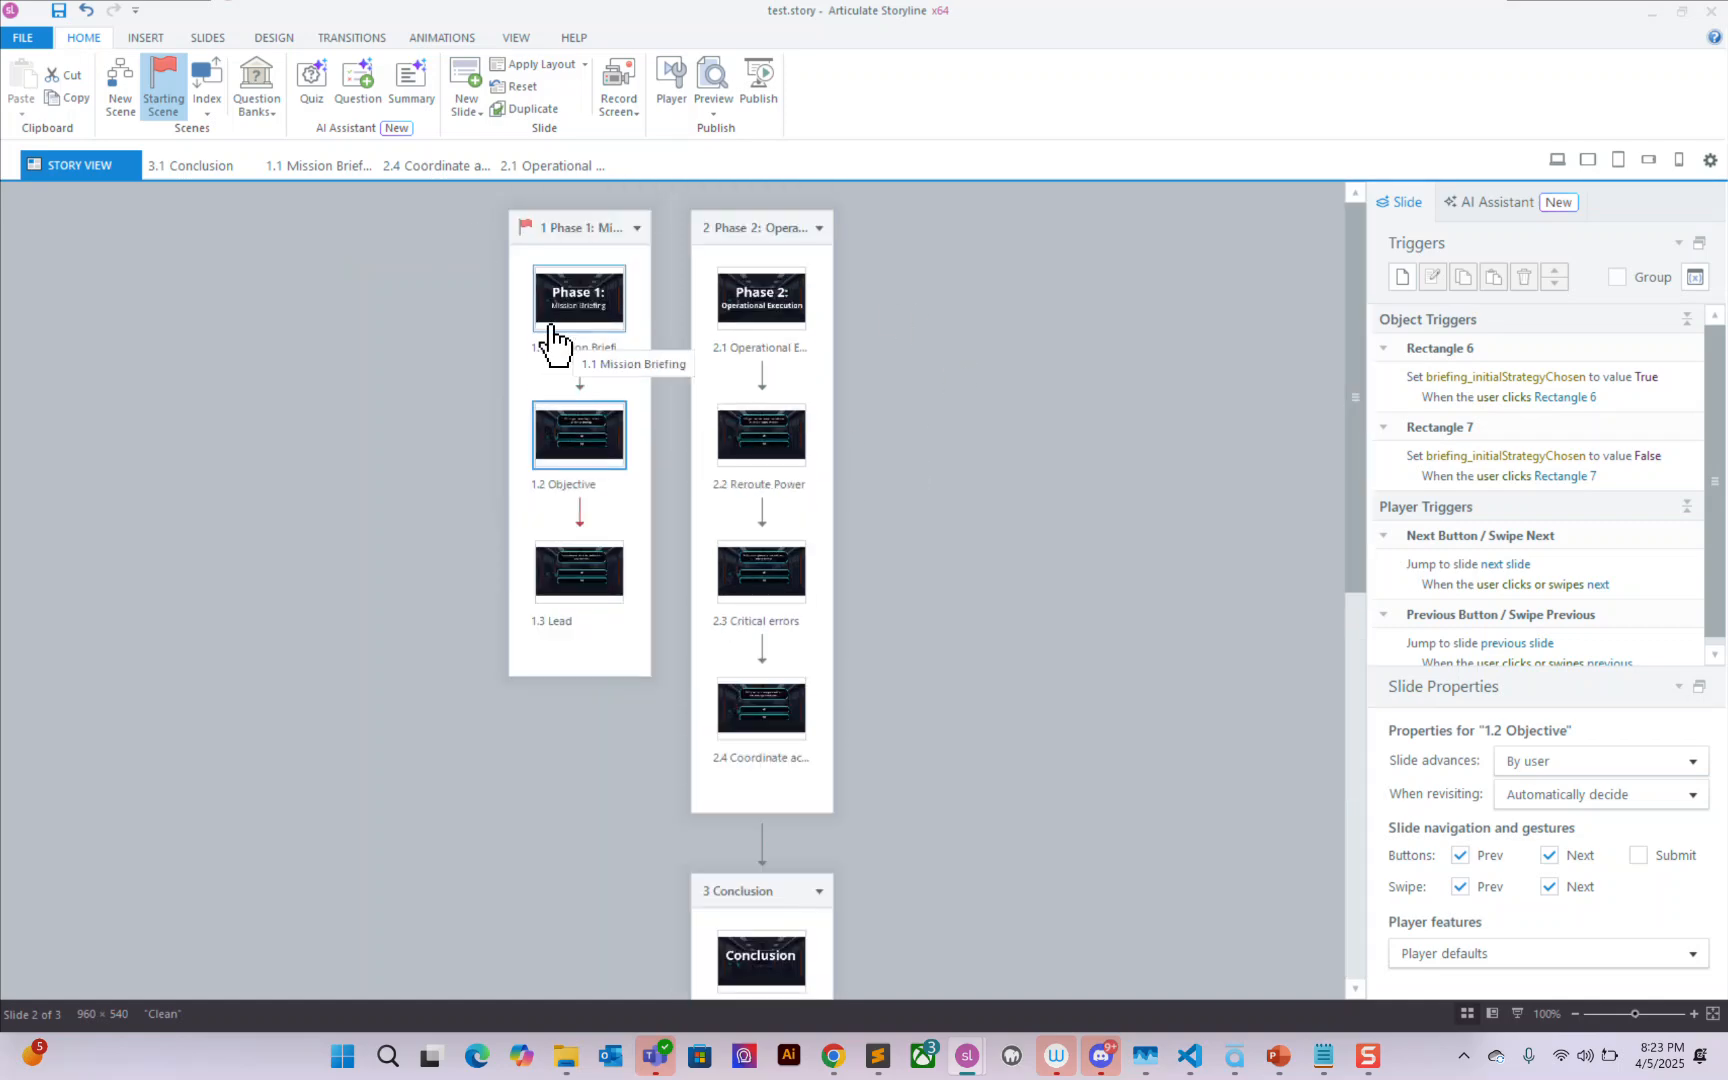
double_click(579, 295)
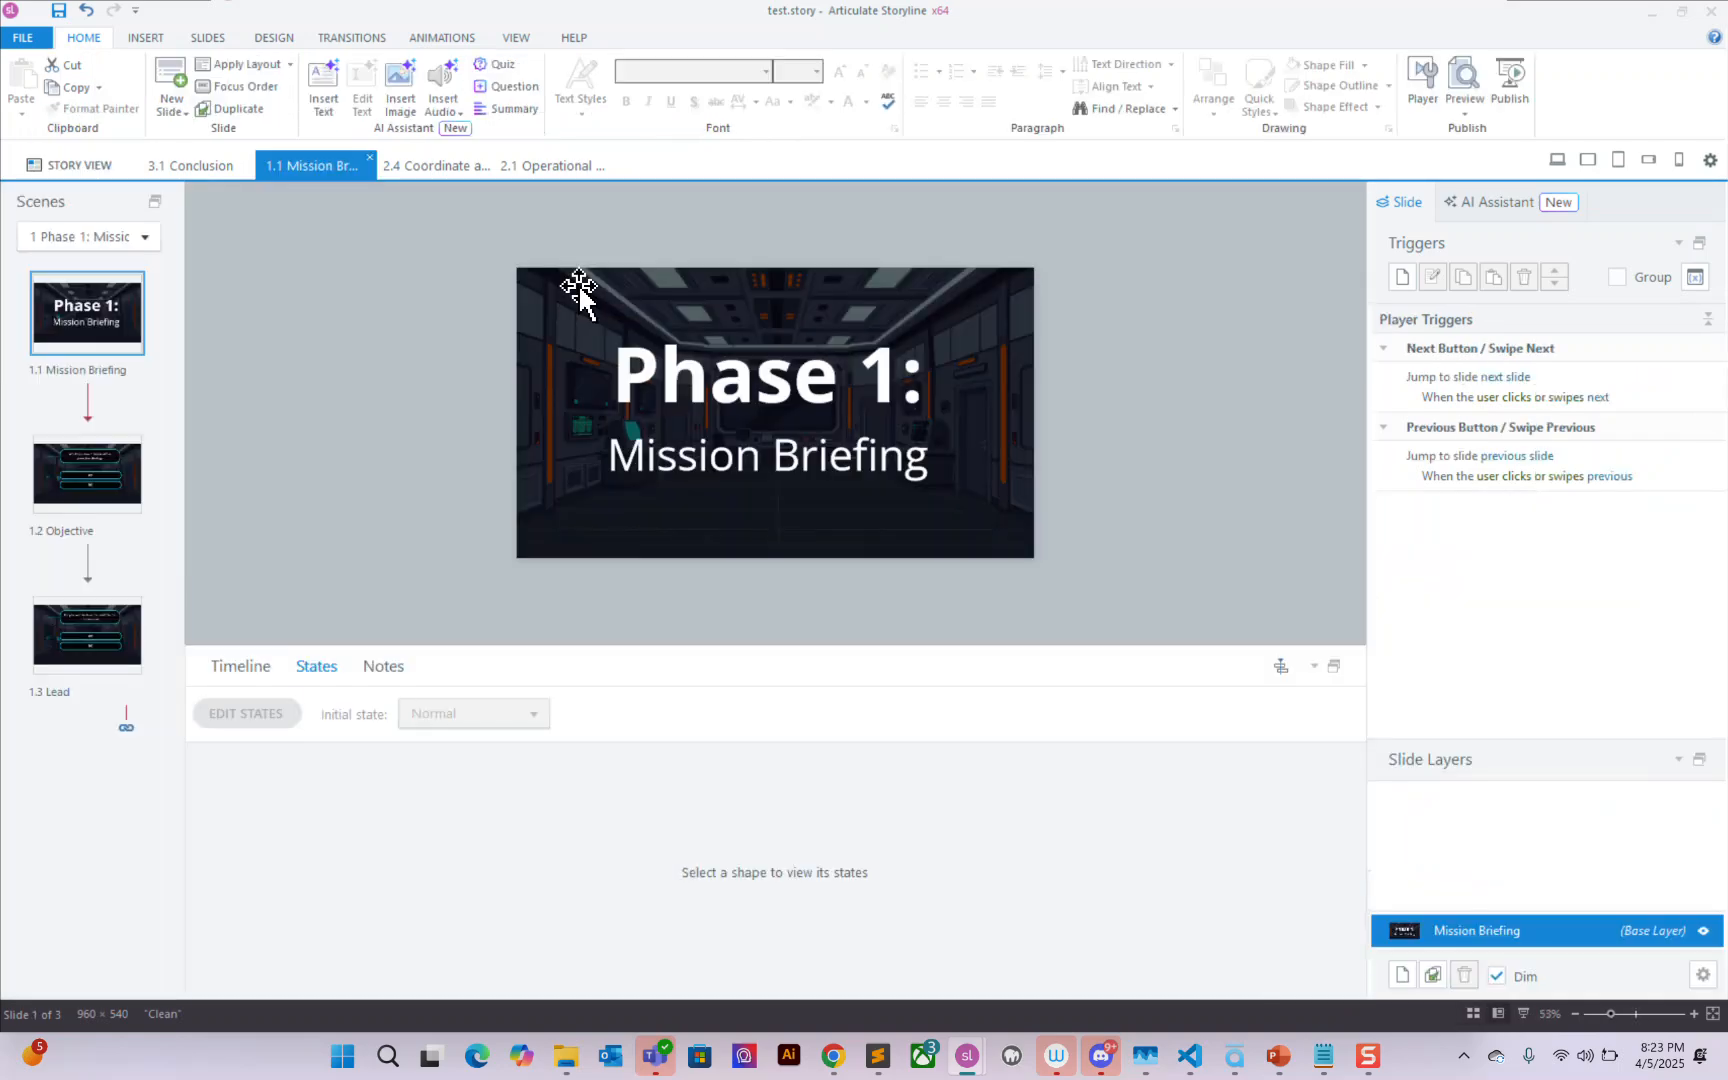
click(104, 452)
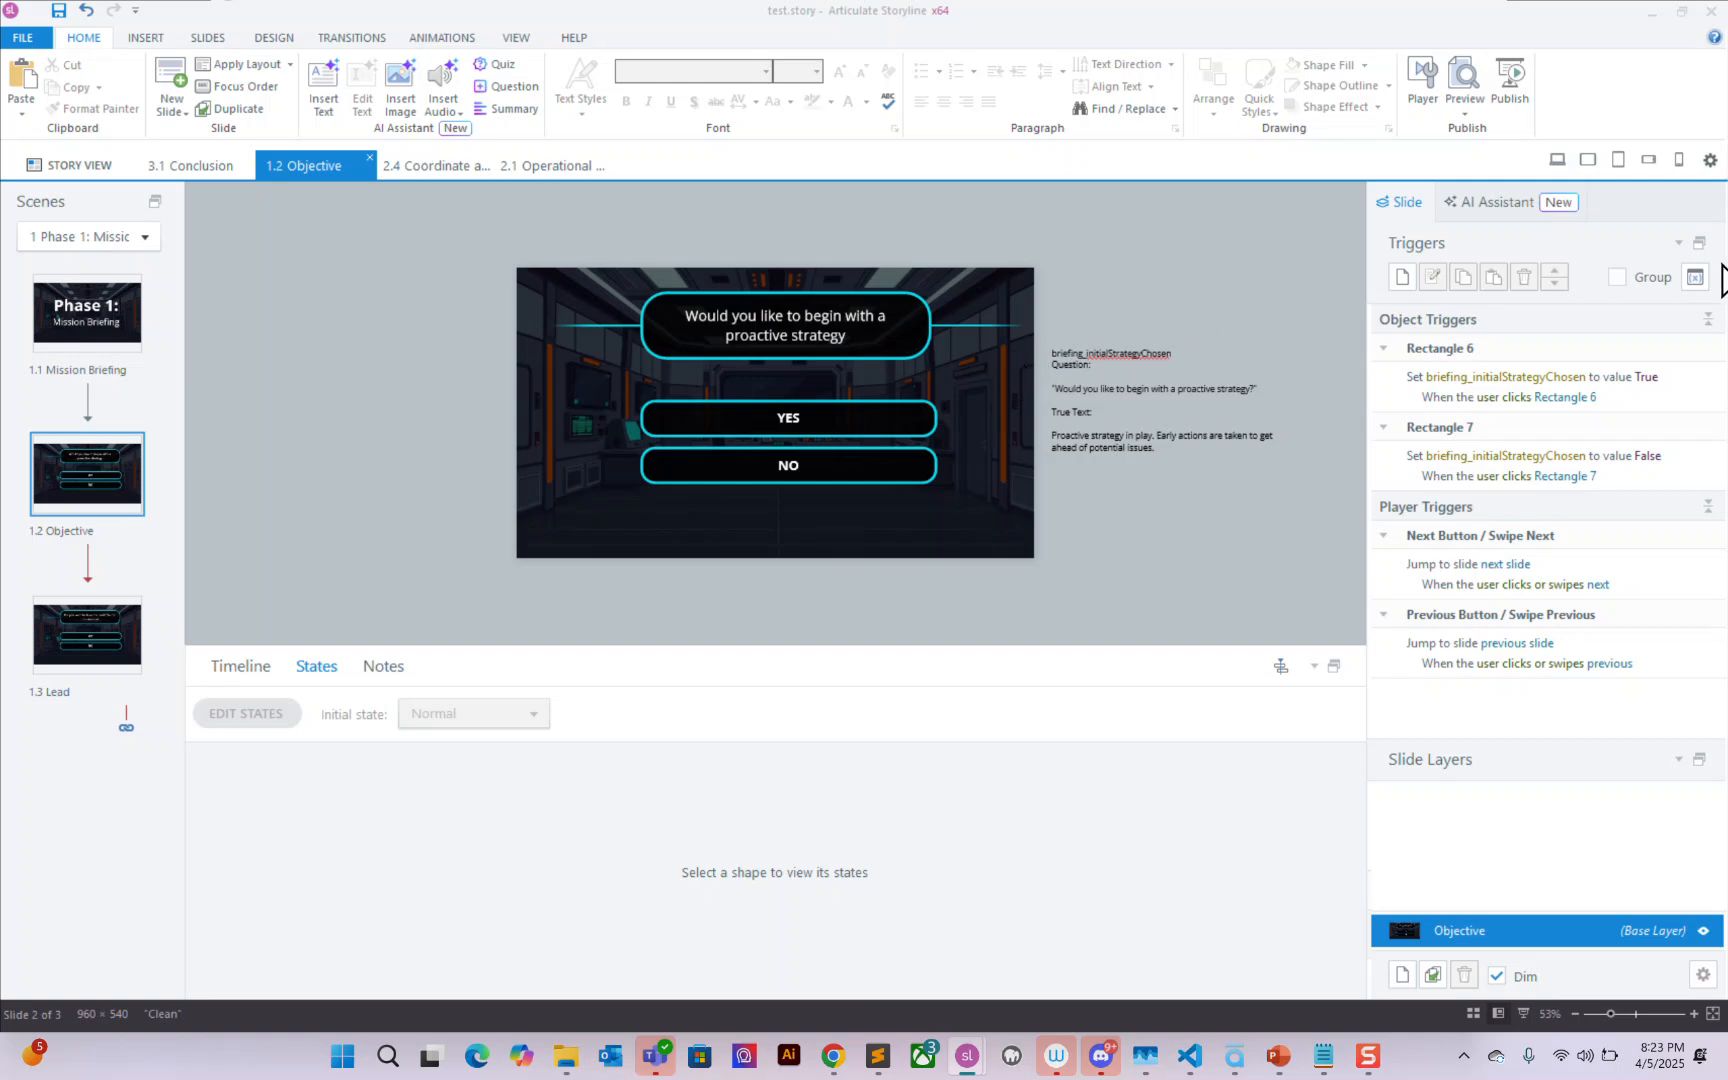
Step: Review the names, types, default values and use counts of the project variables
click(1695, 277)
drag(1526, 200, 884, 308)
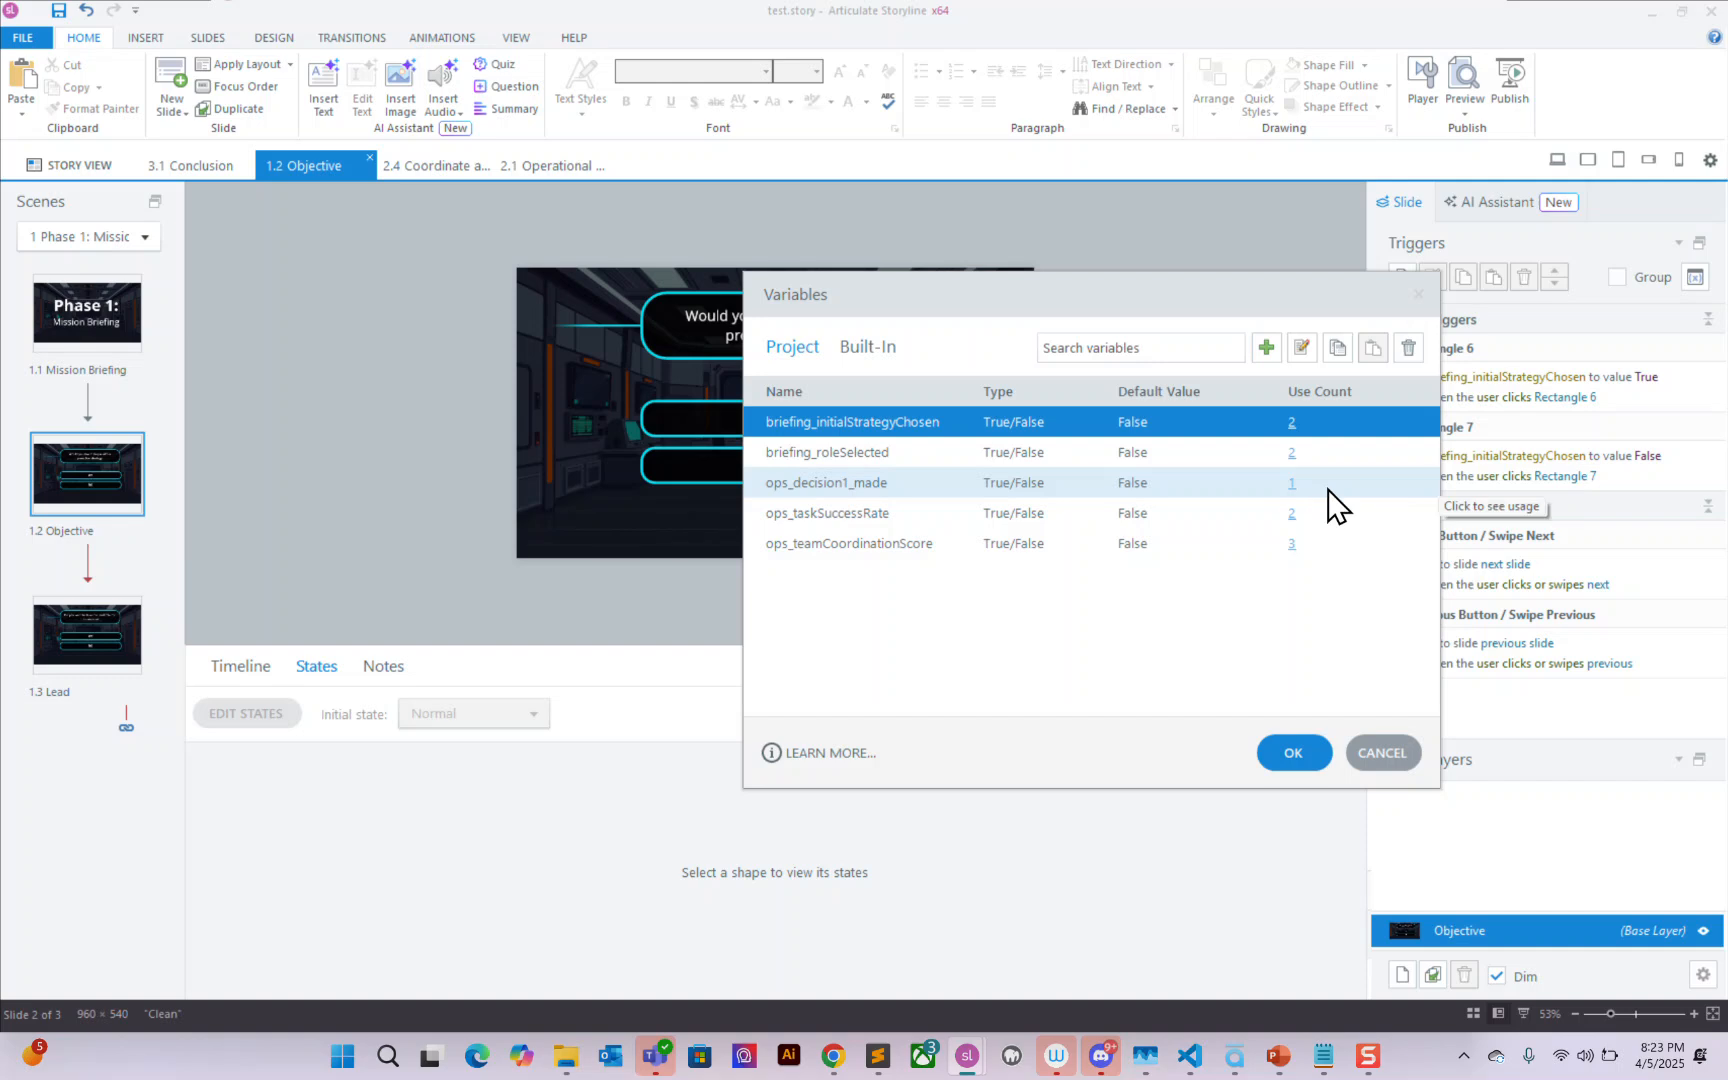
click(1305, 752)
Step: On slide 2.2 Reroute Power in the Phase 2 scene, change the variable in Rectangle 7's trigger to ops_decision1_made
click(113, 235)
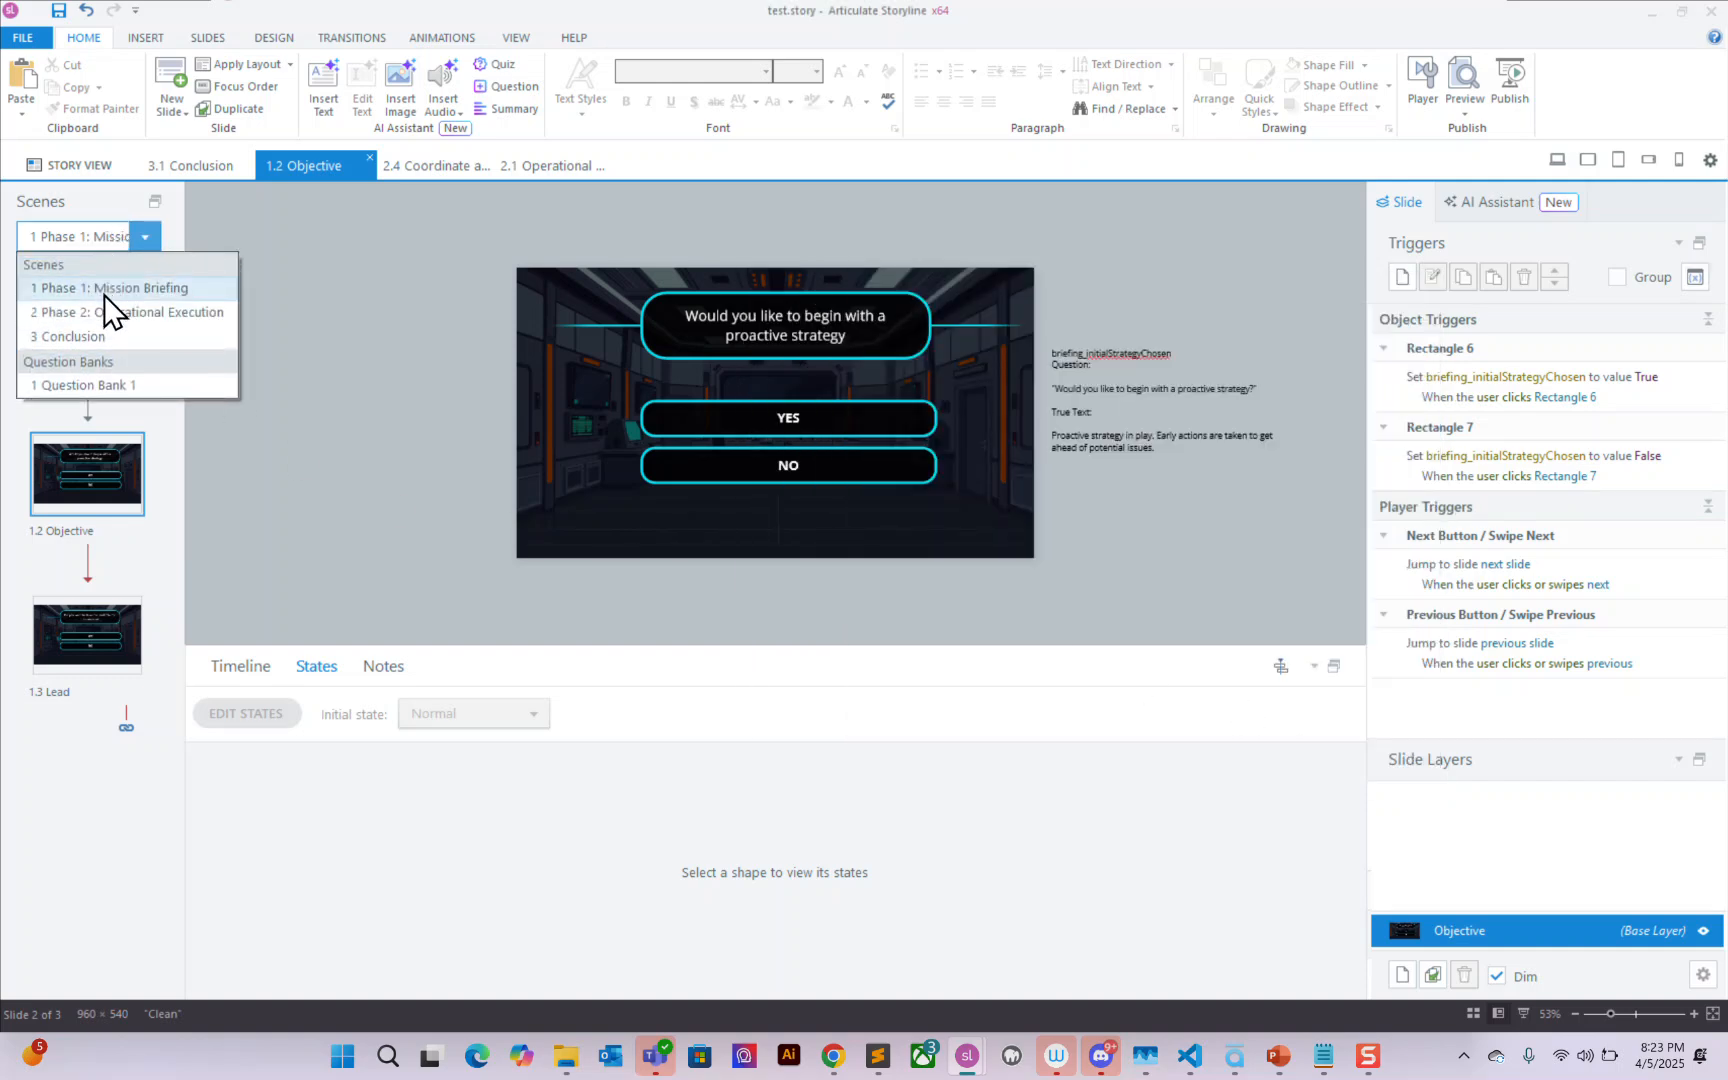
click(105, 311)
click(105, 306)
click(100, 488)
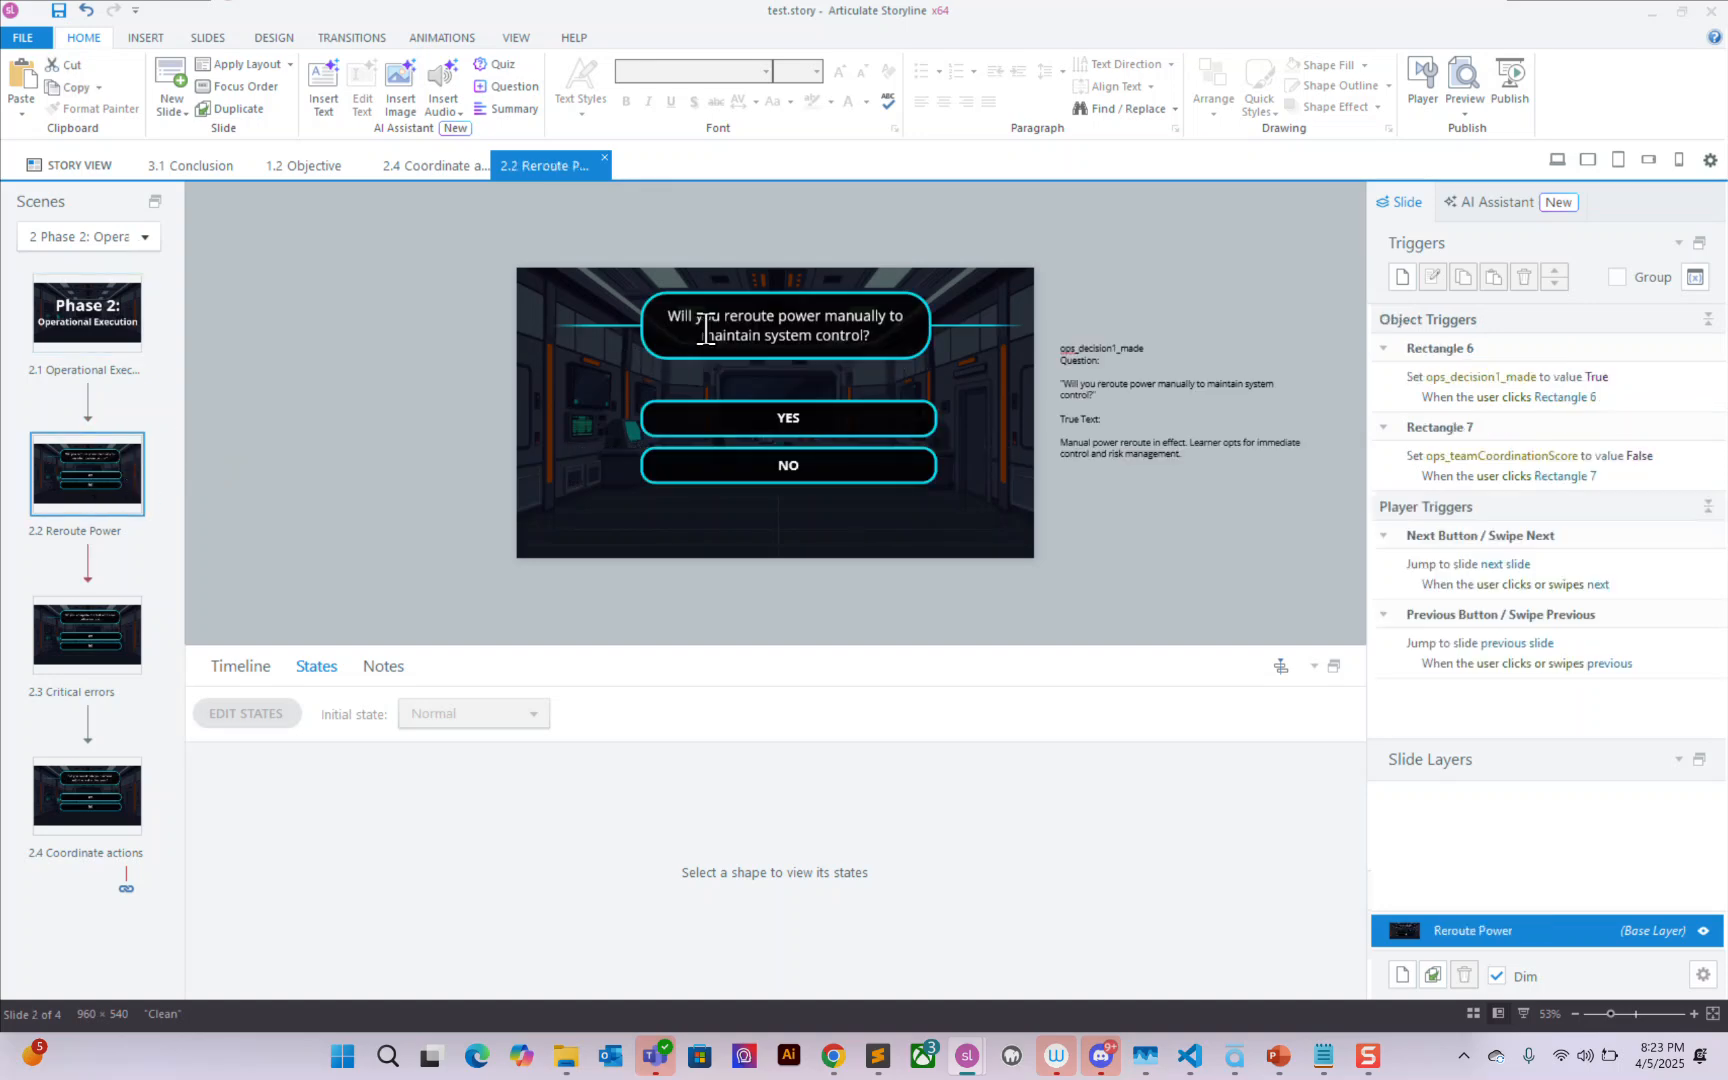
click(1485, 456)
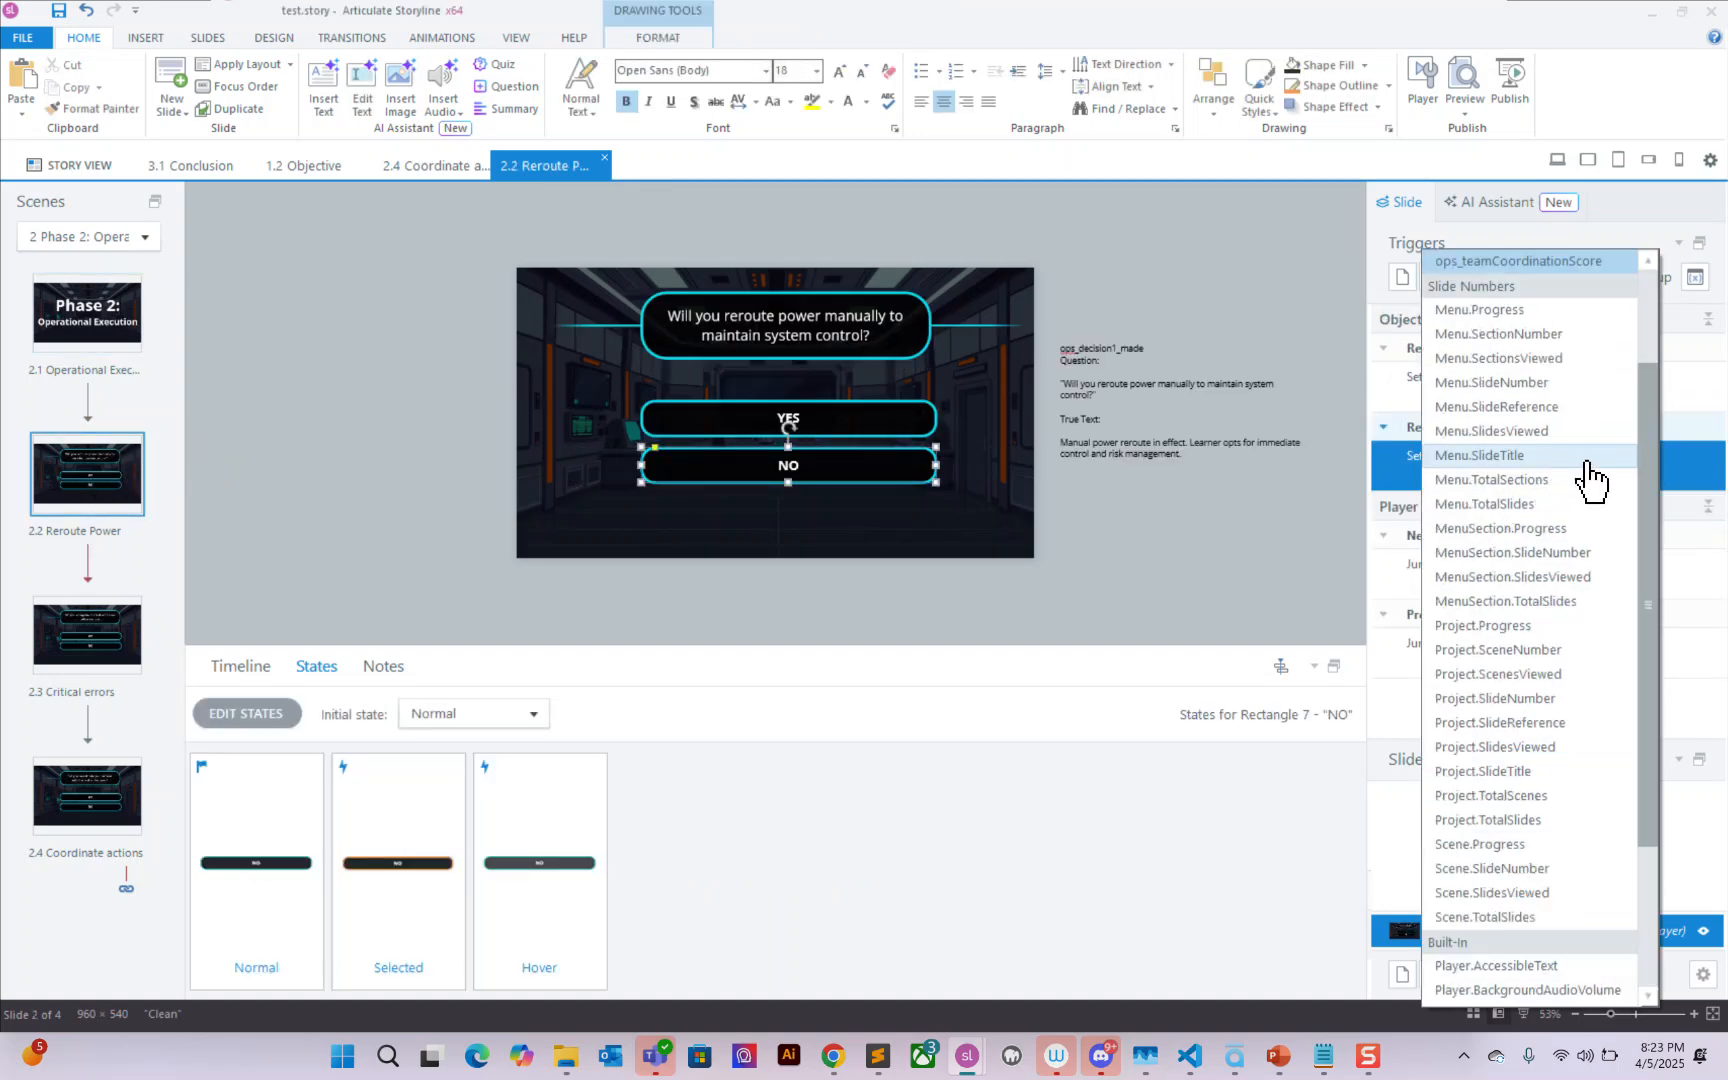
scroll(1651, 347, up, 3)
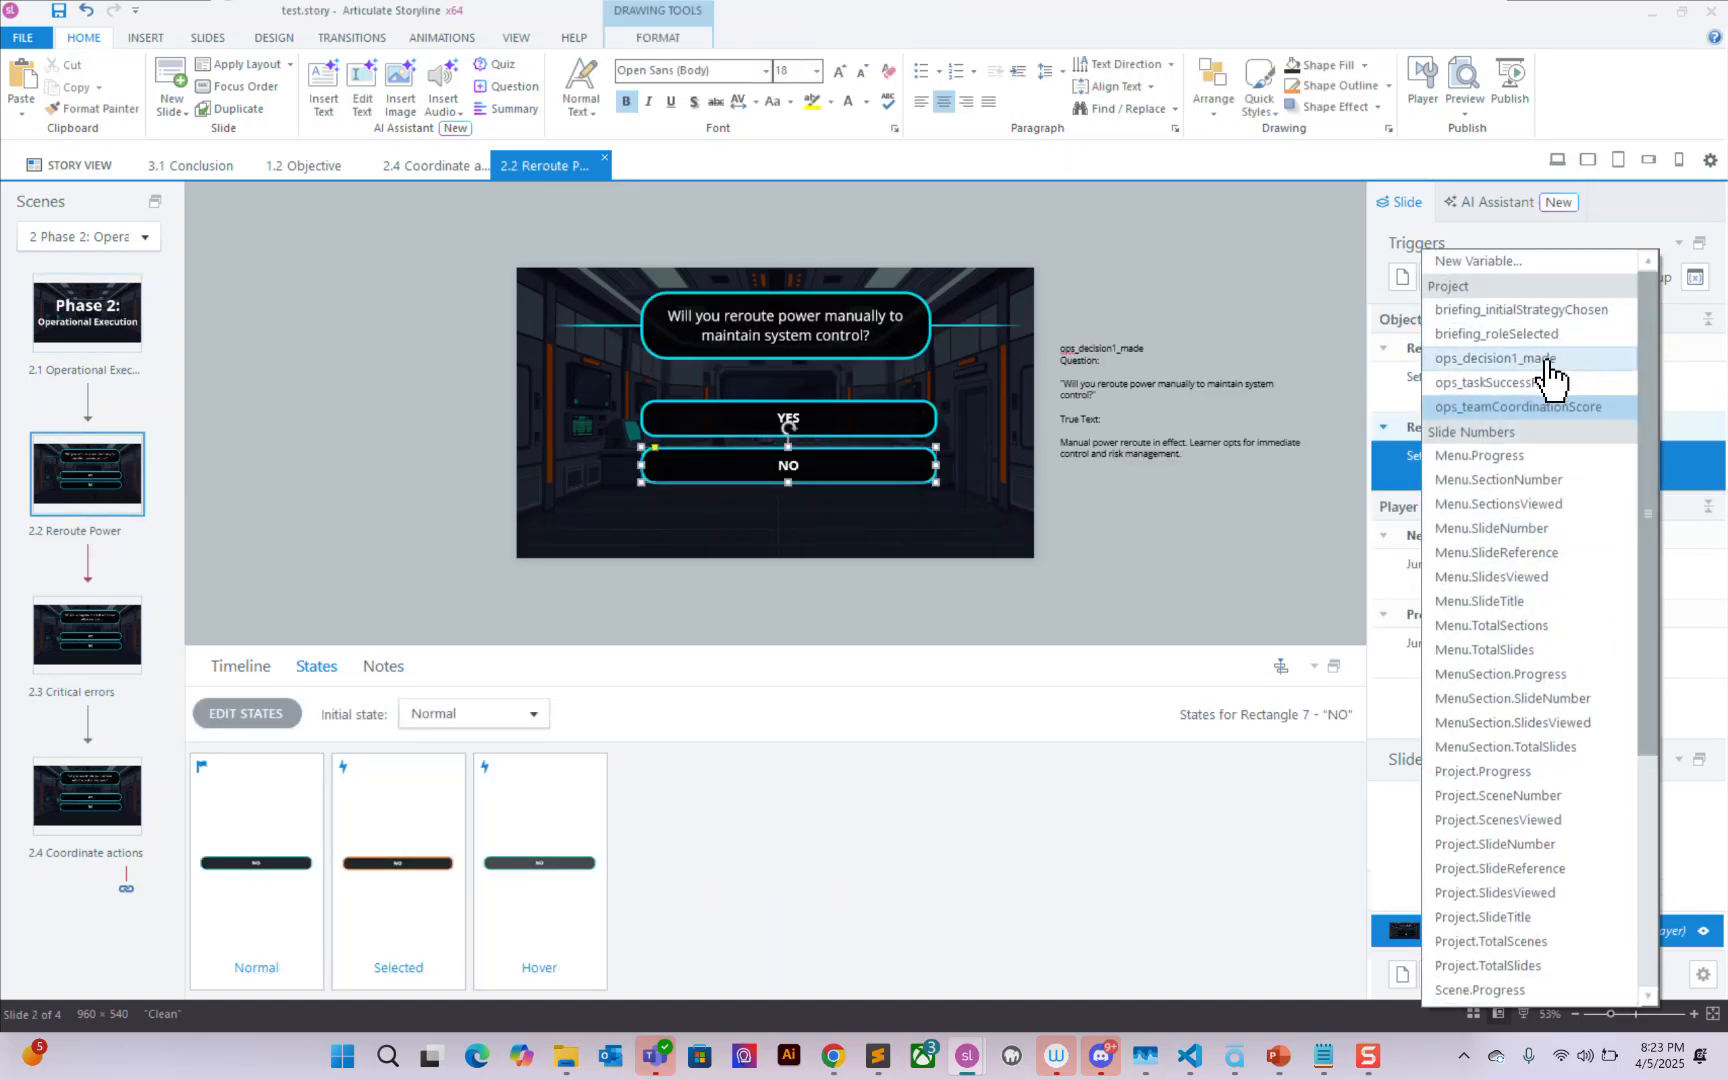
click(1549, 359)
Step: Check the triggers on slides 2.3, 2.4, 1.2 and 1.3, and recheck the project variables' use counts
click(122, 648)
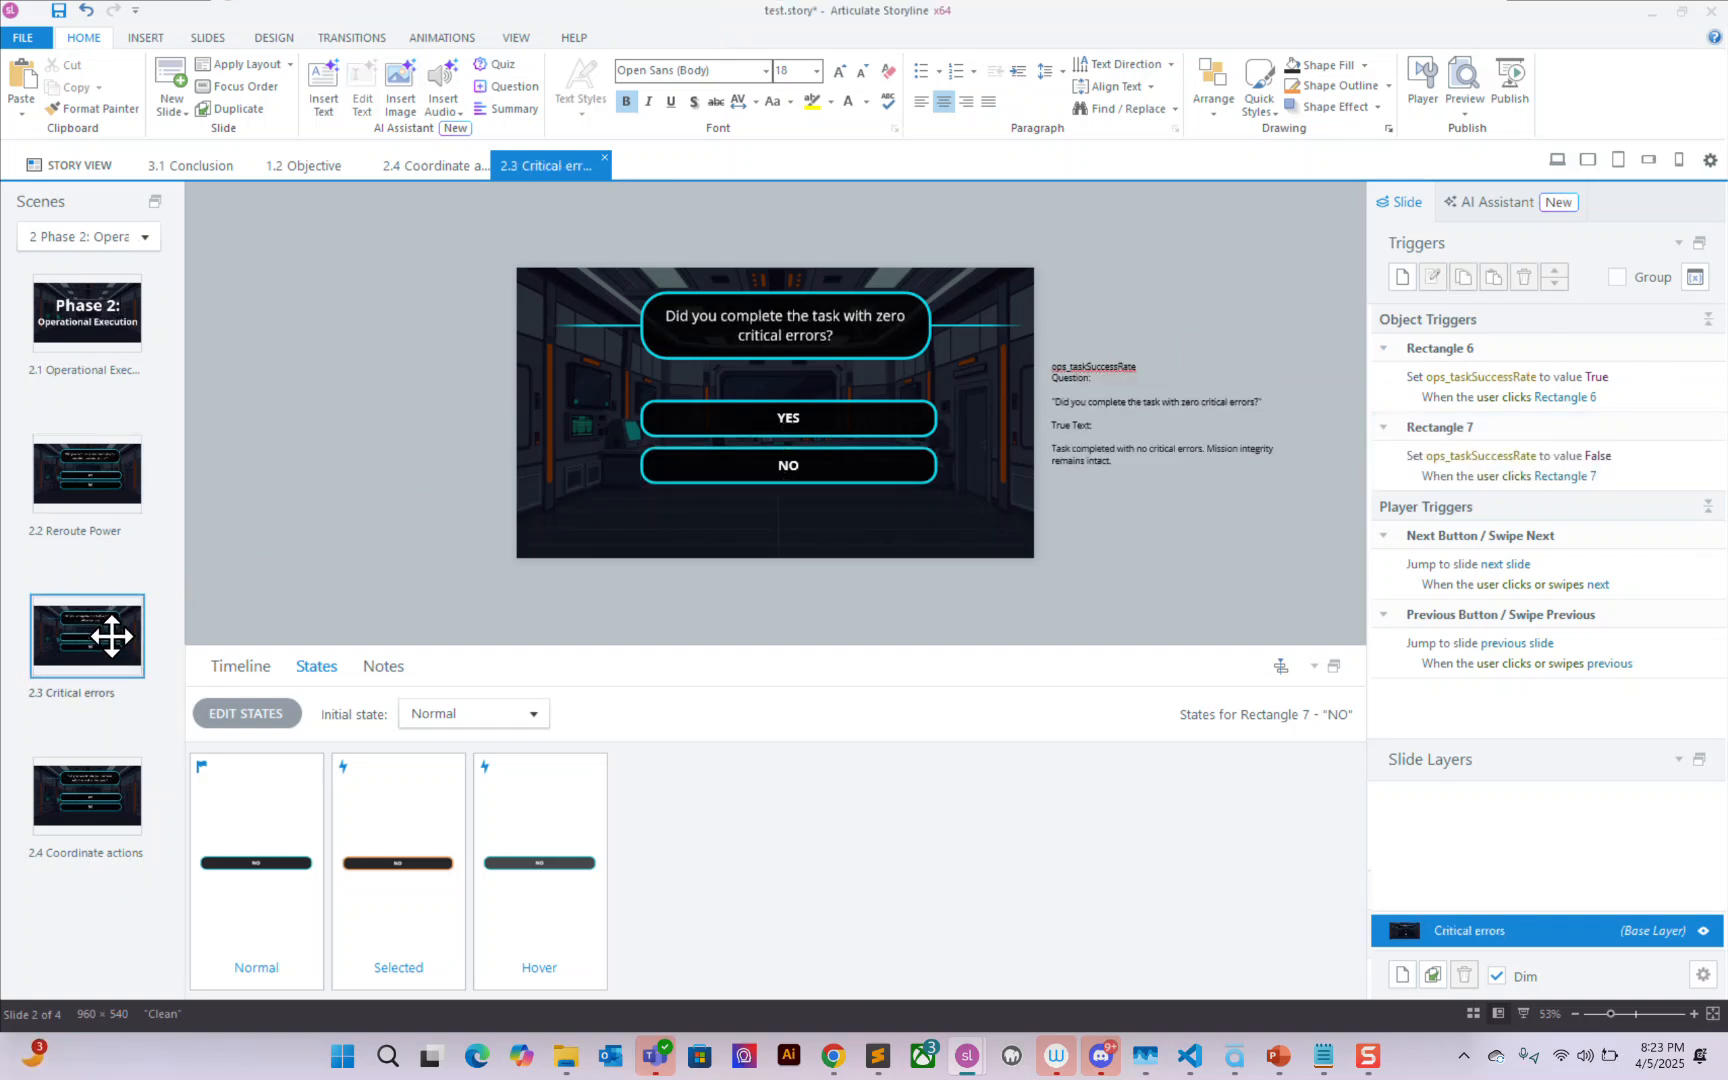
click(108, 810)
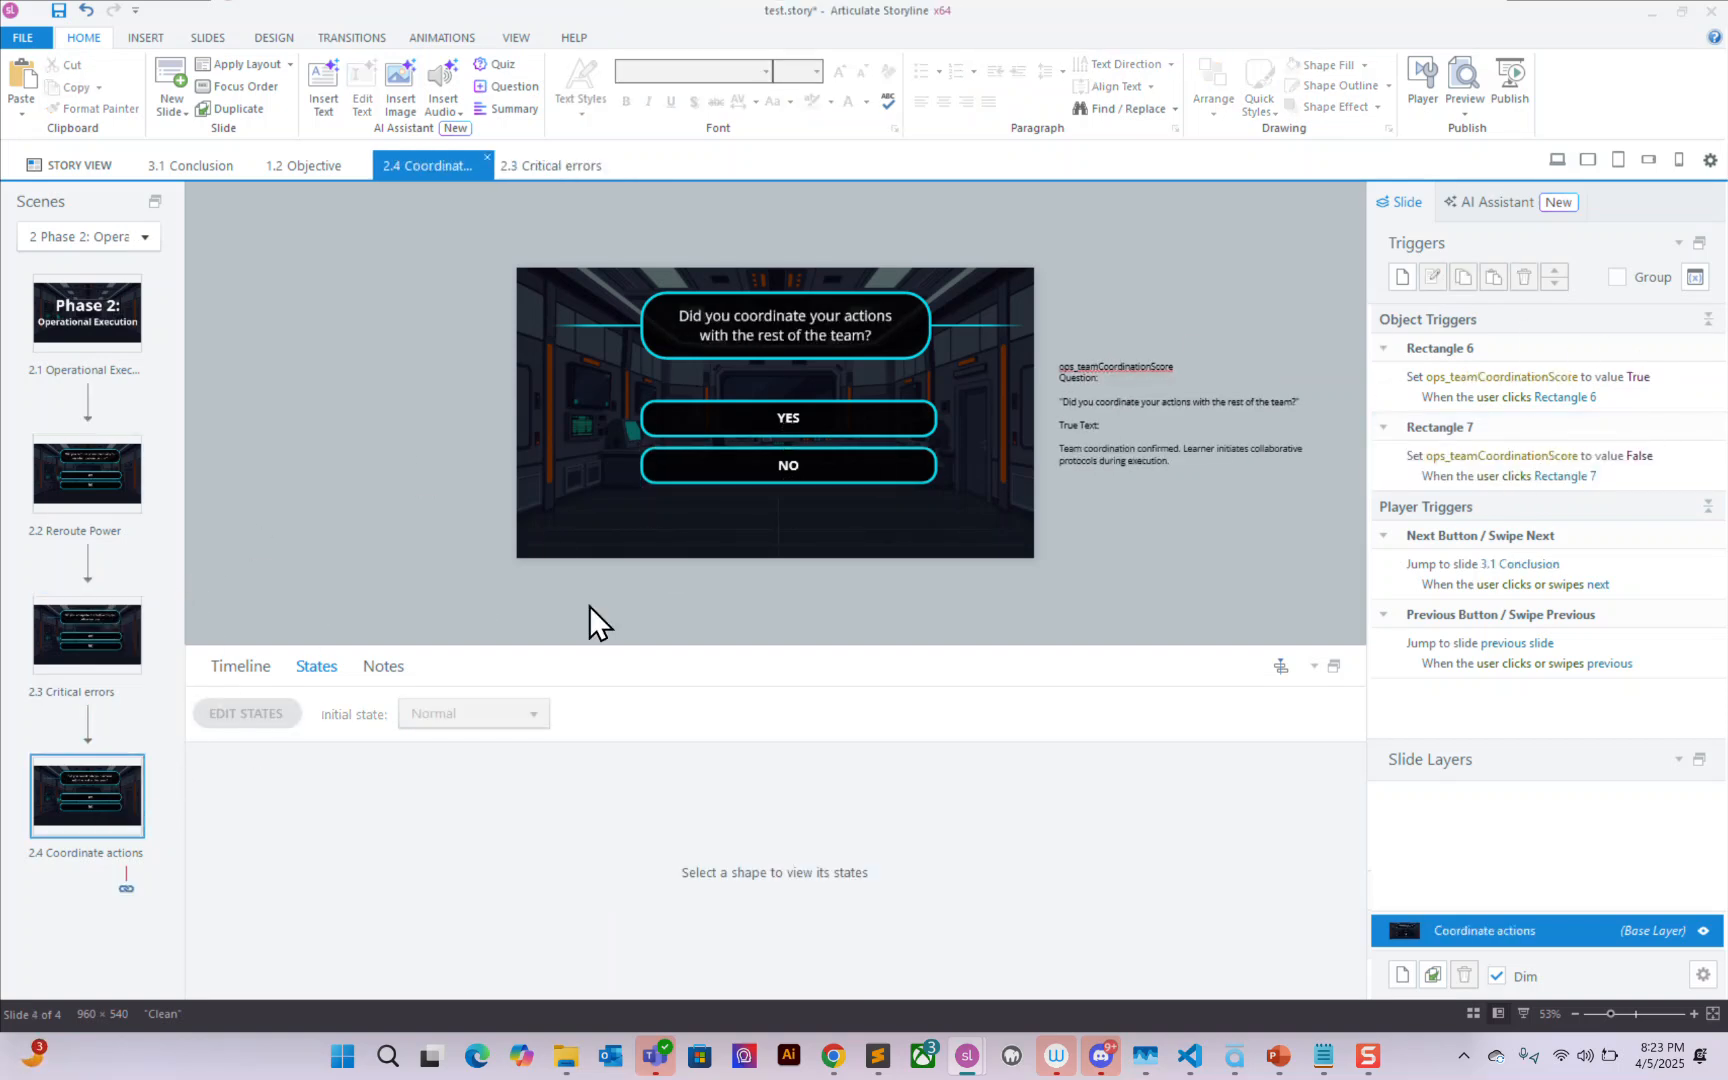
click(130, 244)
click(115, 285)
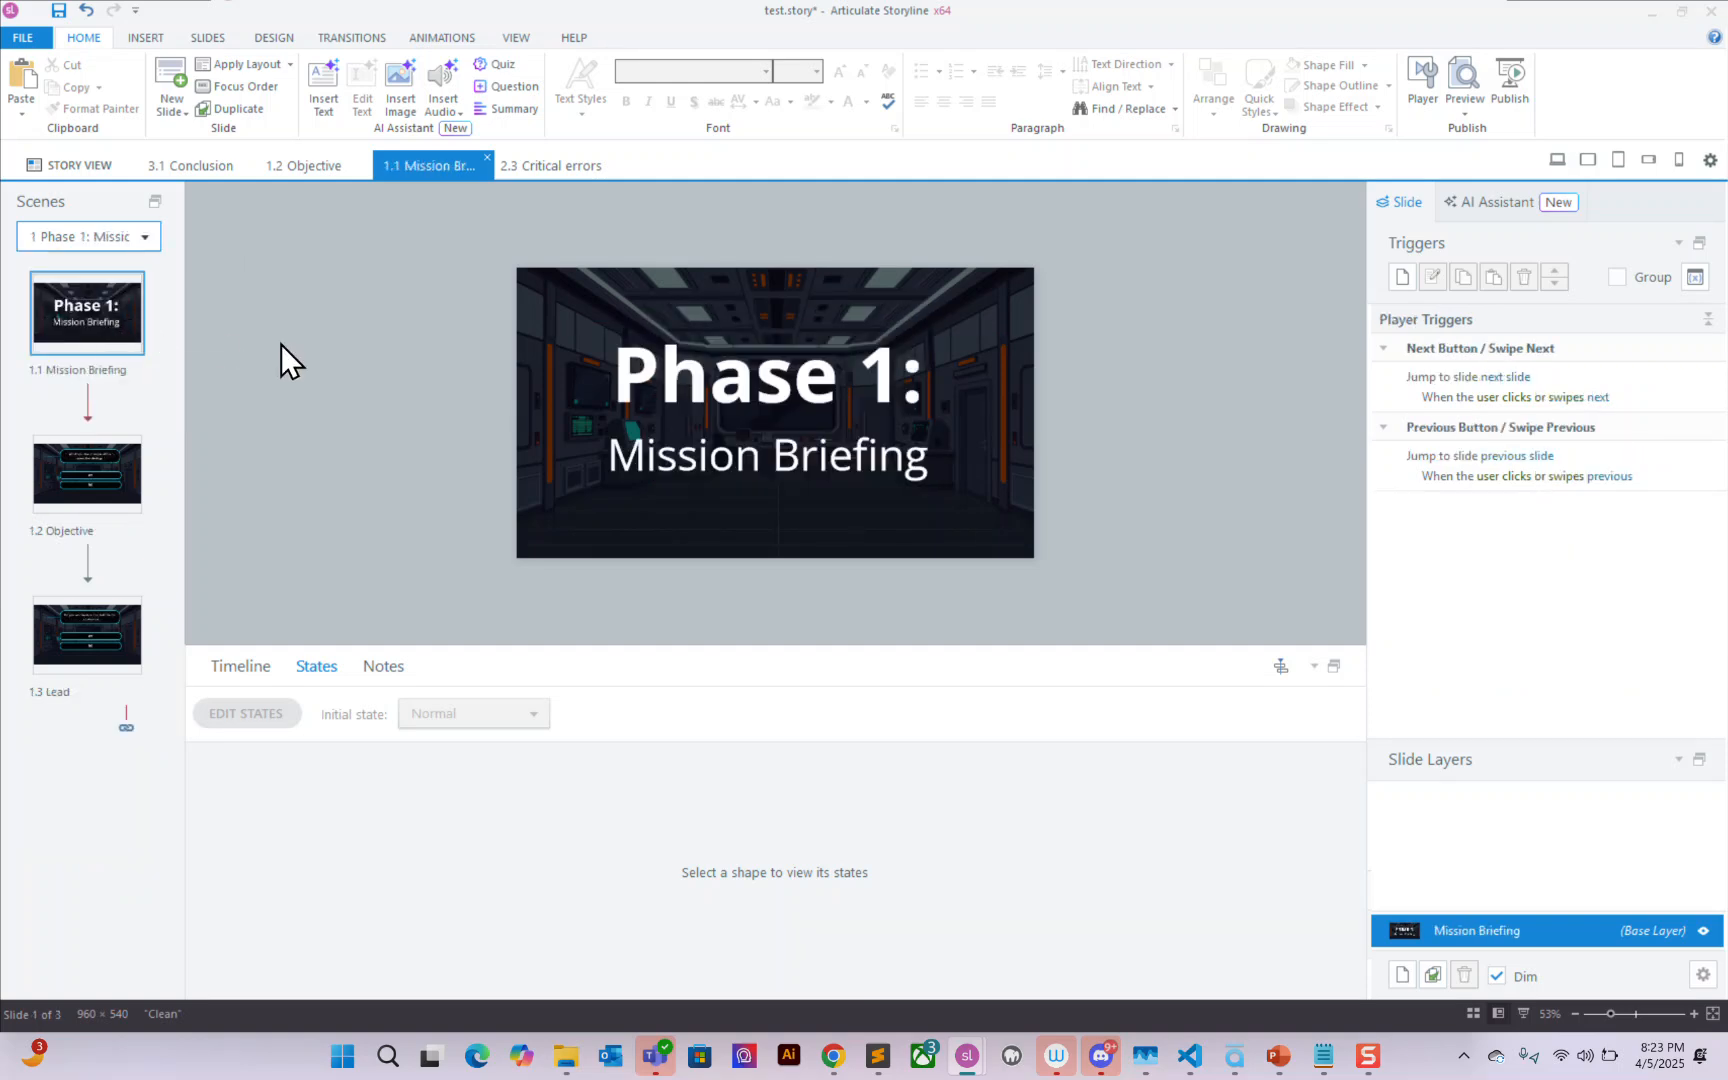
click(133, 490)
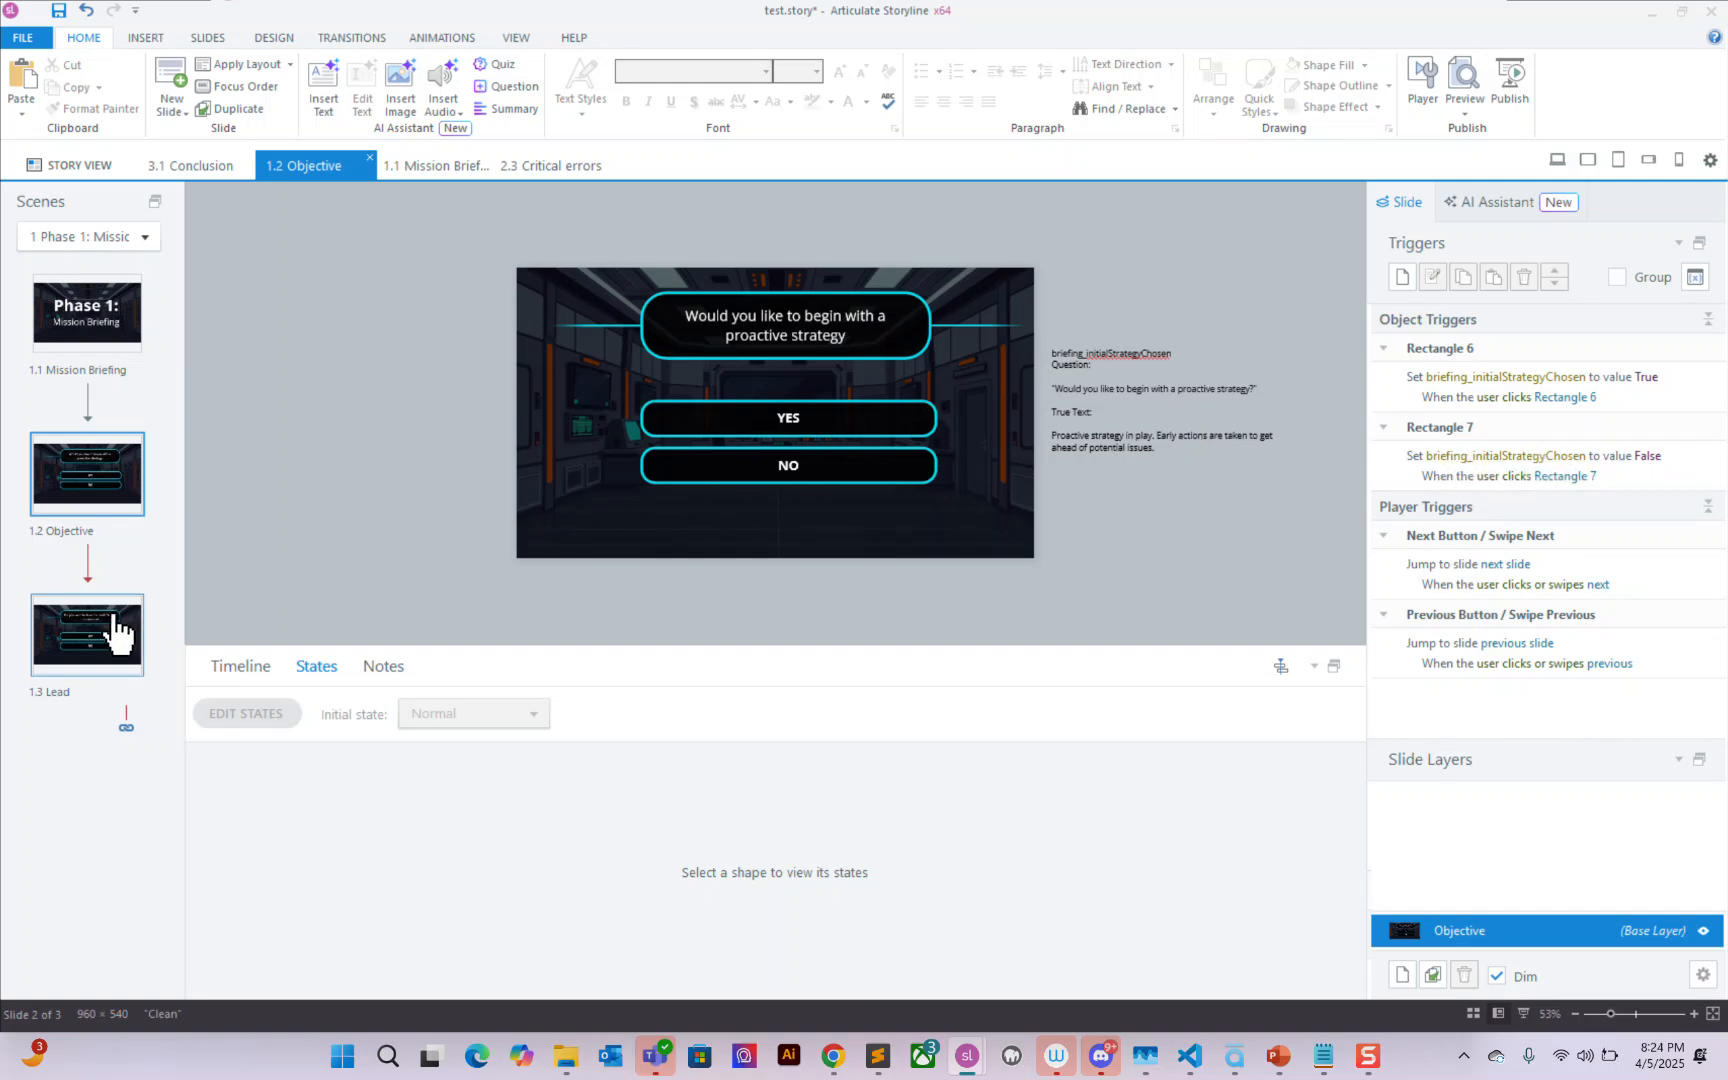
click(108, 645)
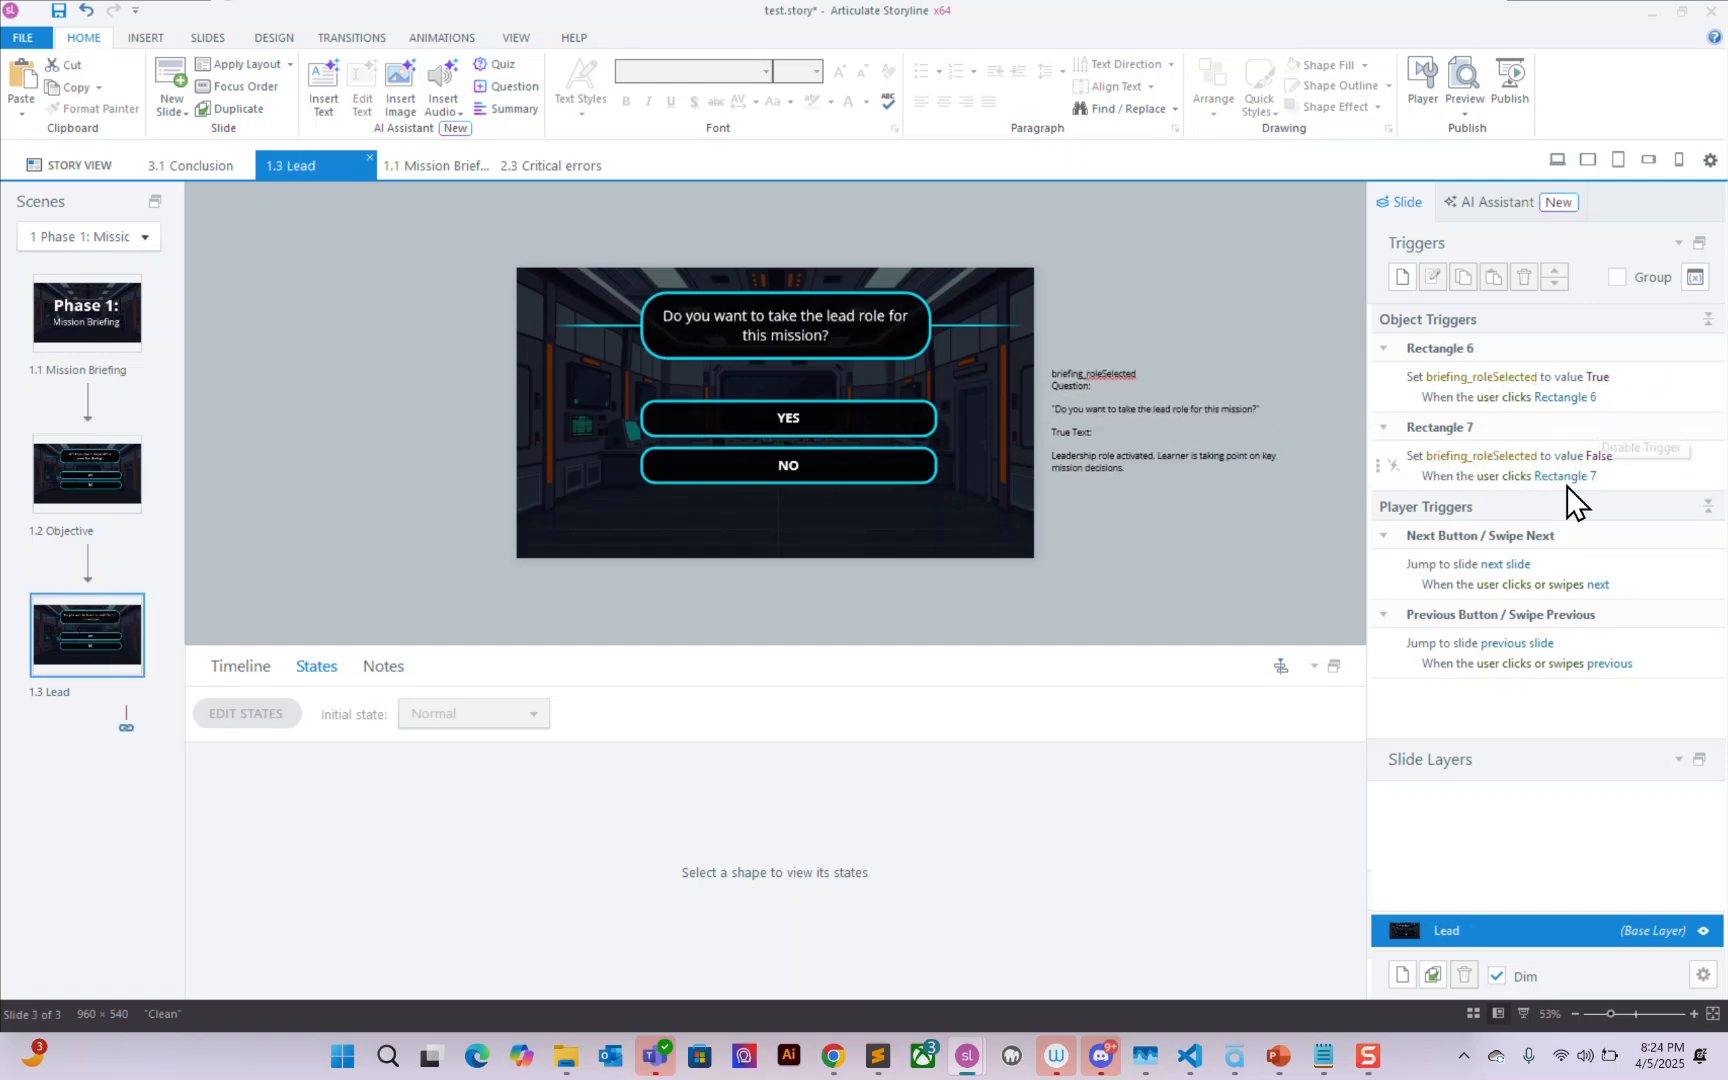
click(1697, 279)
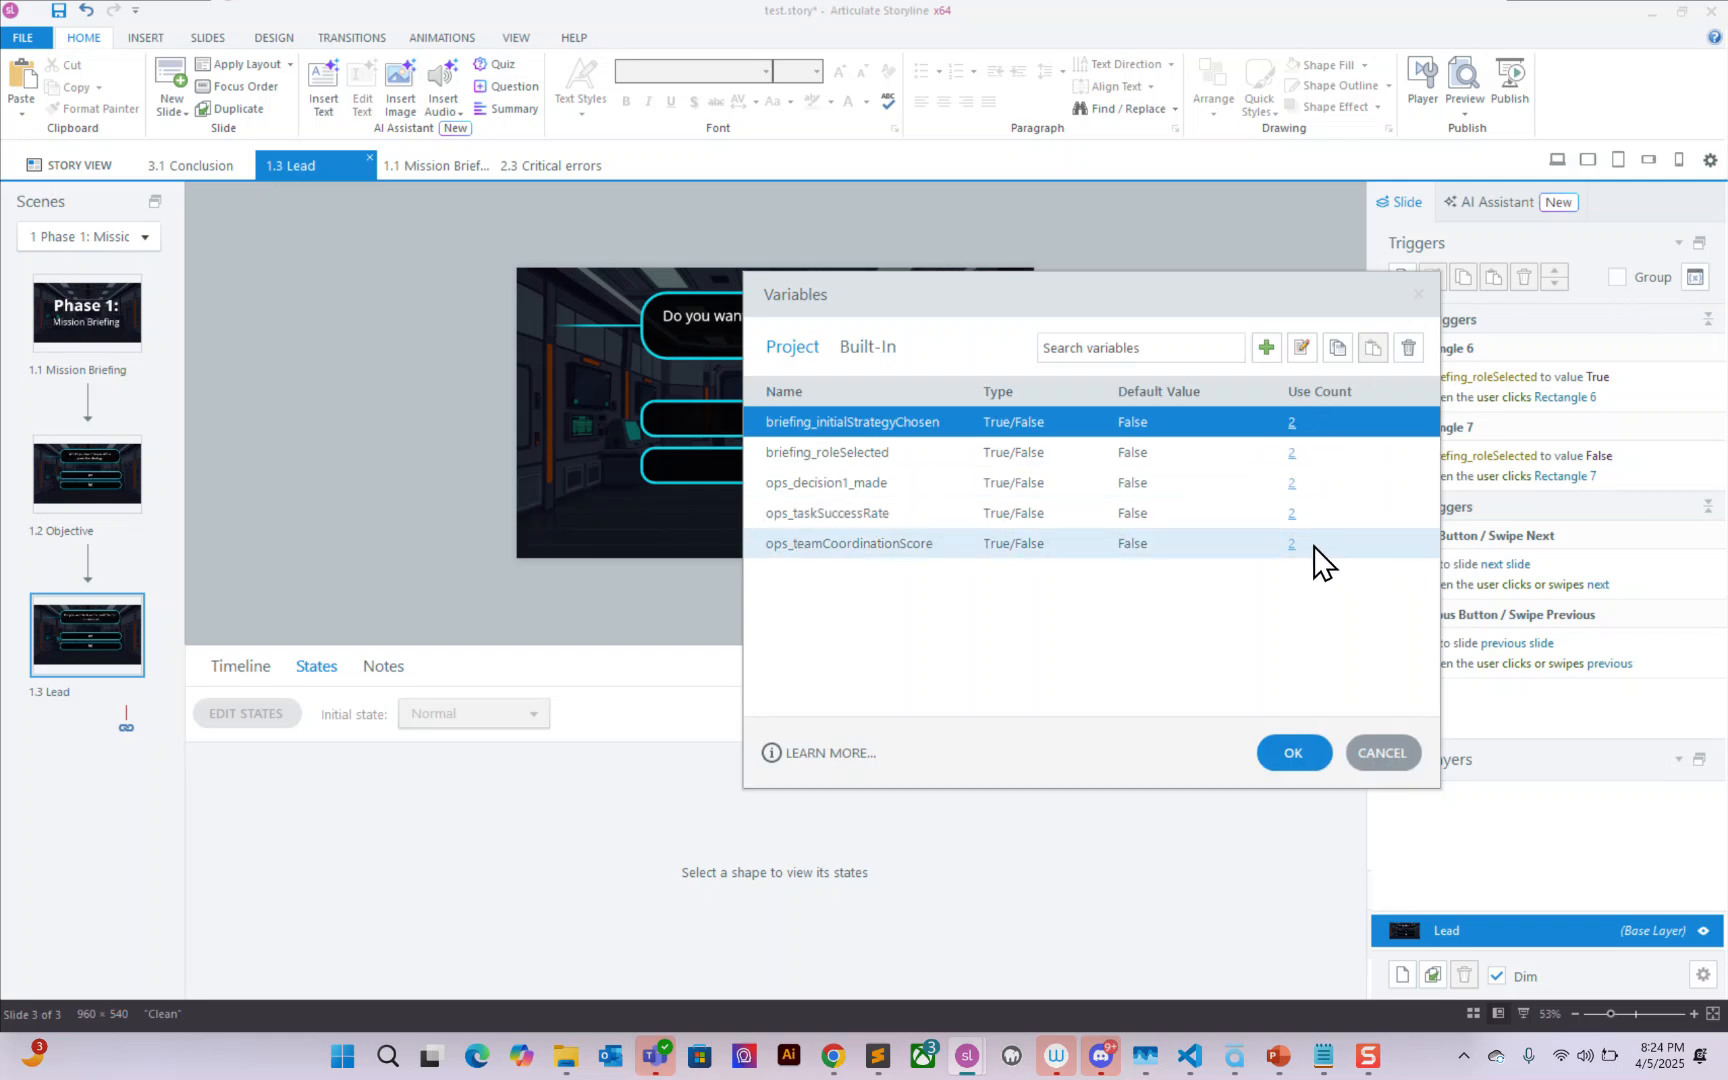
click(1300, 750)
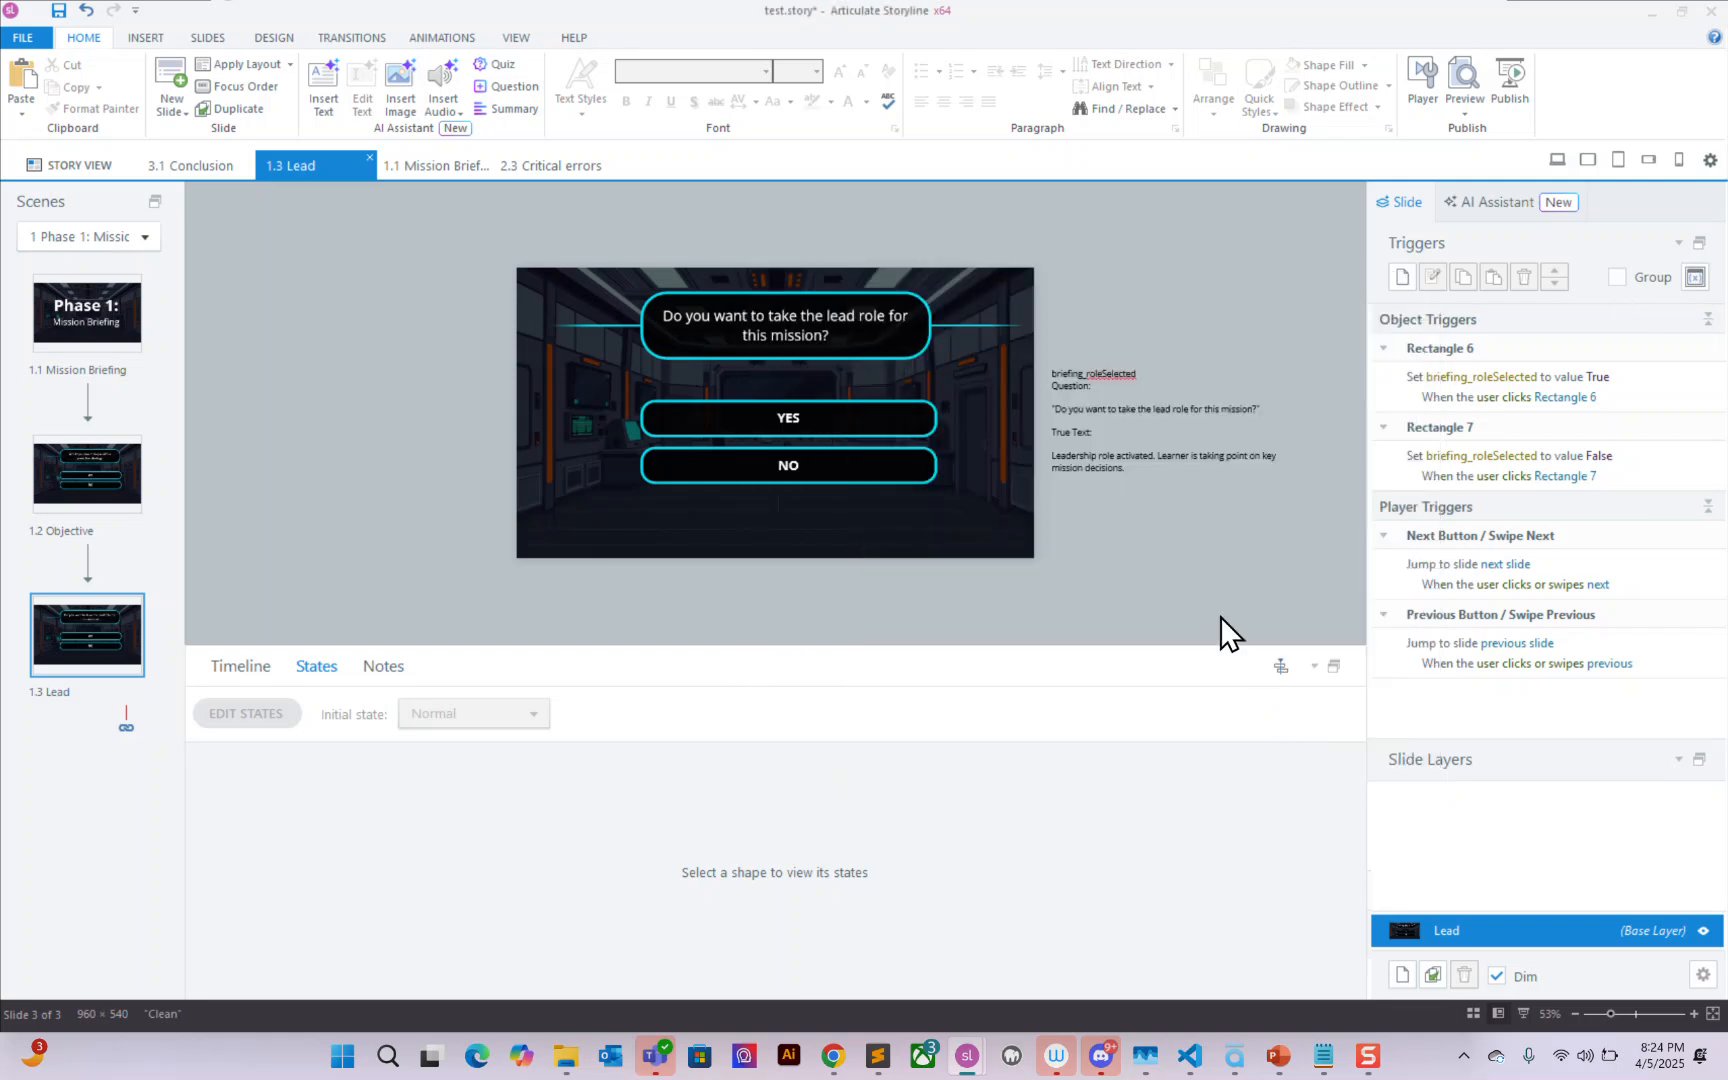
Step: On the top-level Clean slide master, start a new trigger with the Execute JavaScript action
click(513, 40)
click(107, 80)
click(127, 204)
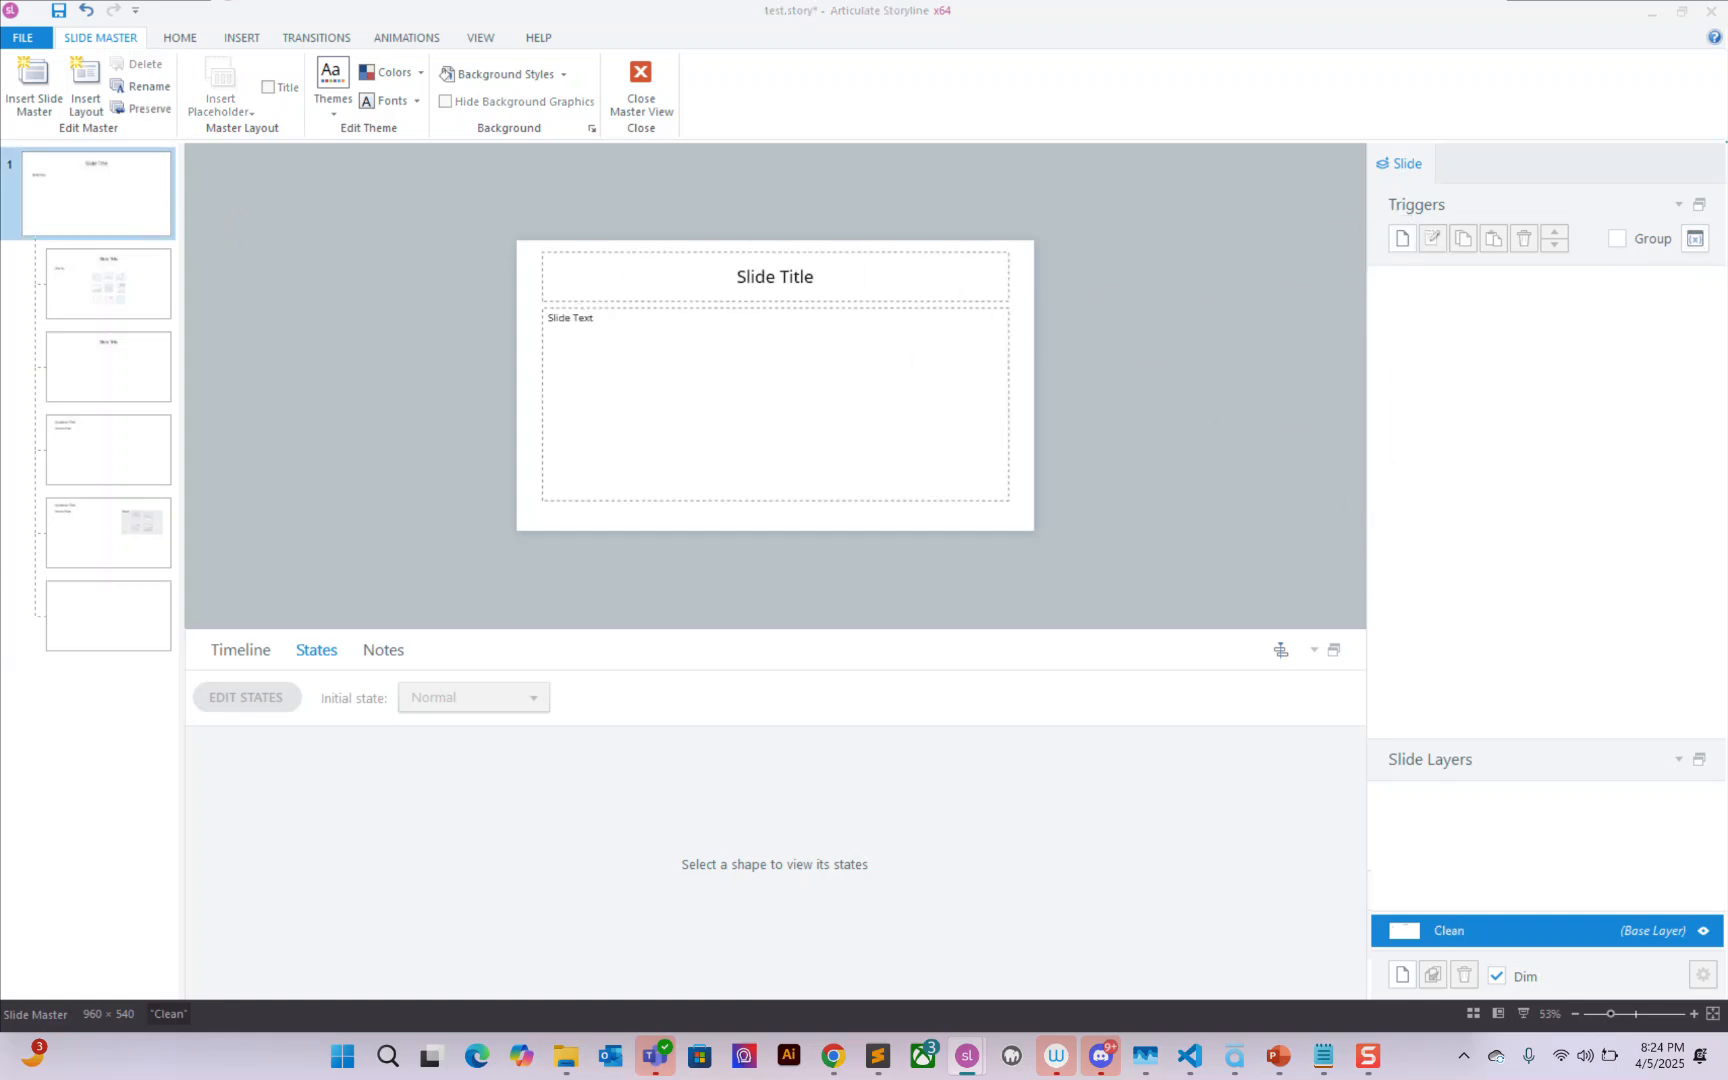
drag(1726, 205, 924, 234)
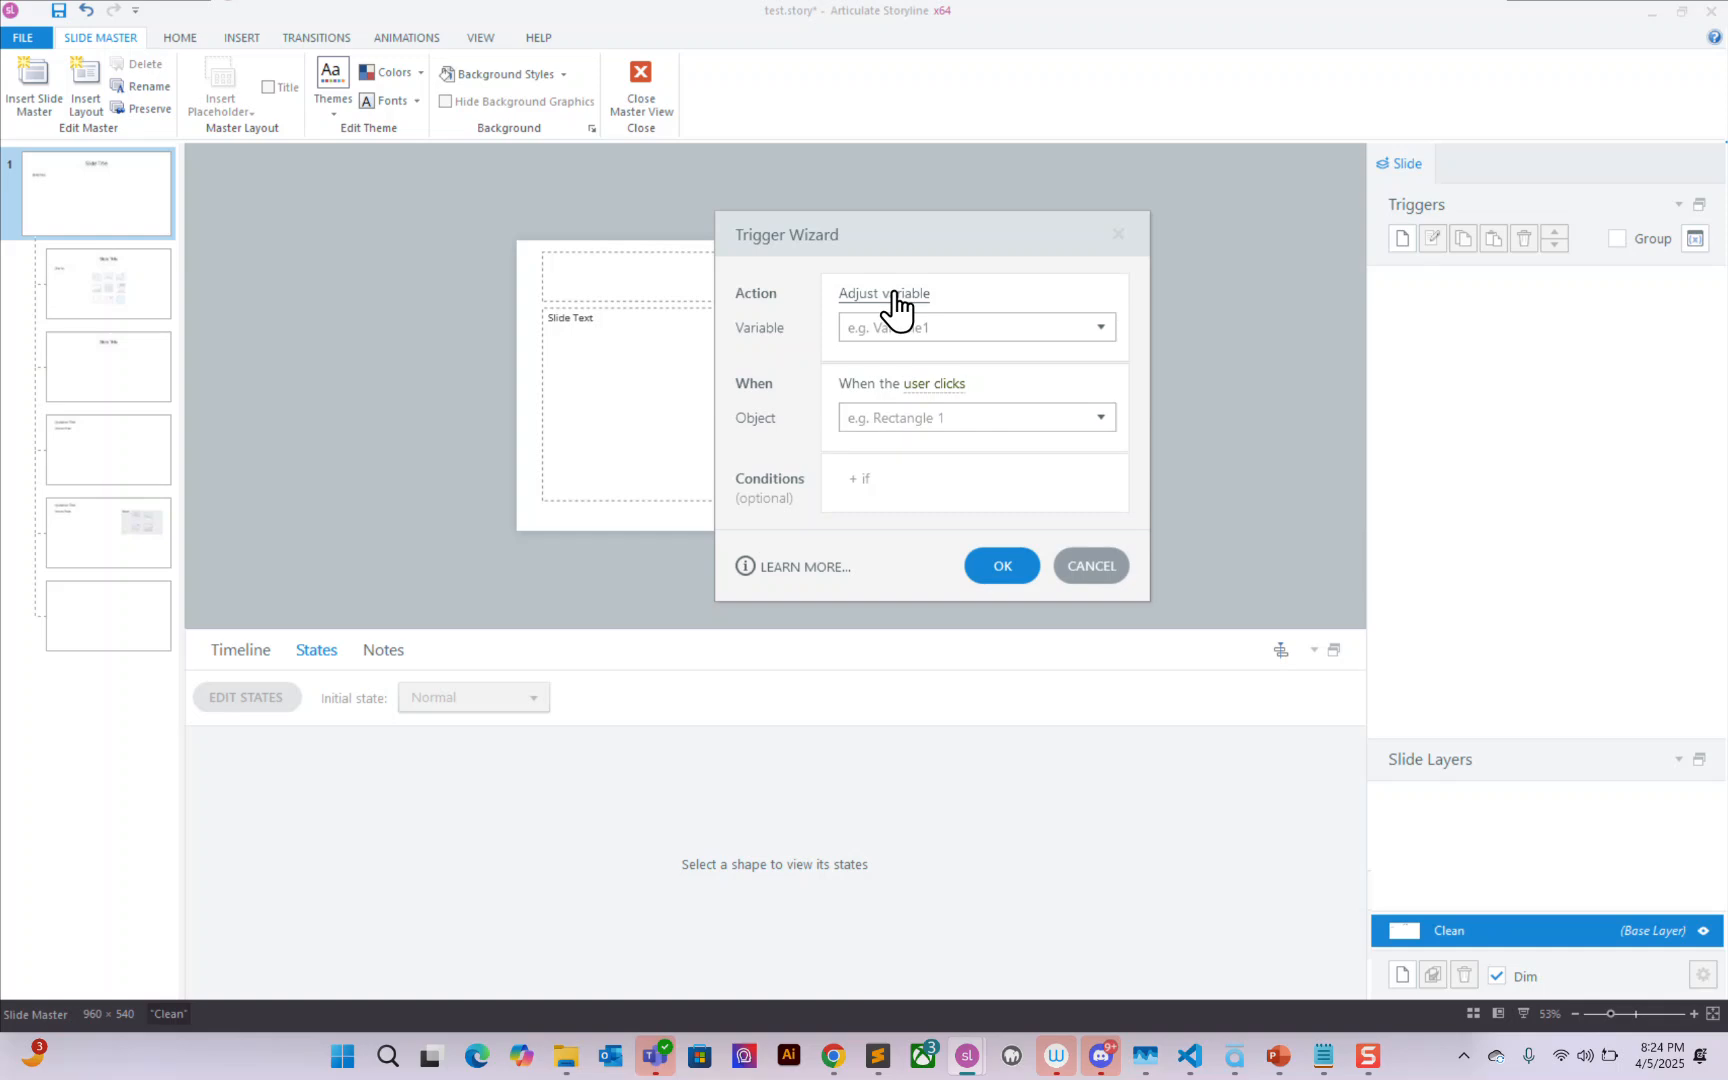
click(895, 297)
scroll(1115, 414, down, 3)
scroll(1092, 487, down, 2)
click(954, 834)
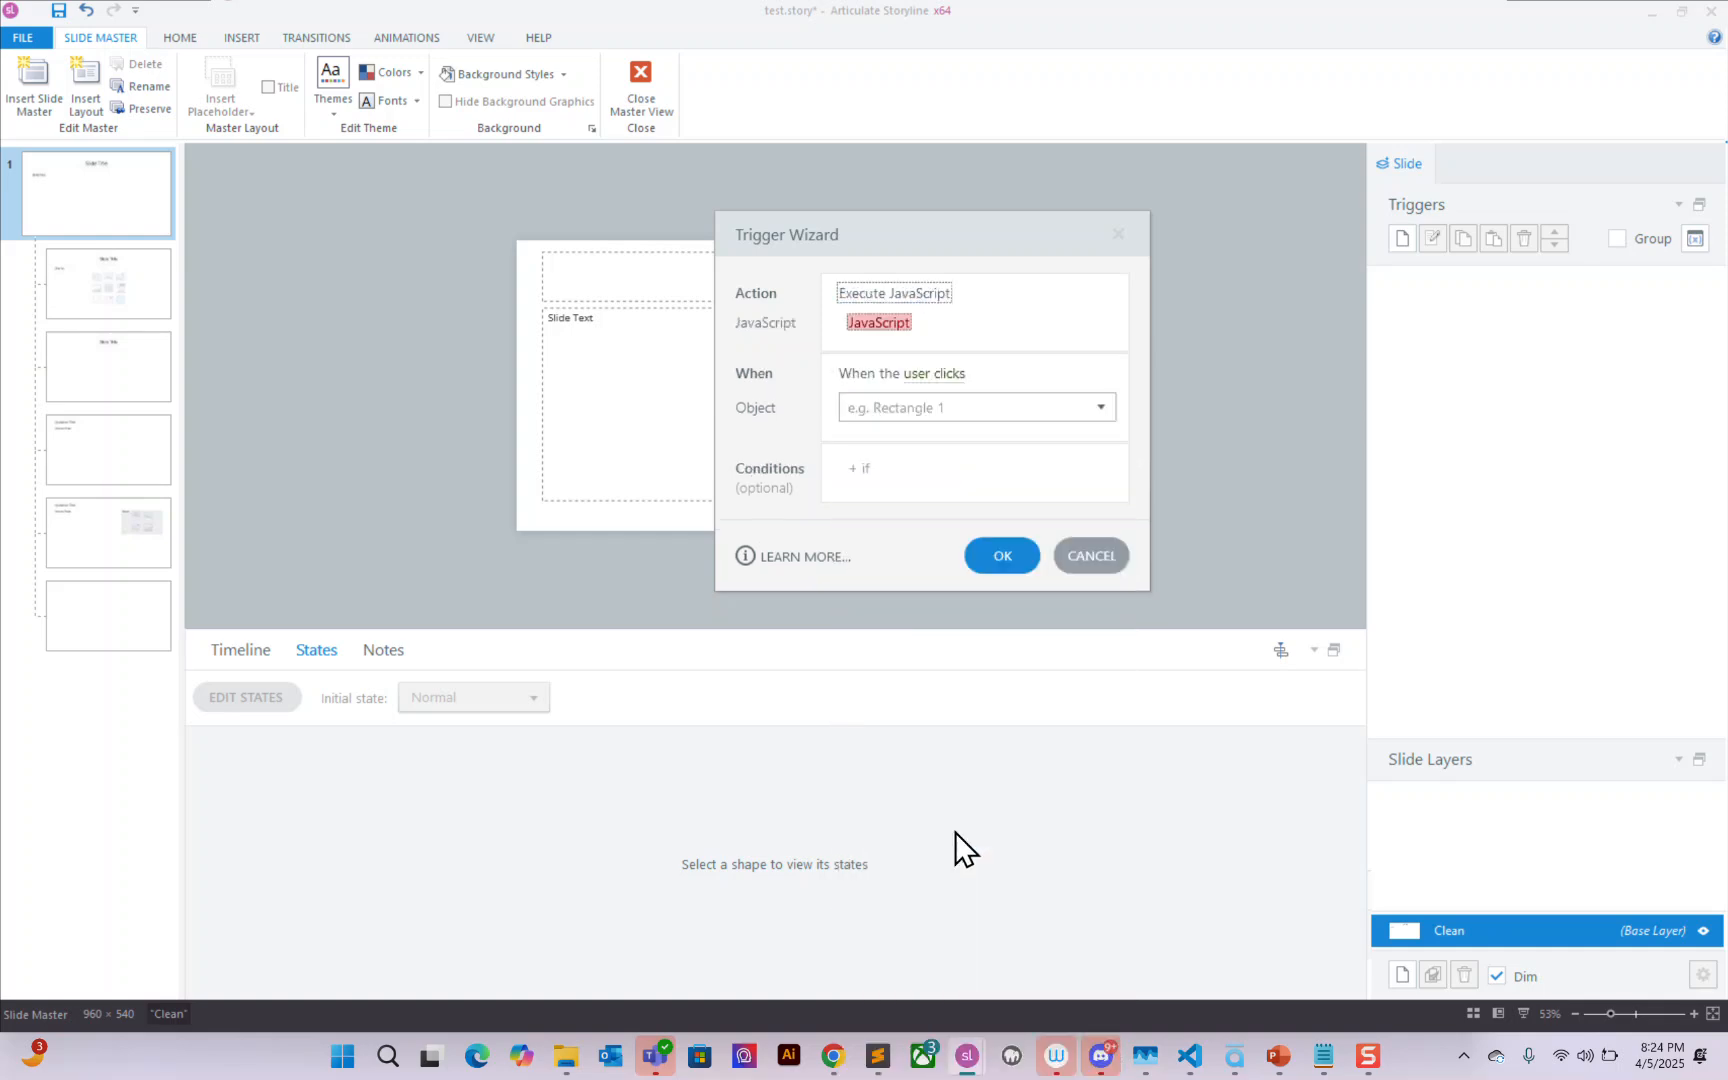
Step: Paste the generated decisions-log script into the trigger's JavaScript code and accept it
click(862, 345)
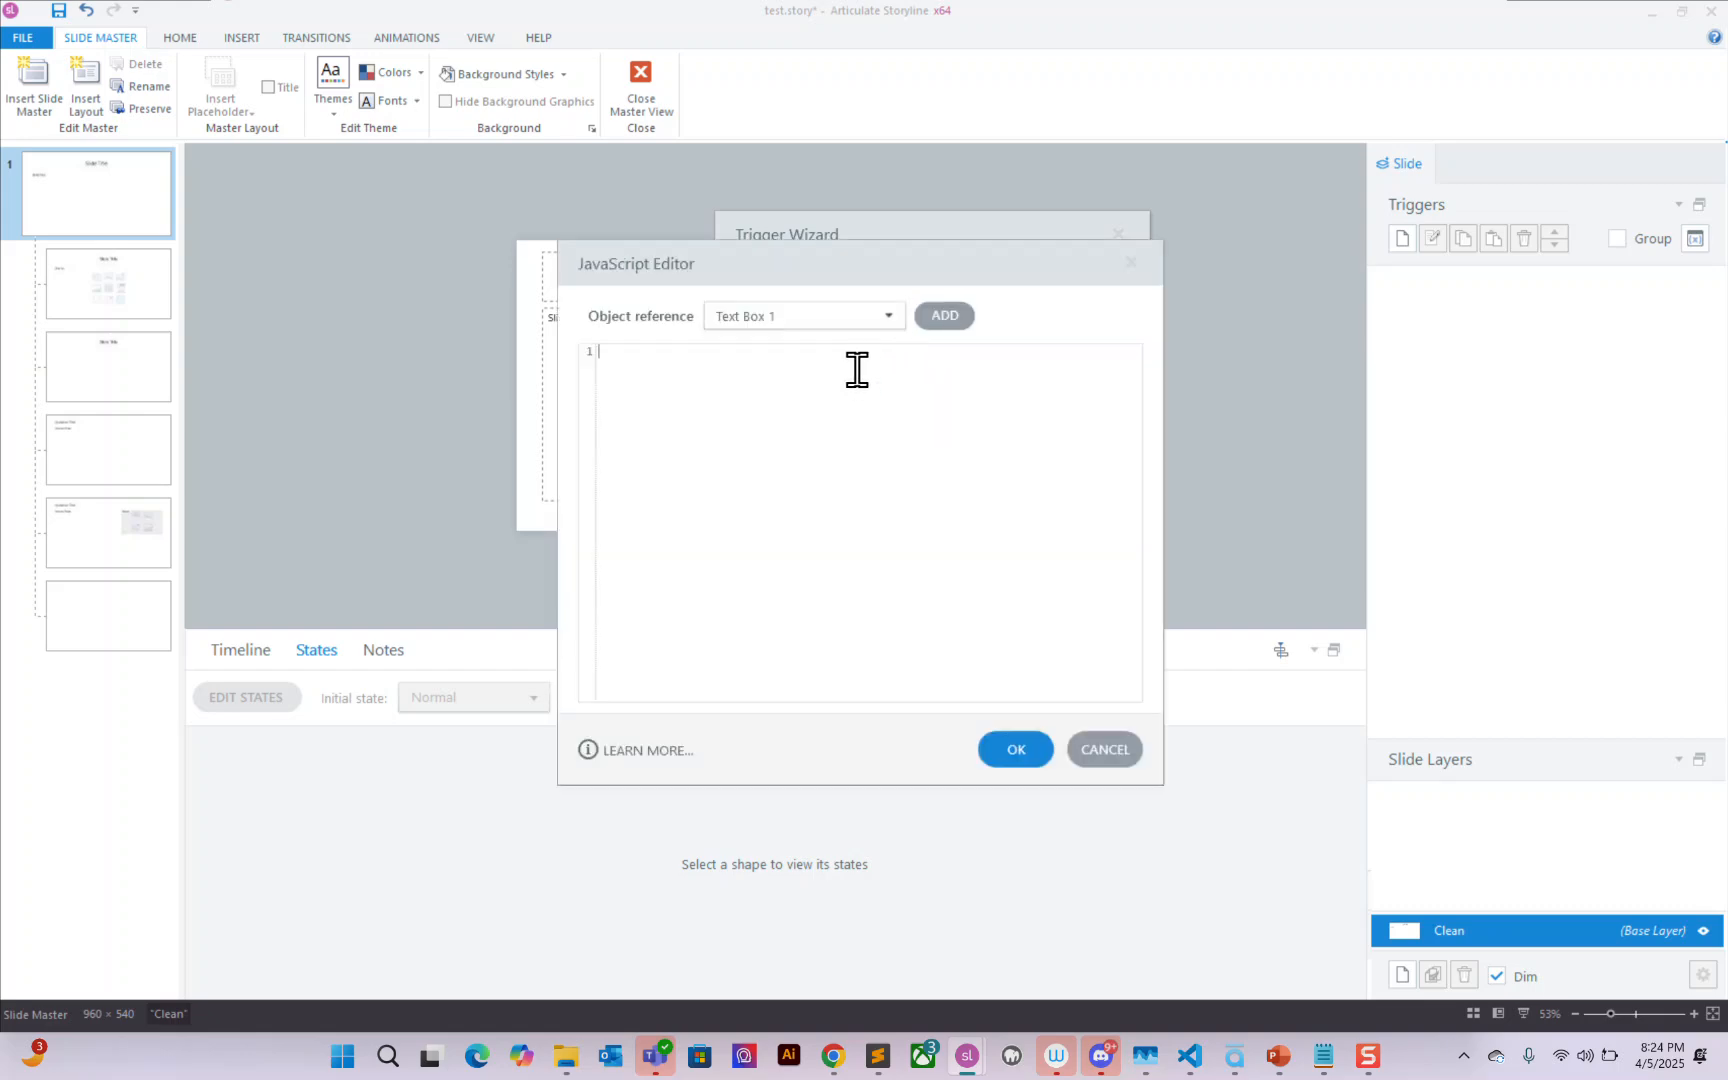
key(ctrl+v)
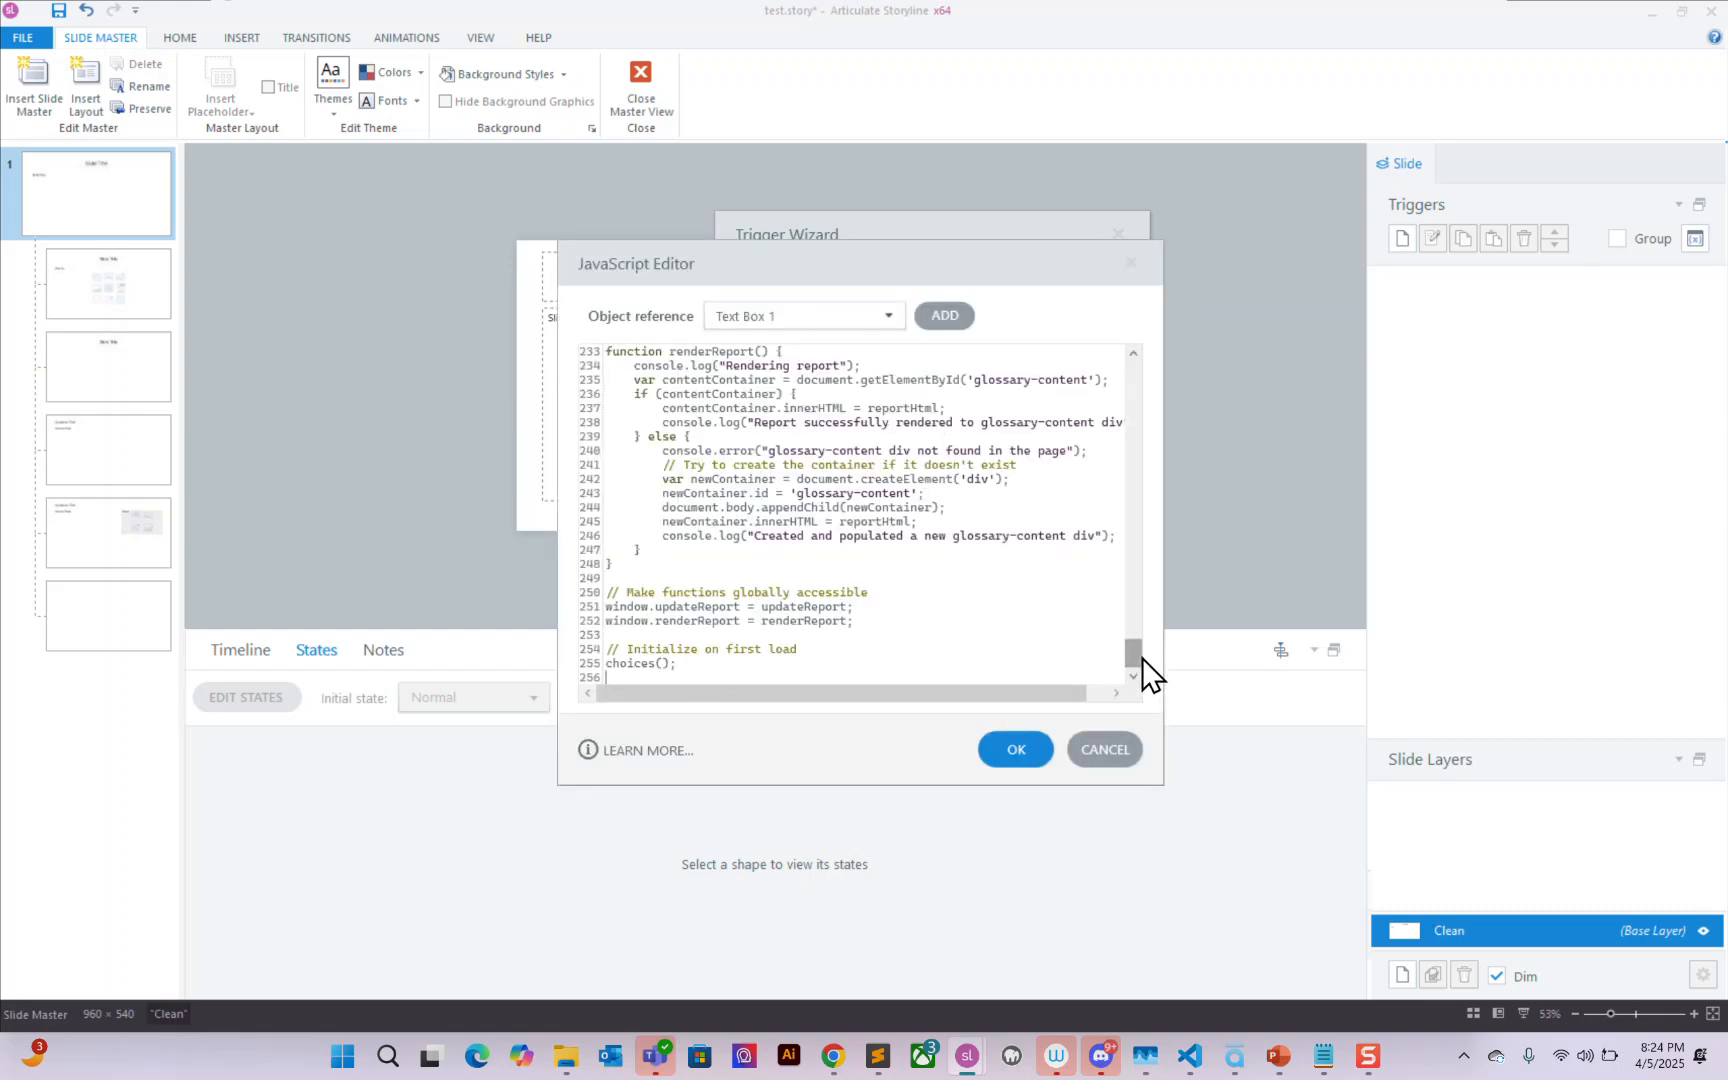
mouse_move(1139, 653)
mouse_down()
mouse_move(1139, 671)
mouse_move(1130, 360)
mouse_move(1115, 680)
mouse_up()
click(1010, 748)
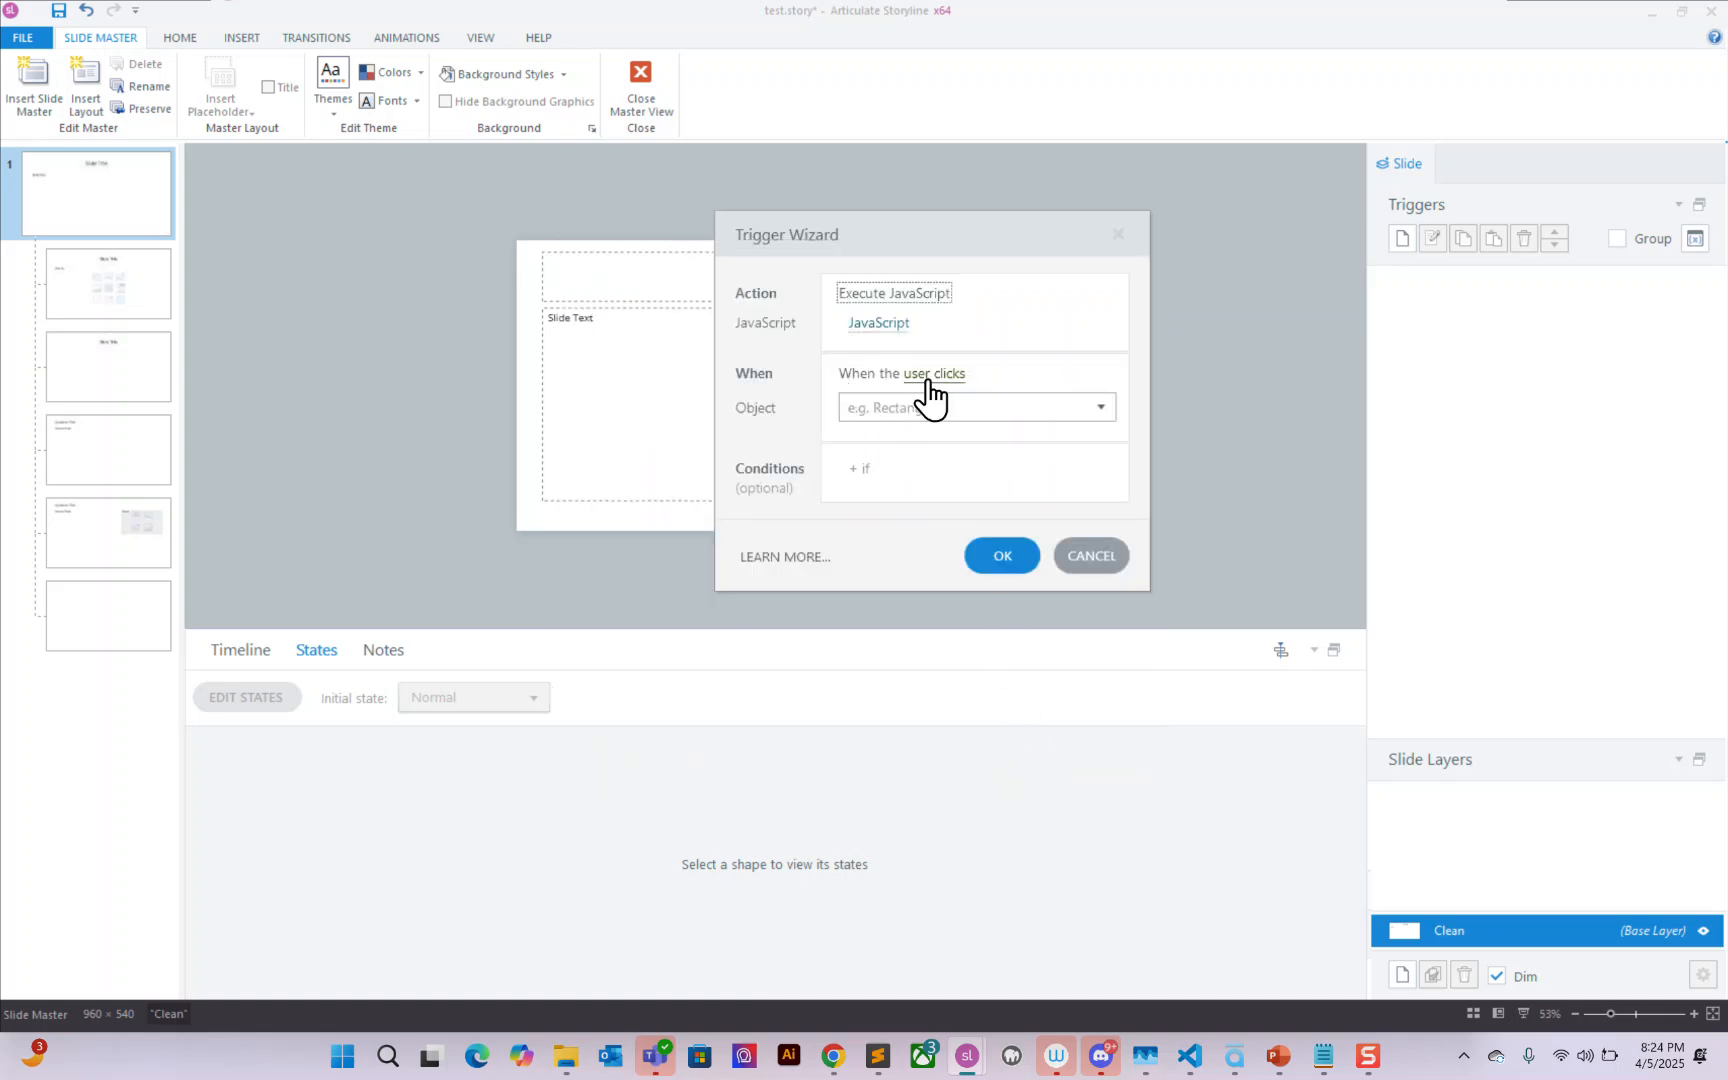
Step: Set the JavaScript trigger to run when the timeline starts on this slide, save it, and leave the slide master
click(960, 376)
drag(1115, 549, 1110, 640)
click(929, 915)
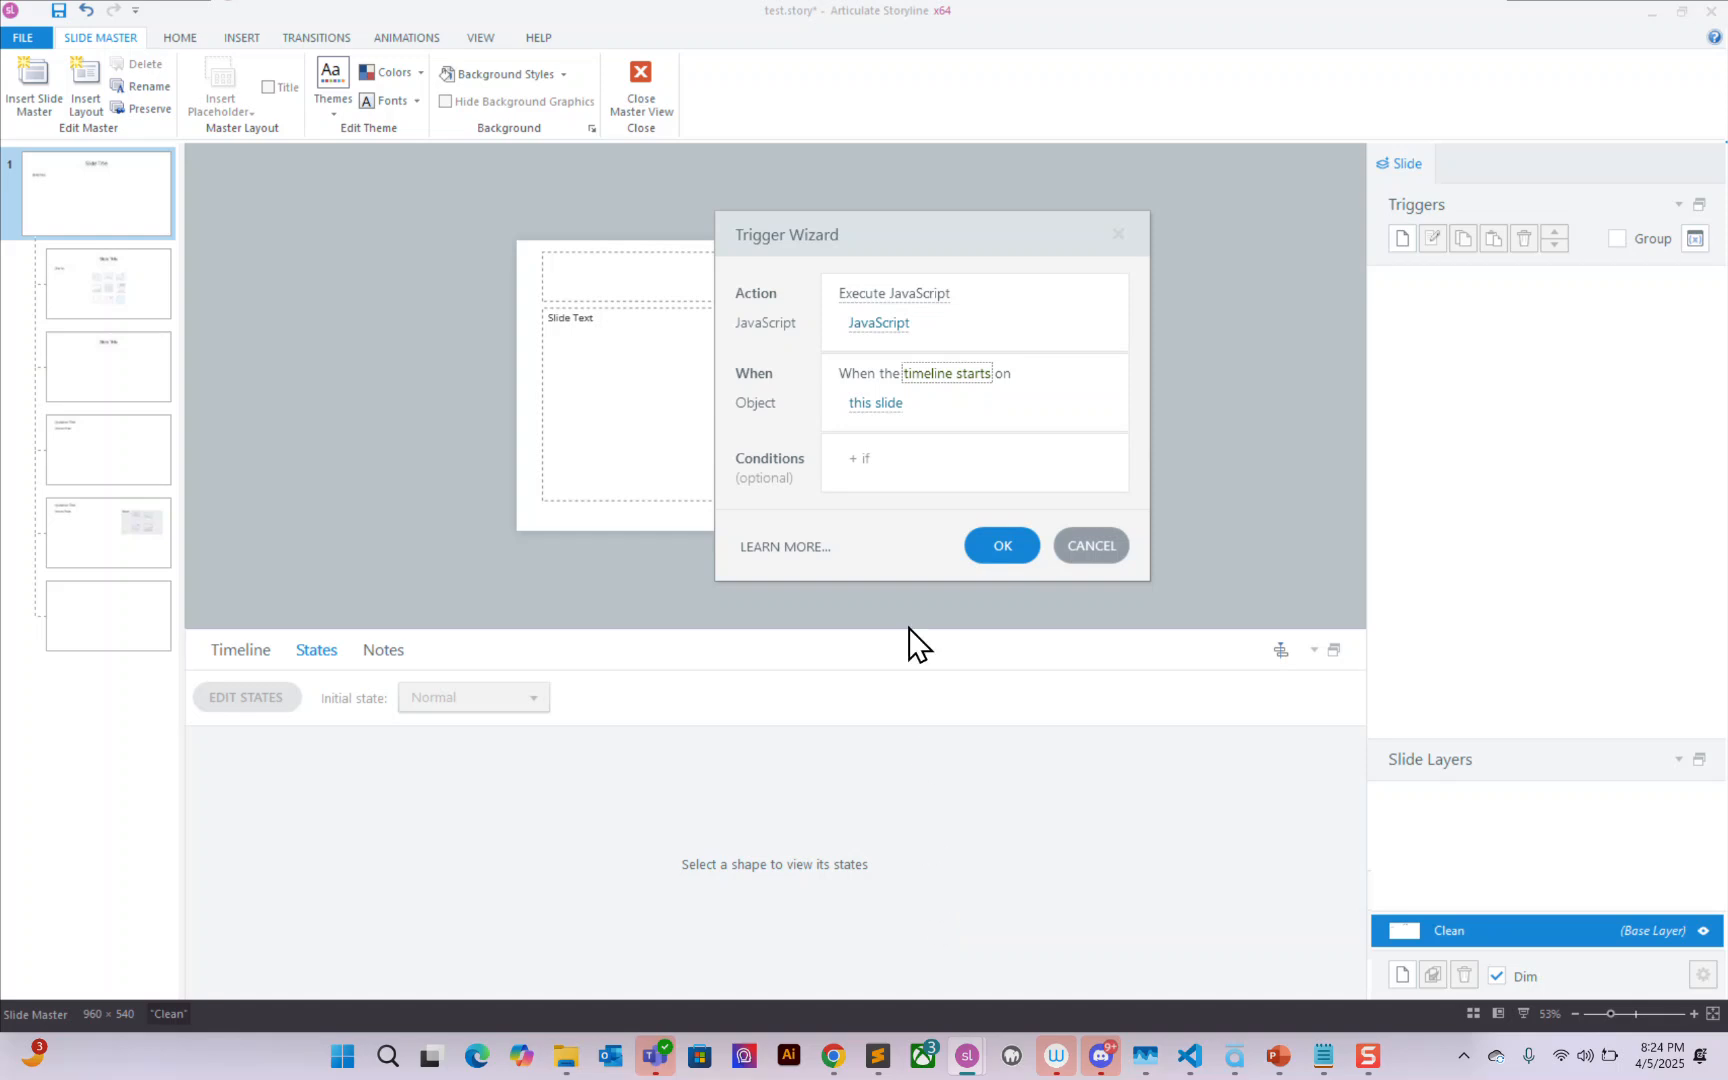
click(1001, 546)
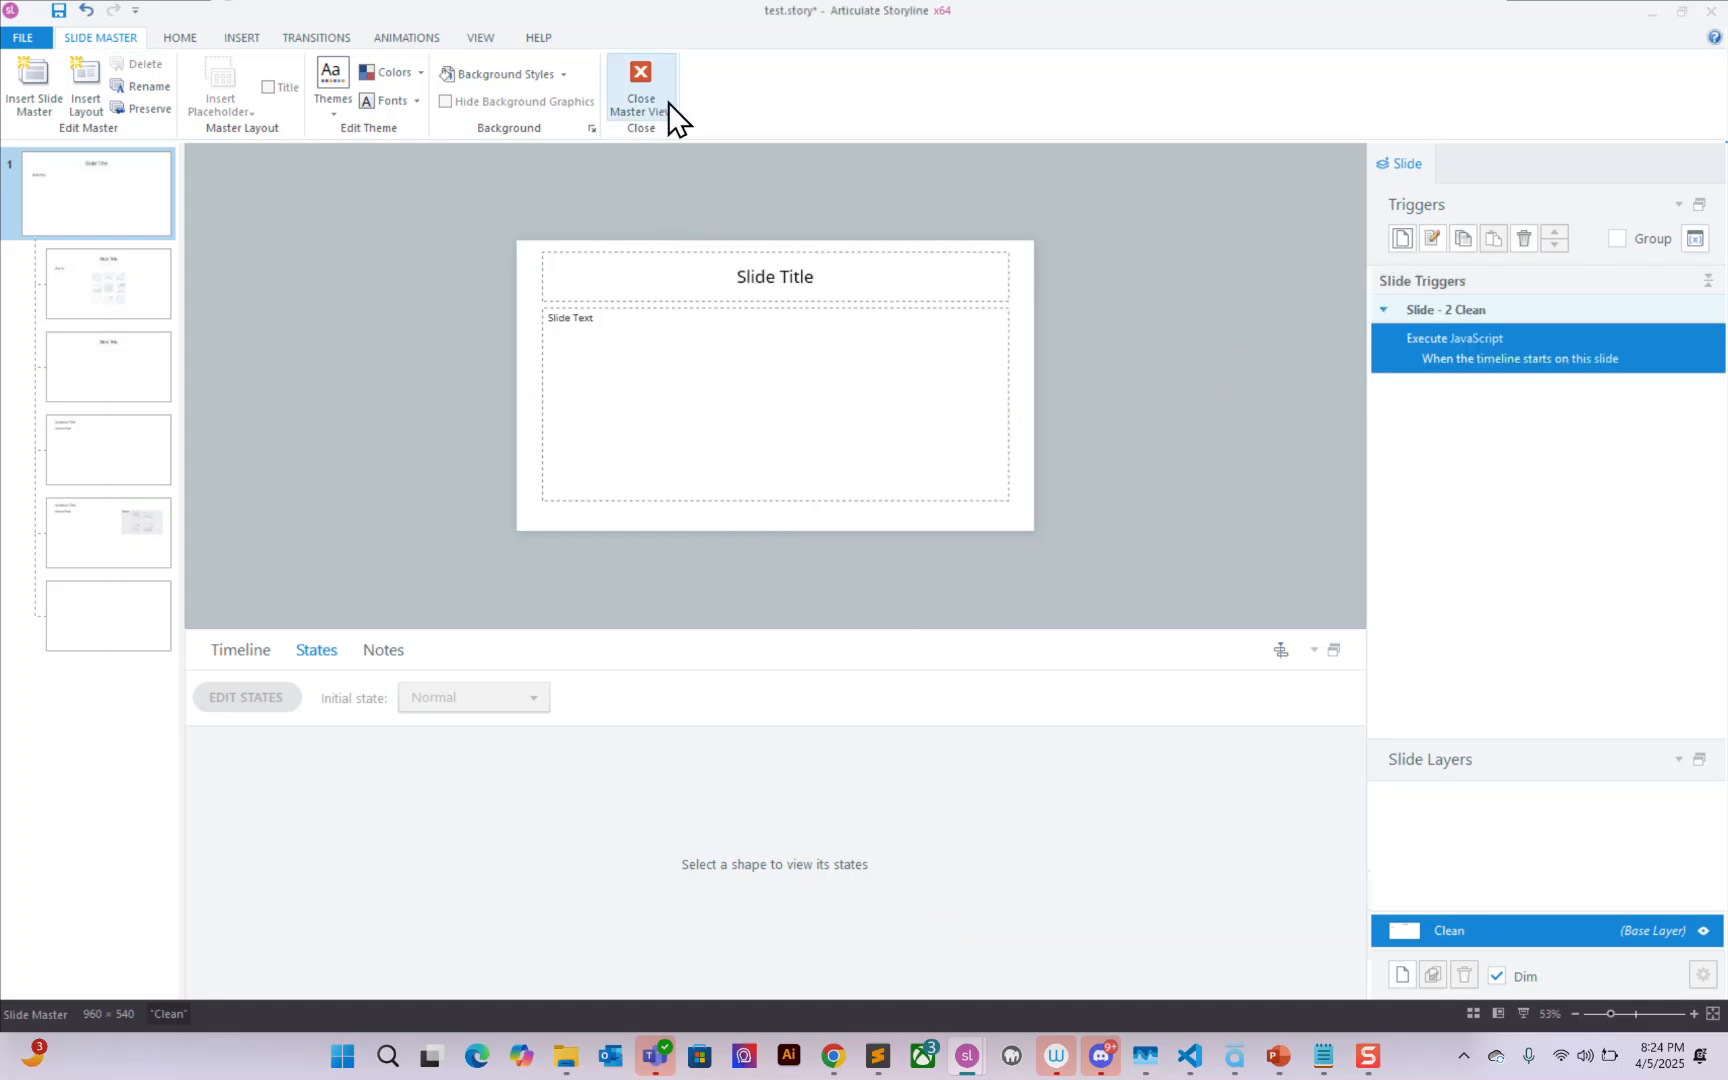
click(641, 90)
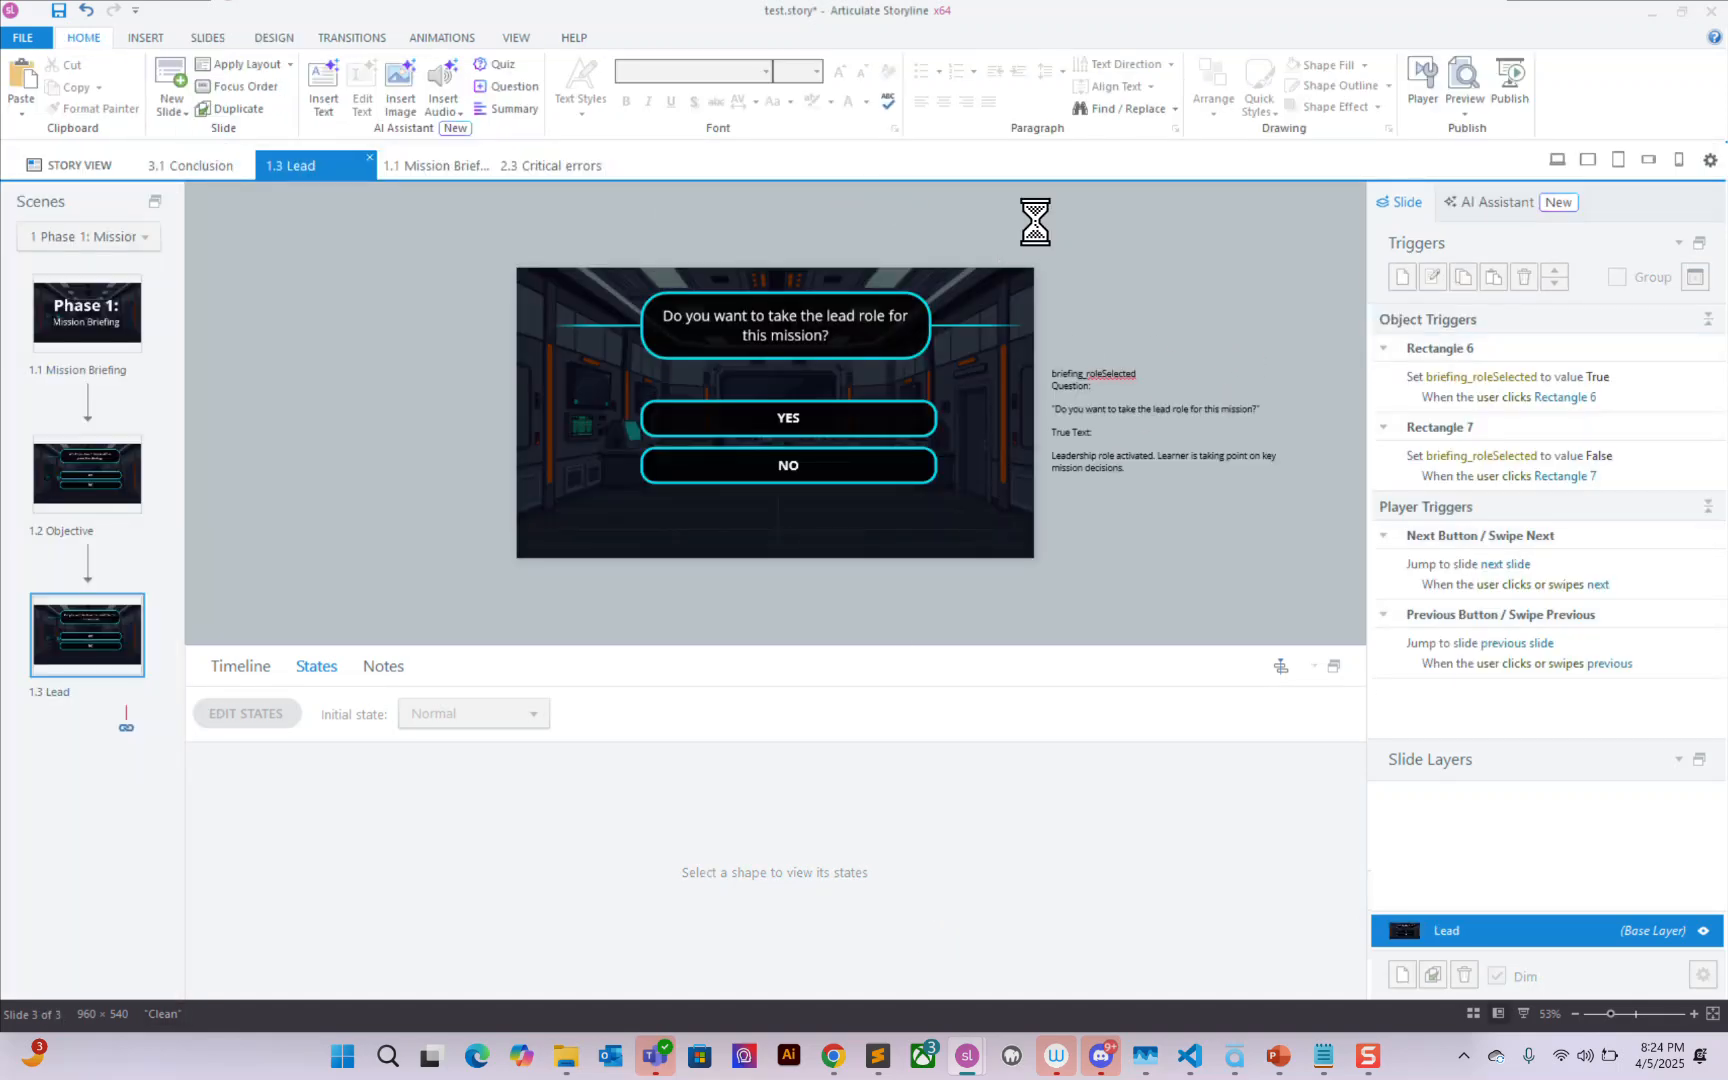
Step: Preview the entire project, check the Glossary sidebar content, and close the preview
click(1462, 109)
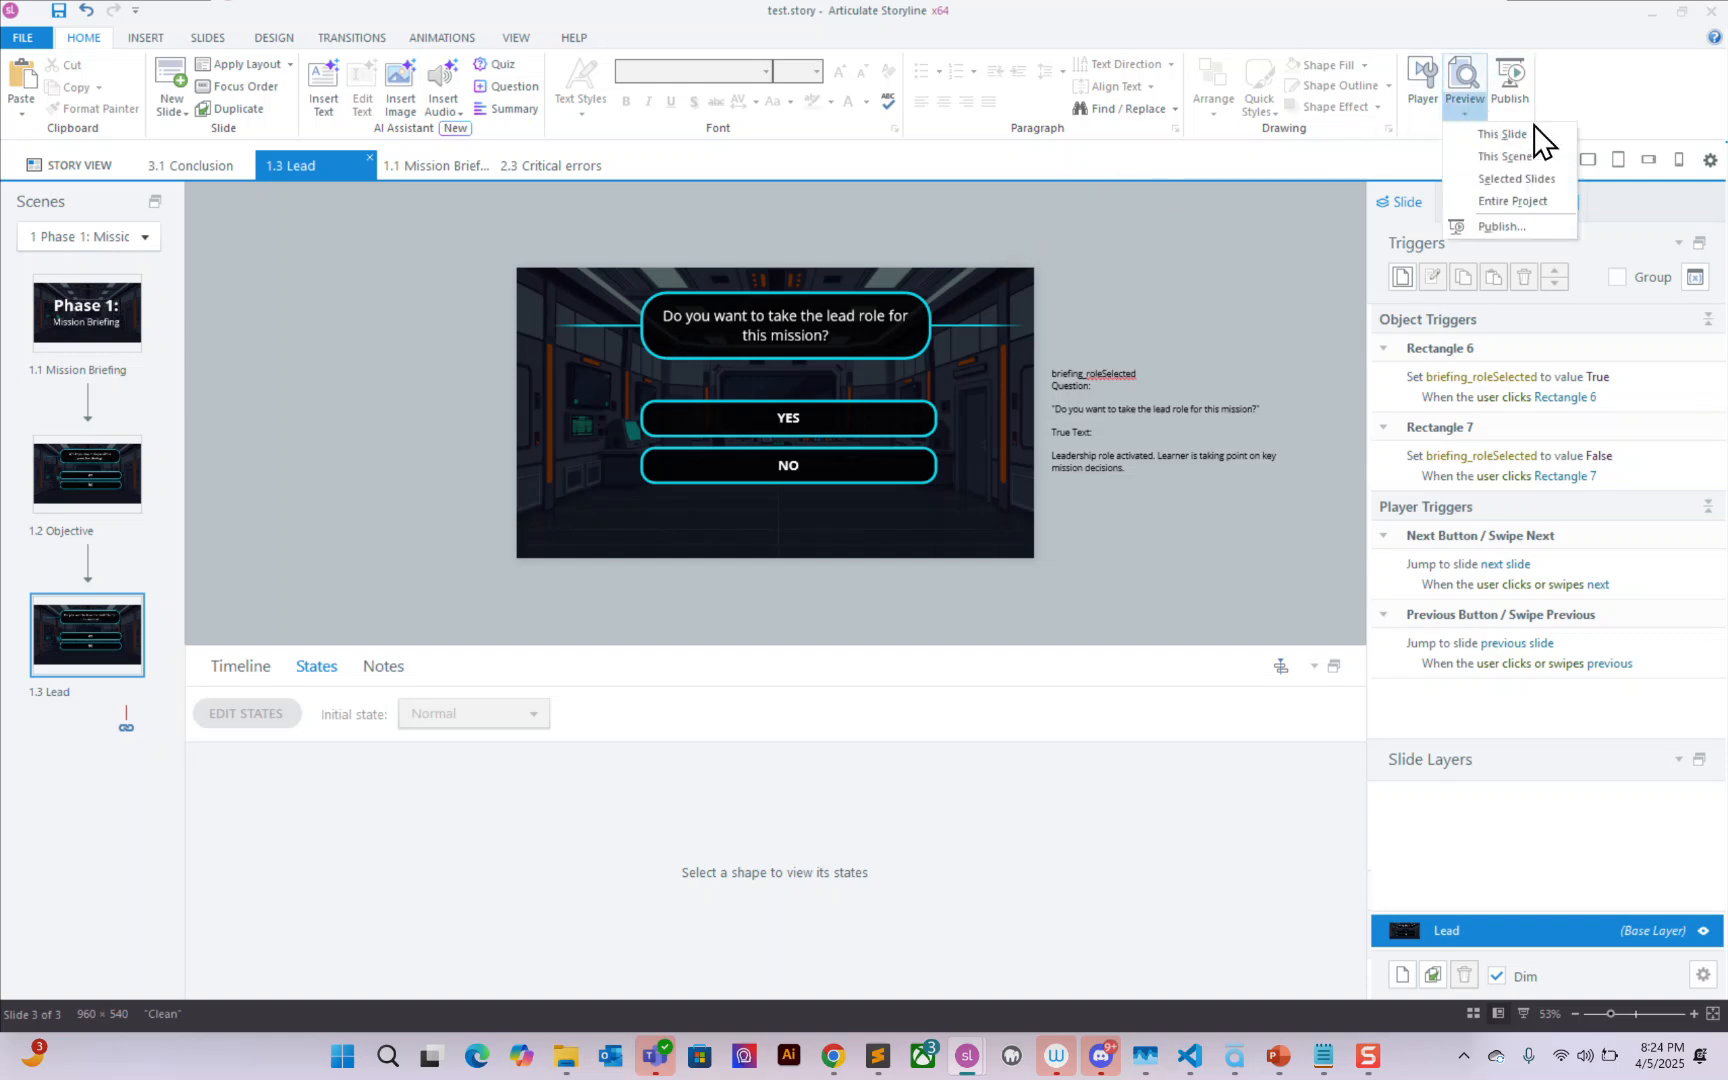
click(1512, 201)
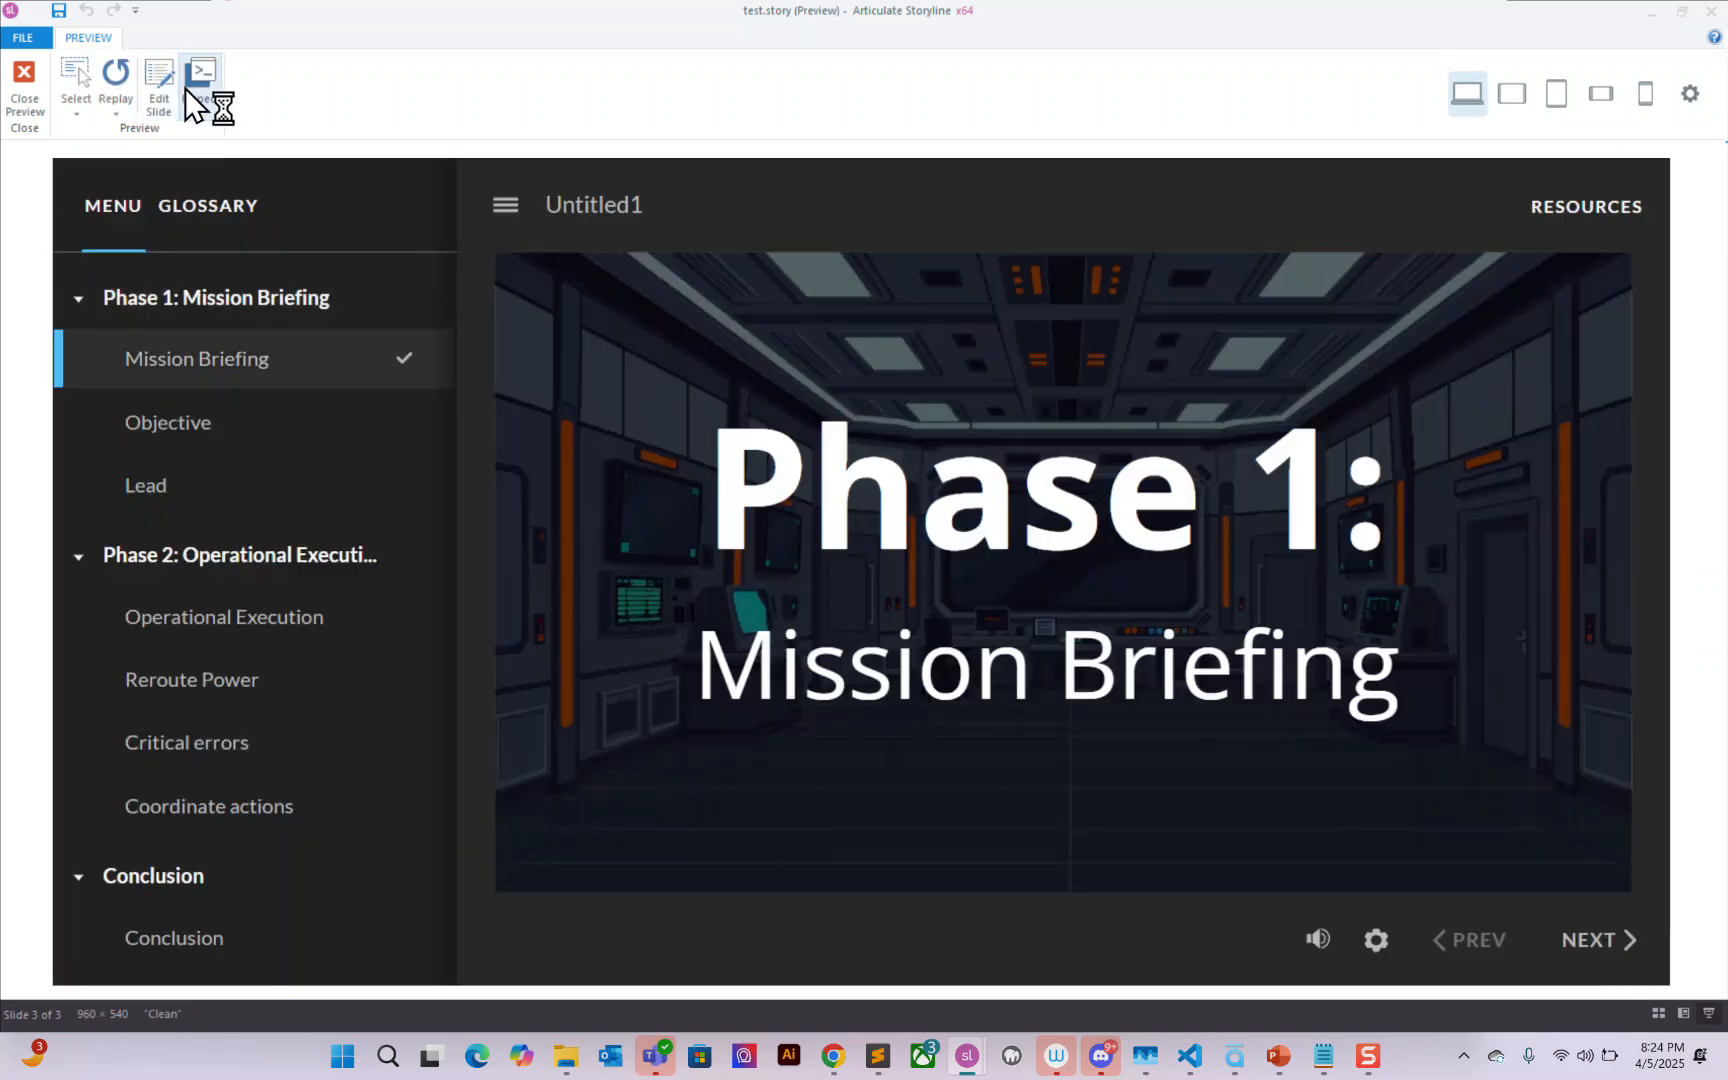
click(180, 207)
click(24, 100)
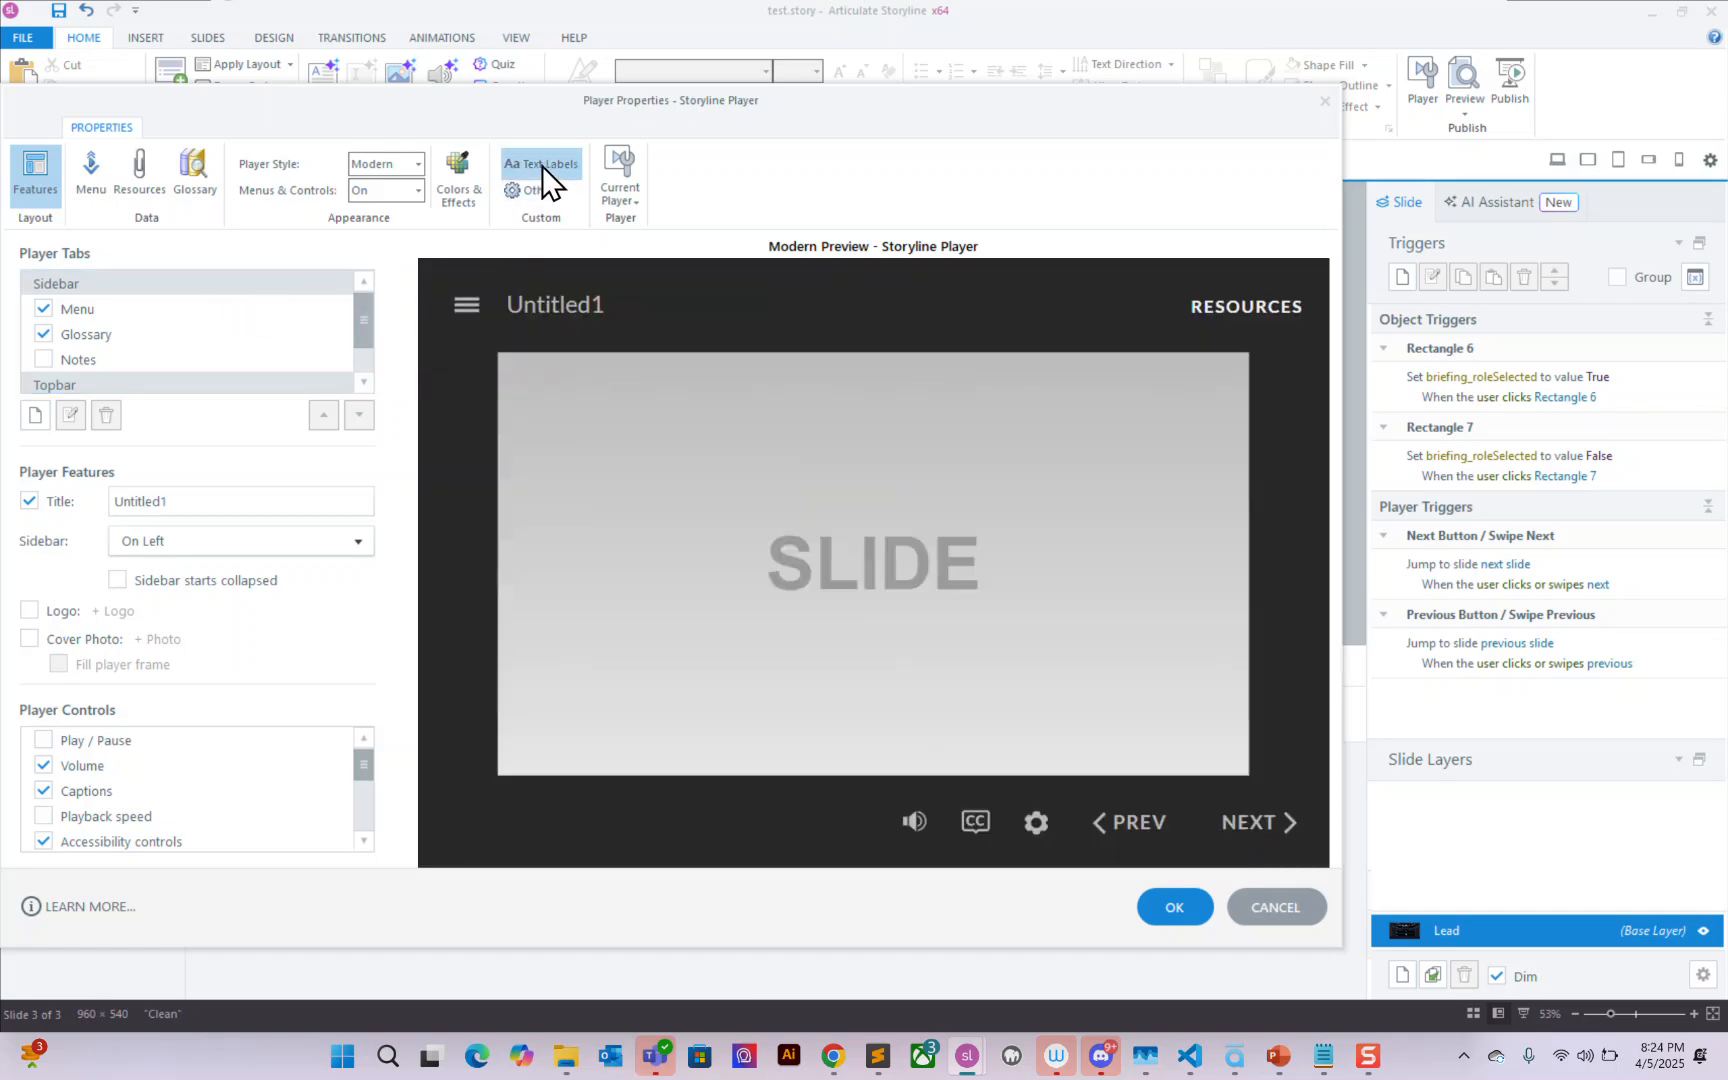
Step: In the player's text labels, change the custom text of the glossary tab title to Choices
click(545, 165)
drag(618, 343, 578, 522)
click(405, 590)
drag(397, 590, 340, 590)
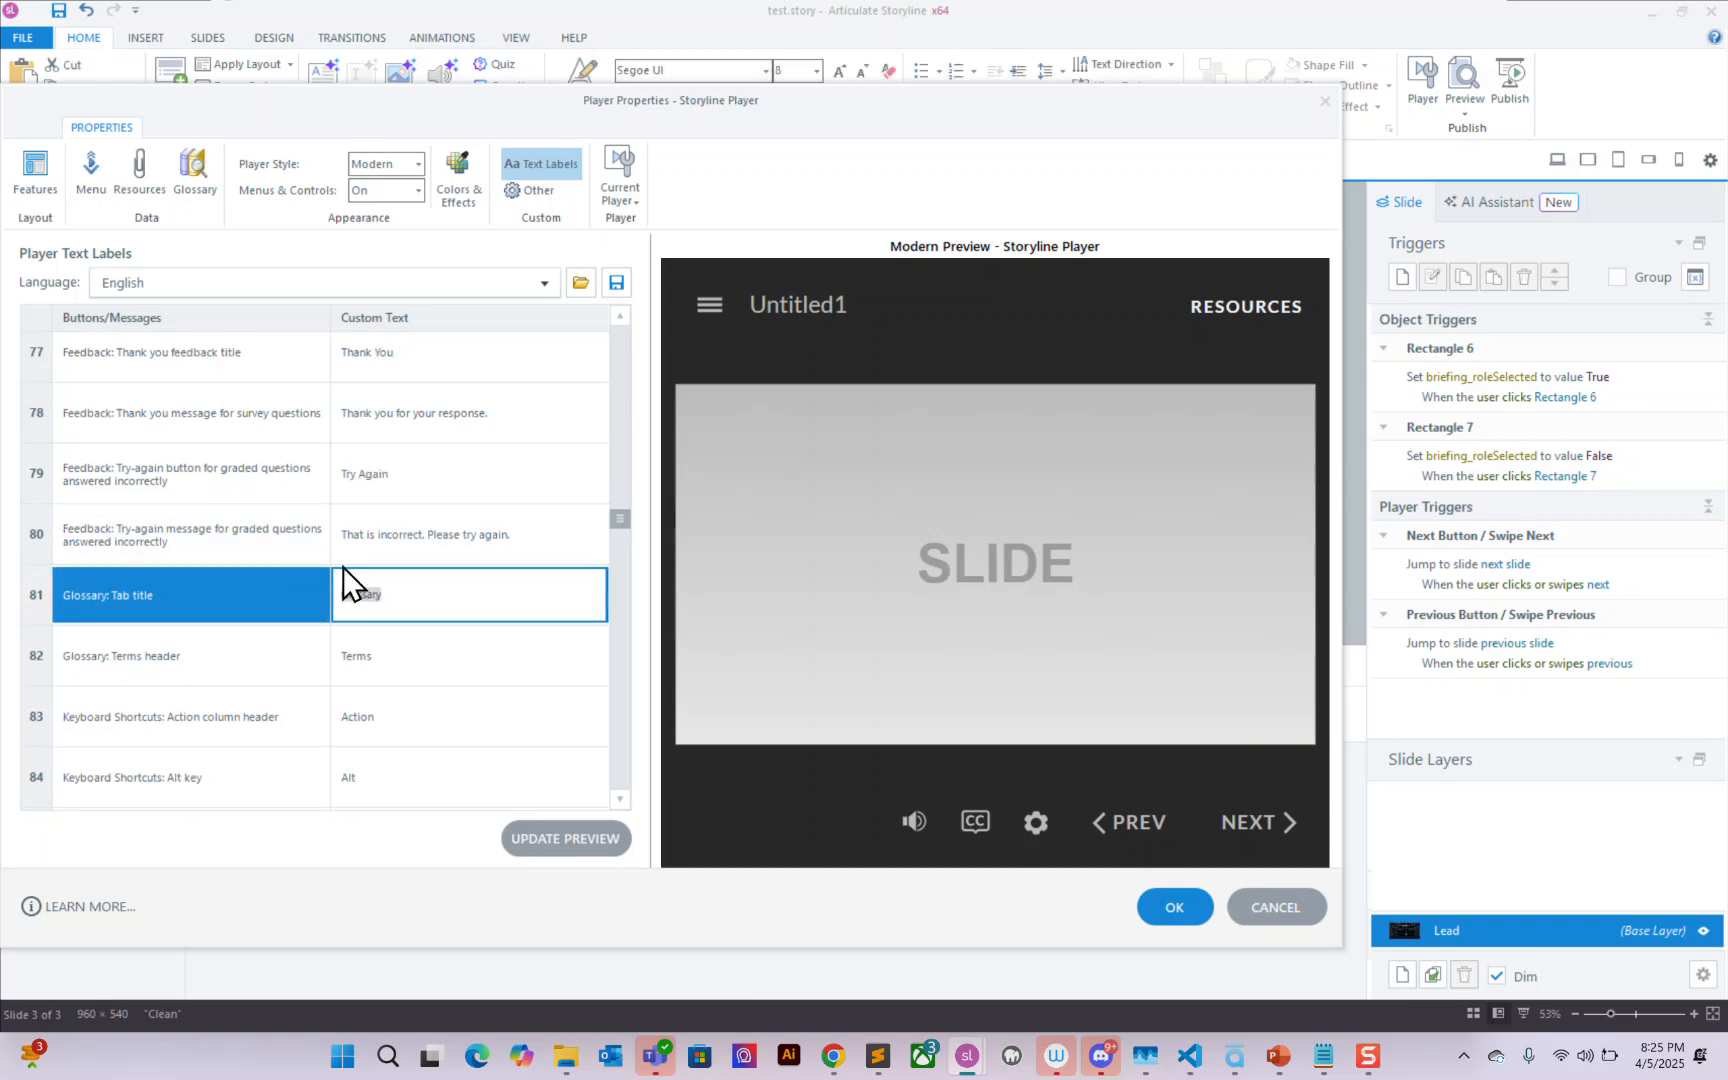
key(BackSpace)
click(1177, 907)
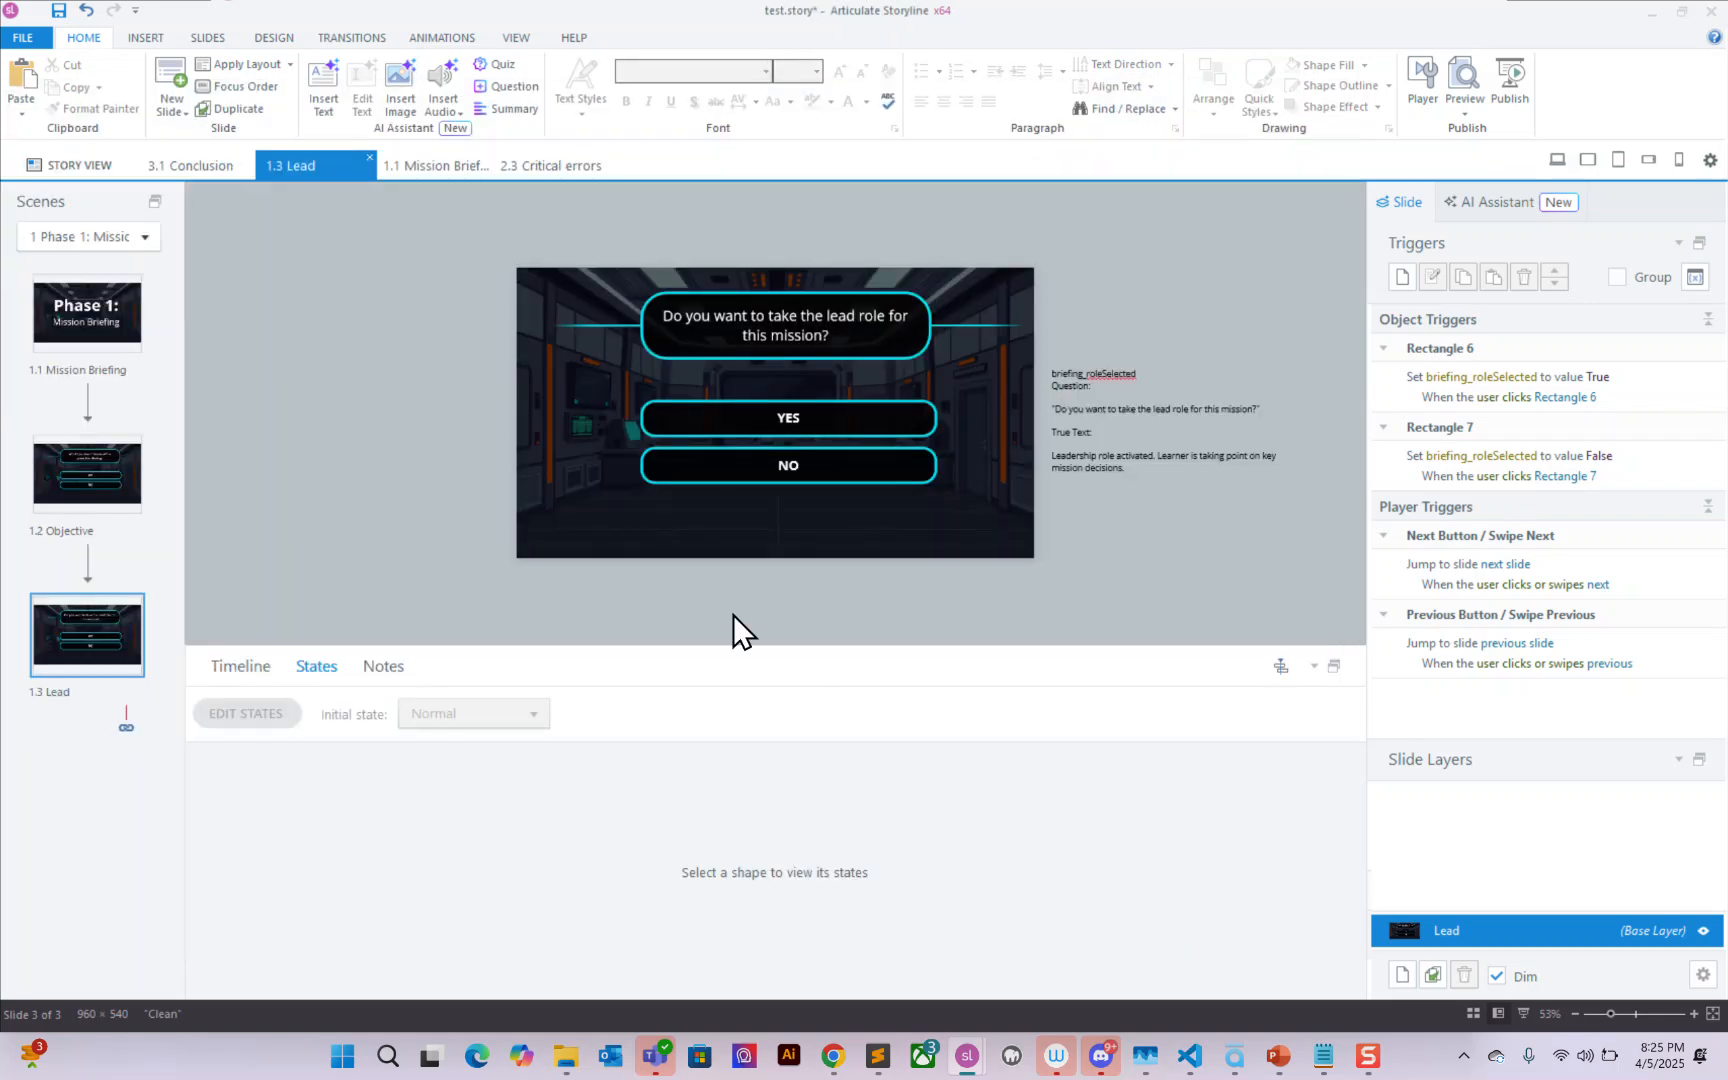
Step: Preview the entire project, answer YES to the proactive strategy and lead role questions while checking the Choices report, and close the preview
click(1468, 118)
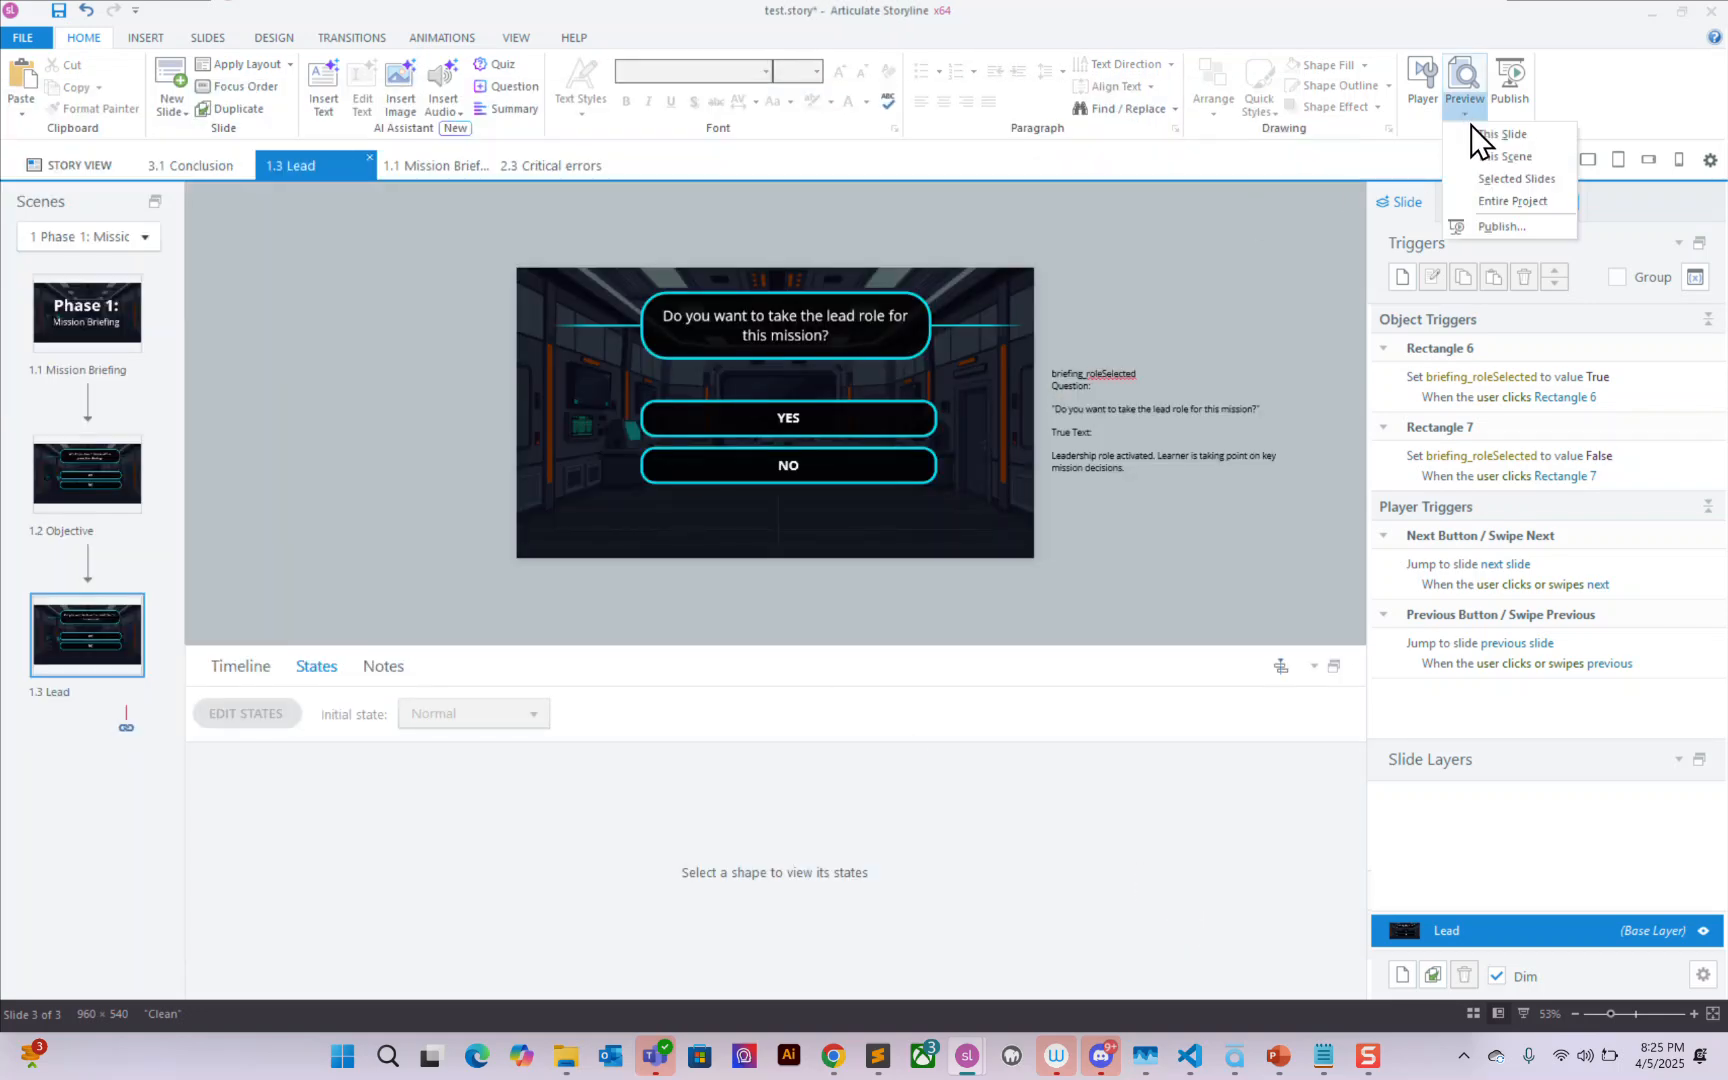
click(1505, 197)
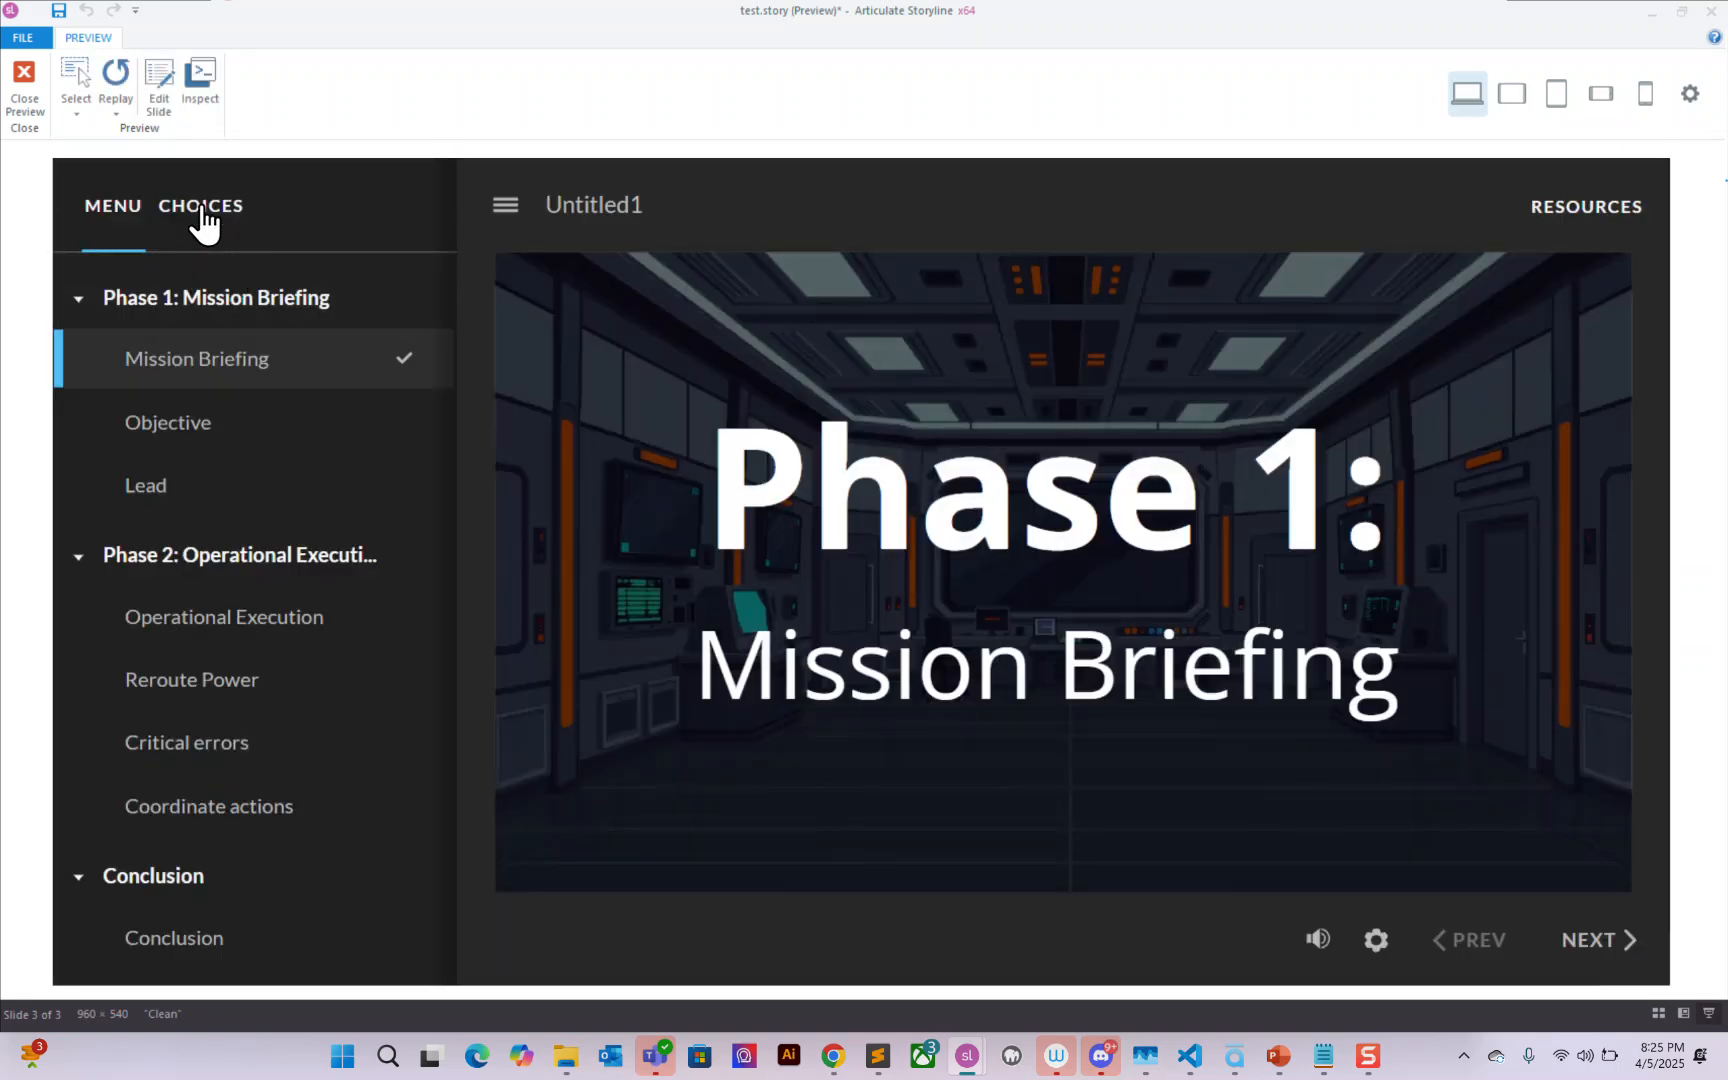
click(200, 212)
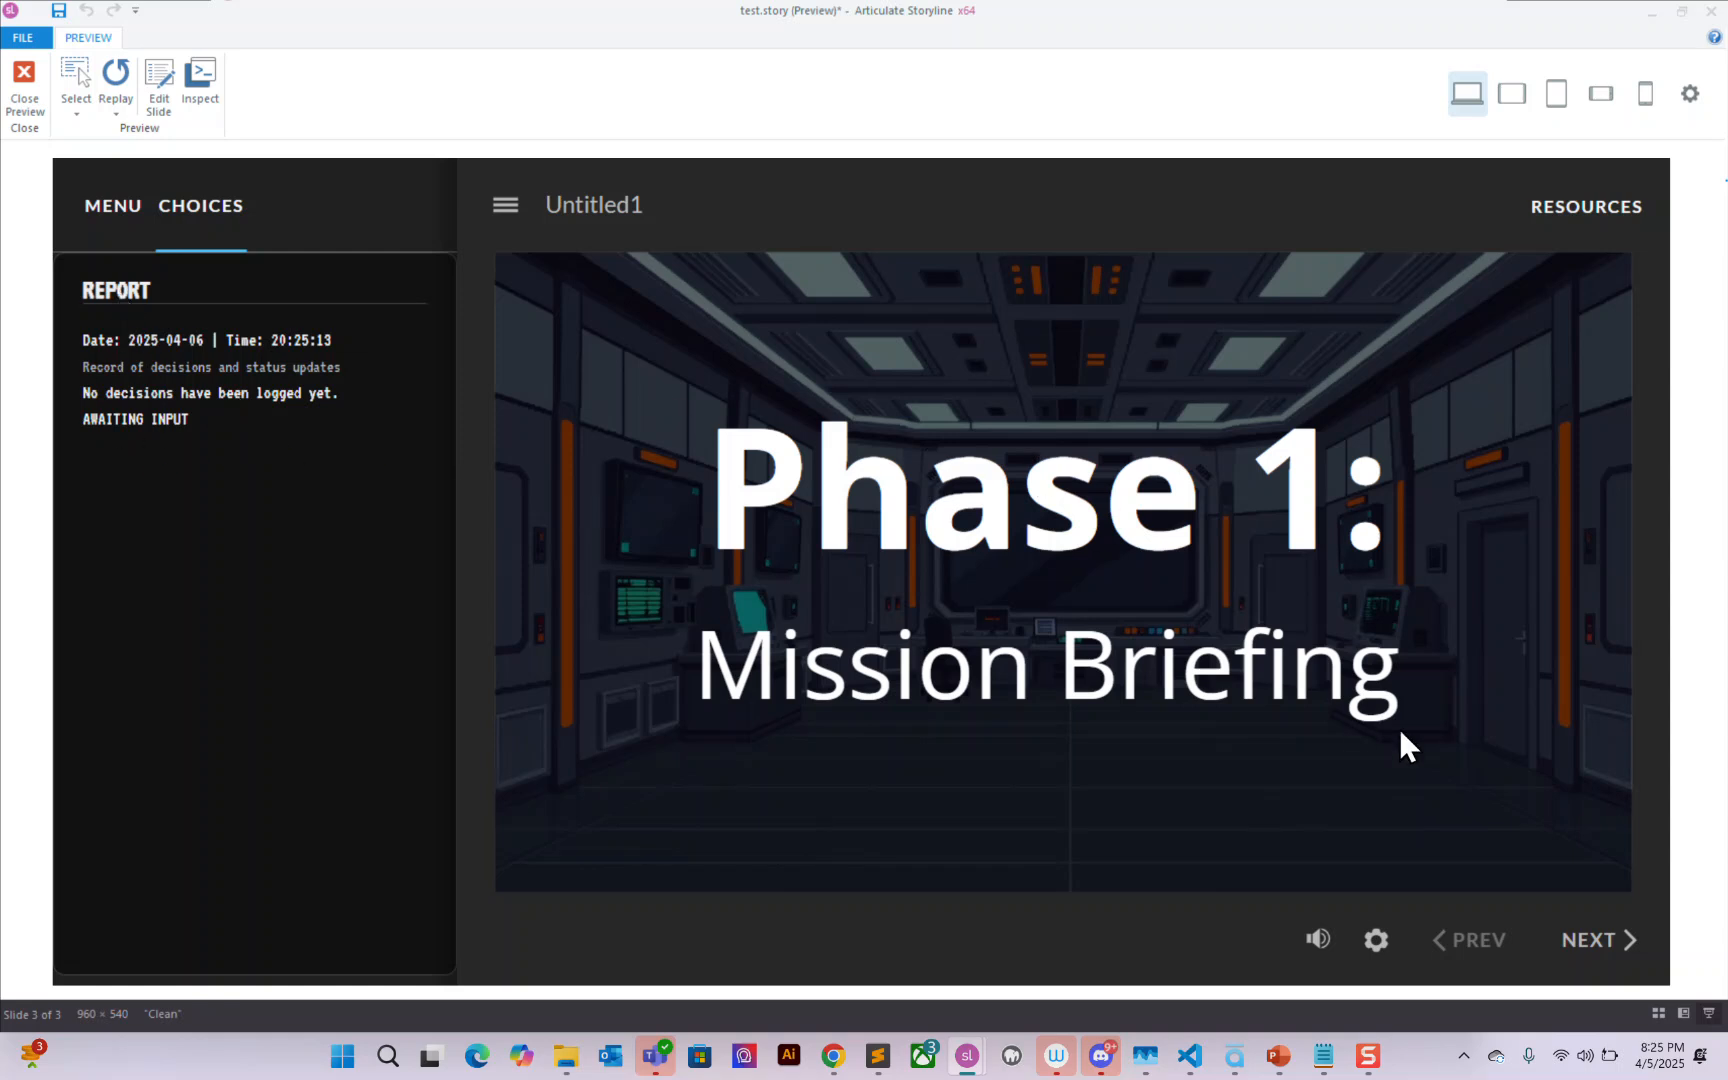
click(1598, 937)
click(1118, 598)
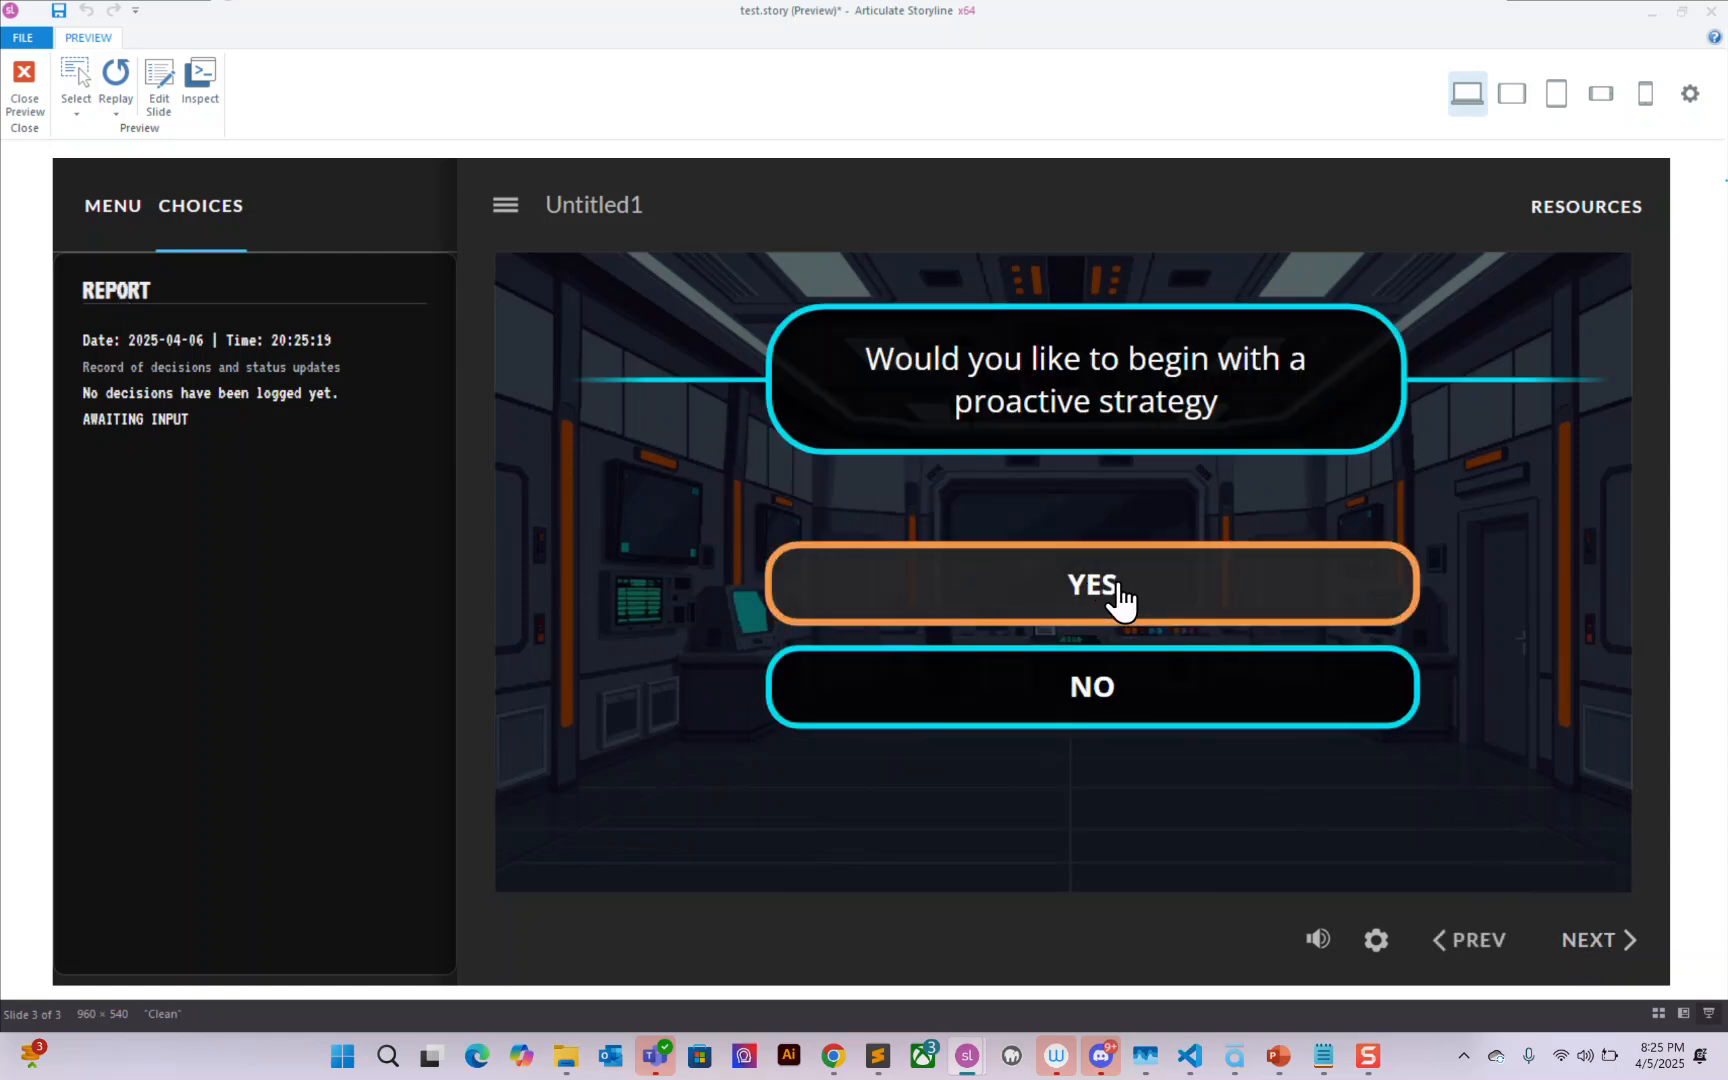
click(1598, 940)
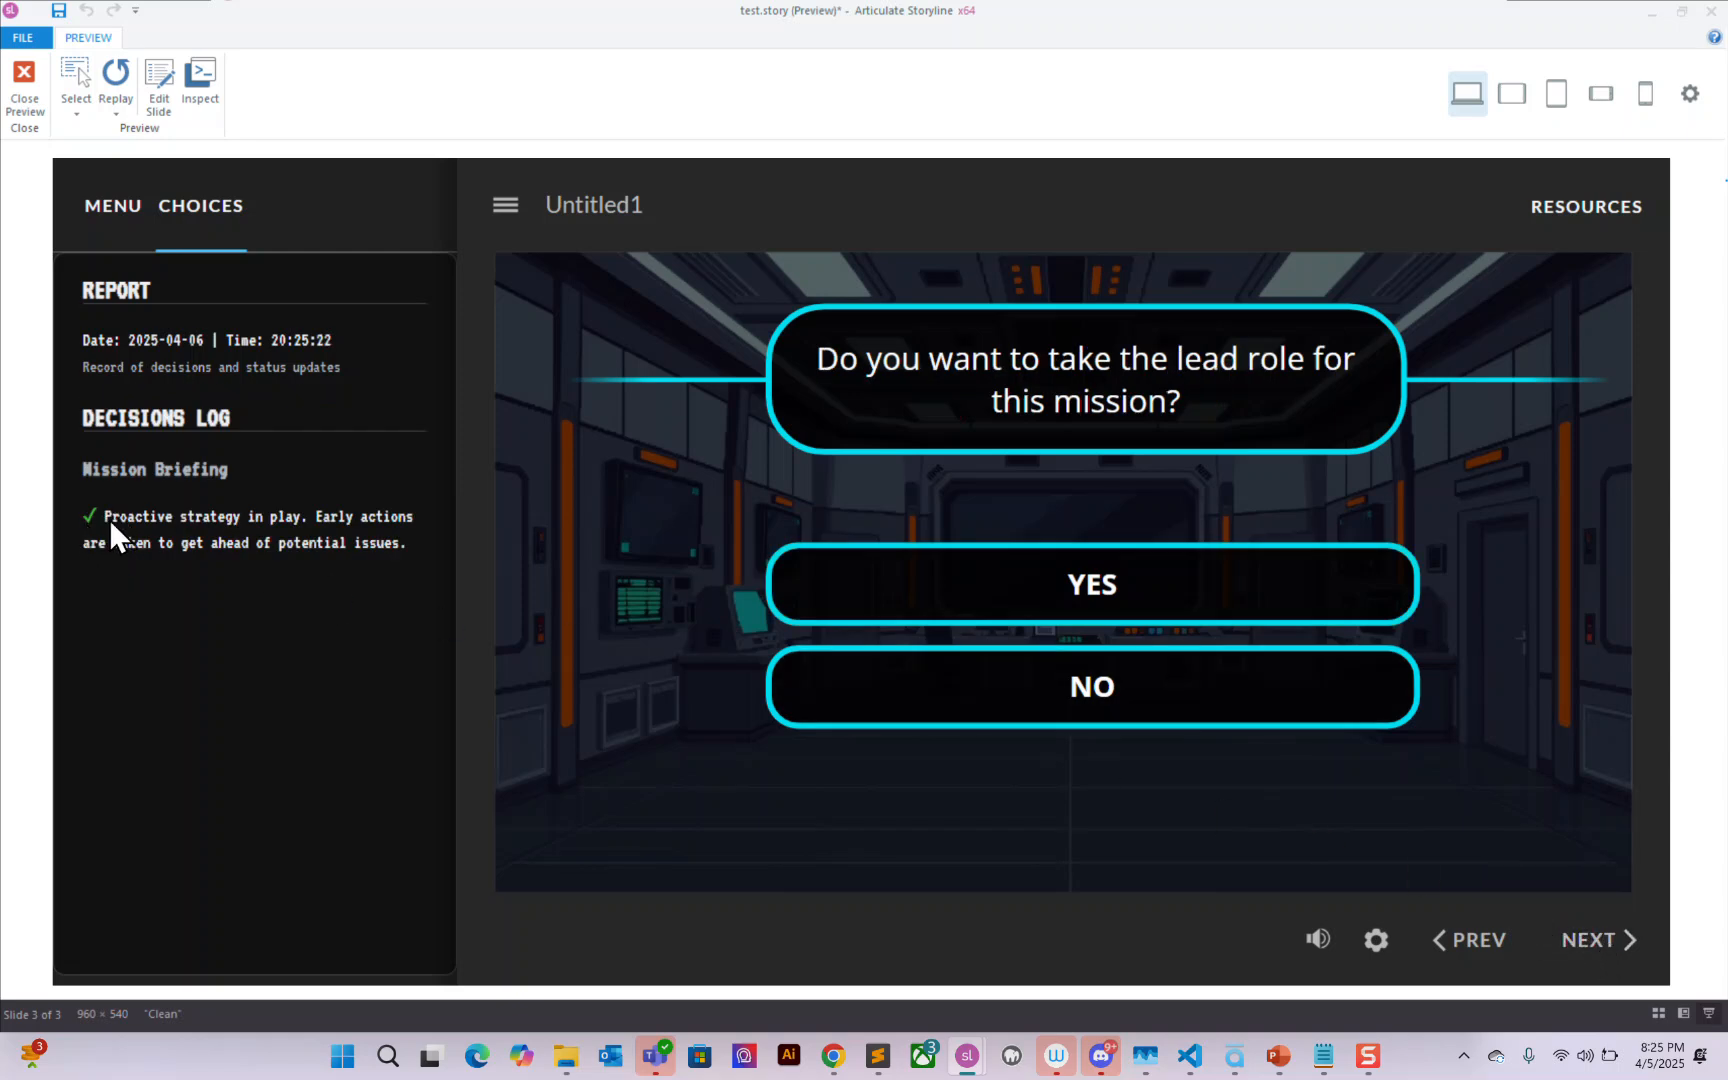
click(1219, 582)
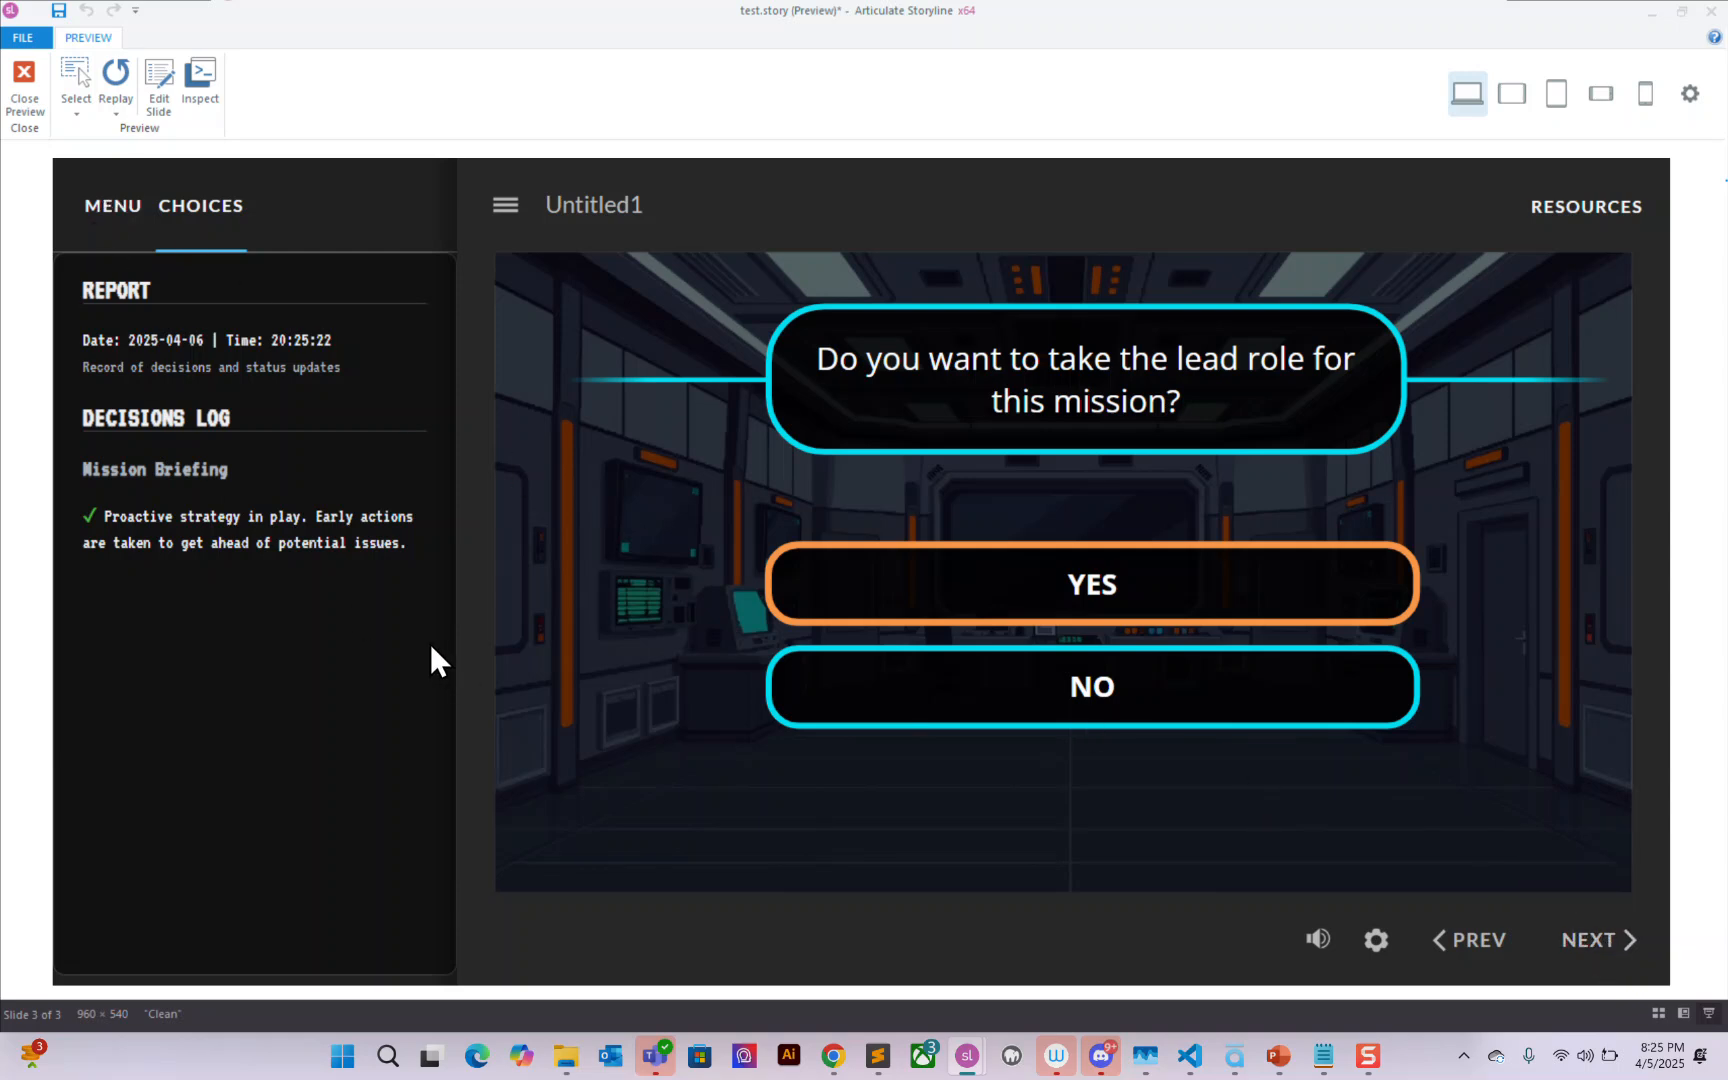
click(28, 85)
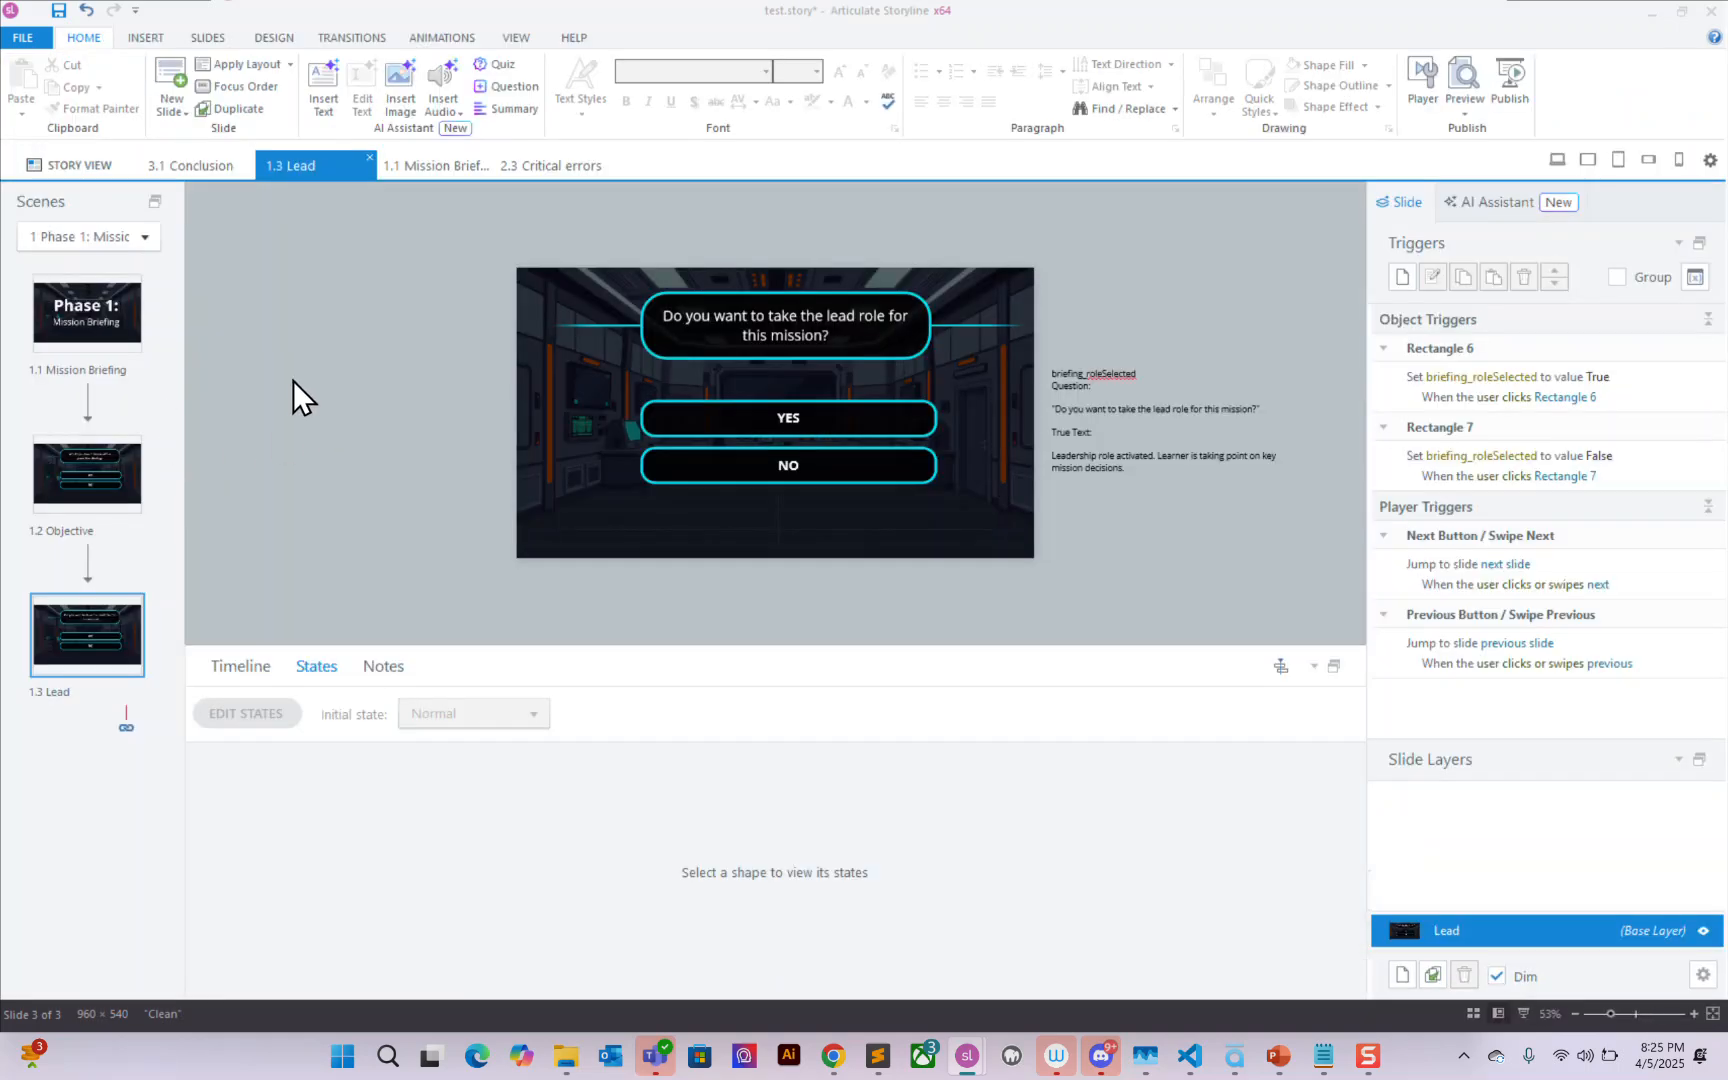
Step: On slide 1.3 Lead, set the Next Button trigger to jump to slide 2.1 Operational Execution
click(1524, 566)
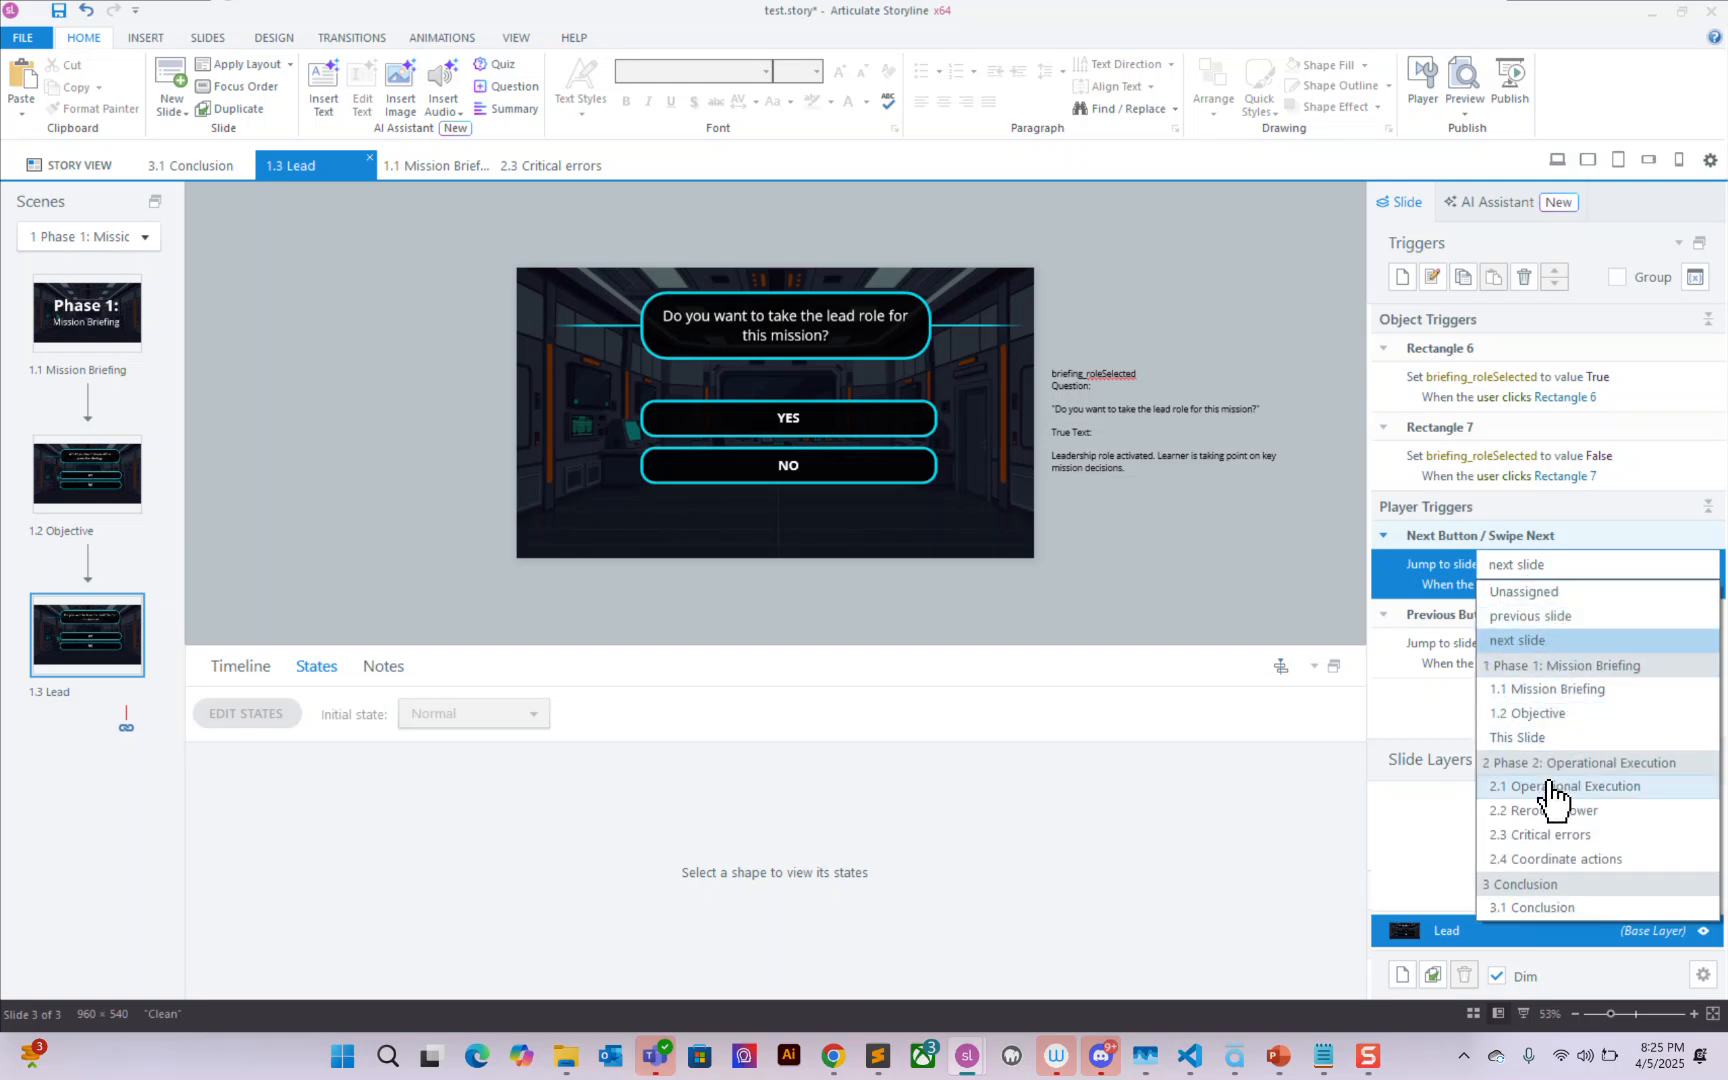
click(1552, 787)
Step: Preview the entire project with the Choices report shown, answer YES to both Phase 1 questions, and continue to the Reroute Power question
click(1472, 112)
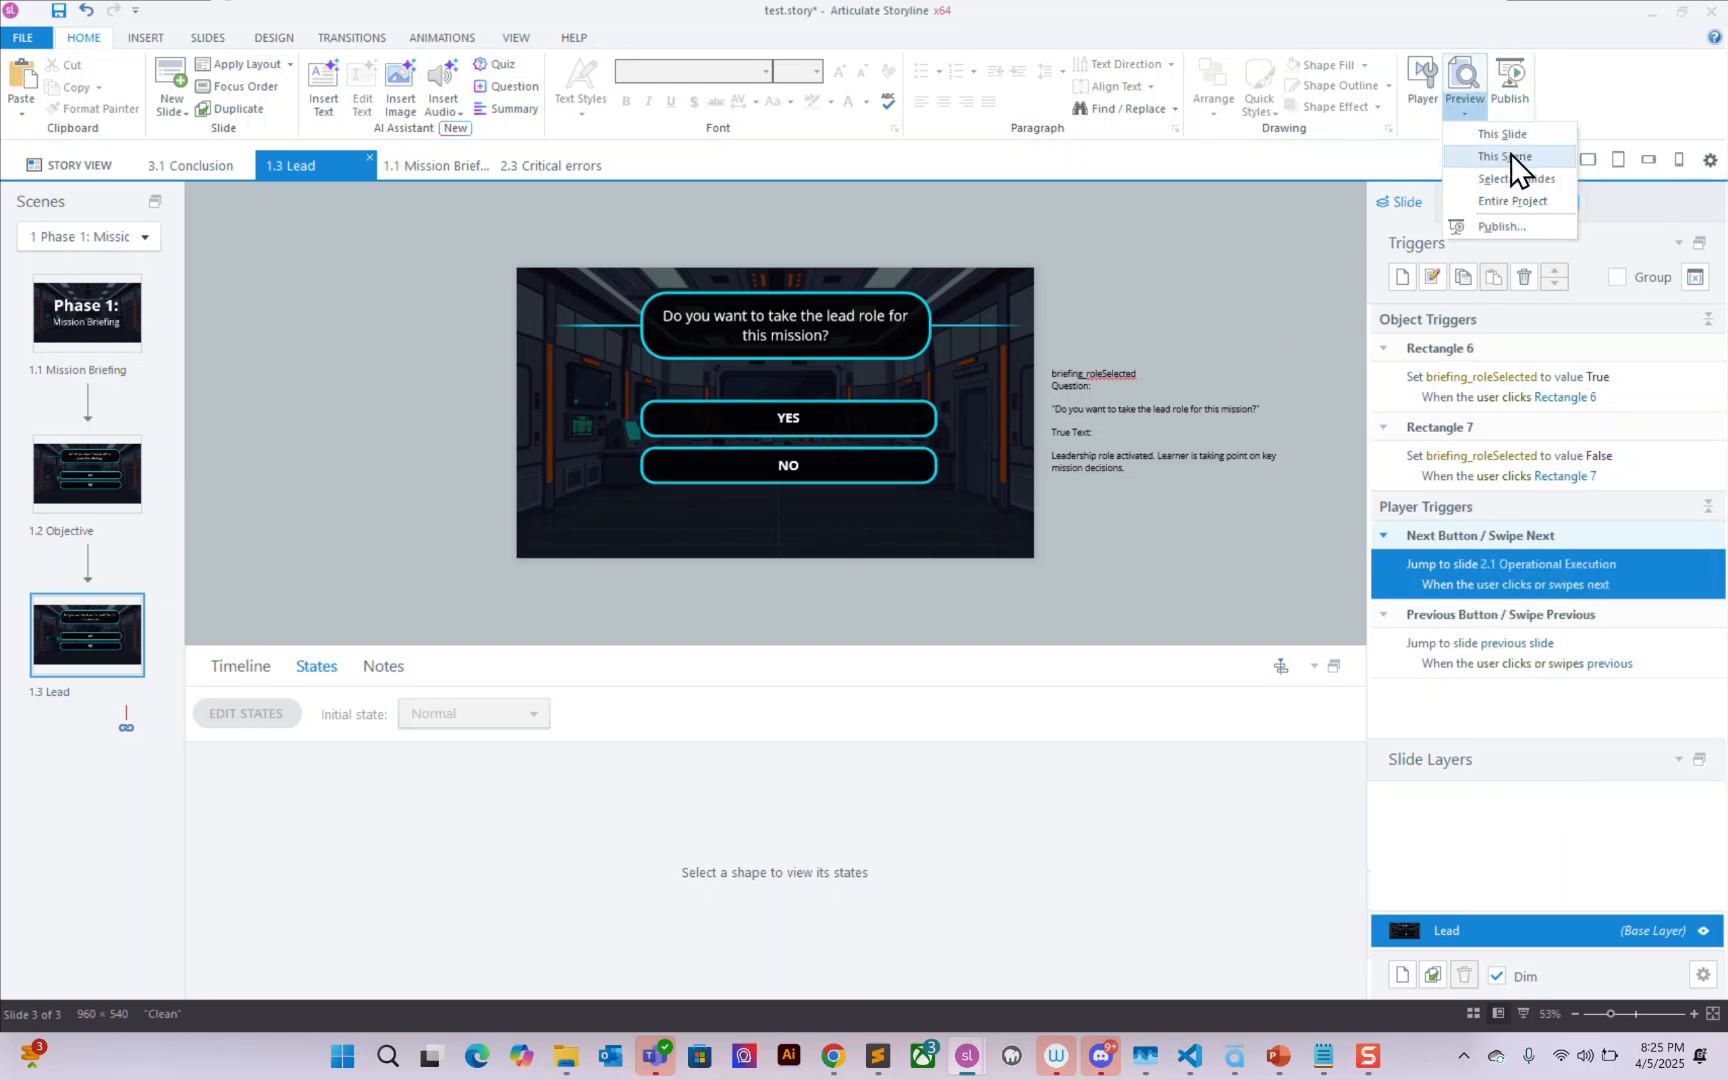
click(1511, 197)
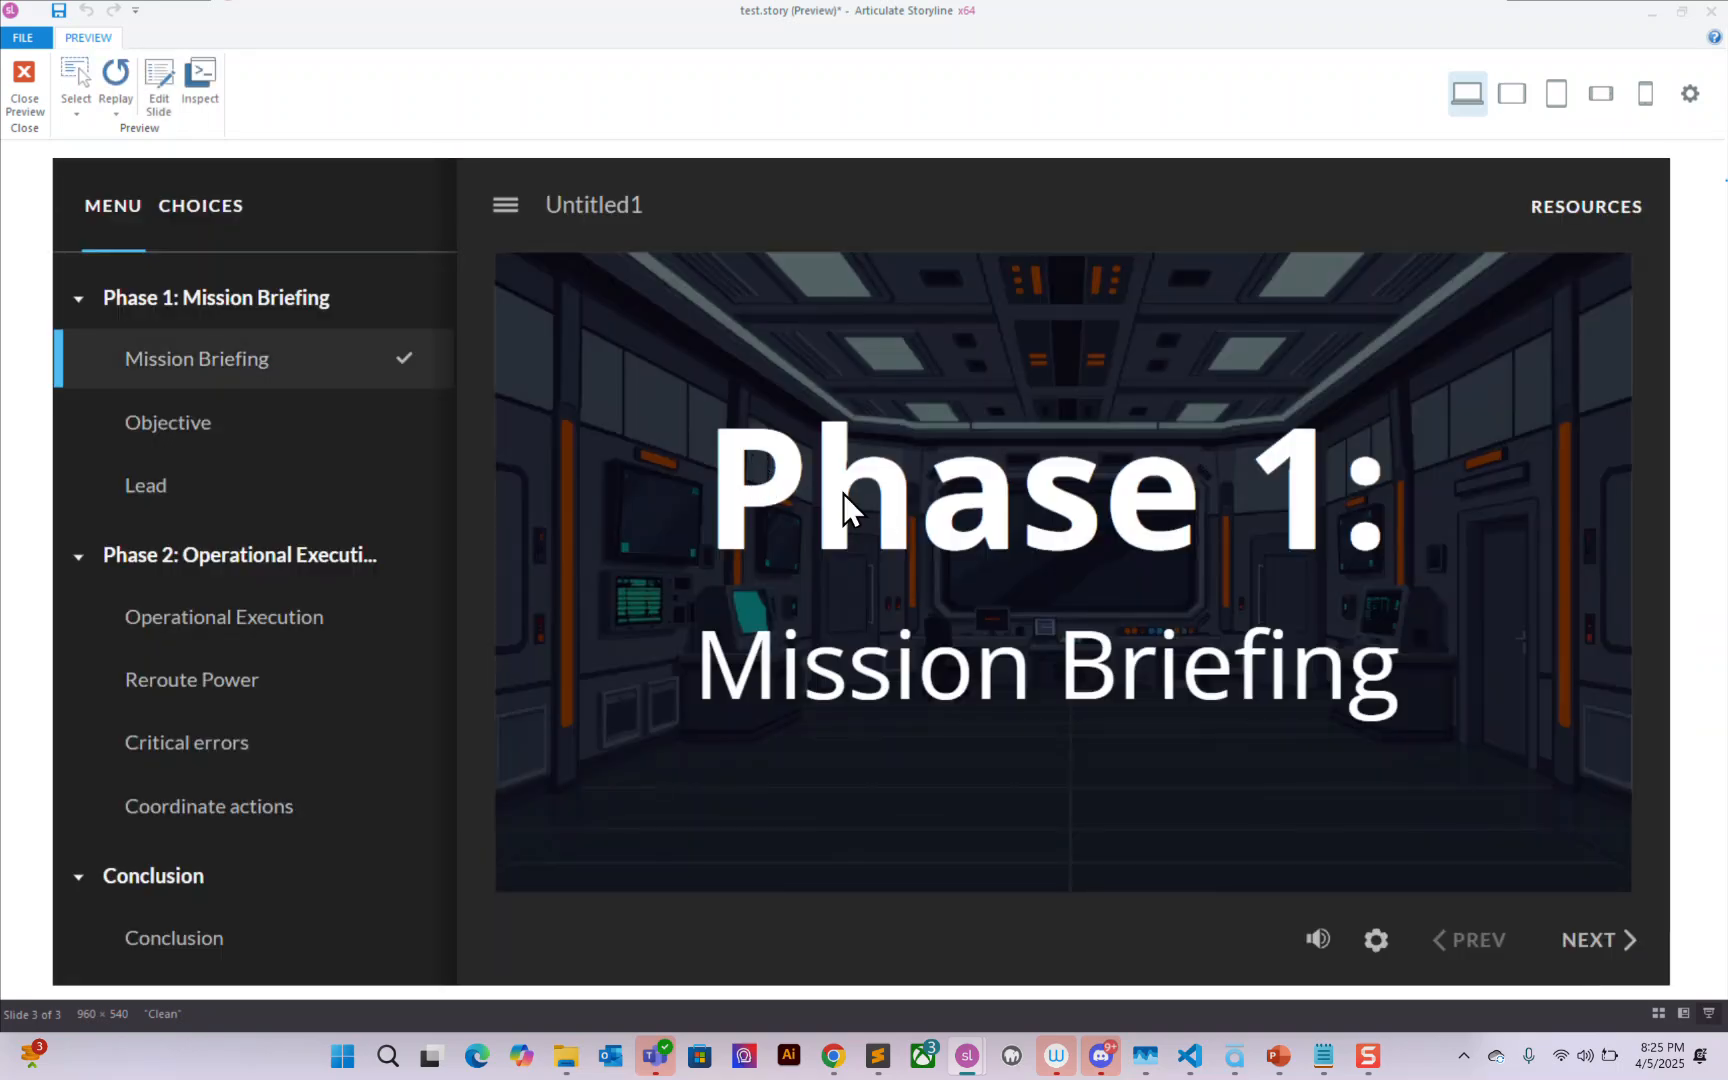
click(210, 210)
click(1572, 940)
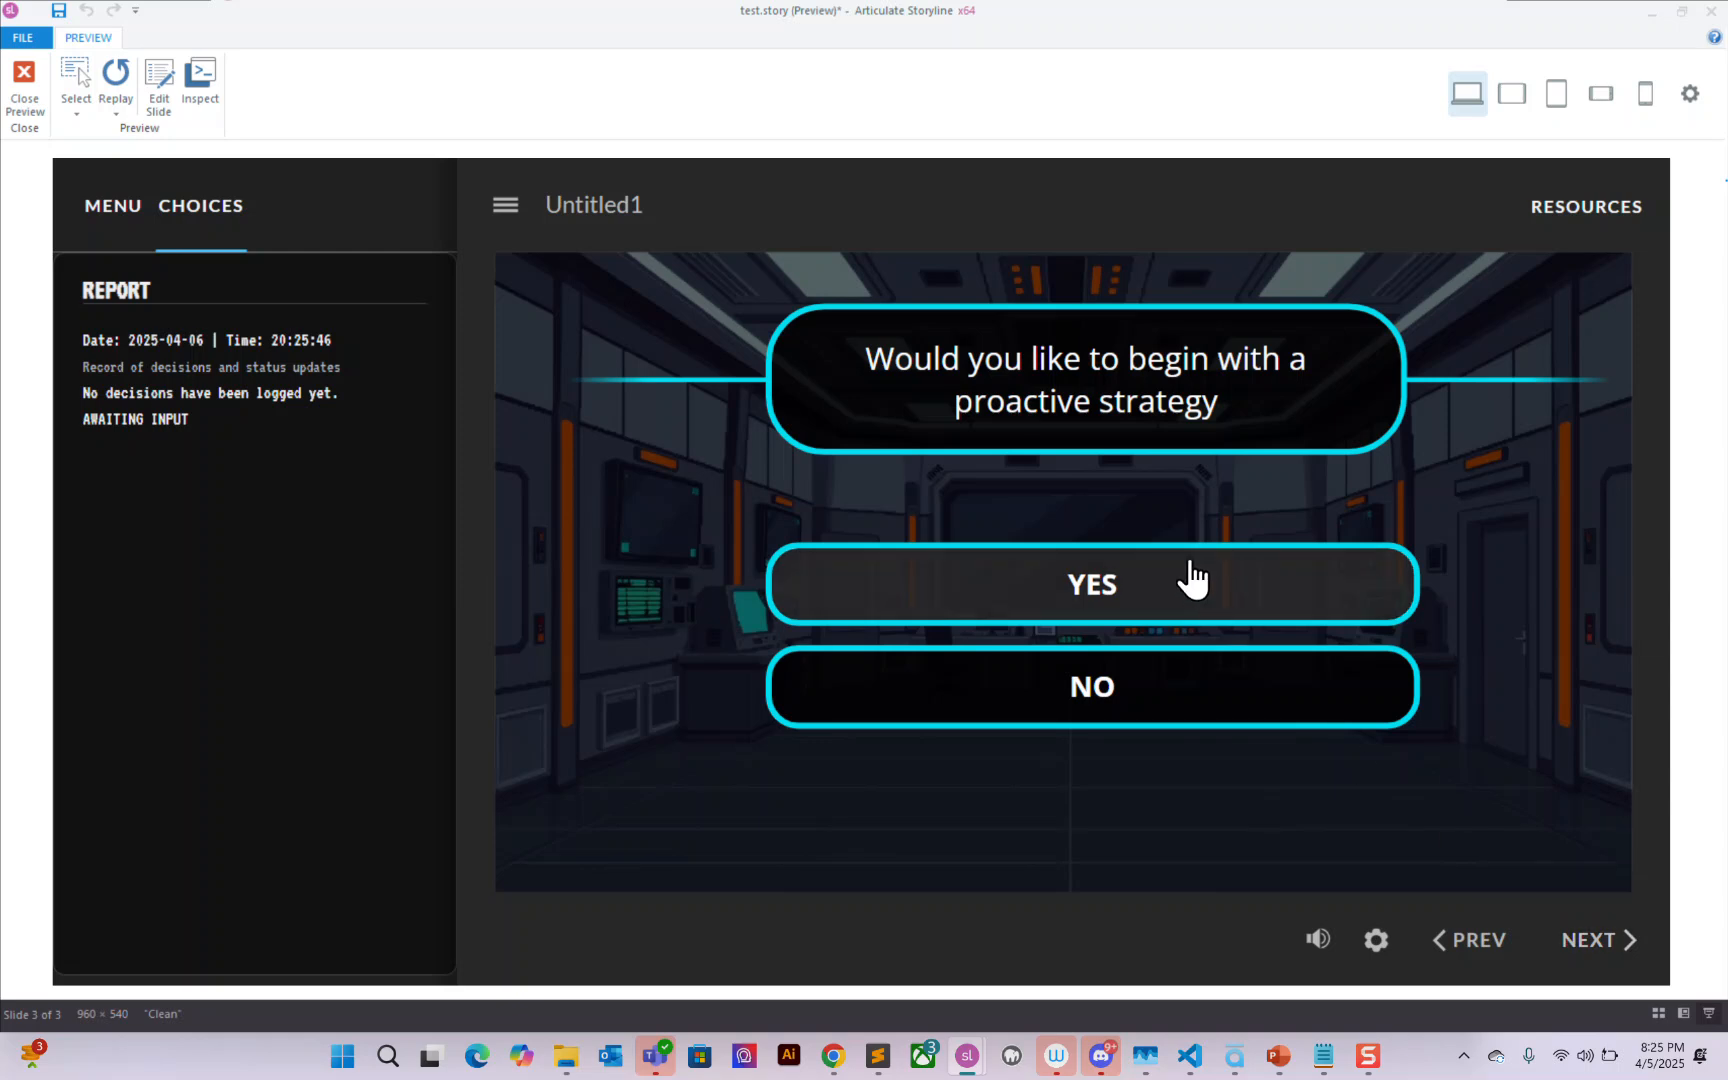
click(1203, 586)
click(1598, 942)
click(1207, 586)
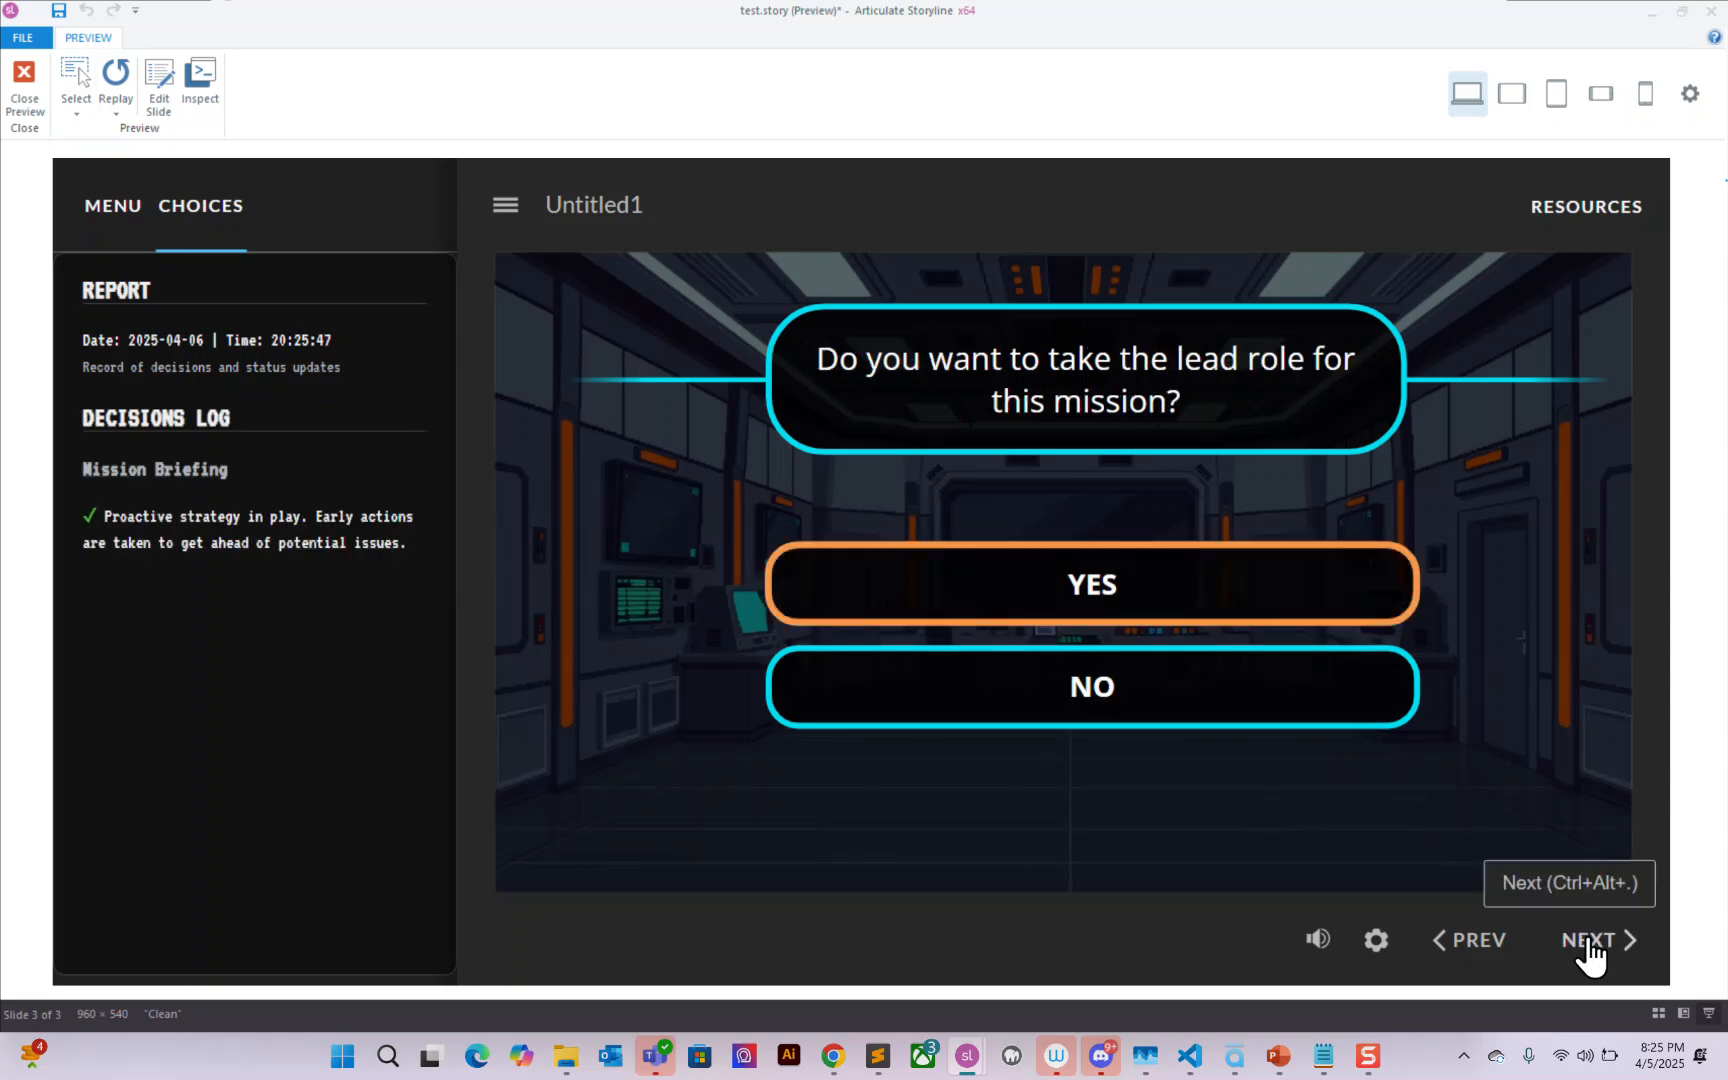
click(1595, 943)
click(1605, 943)
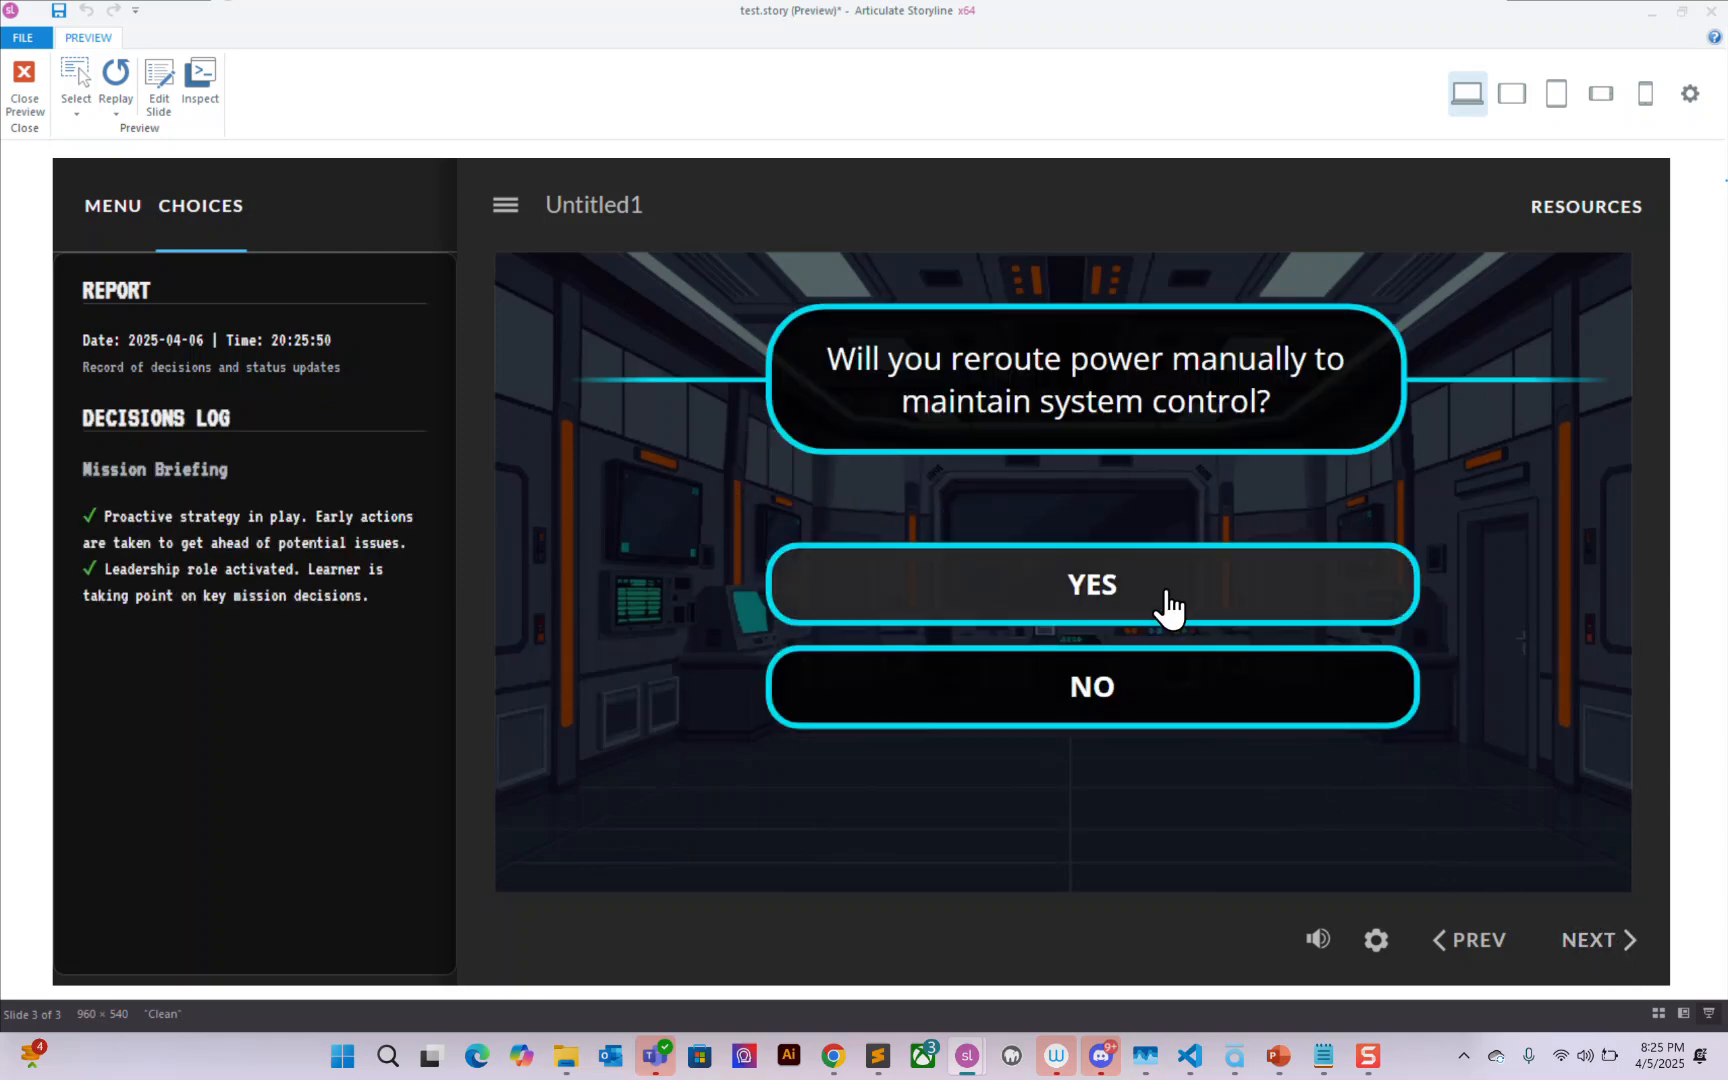
Step: Answer YES to the three Phase 2 questions, review the decisions log on the Conclusion slide, and close the preview
click(1165, 603)
click(1596, 945)
click(1273, 598)
click(1562, 936)
click(1053, 600)
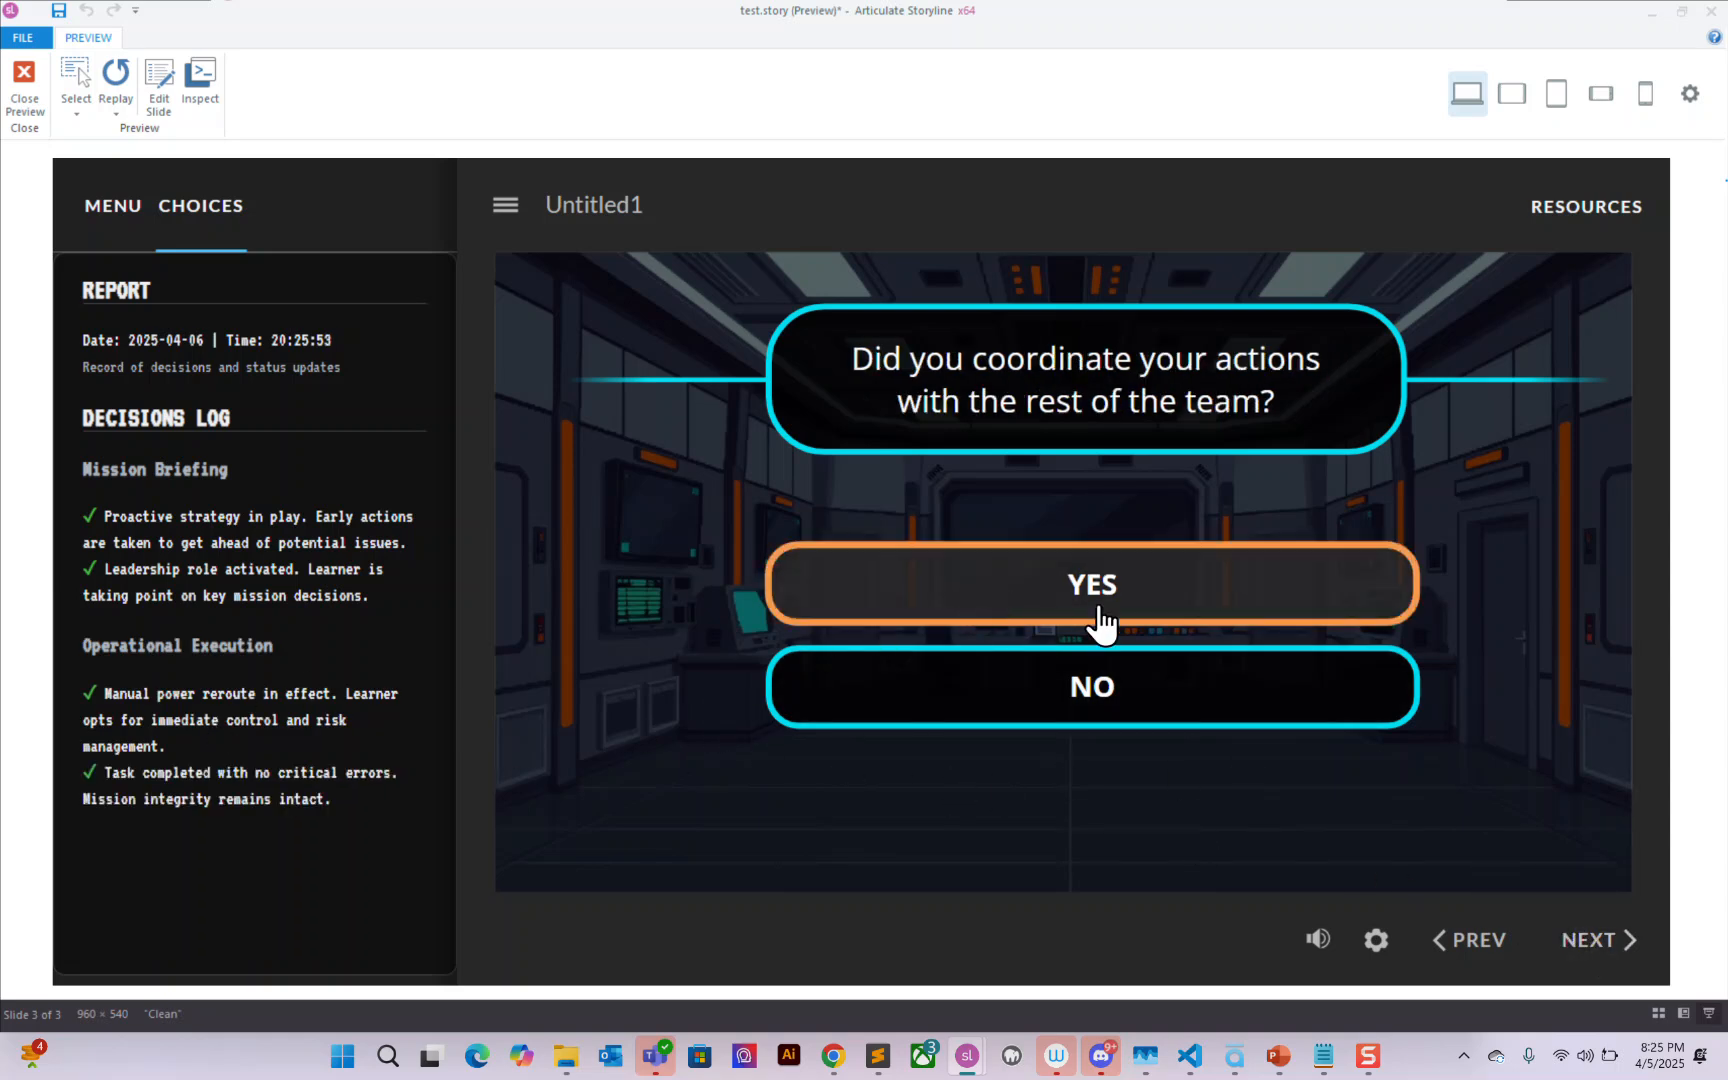
click(1605, 943)
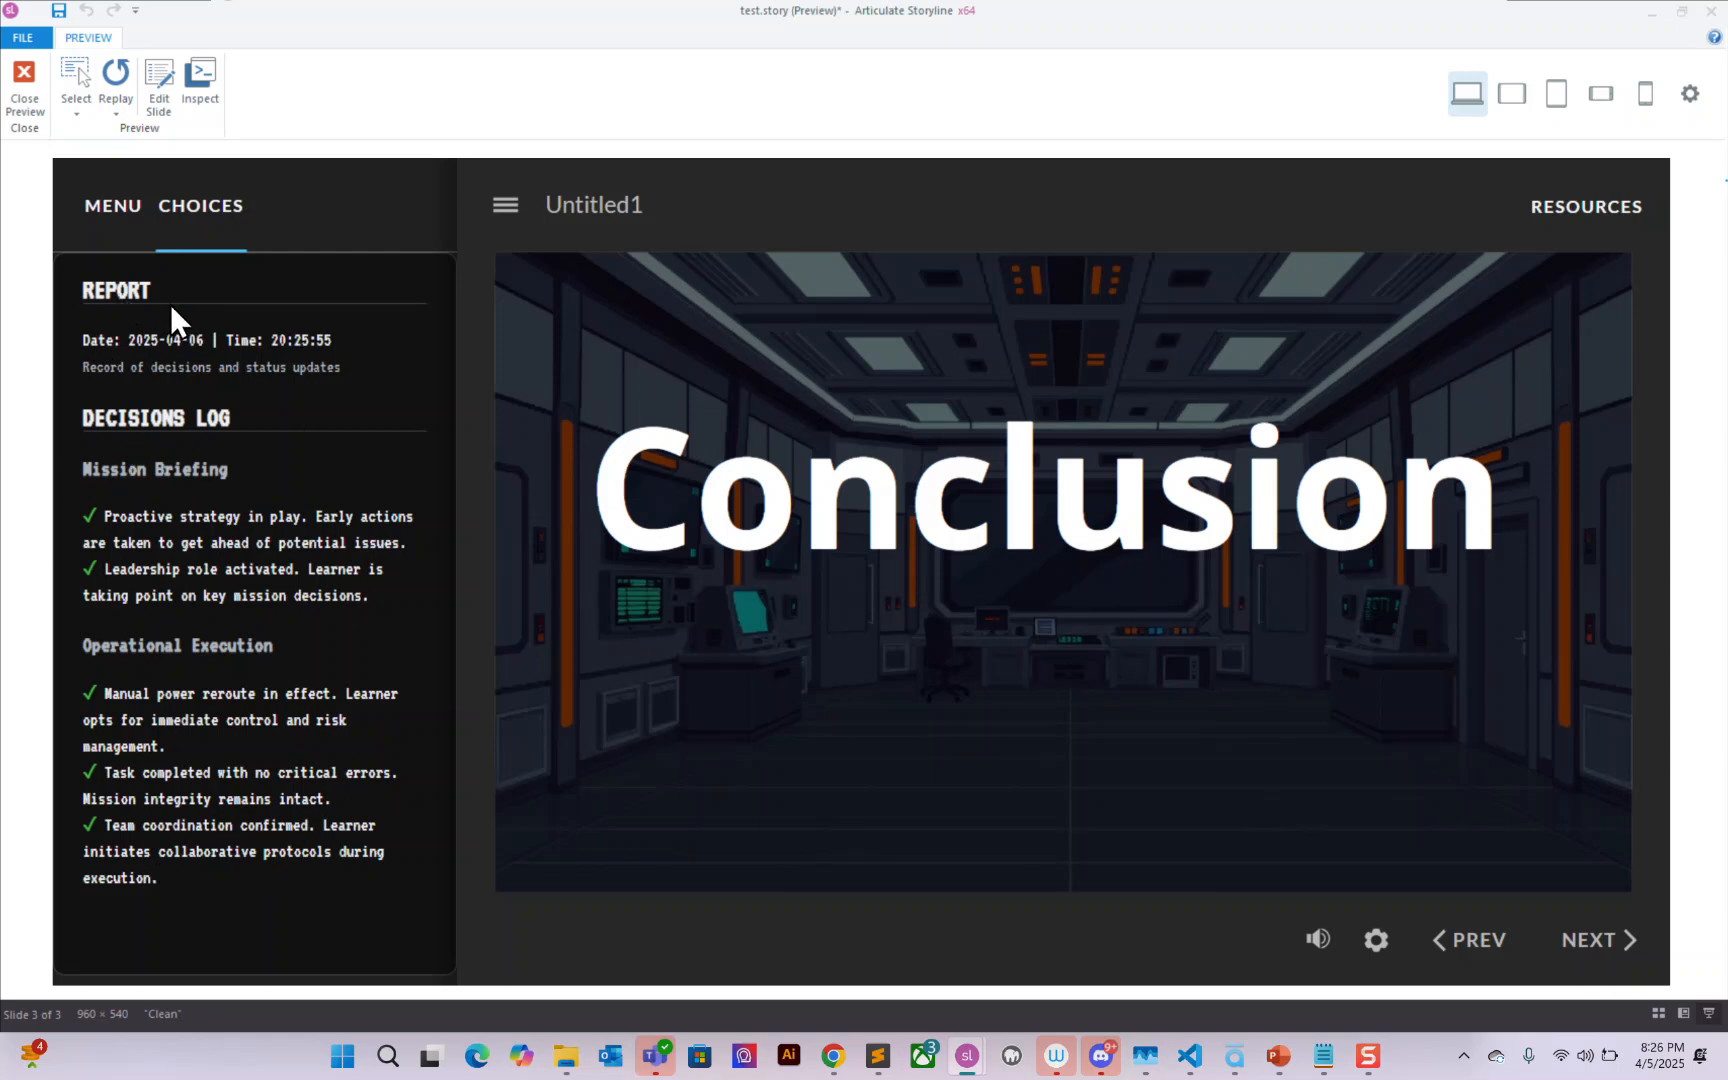
click(41, 100)
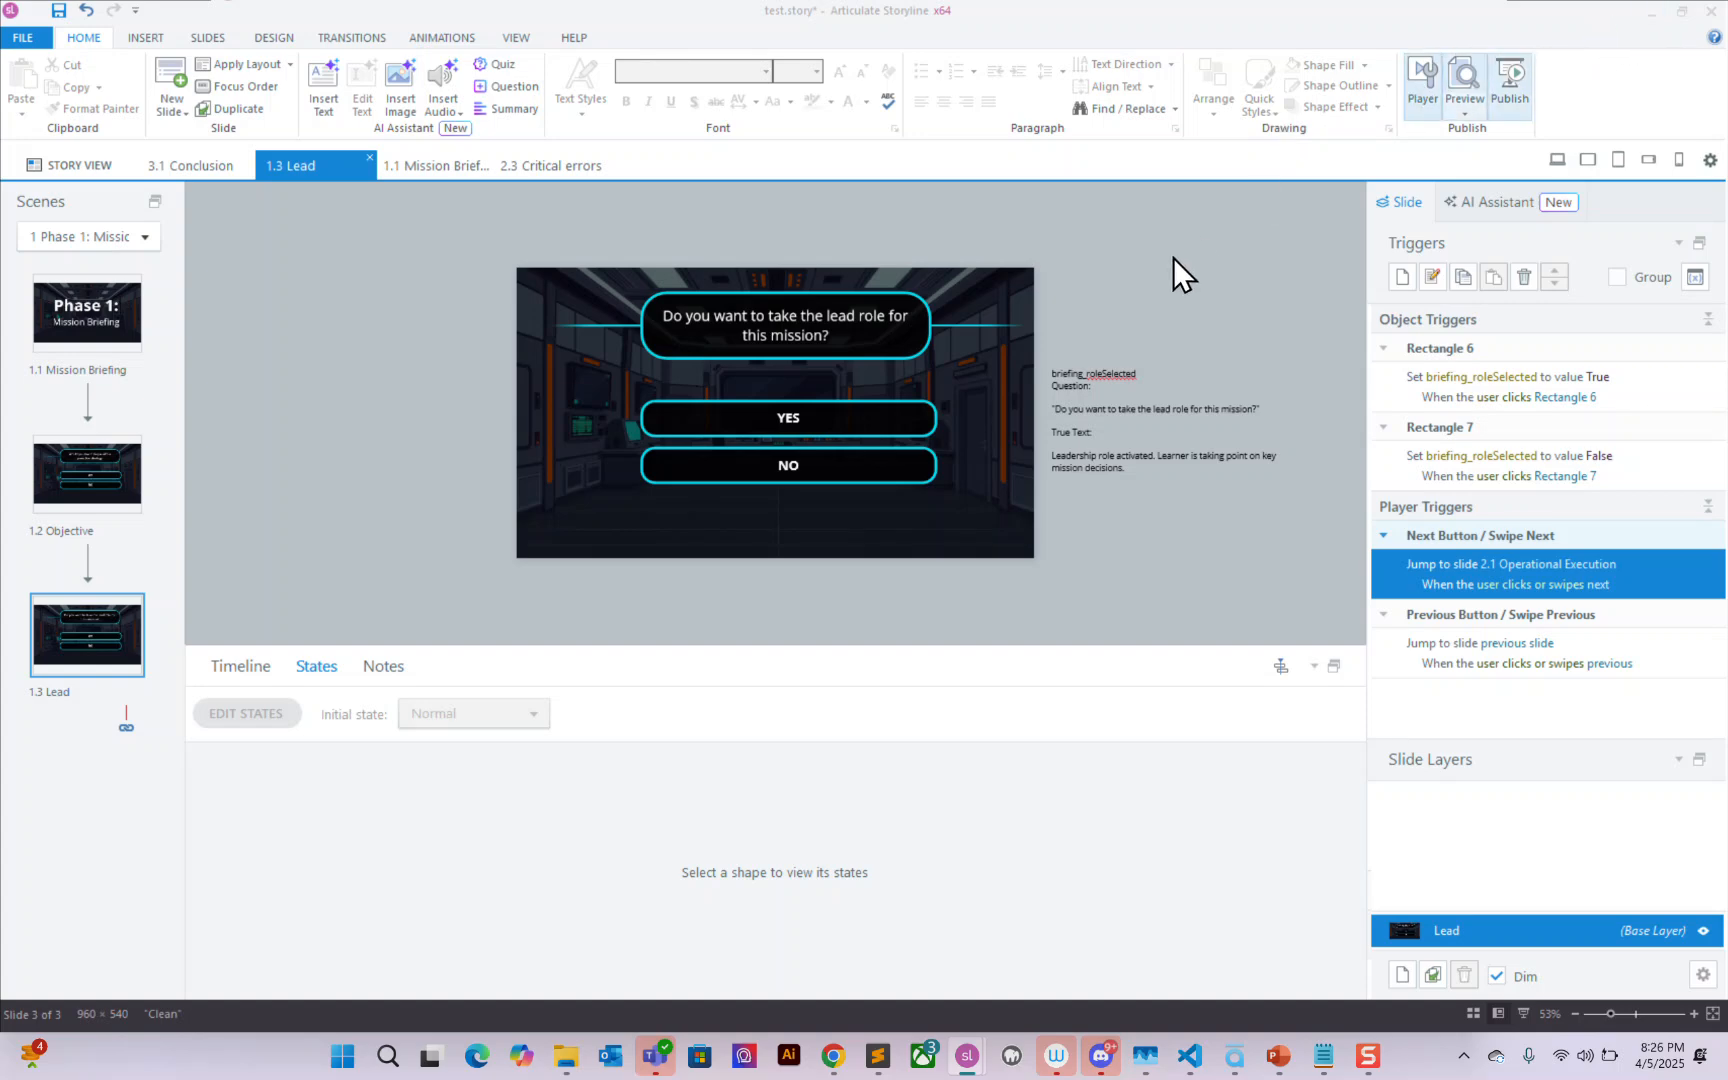
Step: Save the Storyline project and switch back to the Glossary Hack Generator page in Chrome
key(ctrl+s)
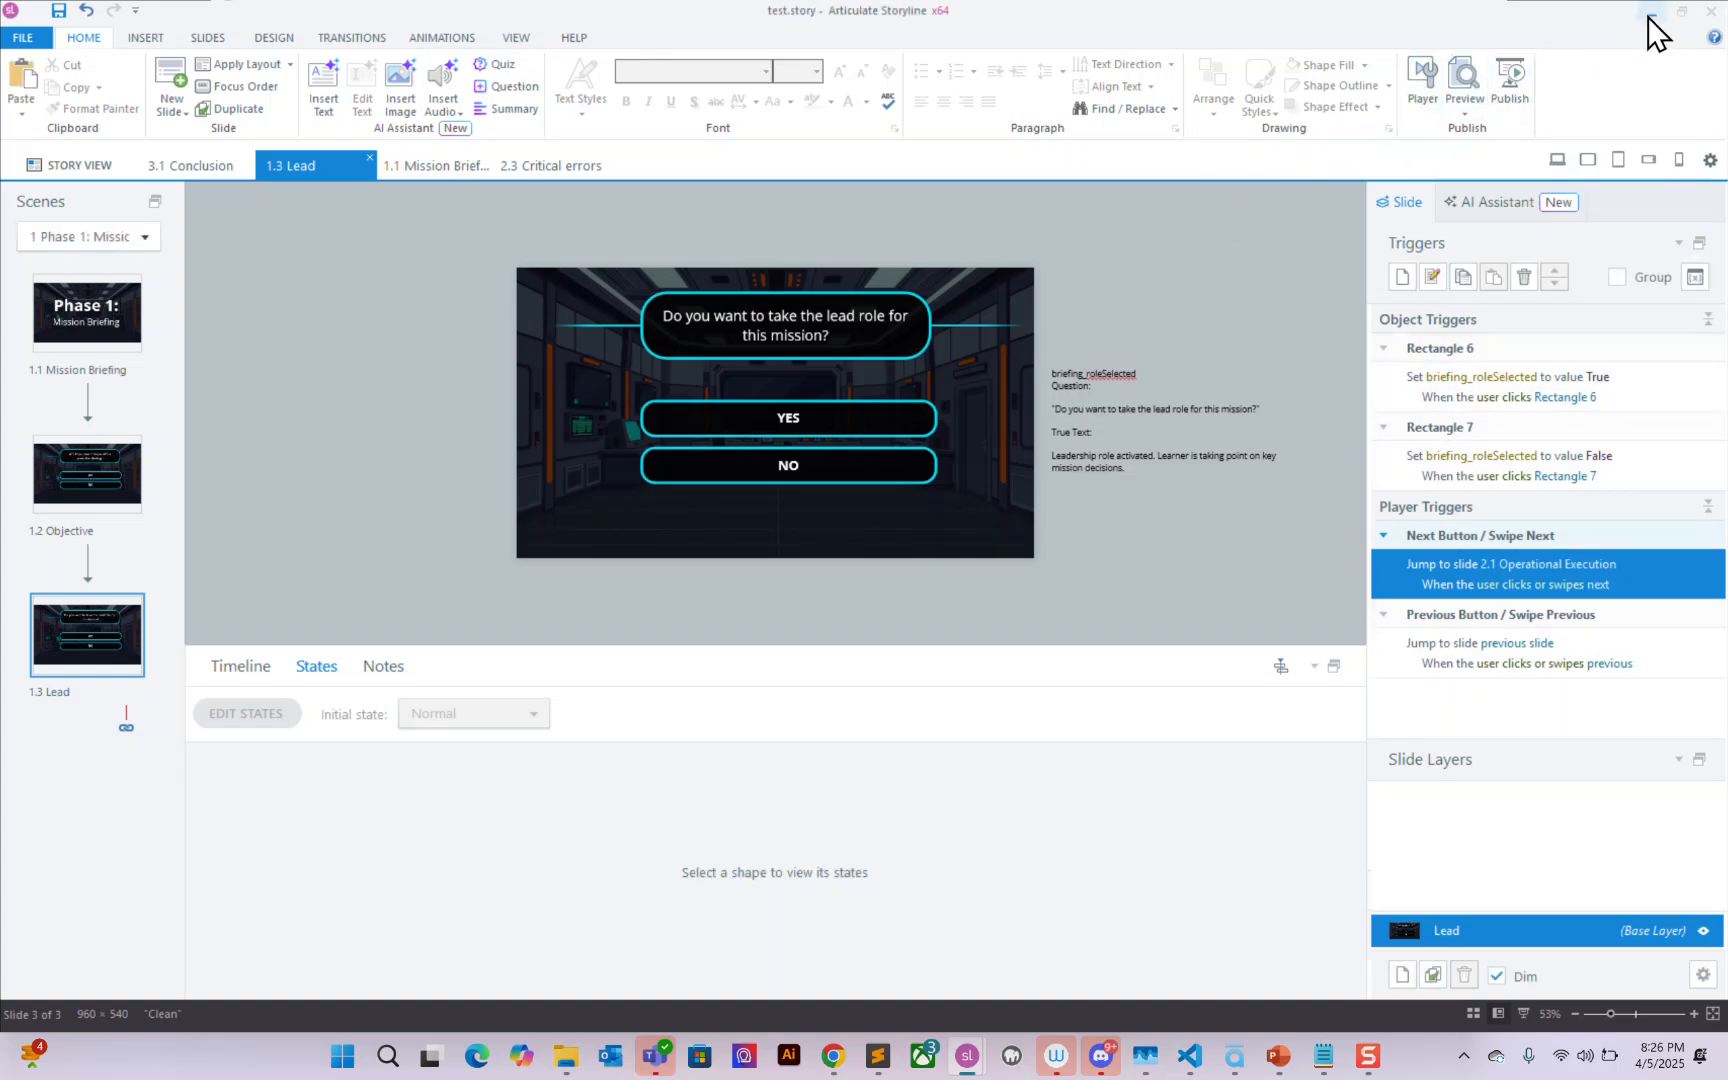
click(1648, 14)
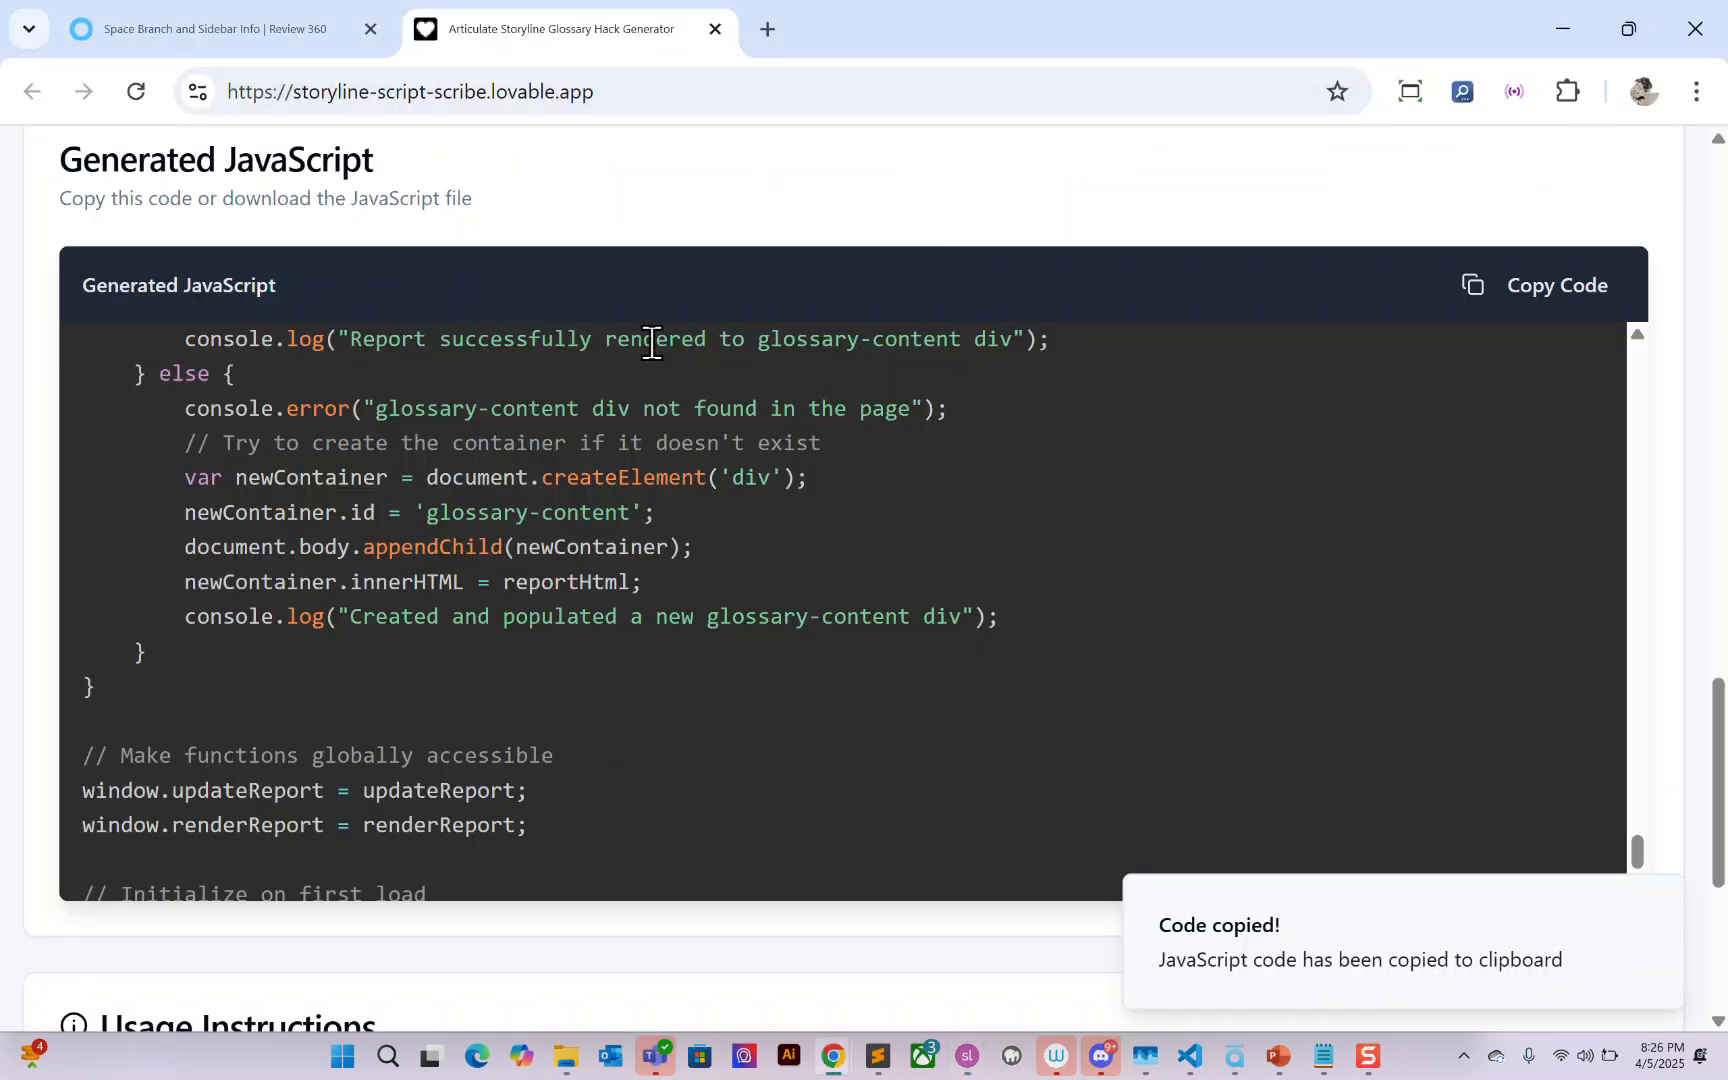
Step: Return to the beginning of the generator page, view the Buy Me Oreos donation dialog, and close it
scroll(572, 375, up, 20)
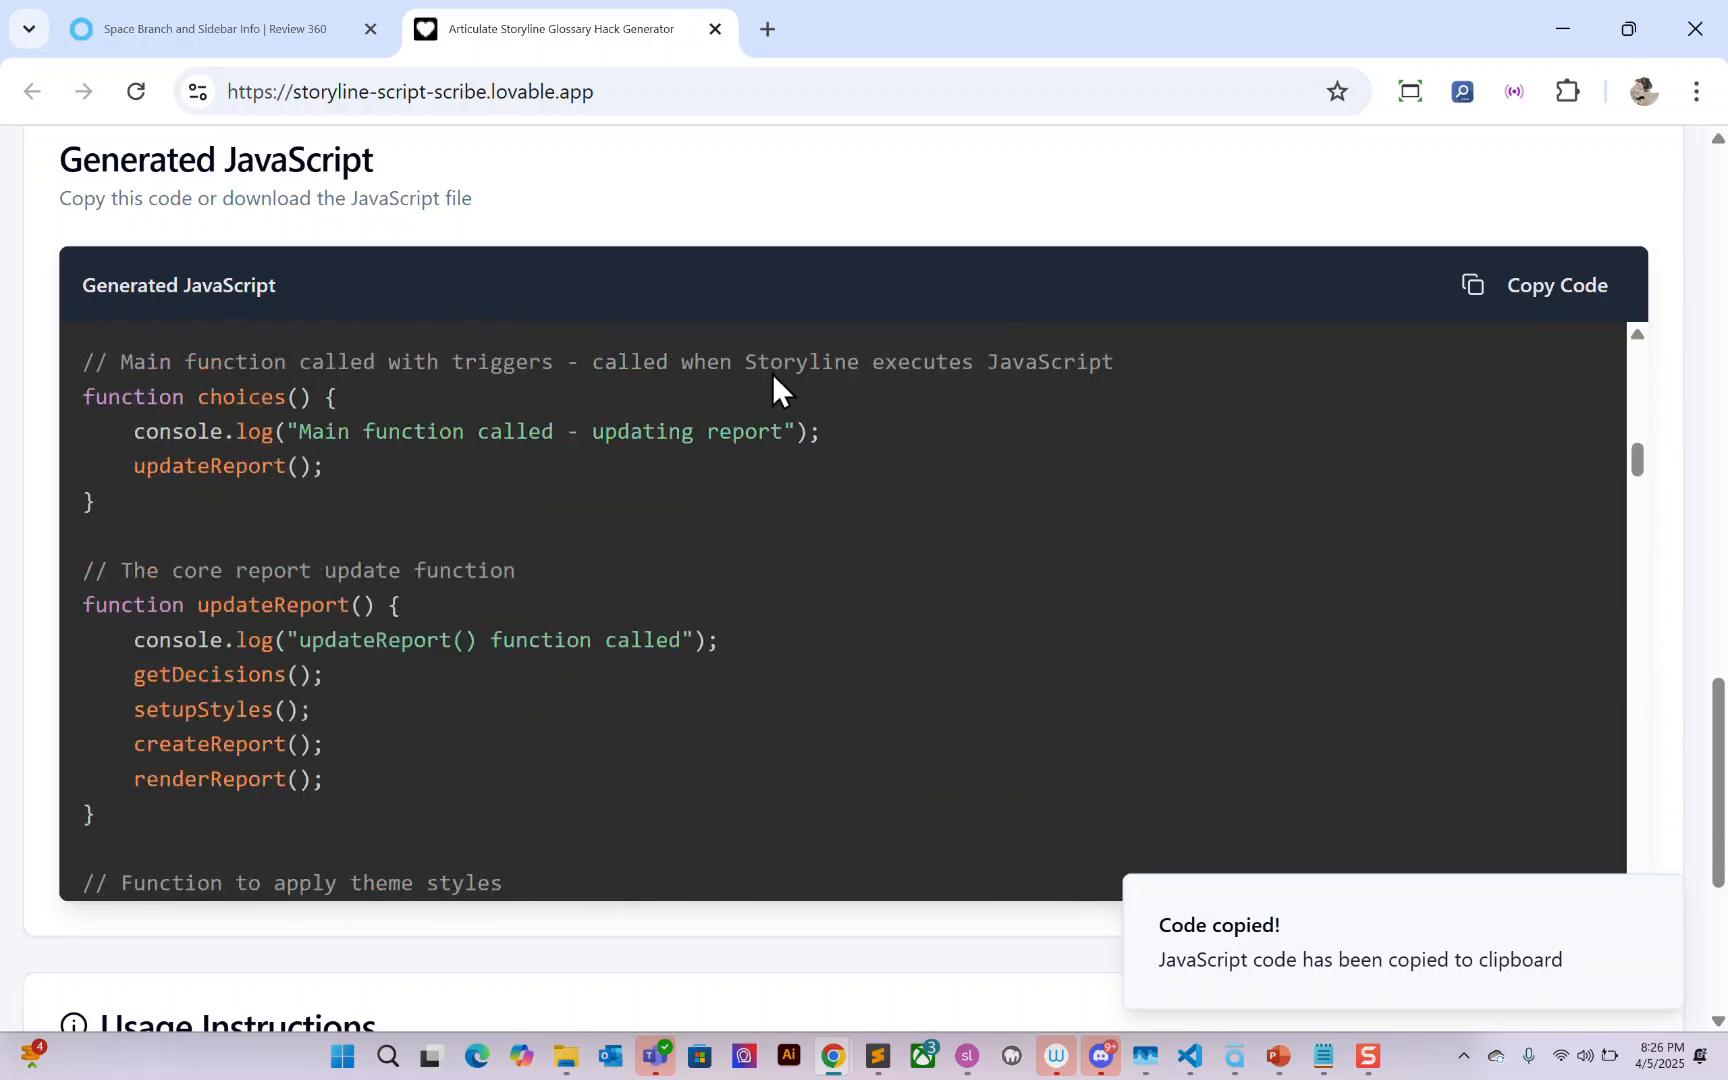
scroll(778, 370, up, 20)
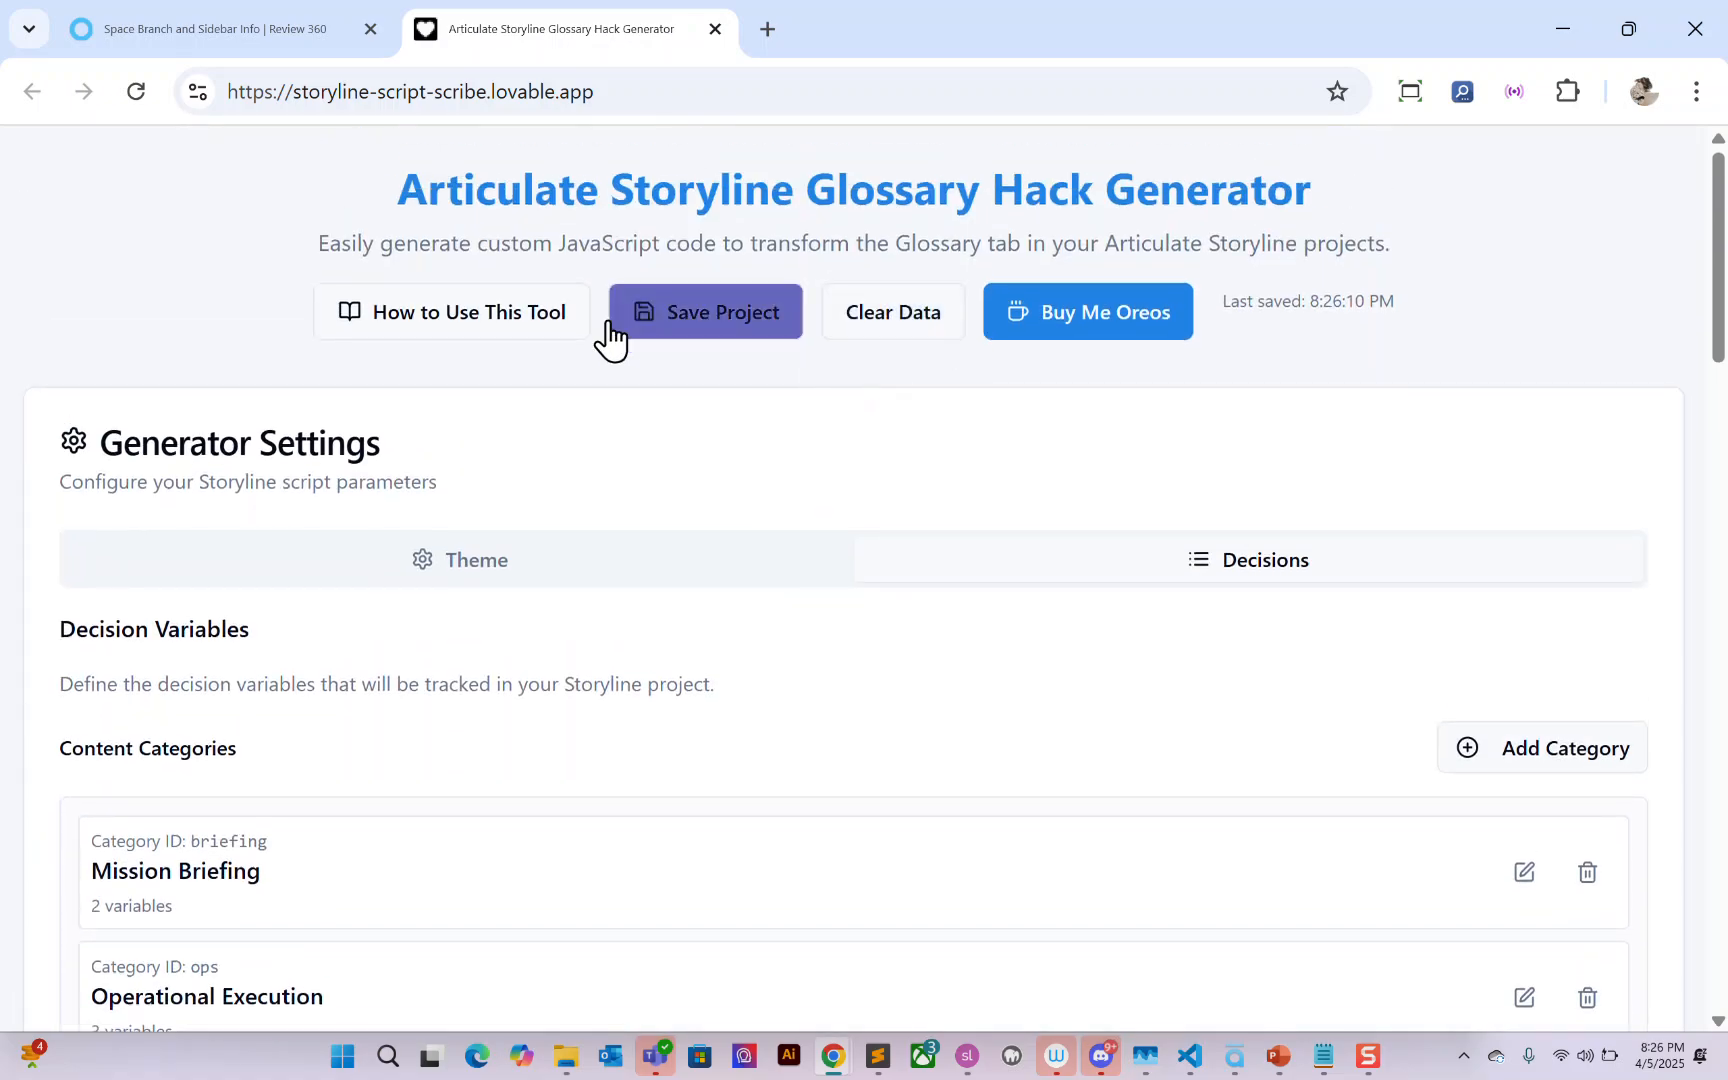
click(1131, 330)
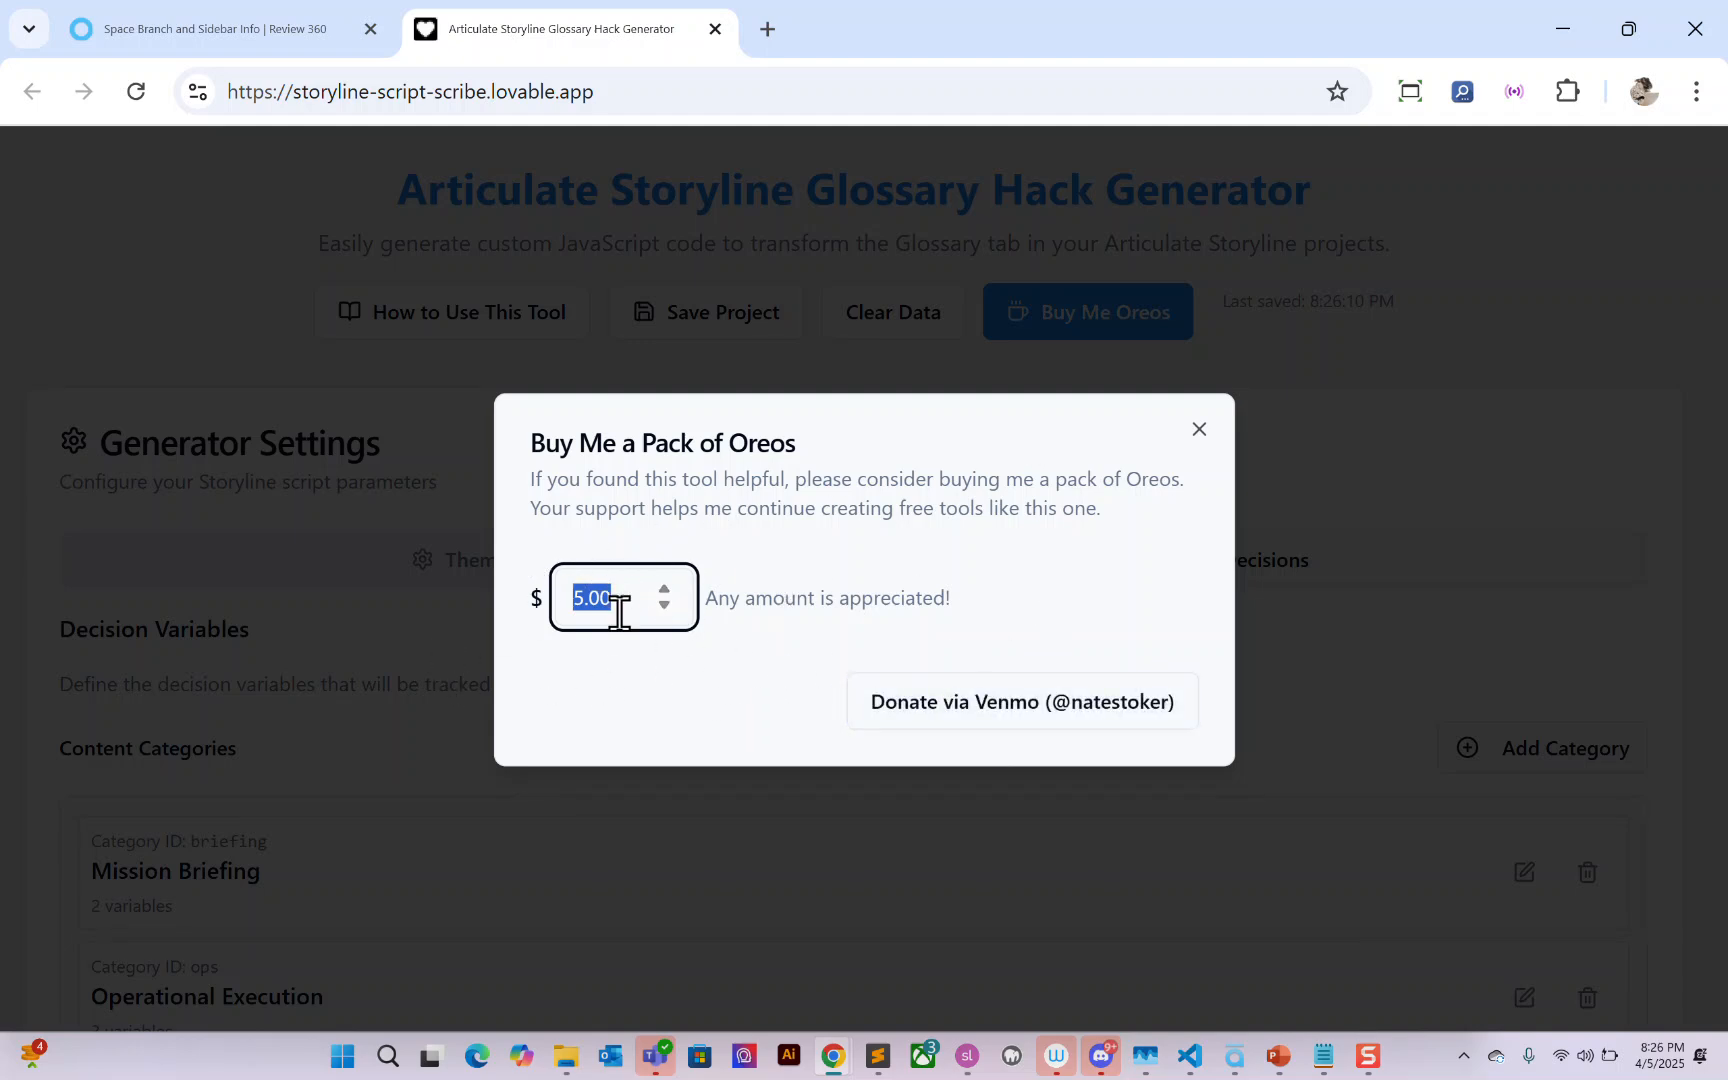
click(1198, 432)
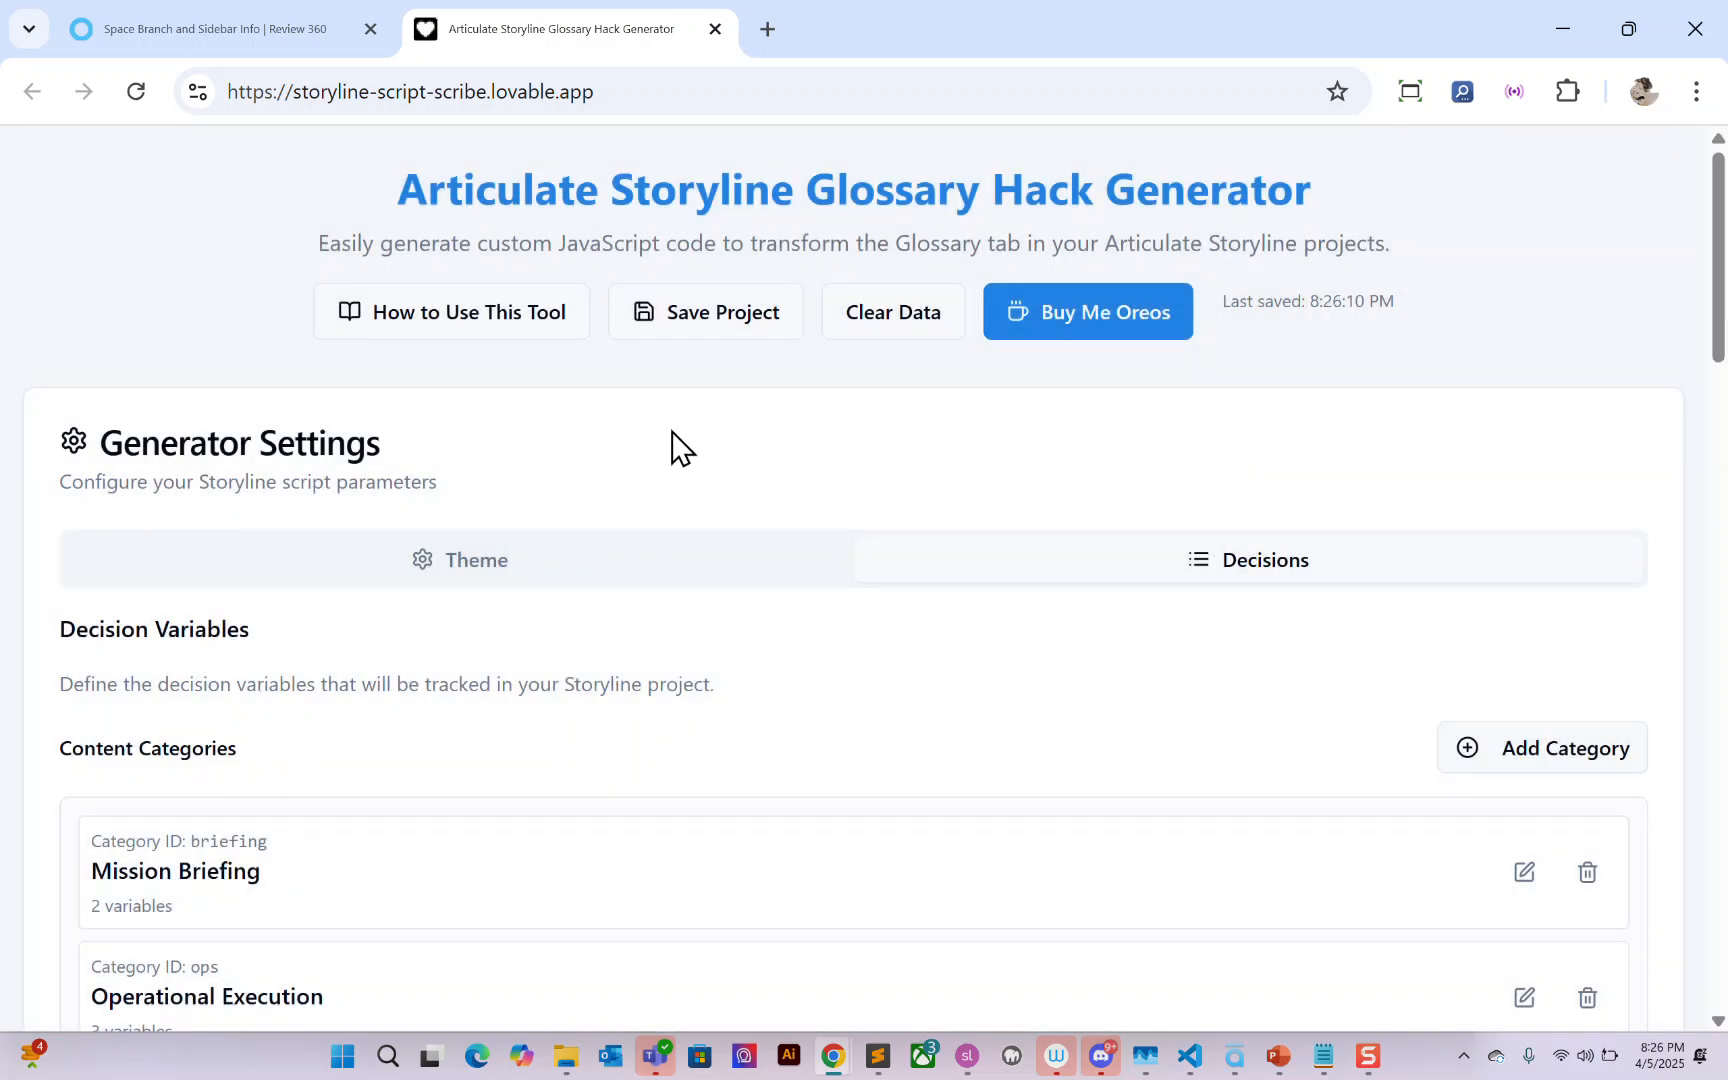